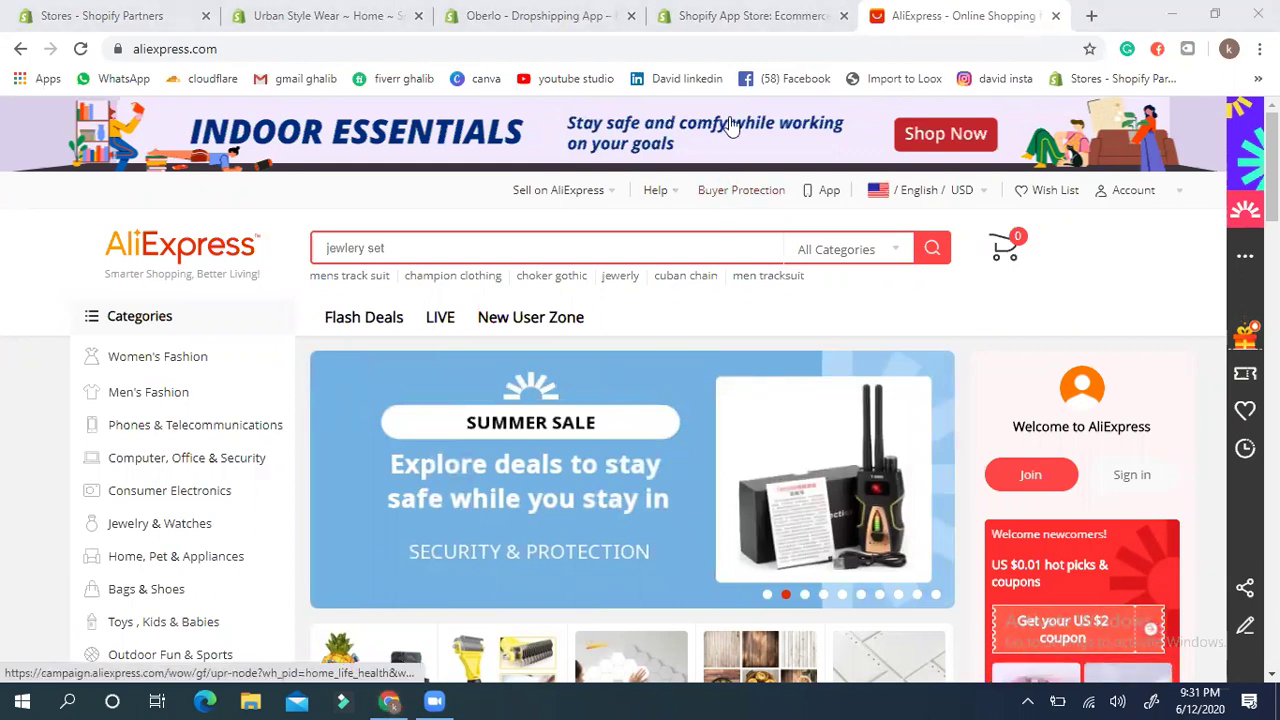
Step: Switch to the Urban Style Wear store admin and view its Home and Settings pages
click(735, 15)
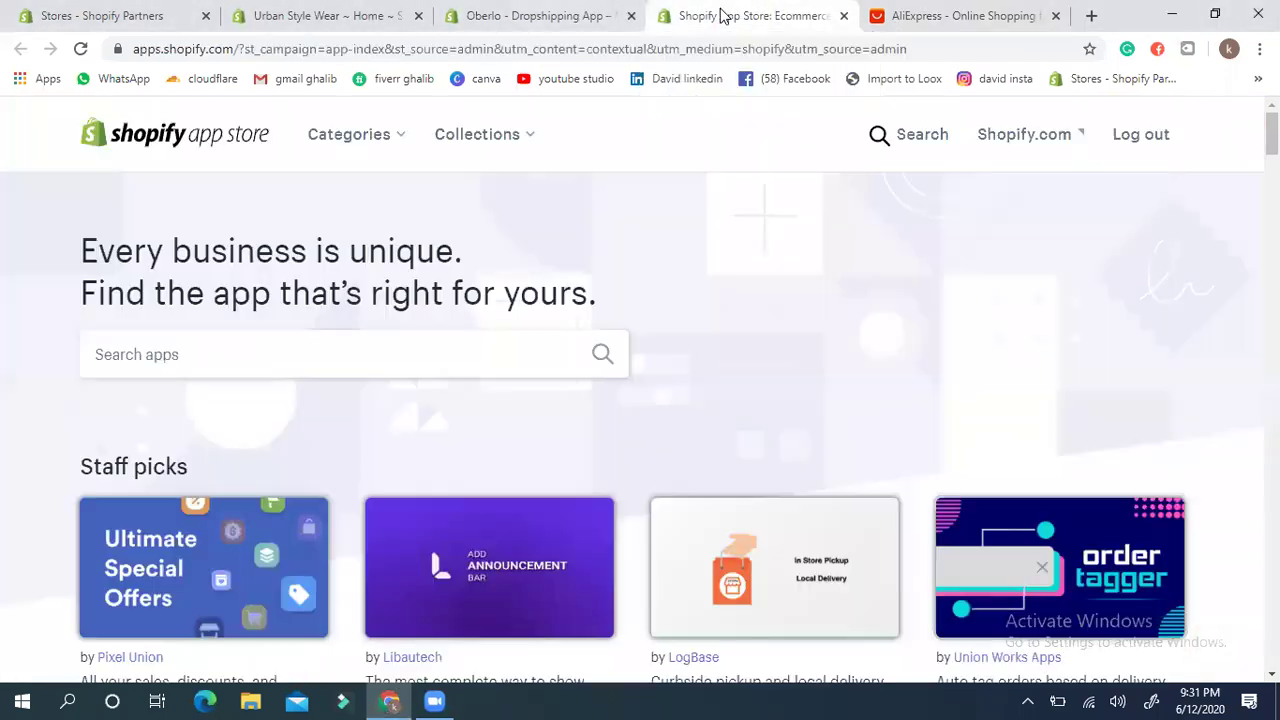
click(277, 12)
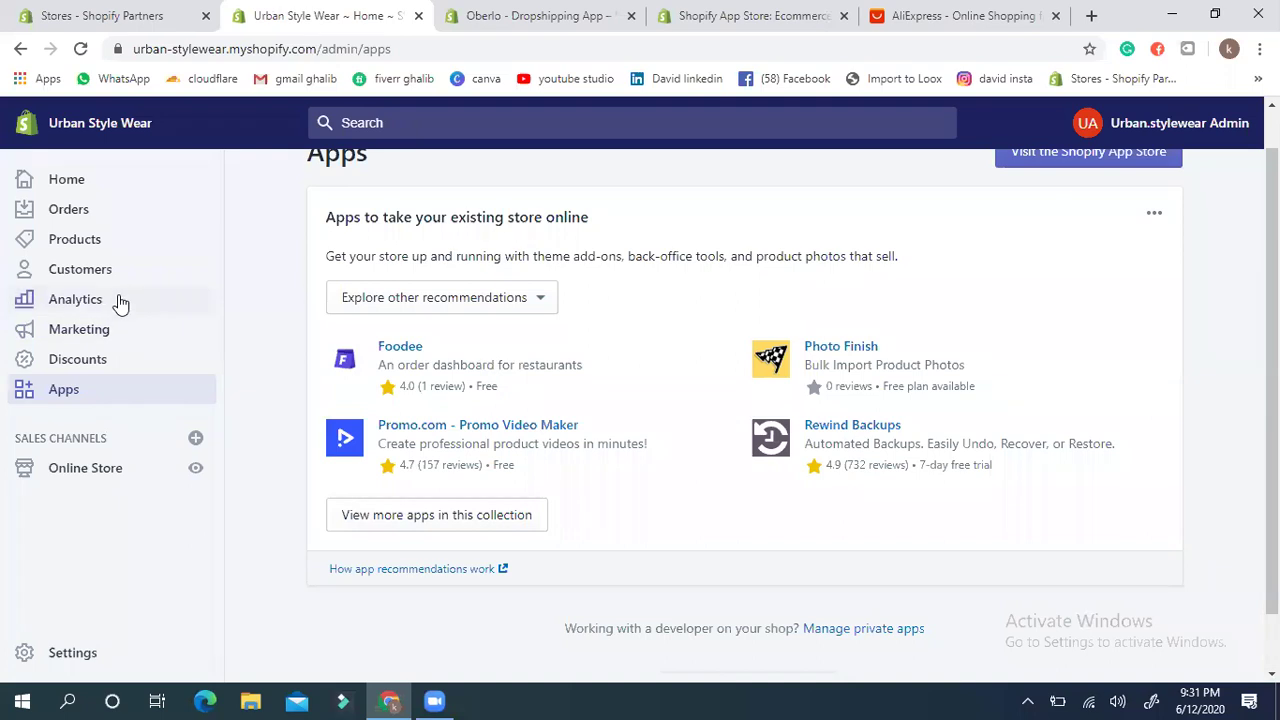
click(86, 179)
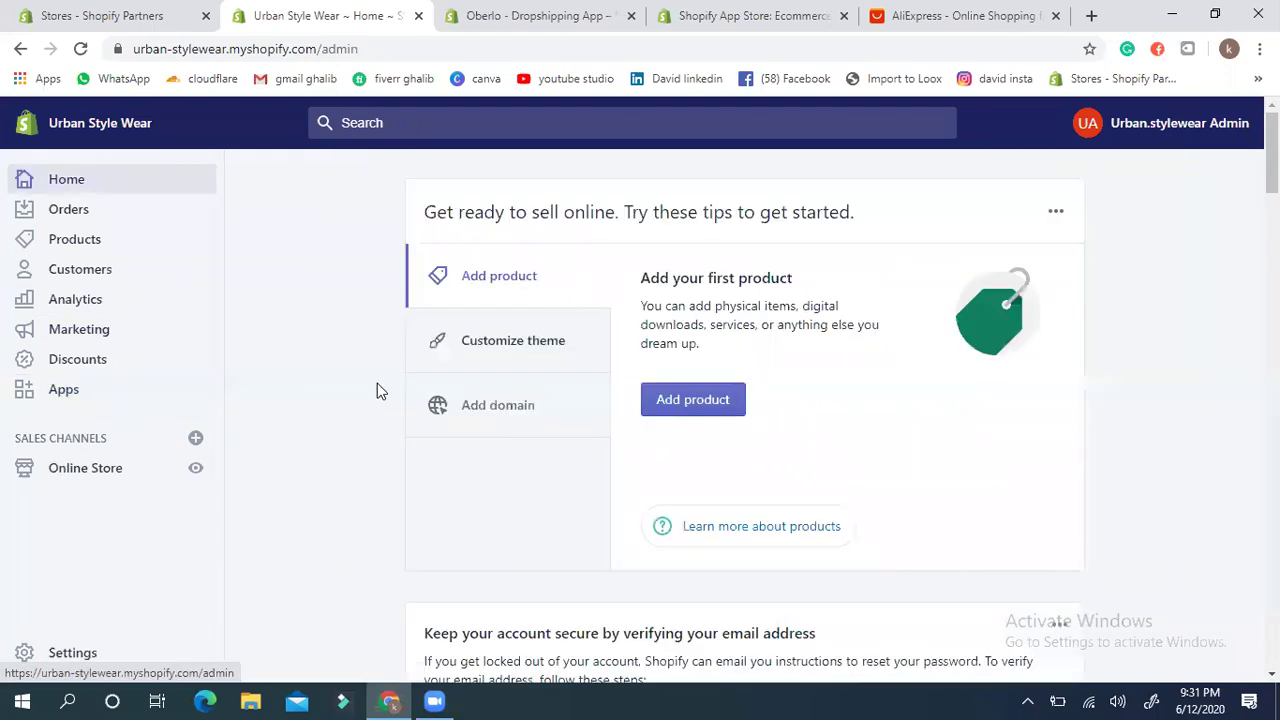
click(60, 653)
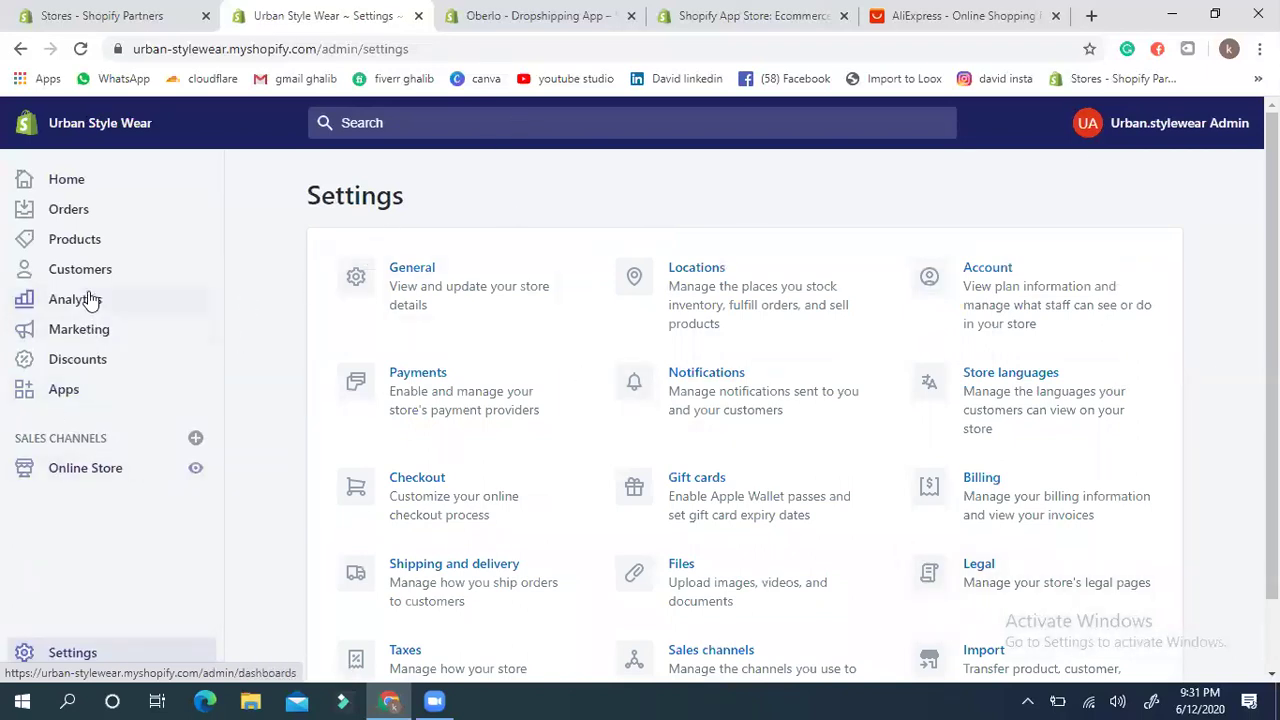
Step: Look through the Online Store's Preferences, Pages and Blog posts sections
click(64, 470)
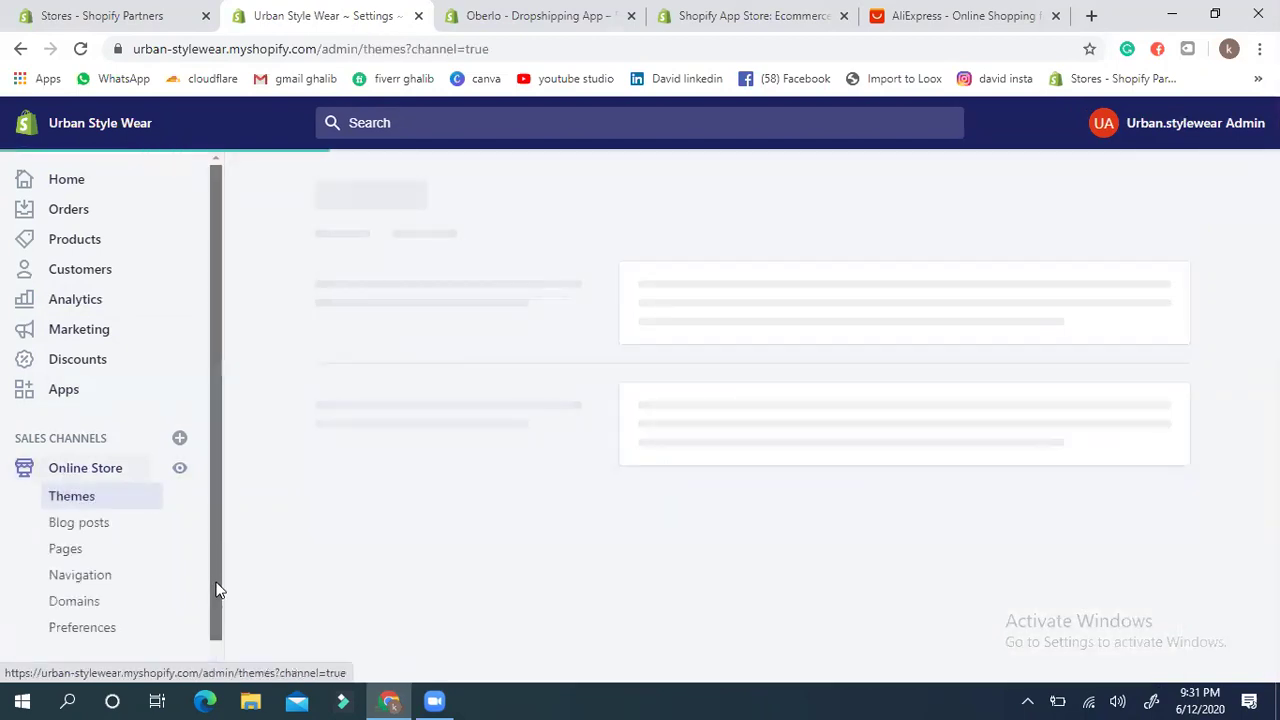
scroll(104, 626, down, 1)
click(80, 605)
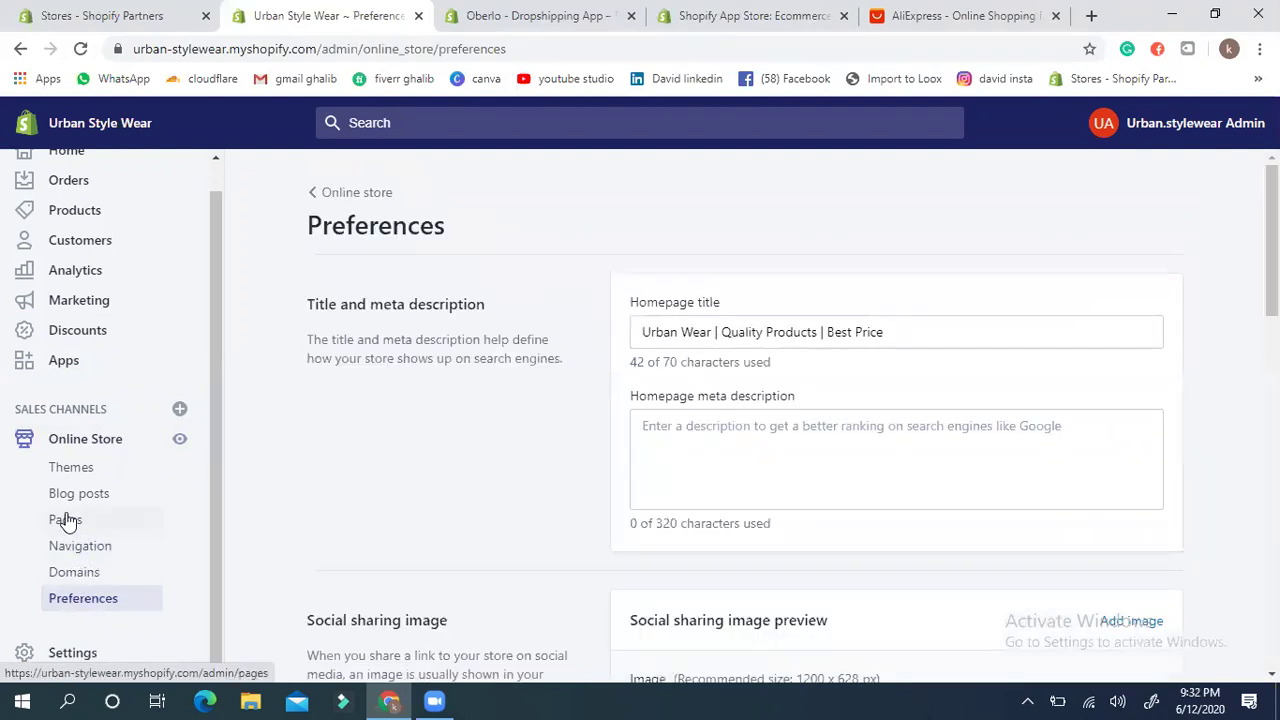
click(64, 520)
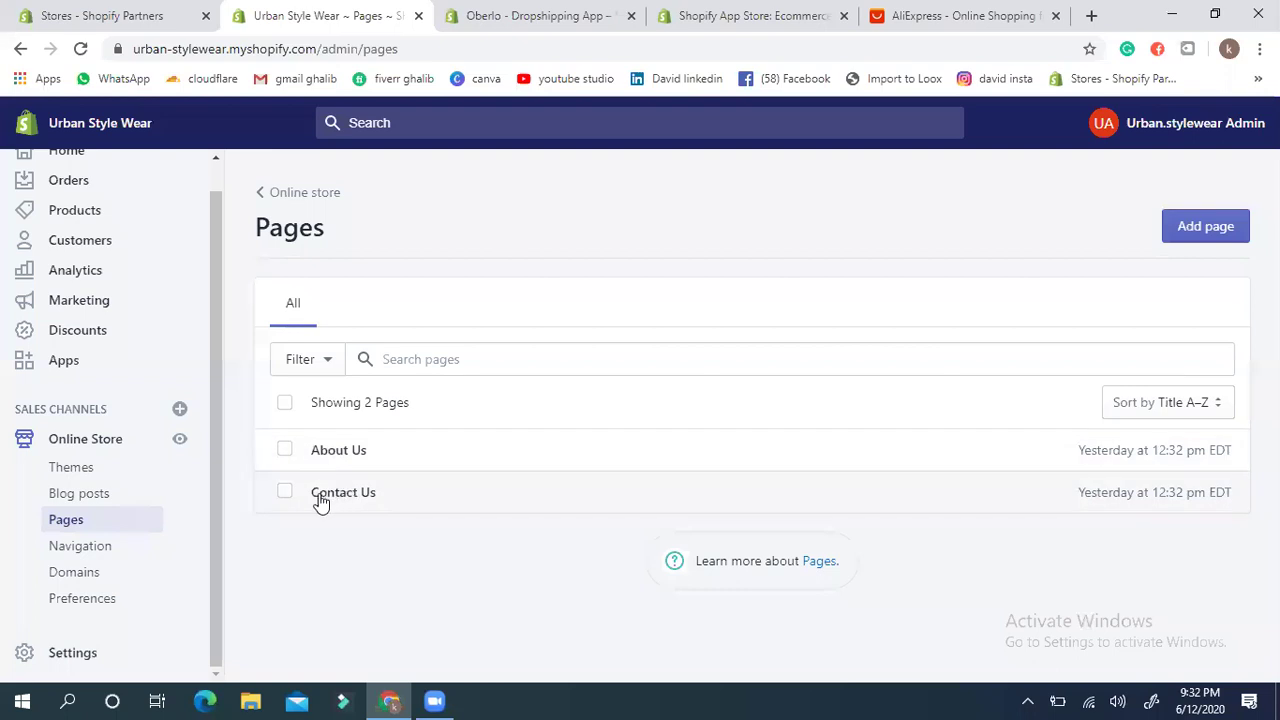
click(63, 500)
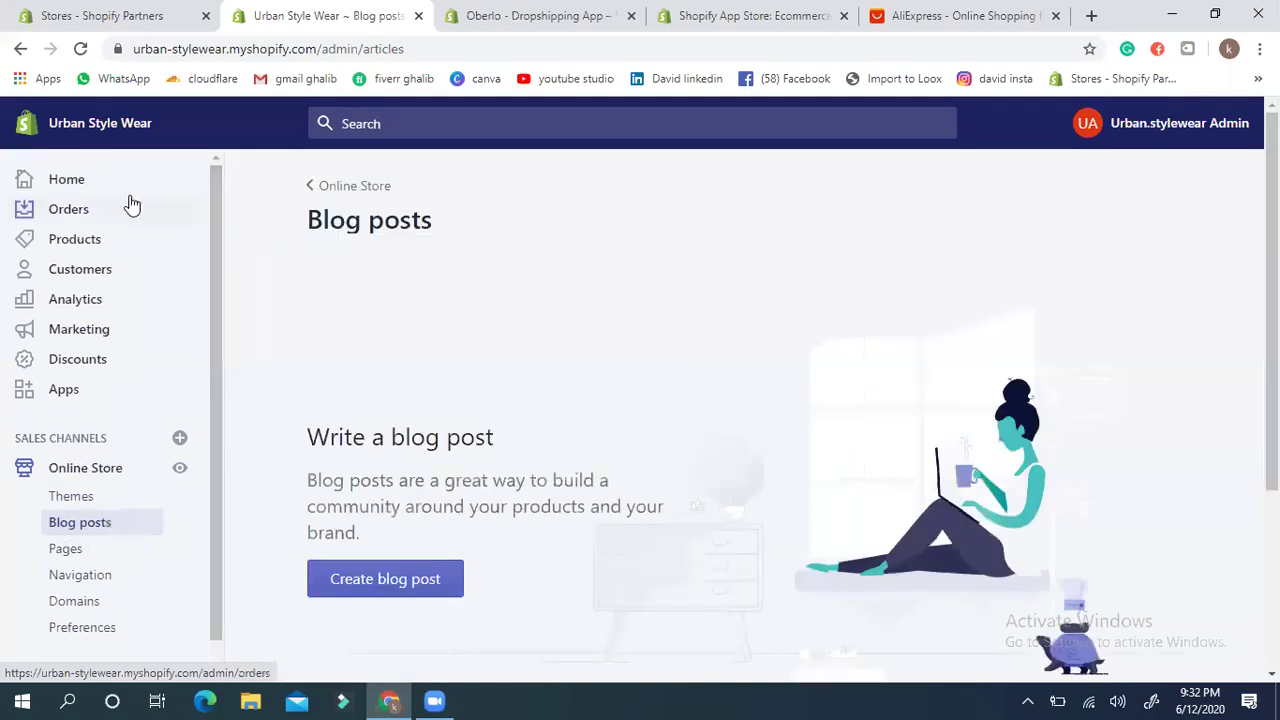
Step: View the store's Orders section and open a blank form for adding a new product
click(67, 186)
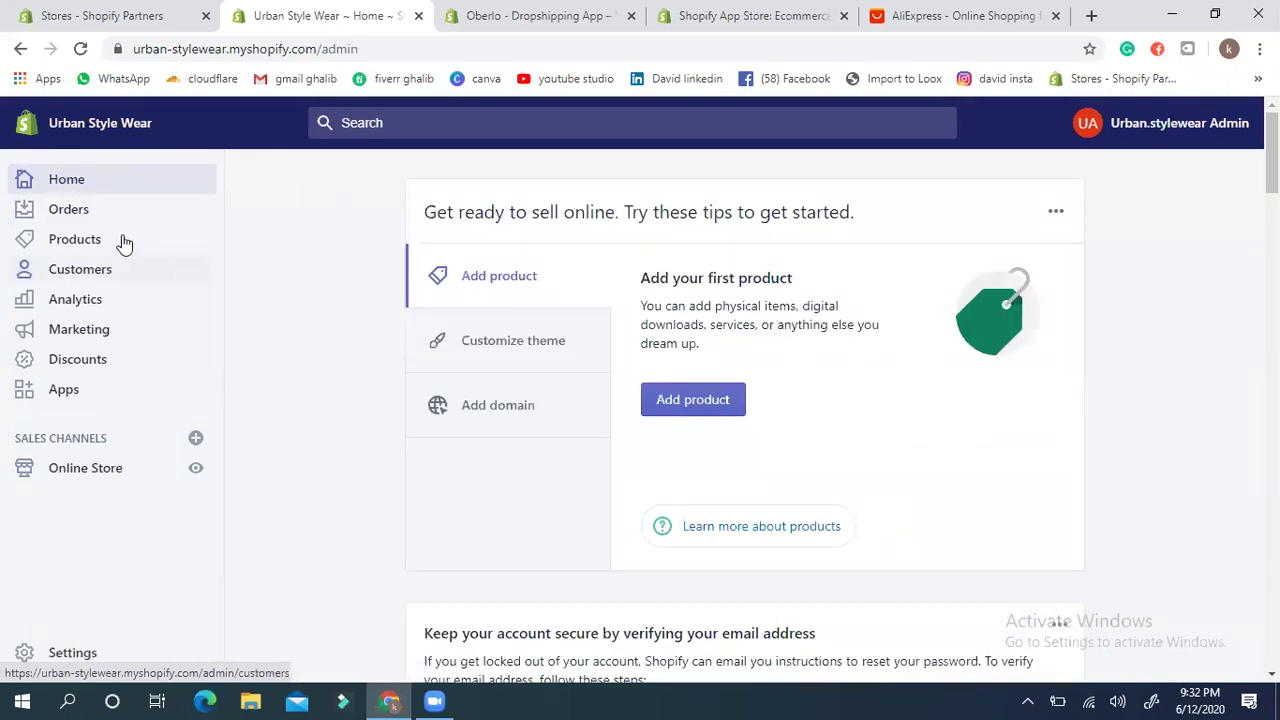
click(60, 214)
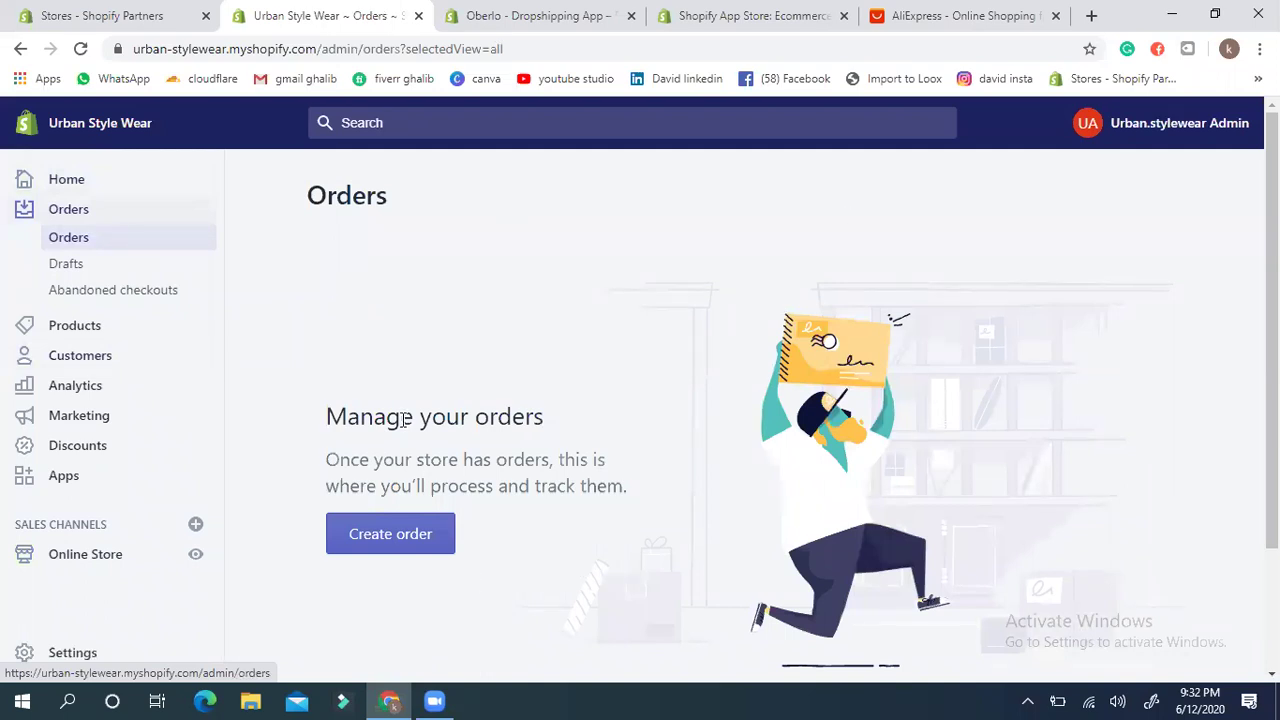
click(86, 329)
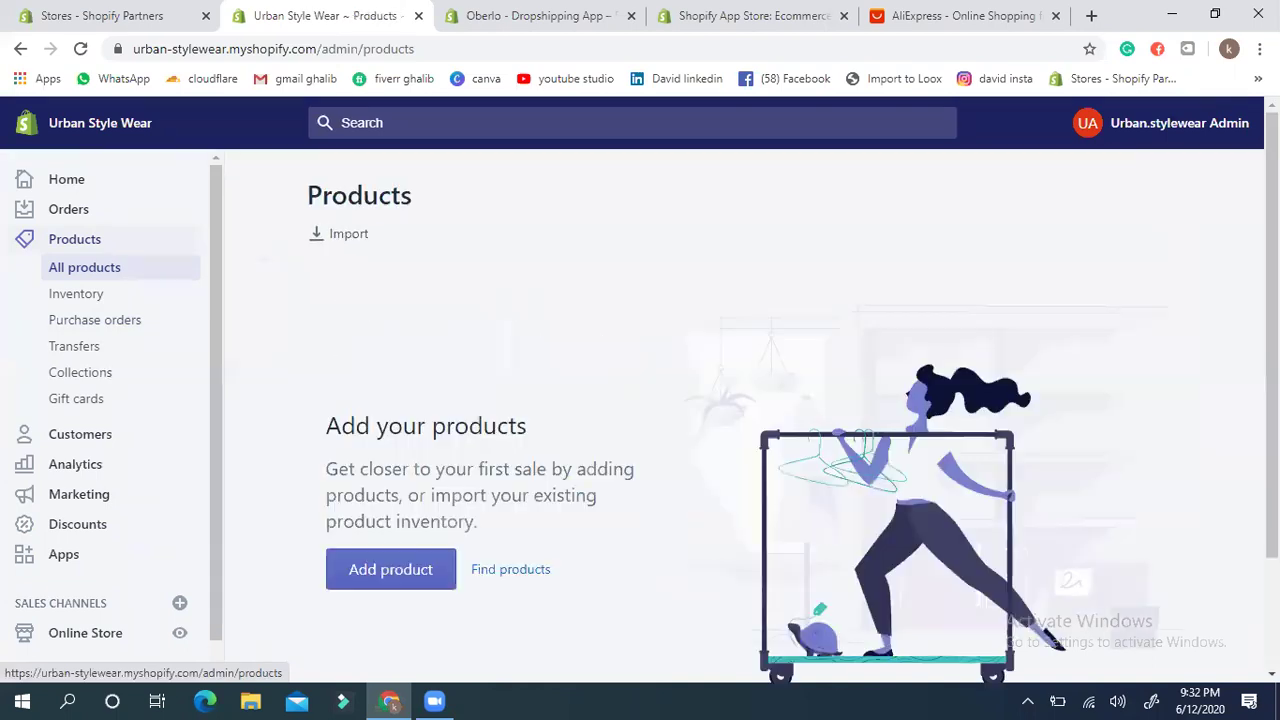
scroll(390, 510, down, 1)
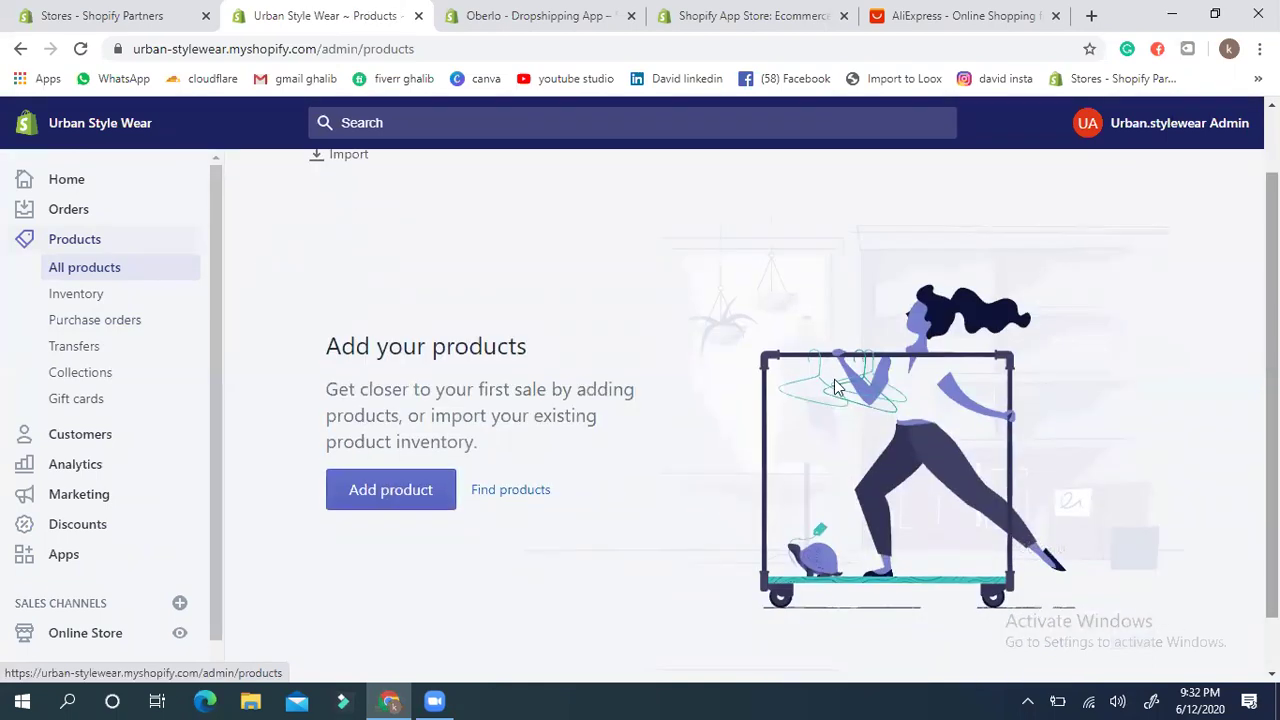
click(383, 508)
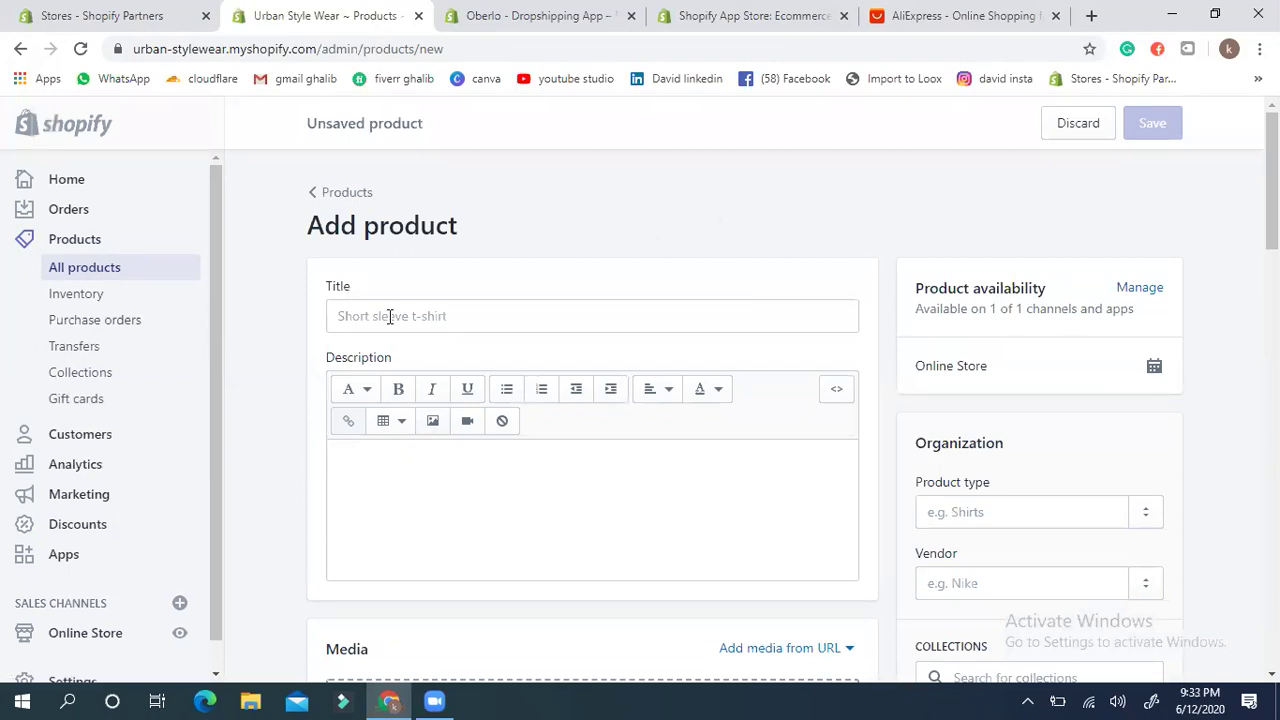
Step: Examine the new product form's title, description, media, organization and collections fields
click(389, 316)
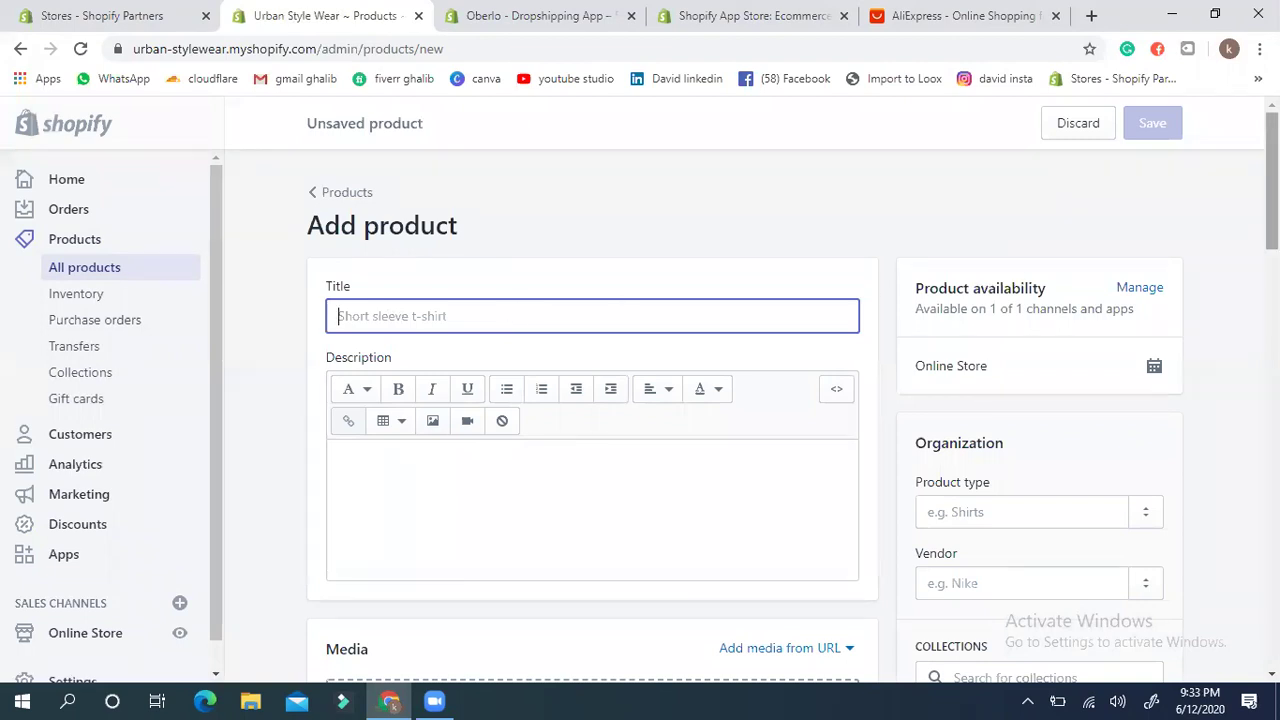
scroll(792, 398, down, 2)
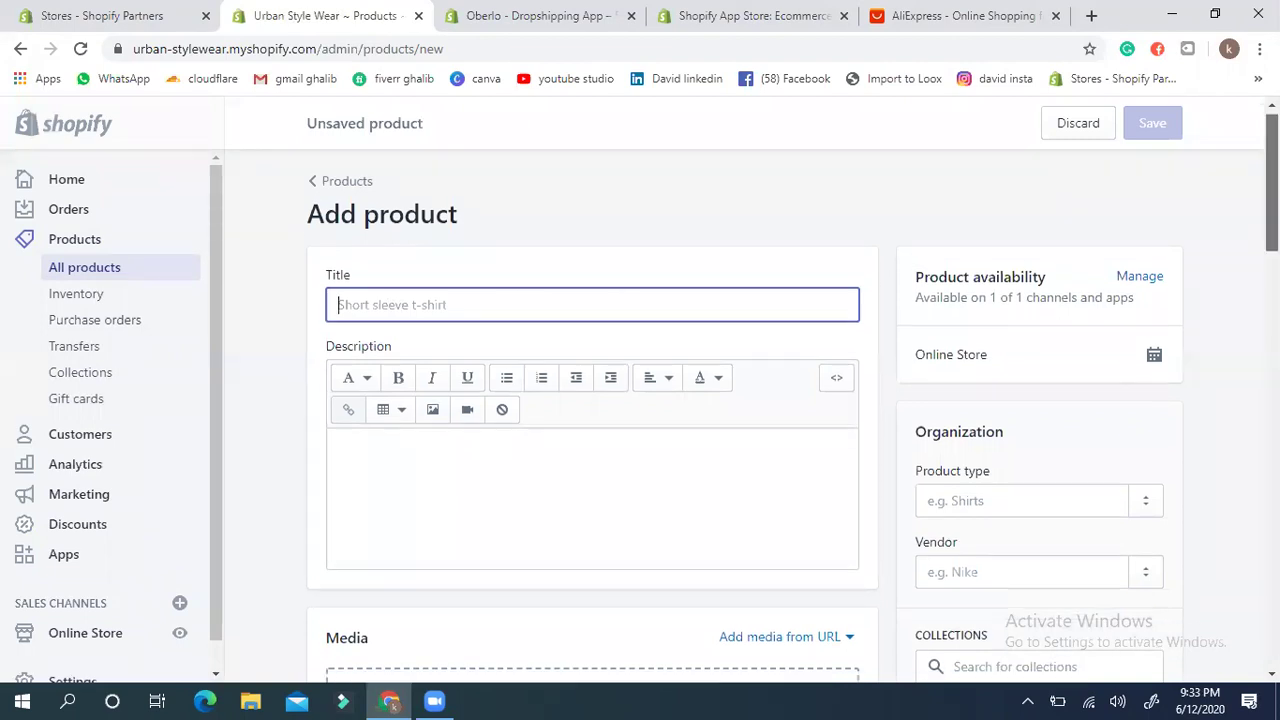
scroll(504, 148, up, 1)
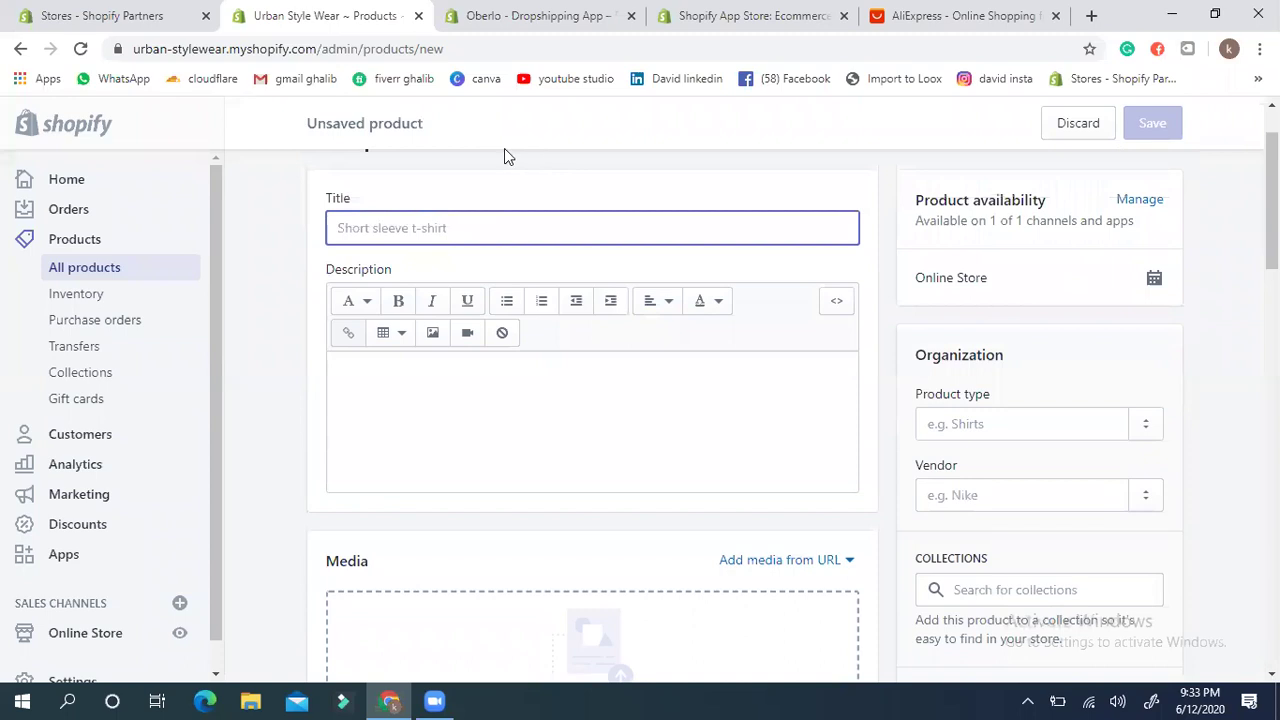
click(405, 373)
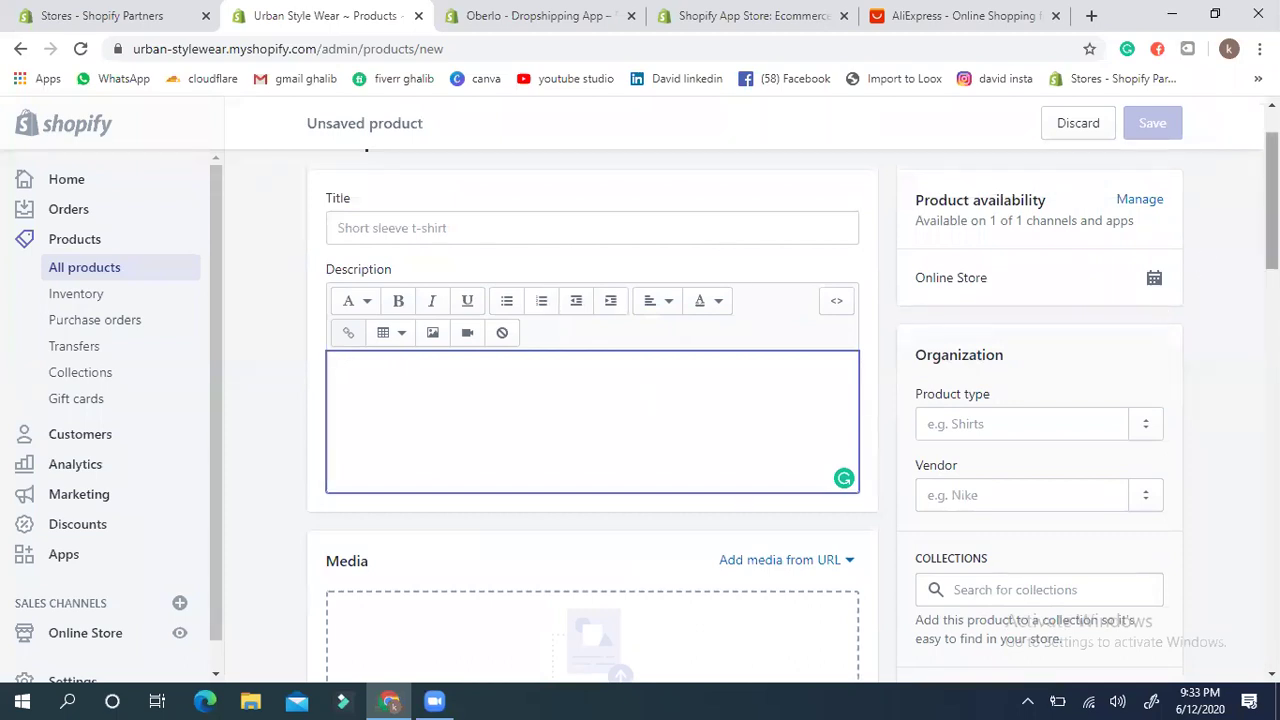
scroll(1272, 250, down, 3)
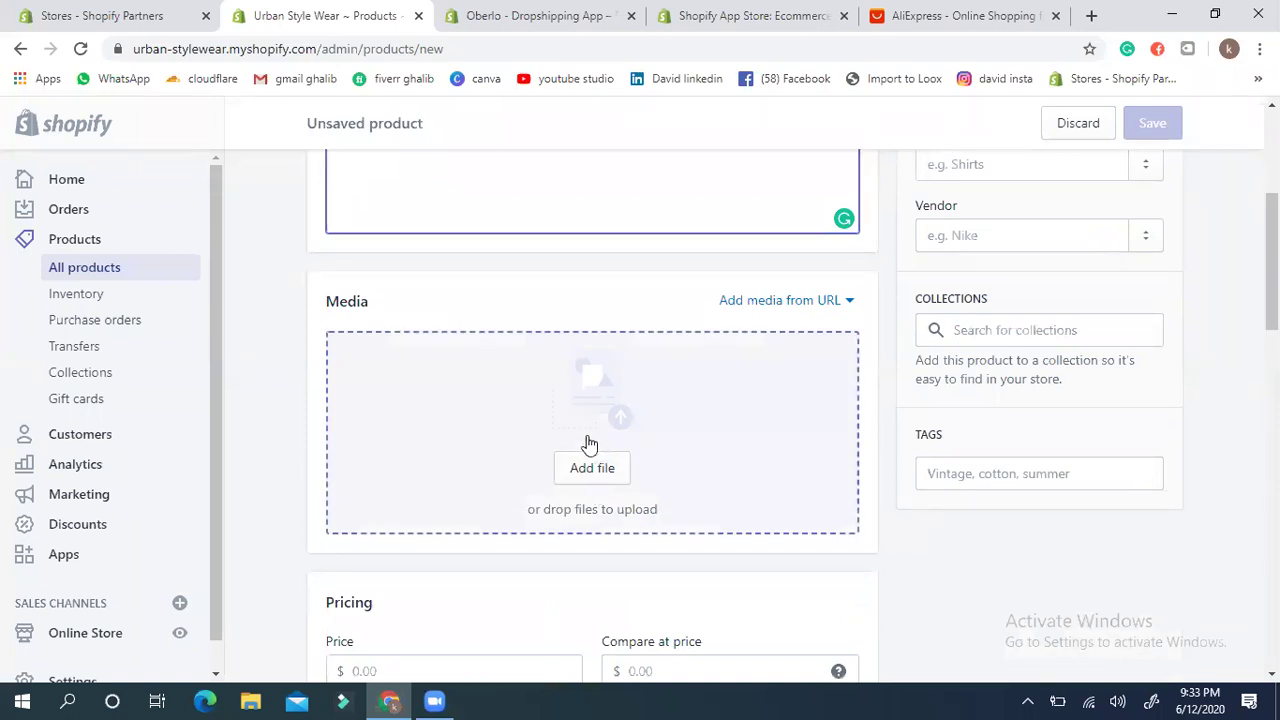
scroll(1272, 260, down, 1)
scroll(1272, 260, up, 3)
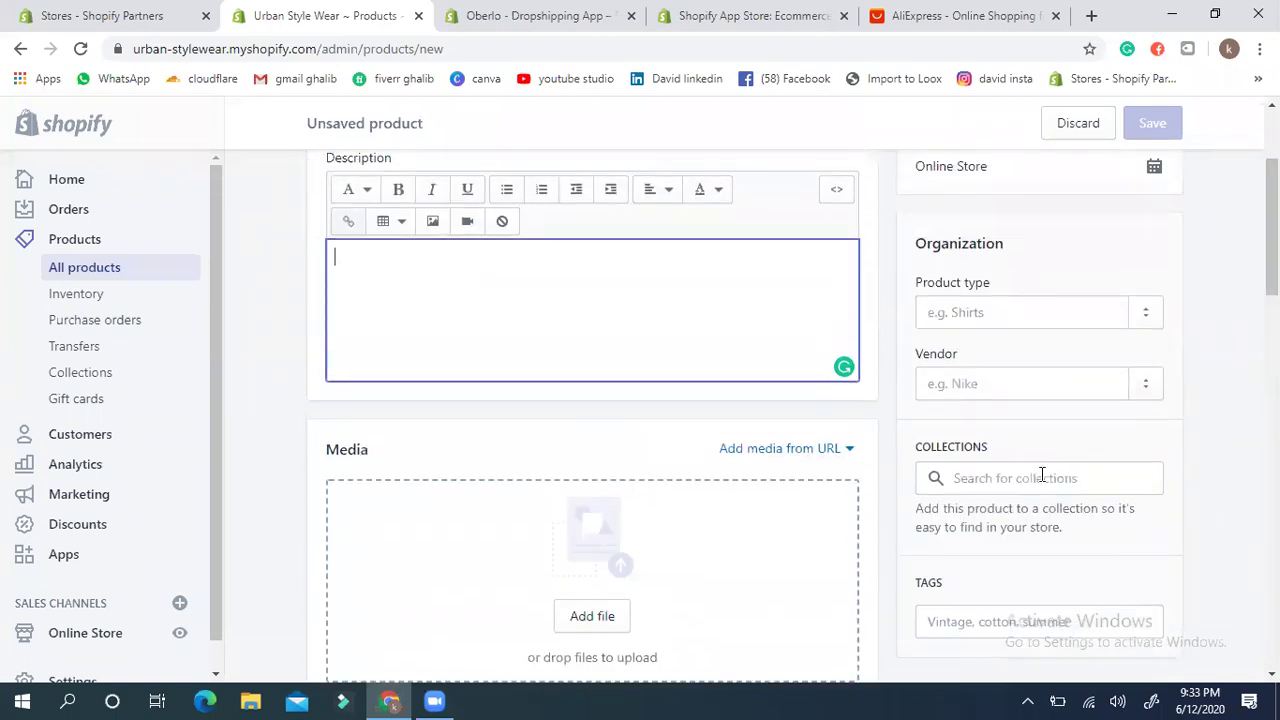
click(1024, 481)
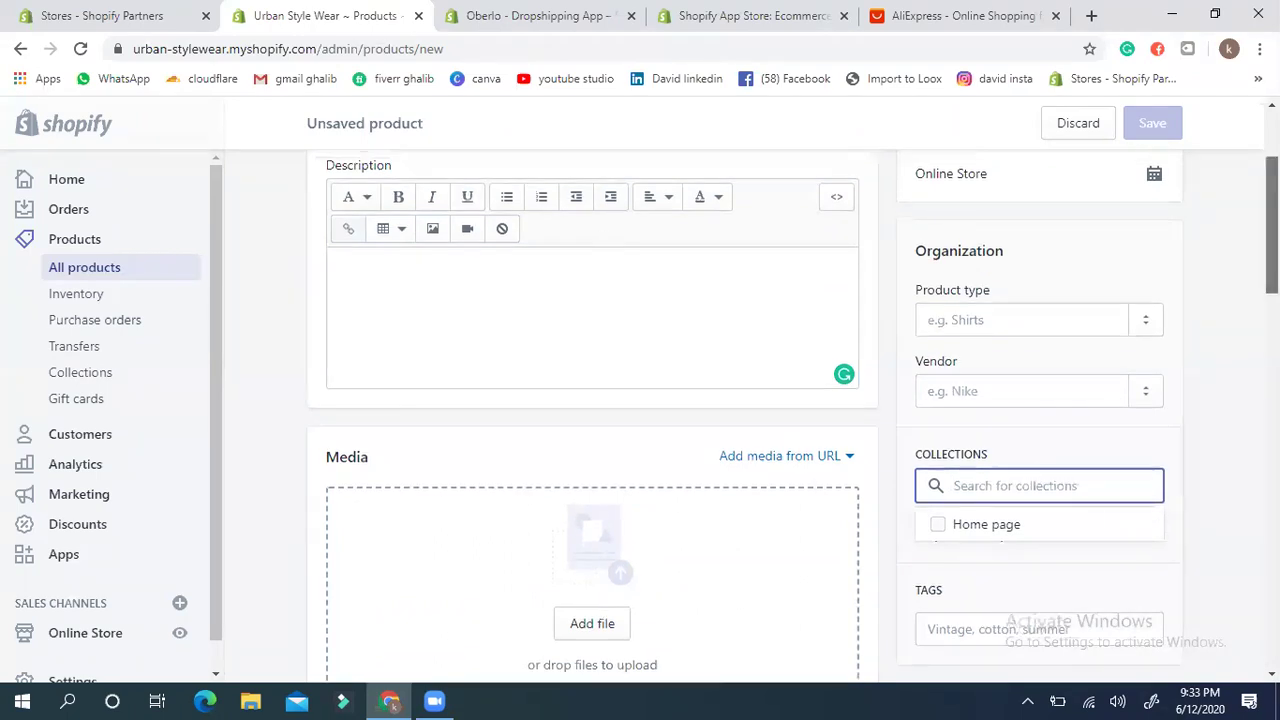
scroll(1089, 500, down, 3)
scroll(1089, 500, down, 2)
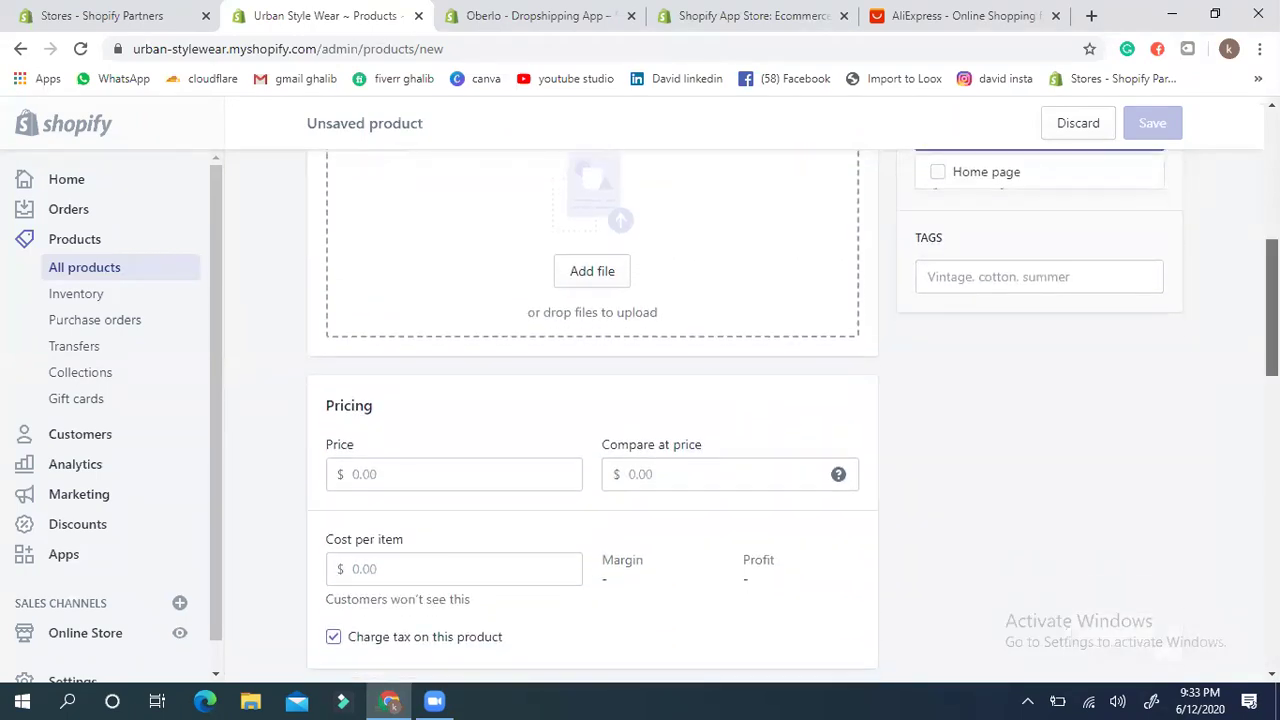
scroll(1089, 500, up, 5)
scroll(1089, 500, down, 3)
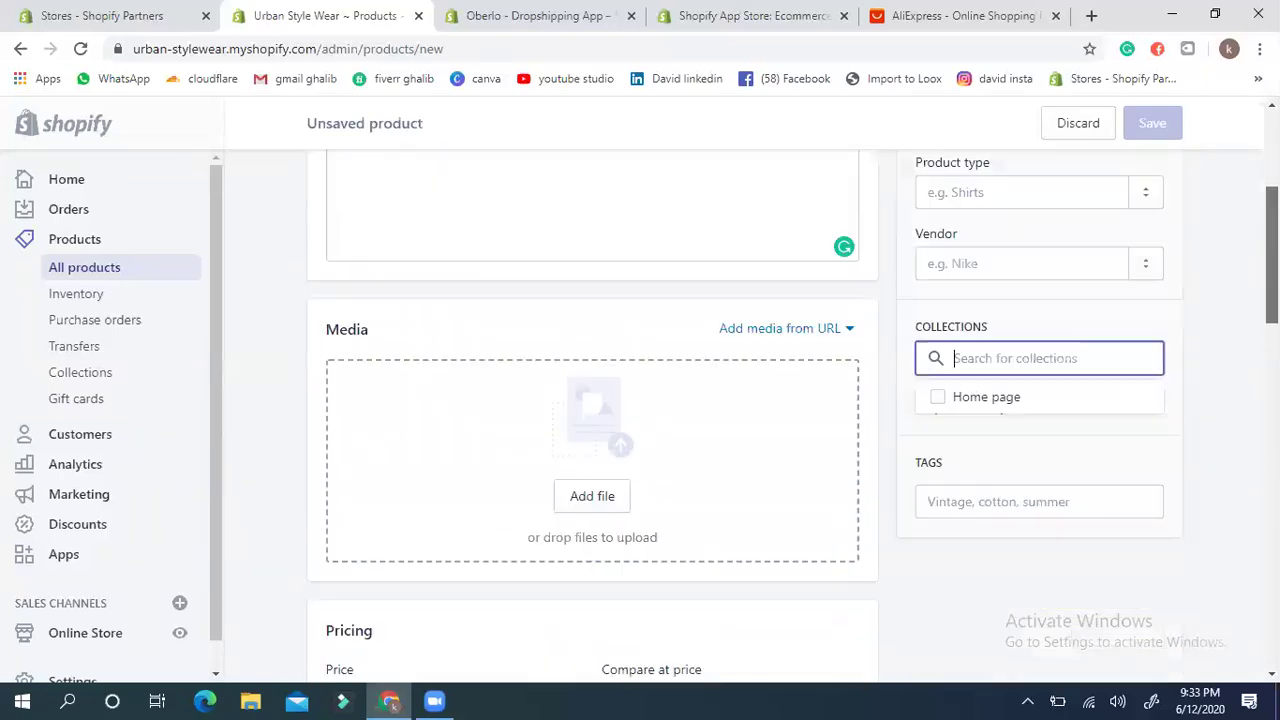
scroll(680, 475, down, 2)
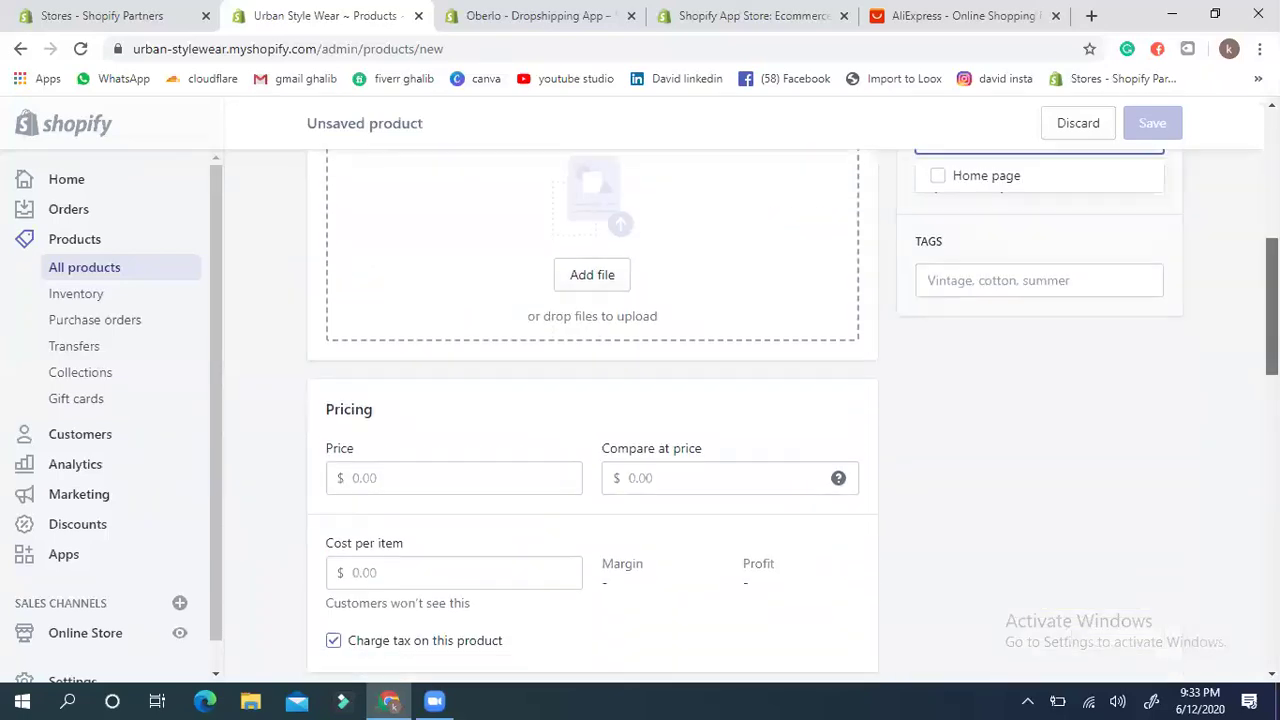
Step: Set the new product's cost per item to $25, its price to $50 and its compare-at price to $70
click(391, 483)
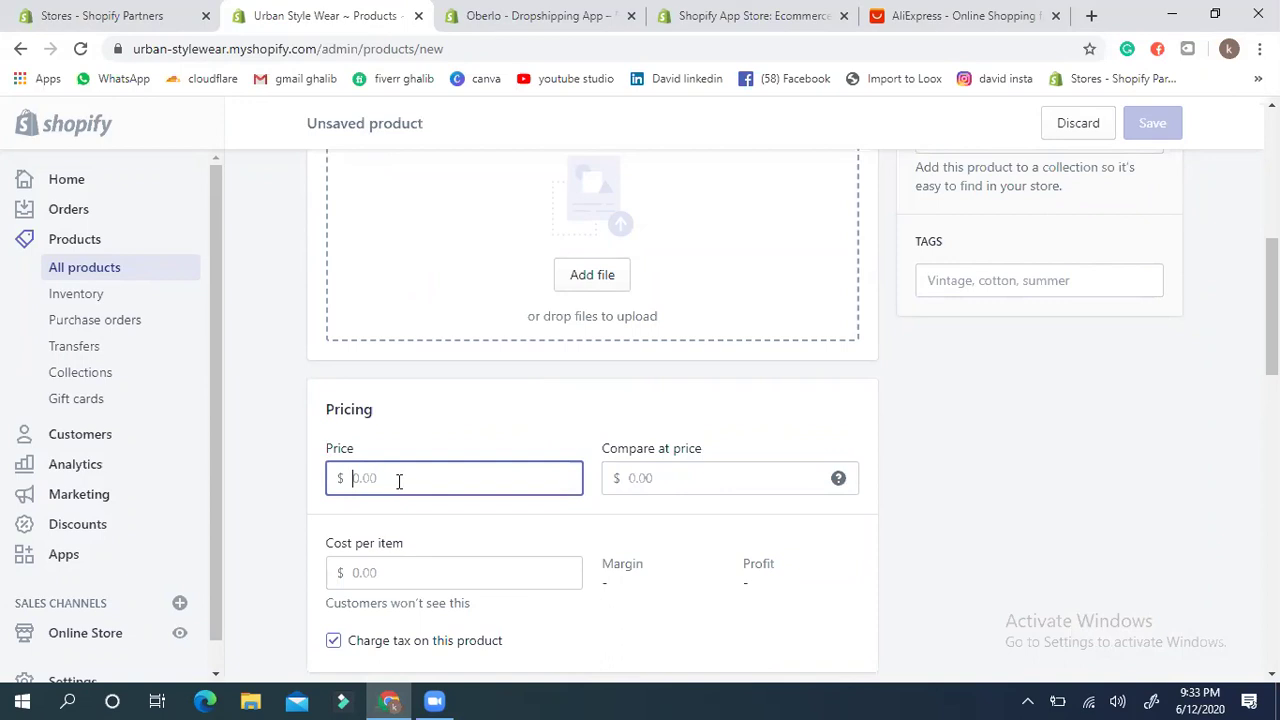
click(667, 476)
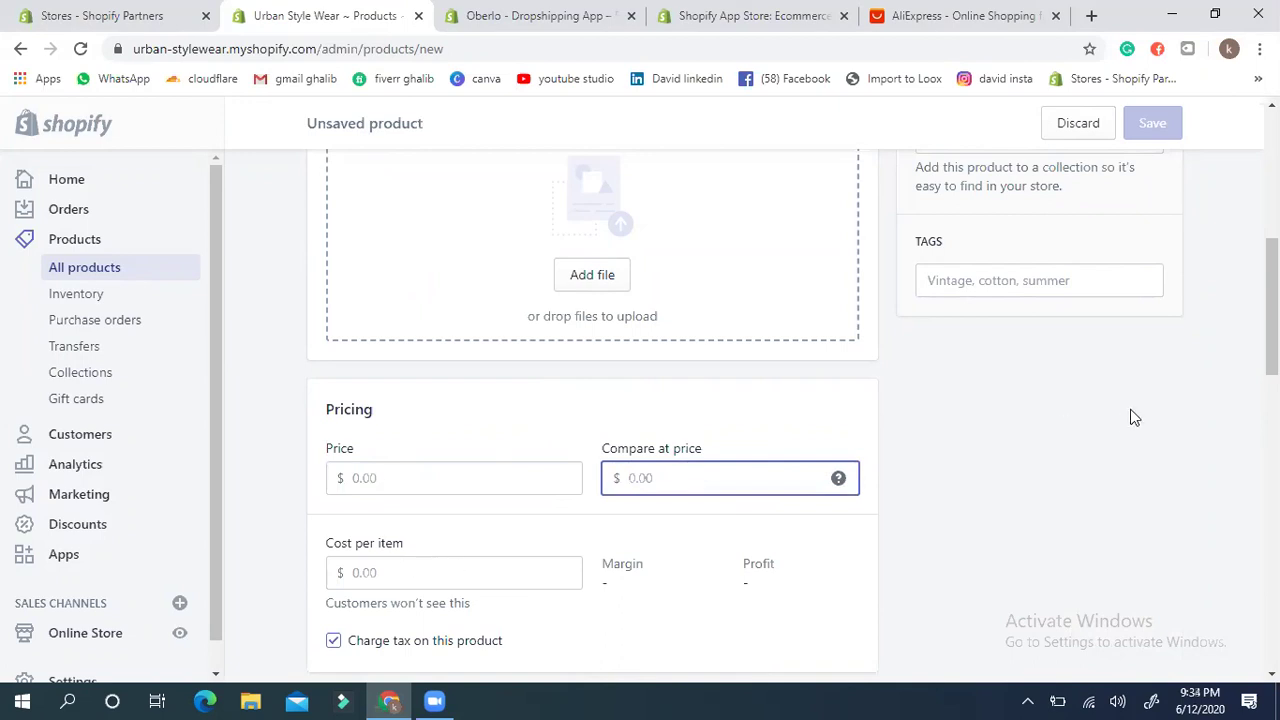
scroll(1272, 300, down, 2)
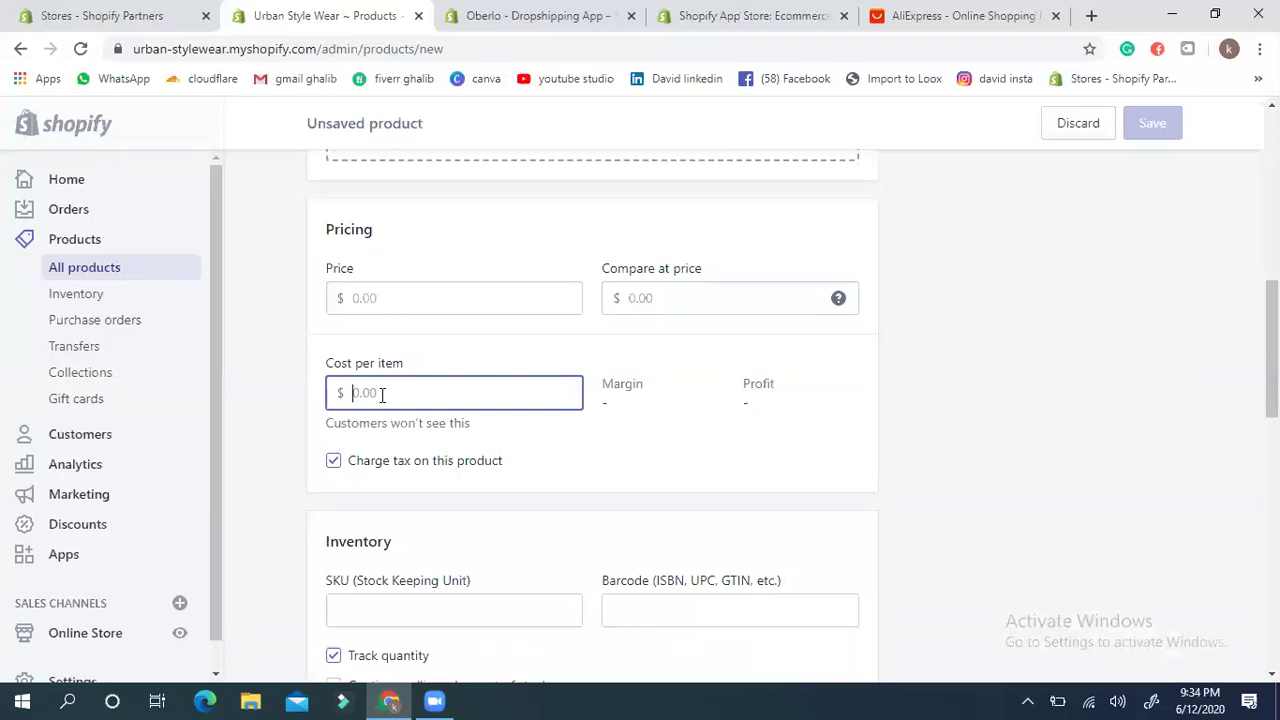
text(25)
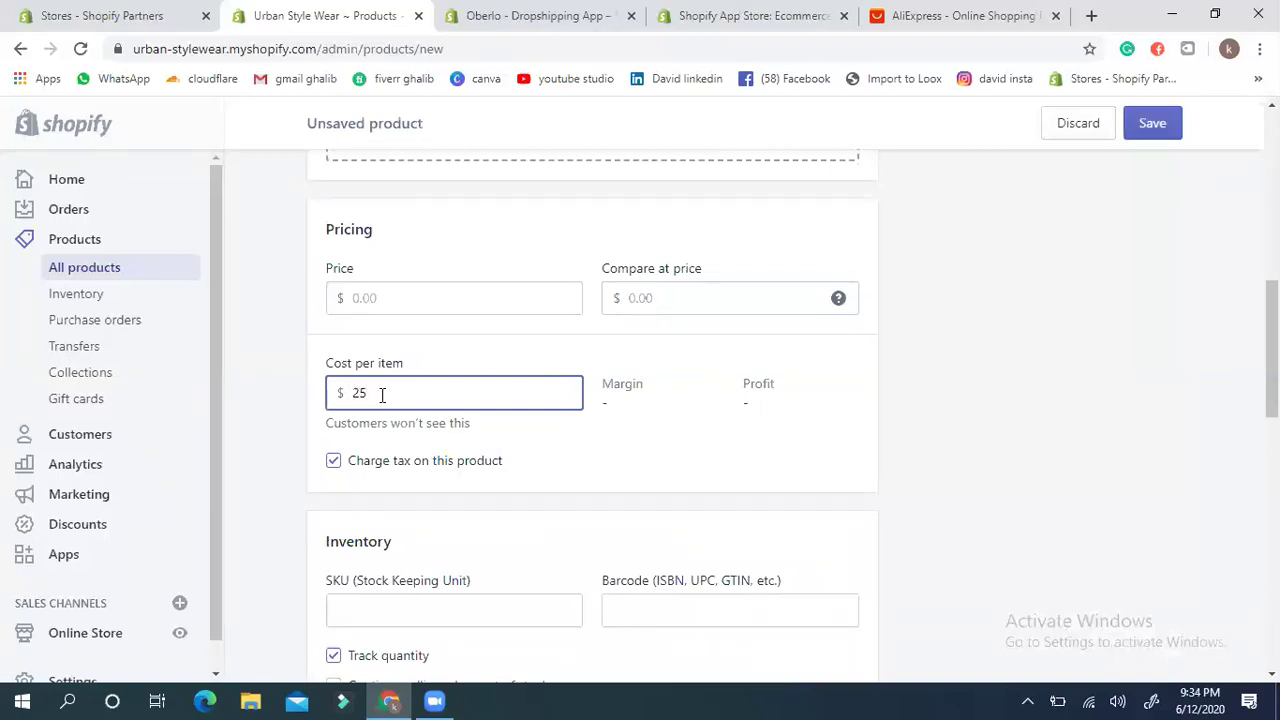
click(365, 300)
text(50)
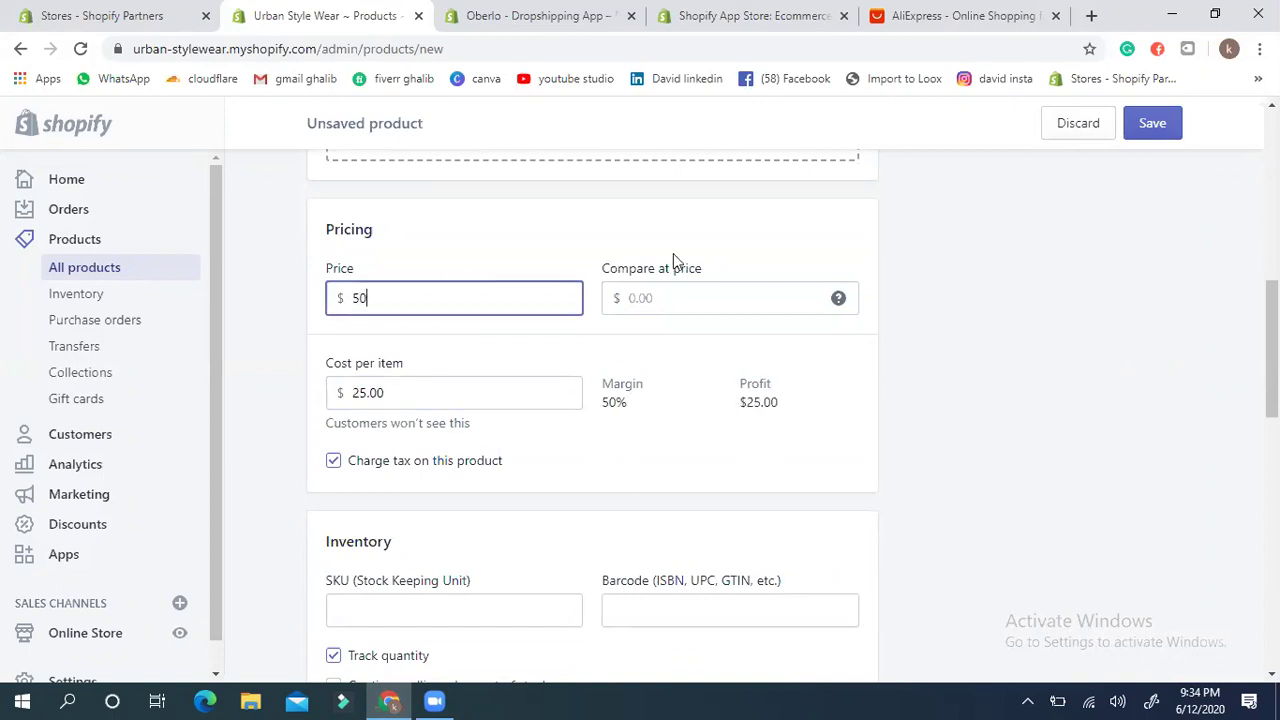
click(669, 295)
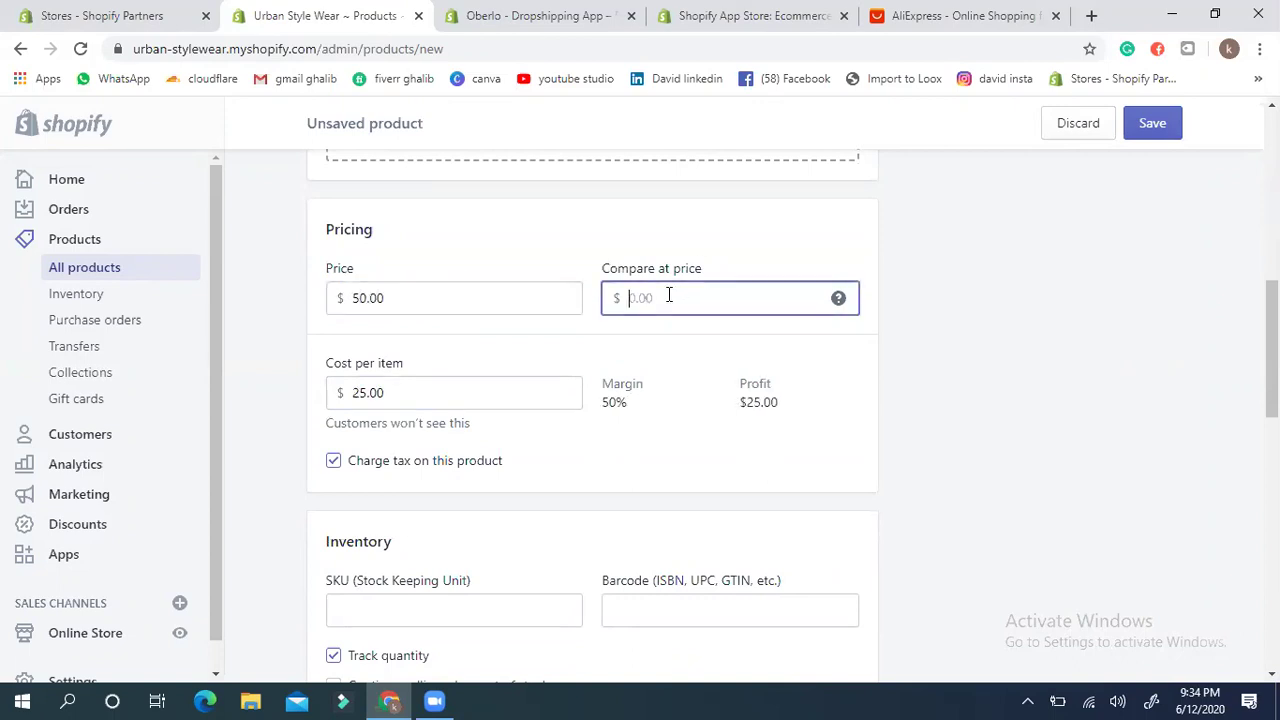
text(70)
double_click(338, 389)
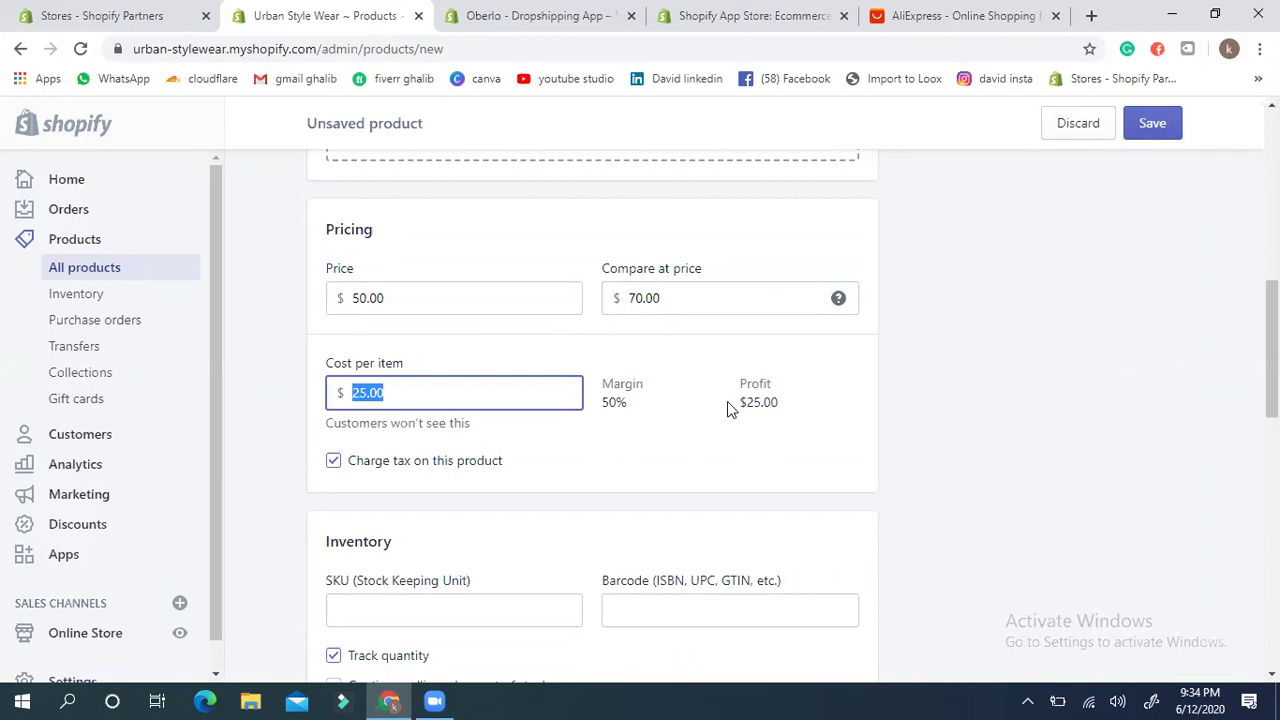
Step: Enter 50 as the product's SKU in the inventory details
scroll(939, 387, down, 2)
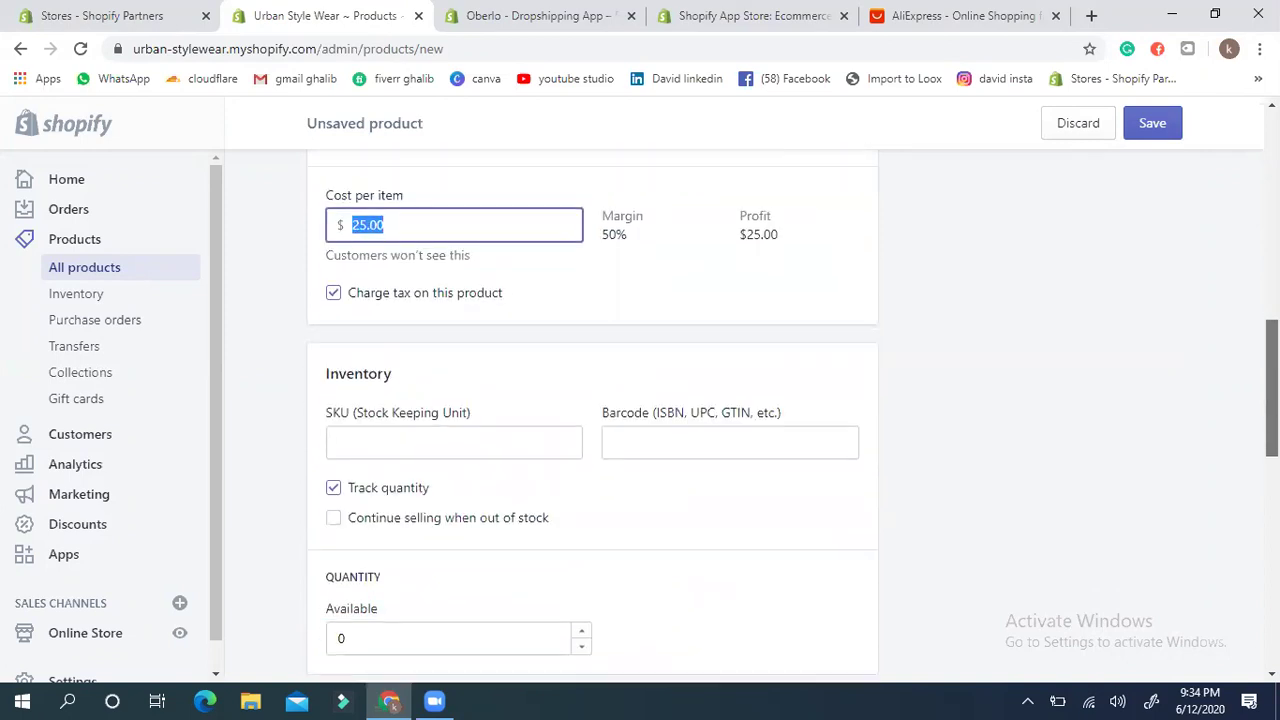
scroll(594, 405, down, 1)
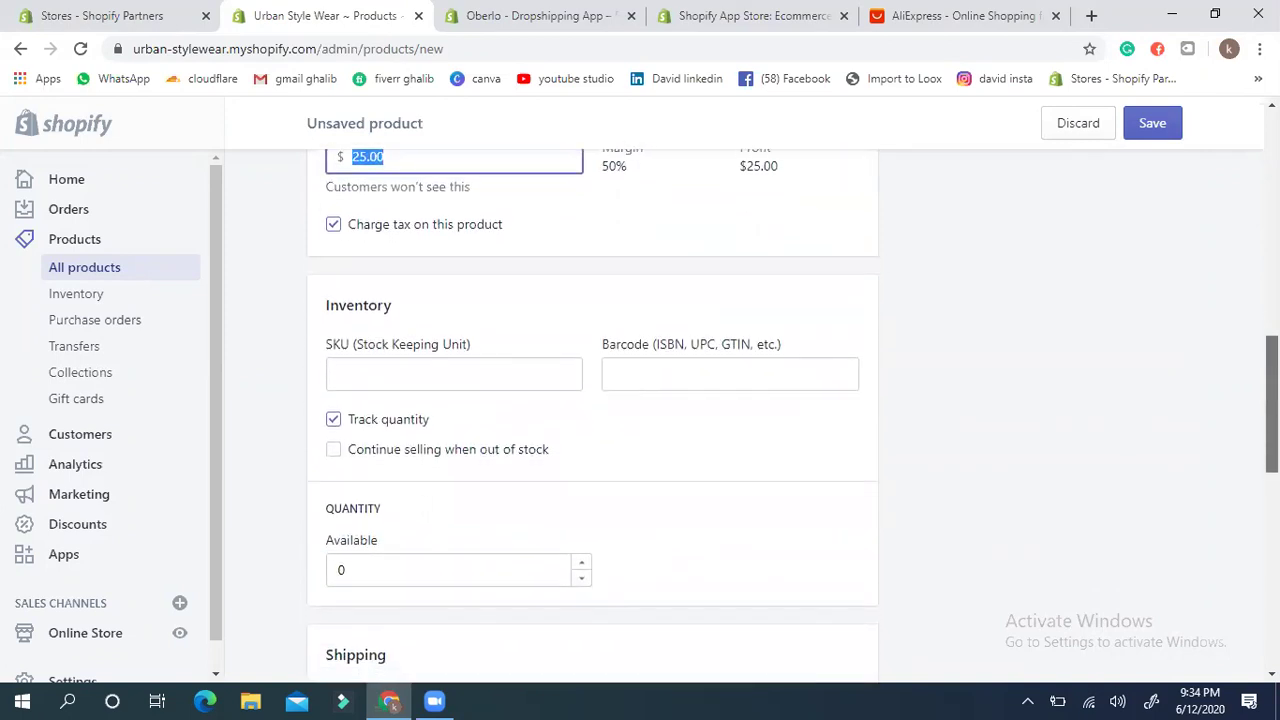
click(401, 375)
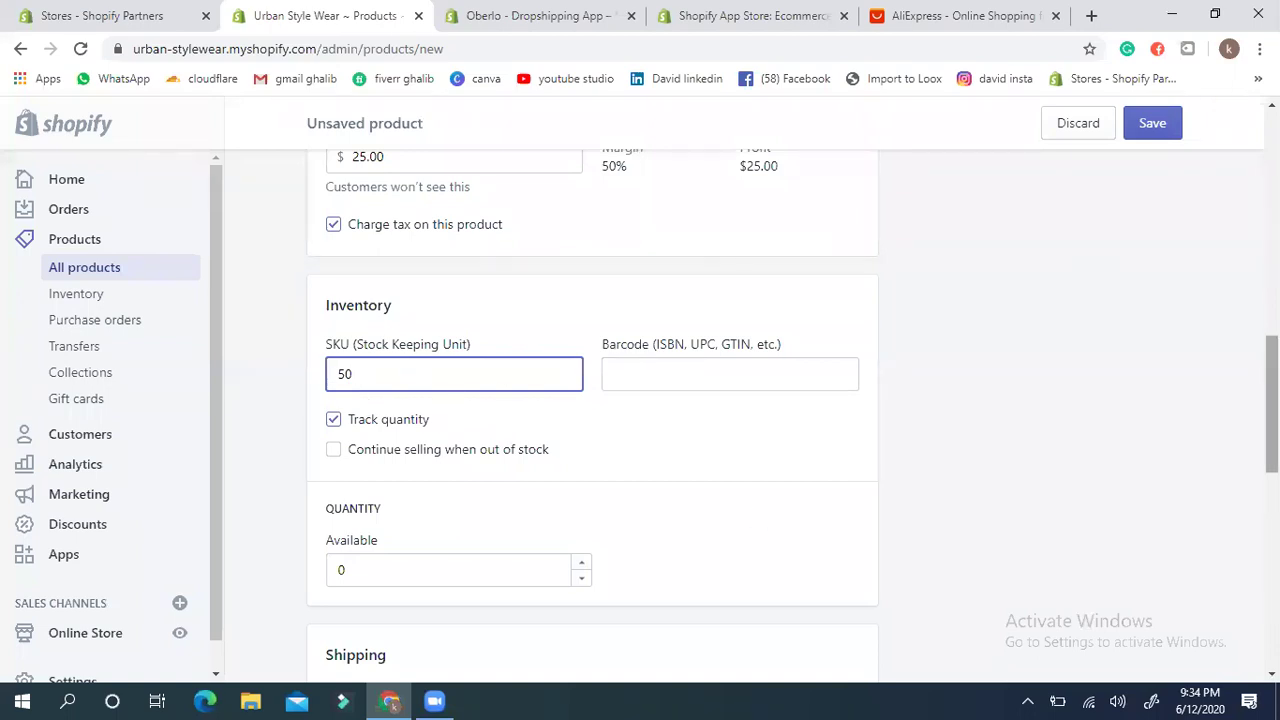
Step: Review the new product form's shipping and customs fields, and leave the product unsaved to open the store's Collections list
scroll(1270, 400, down, 4)
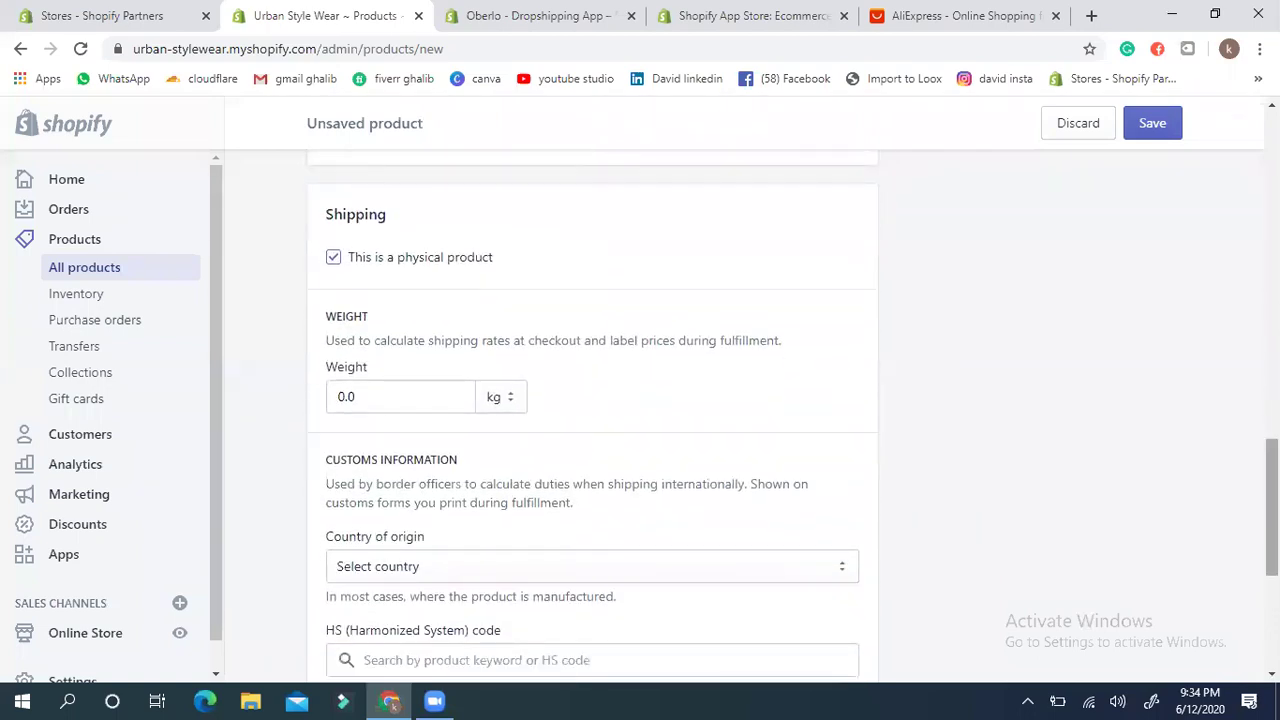
scroll(593, 414, down, 2)
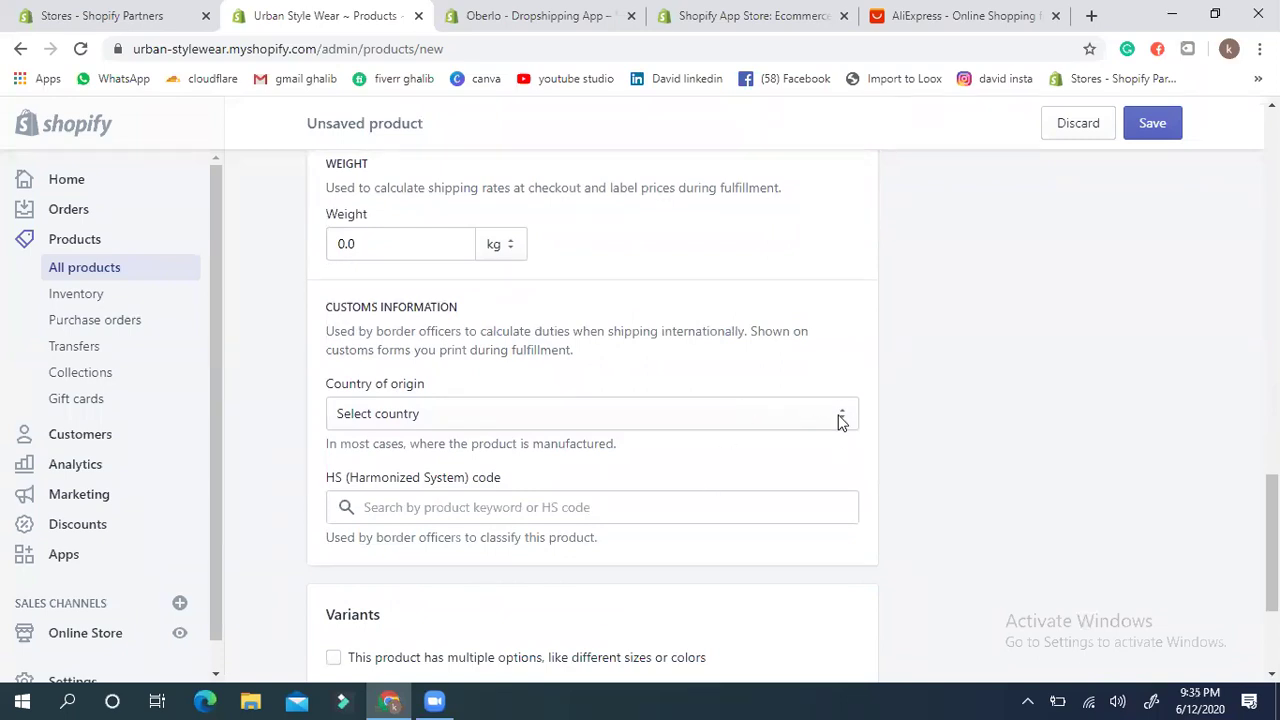
drag(1272, 540, 1272, 216)
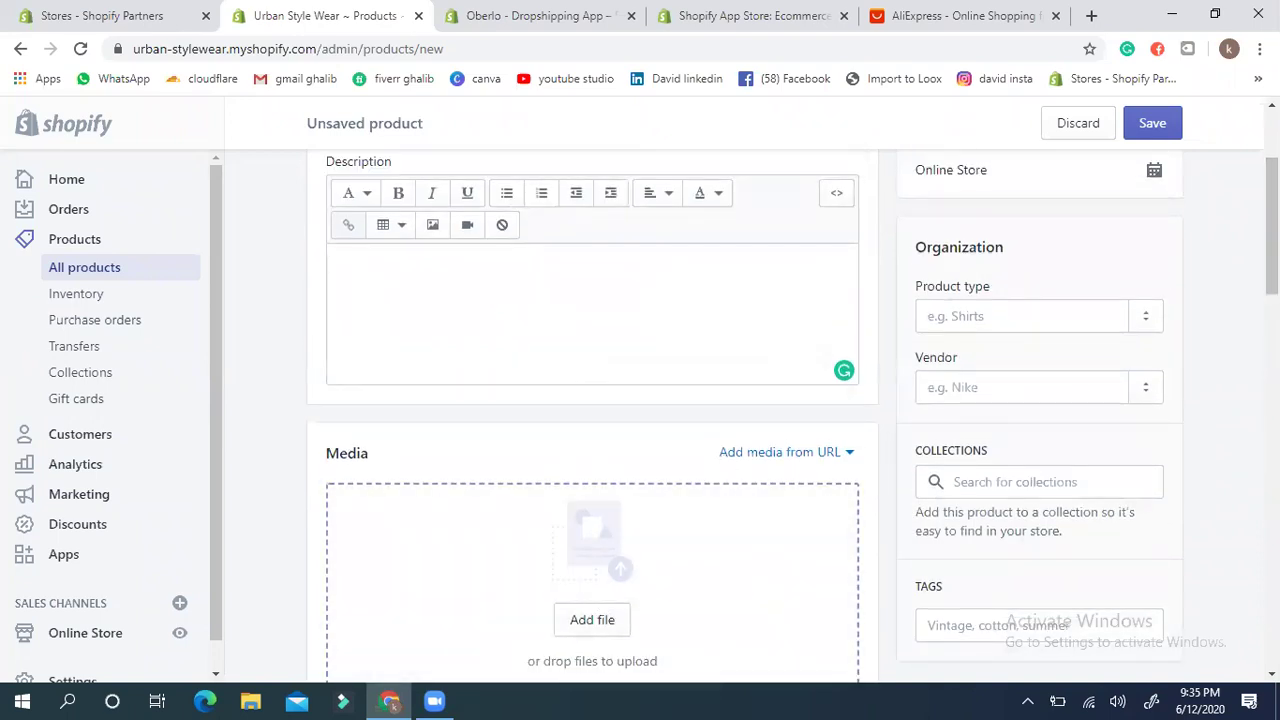
scroll(640, 400, up, 2)
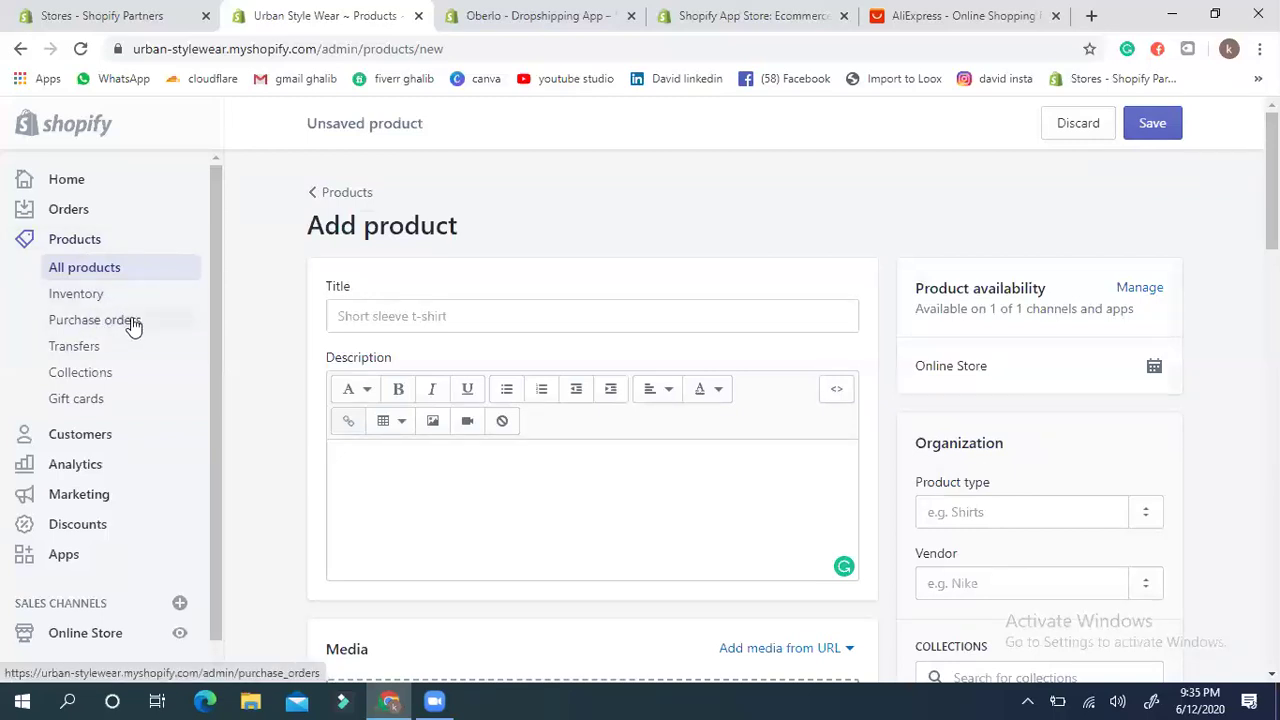
click(84, 373)
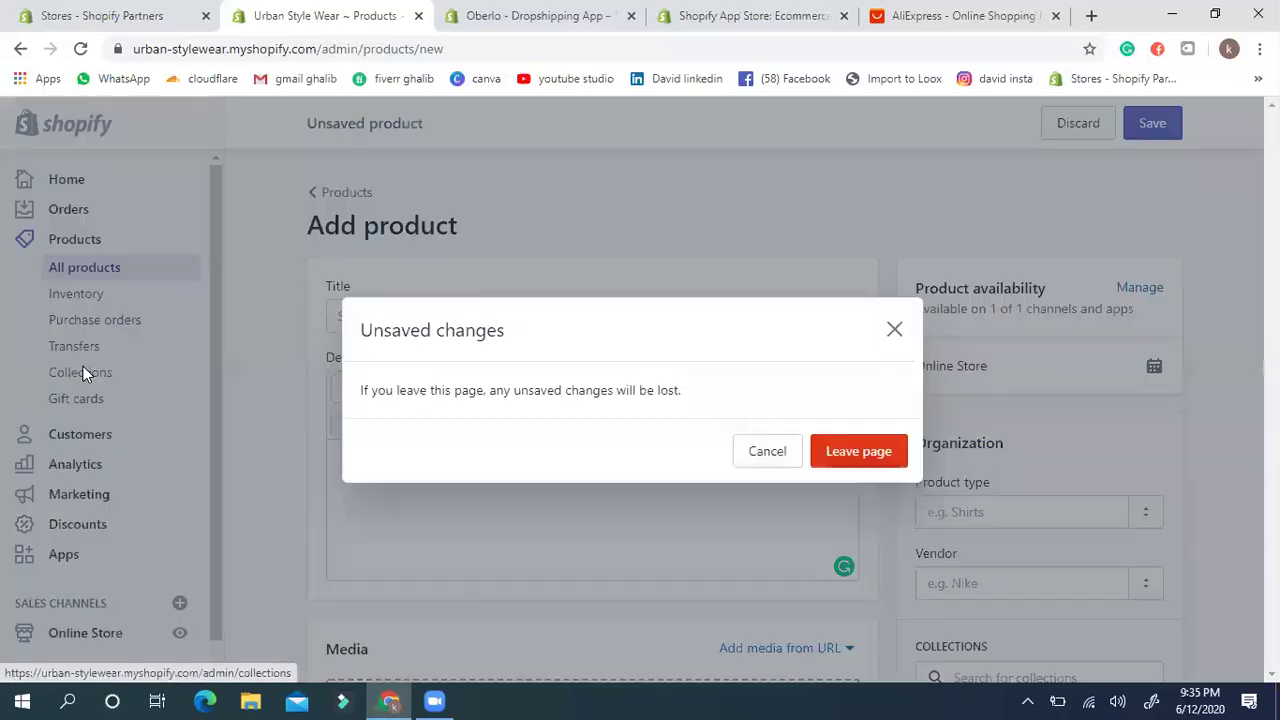
click(862, 458)
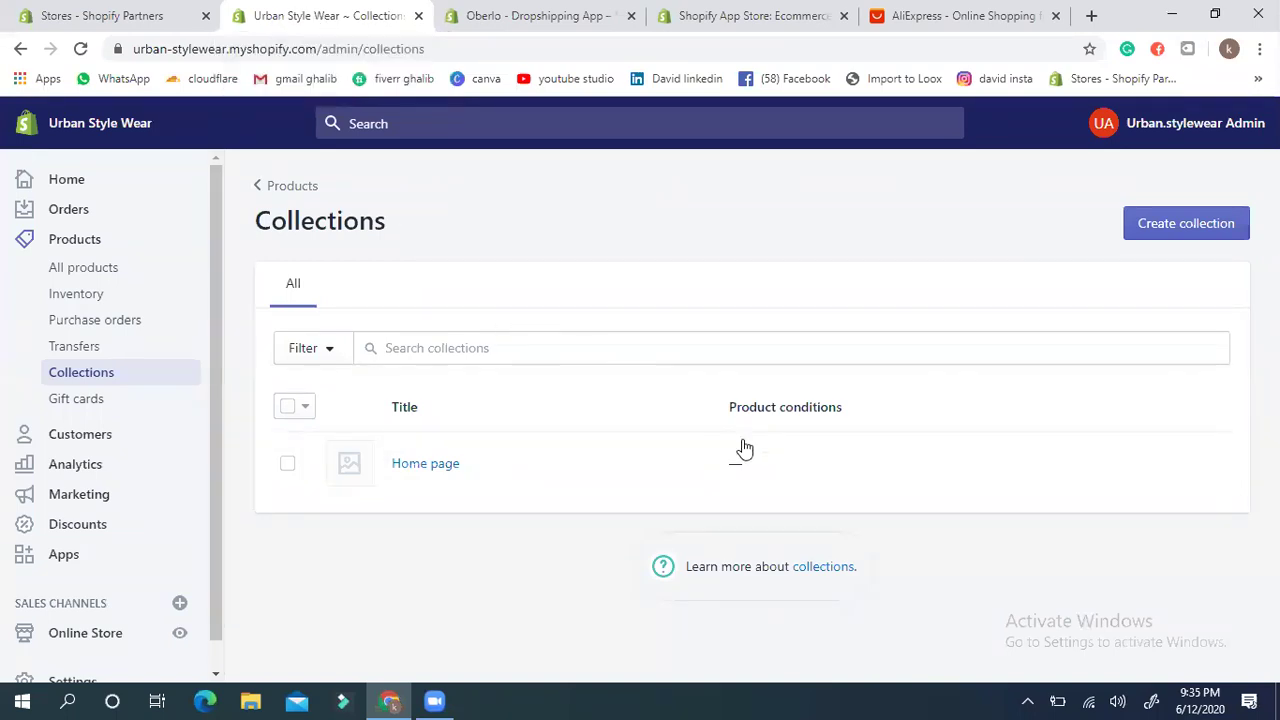
Step: Switch to AliExpress and open the Men's Fashion category to look over its clothing subcategories
click(980, 12)
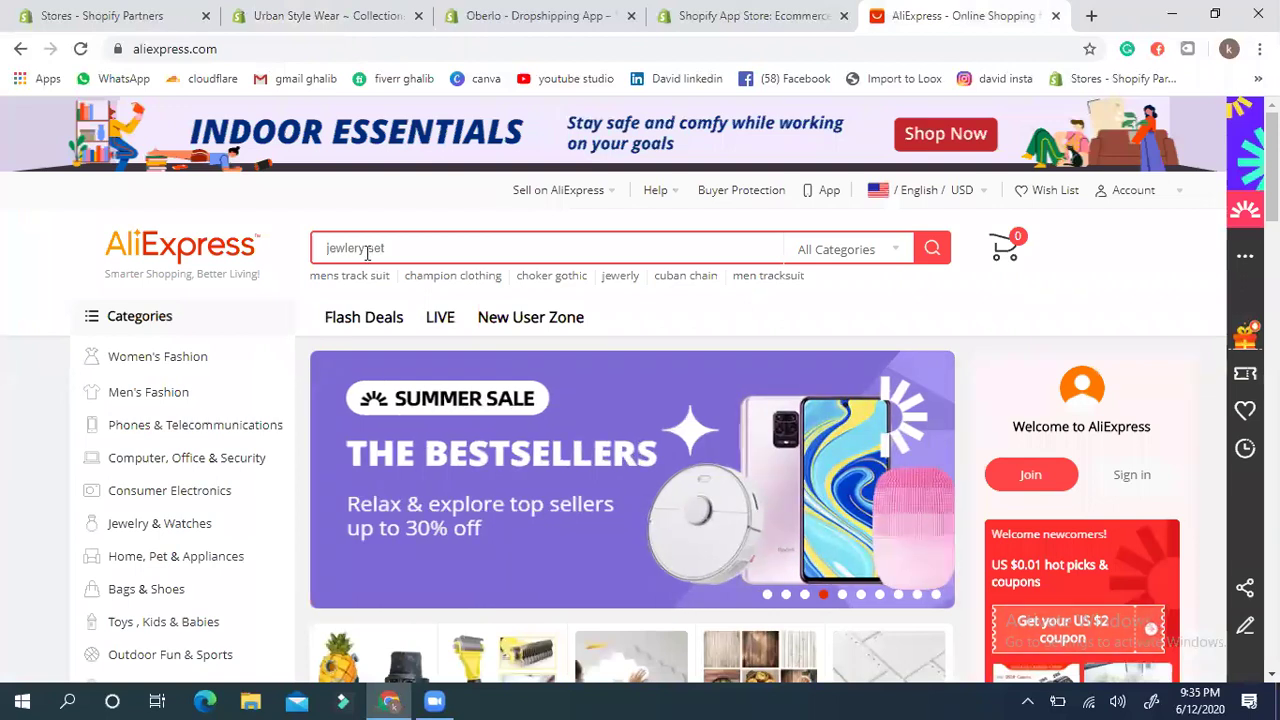
click(165, 393)
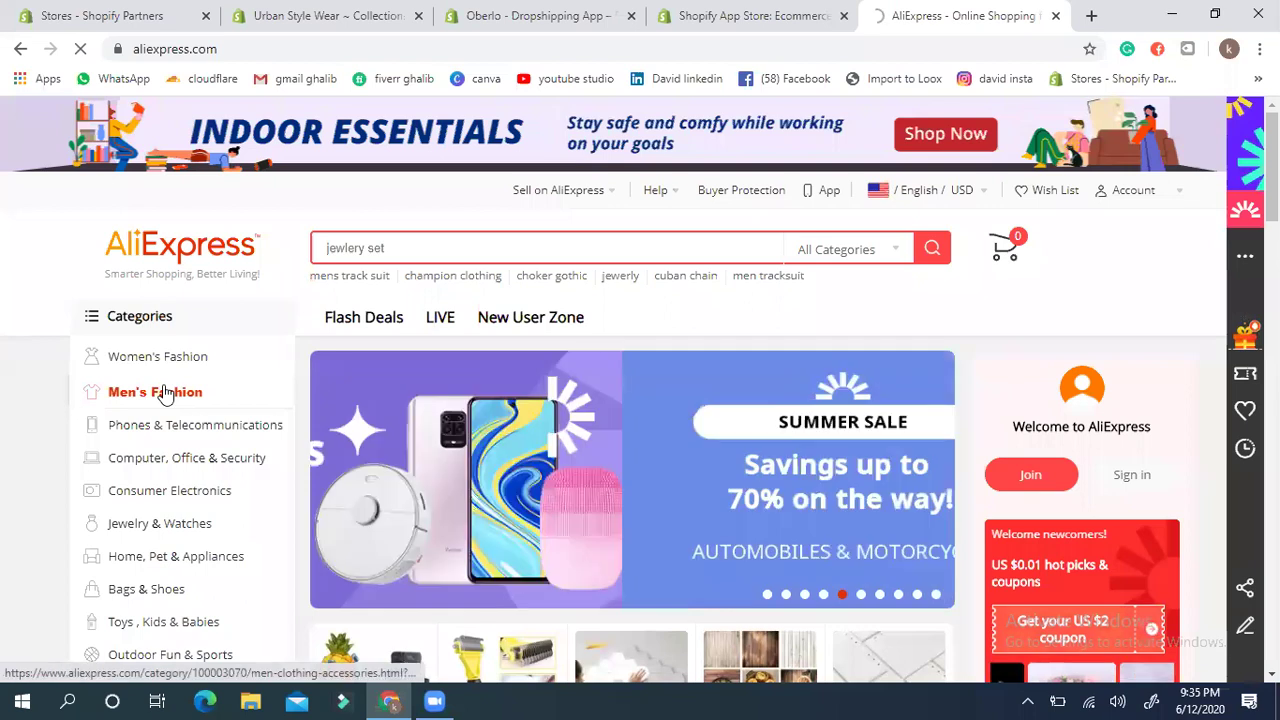
mouse_move(165, 393)
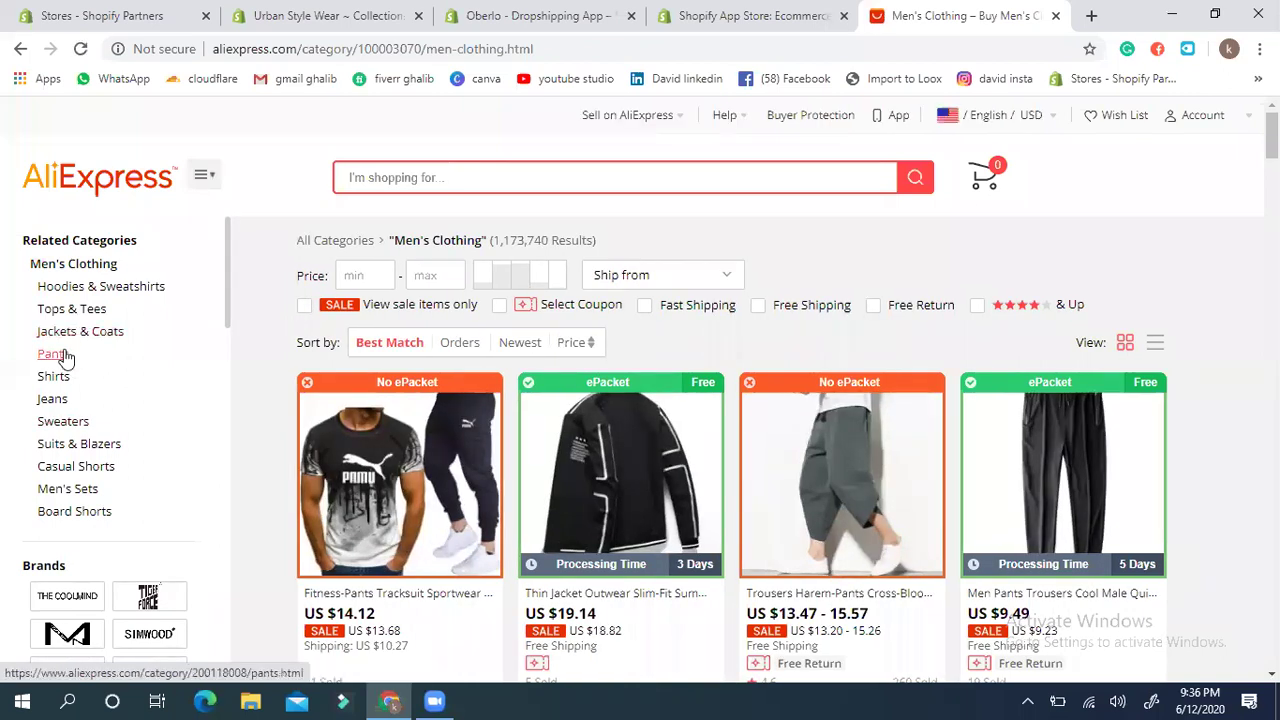
Step: Switch back to the Shopify admin and start a new collection titled "Pants"
click(343, 14)
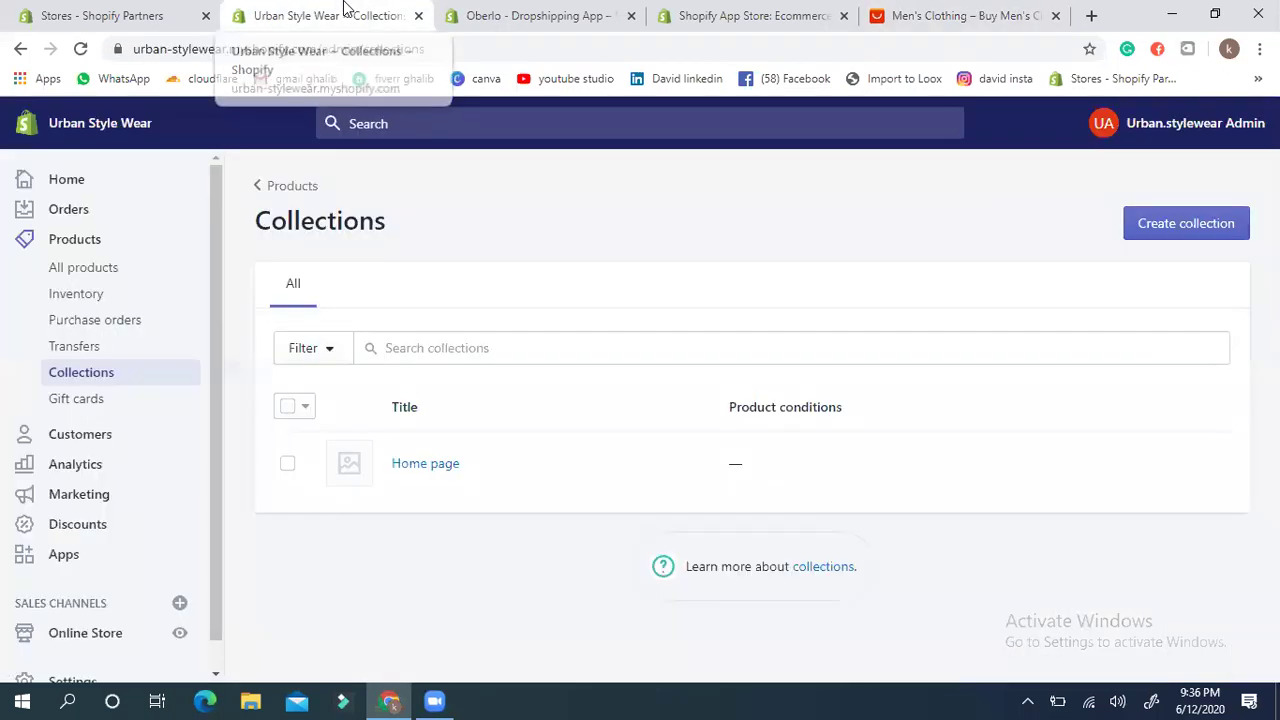
click(1180, 222)
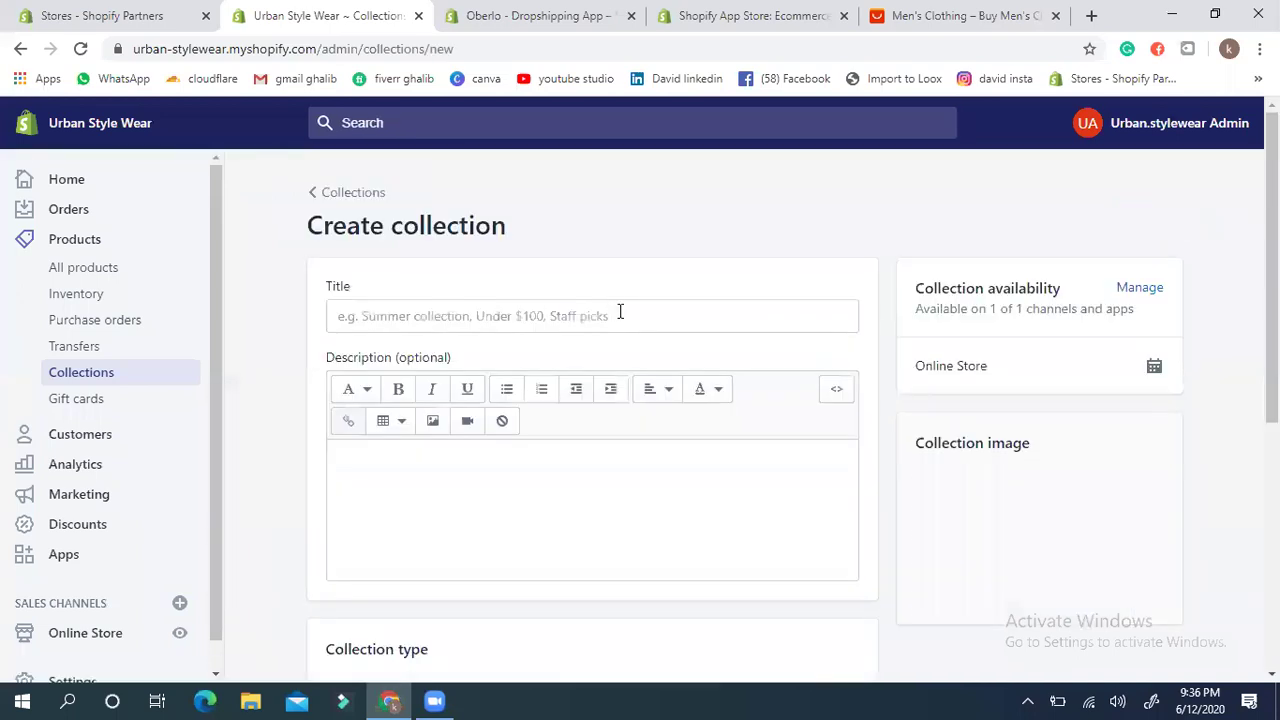
click(483, 315)
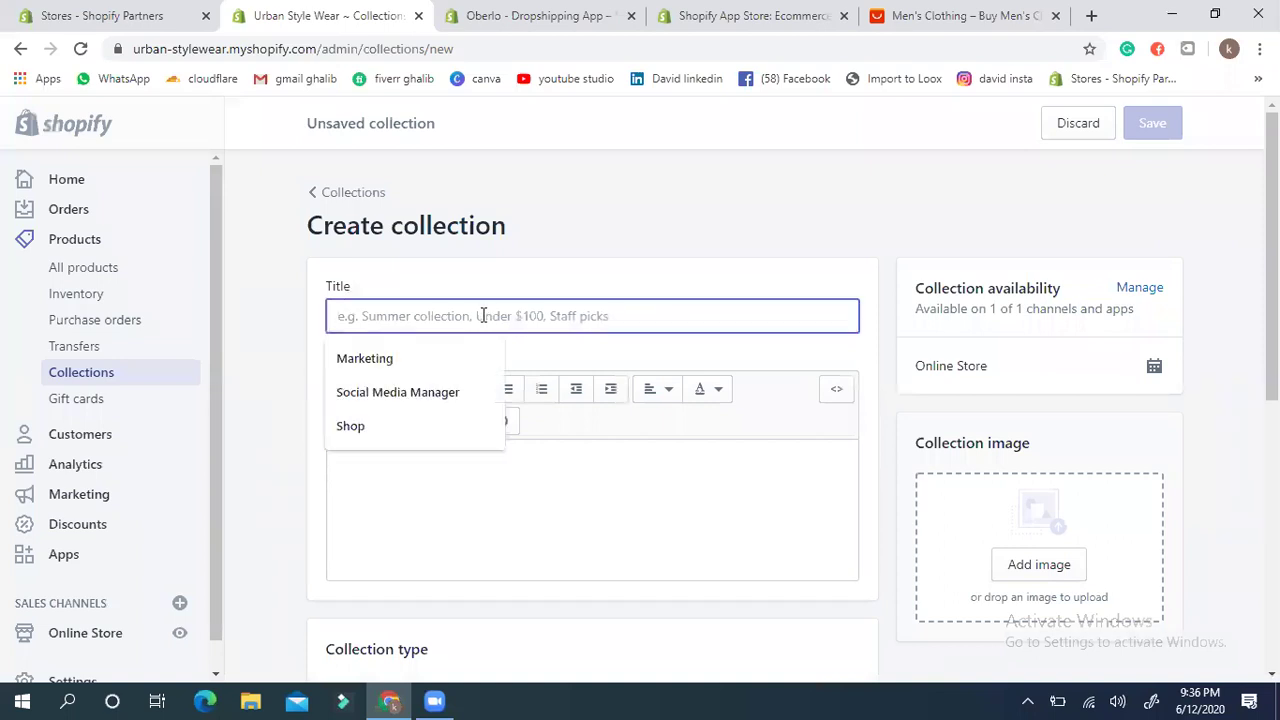
text(PN)
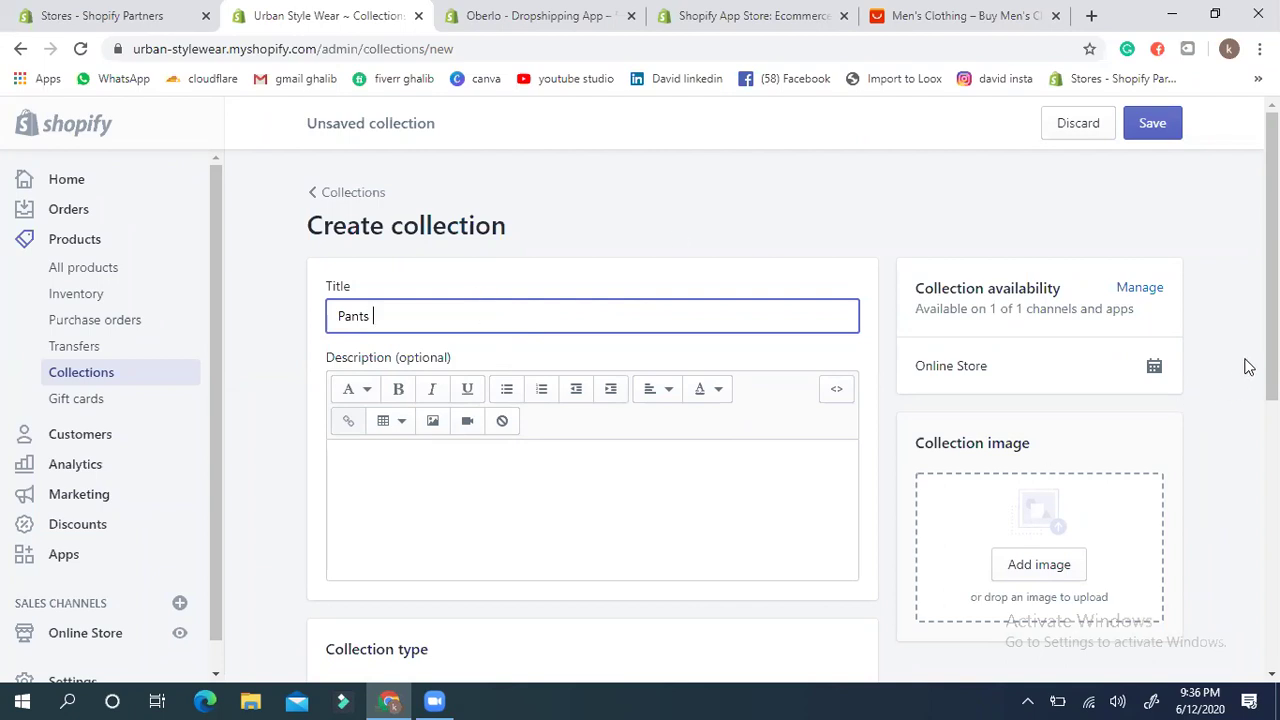
Step: Set the Pants collection's type to Manual and save the collection
scroll(1040, 470, down, 1)
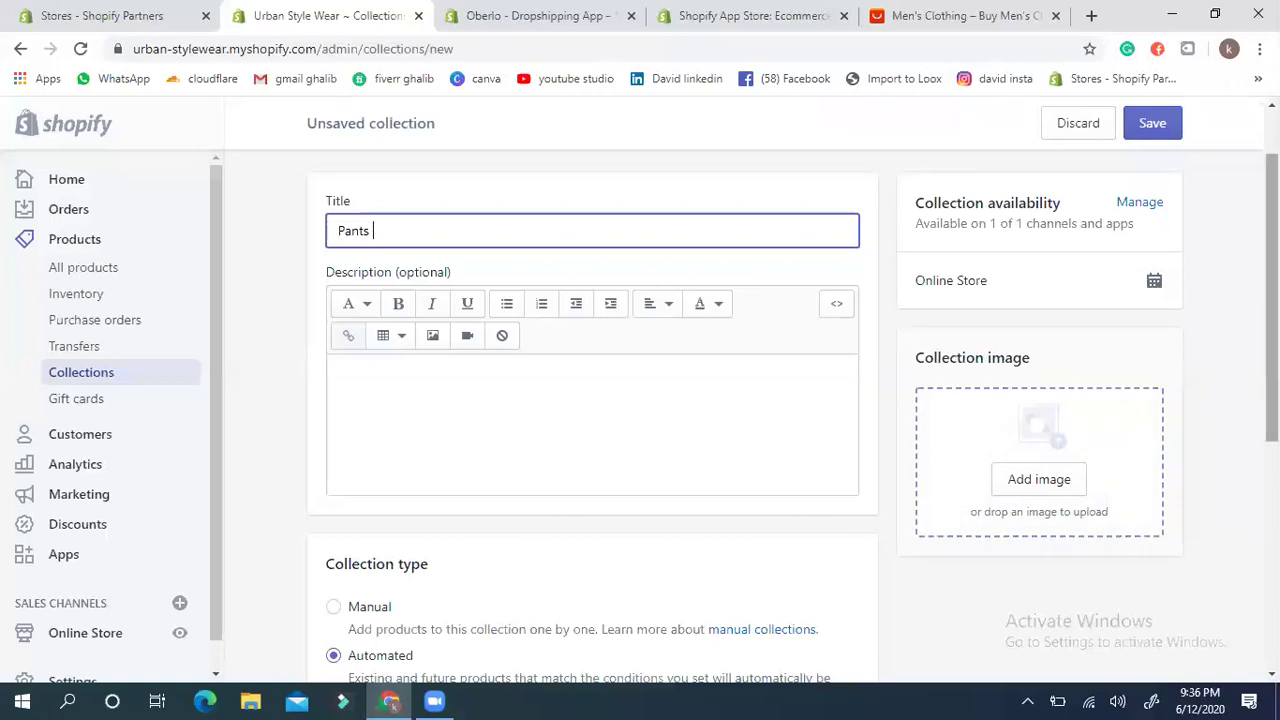
scroll(490, 452, down, 1)
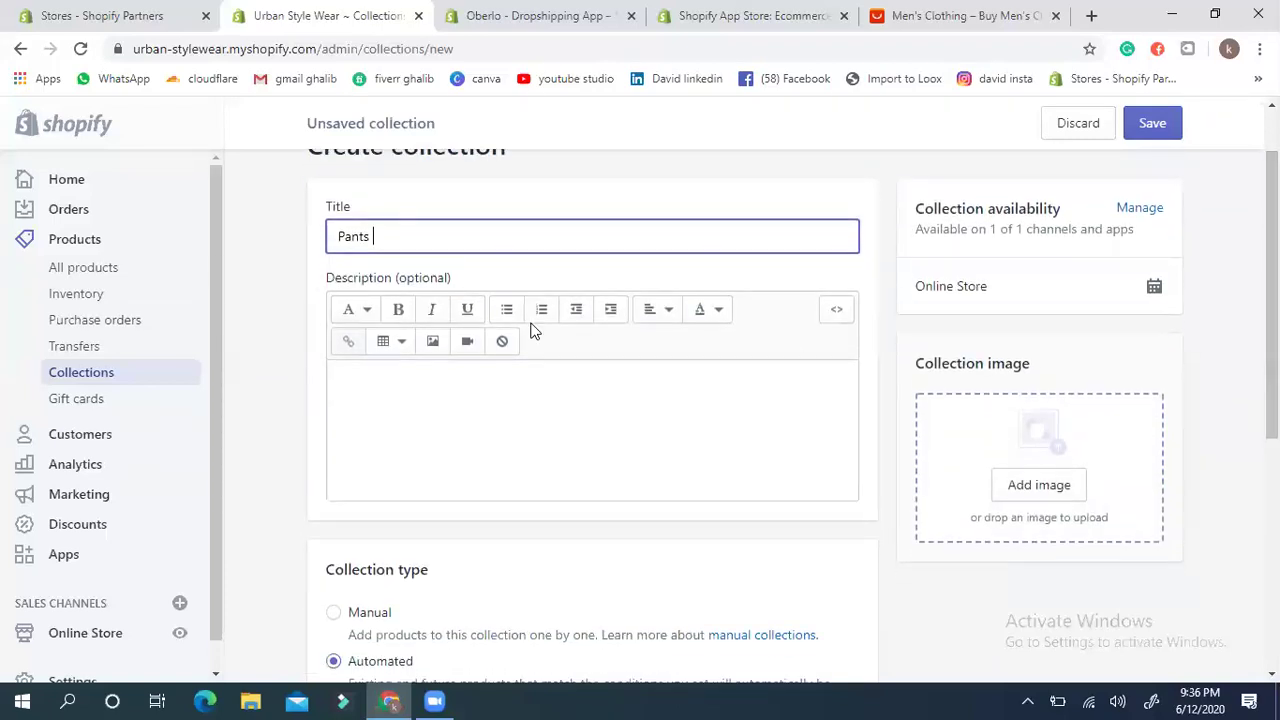
click(333, 612)
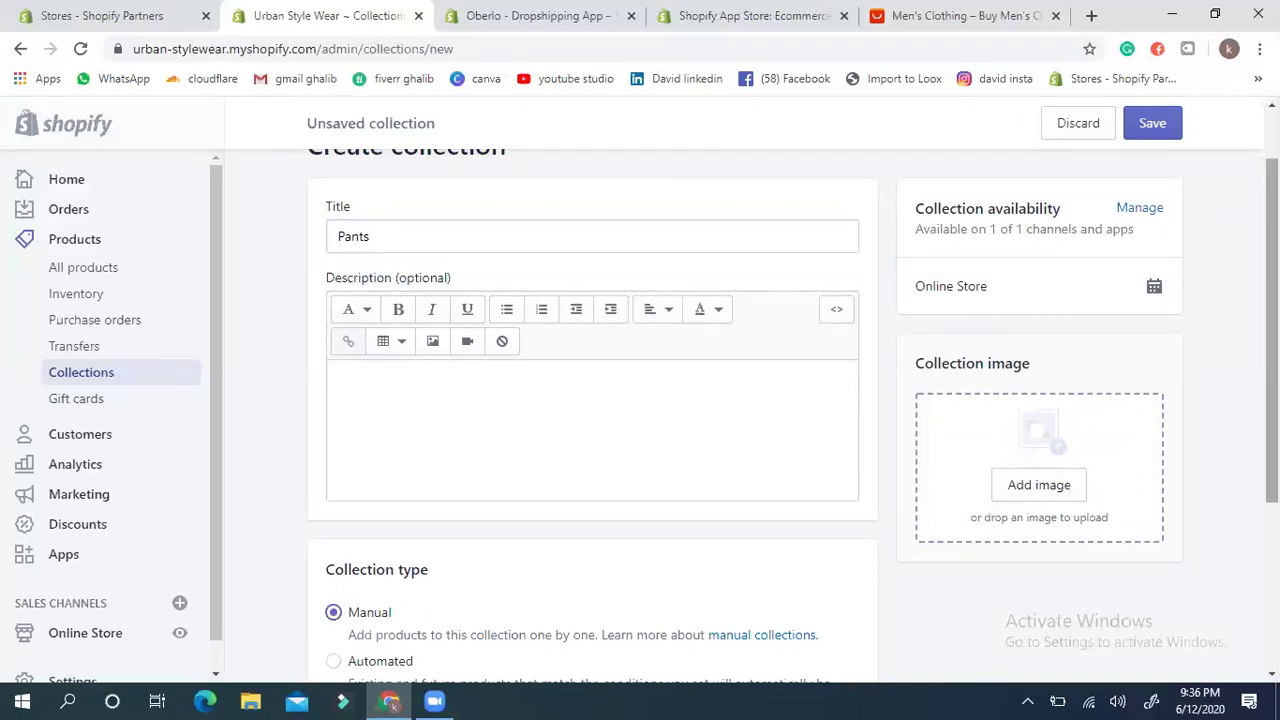
scroll(790, 410, down, 3)
scroll(790, 410, up, 4)
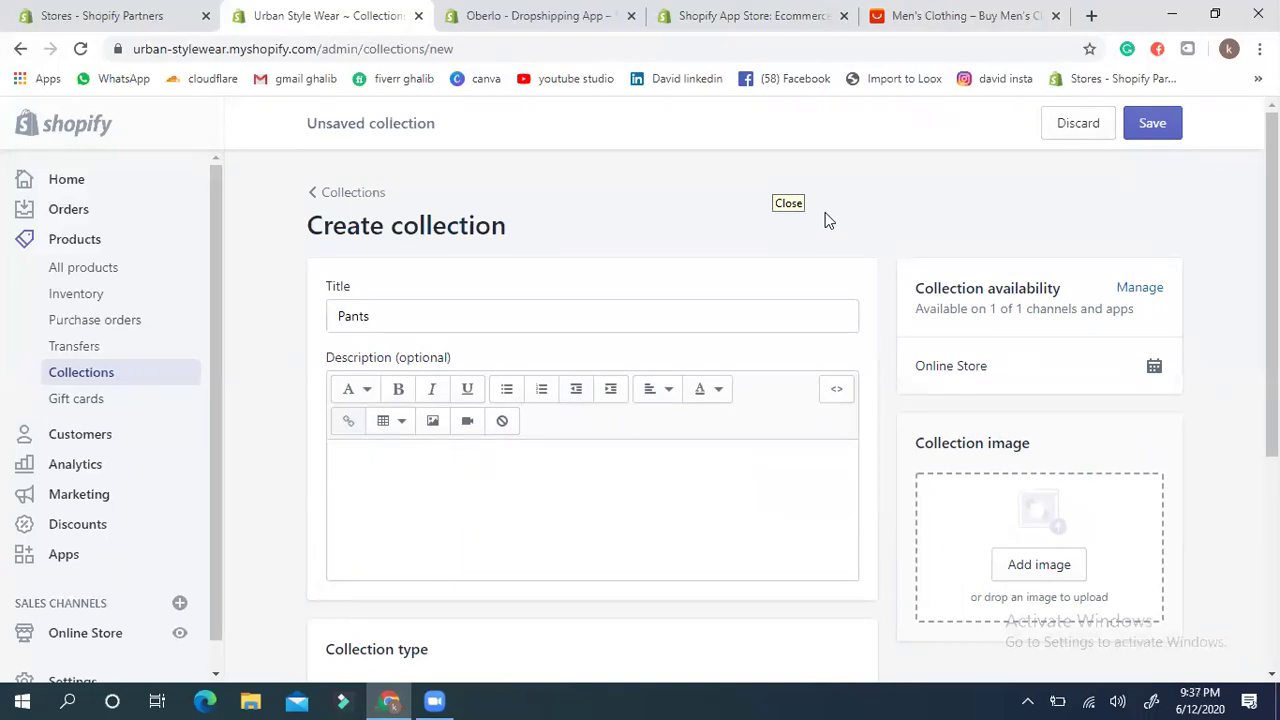
click(1152, 124)
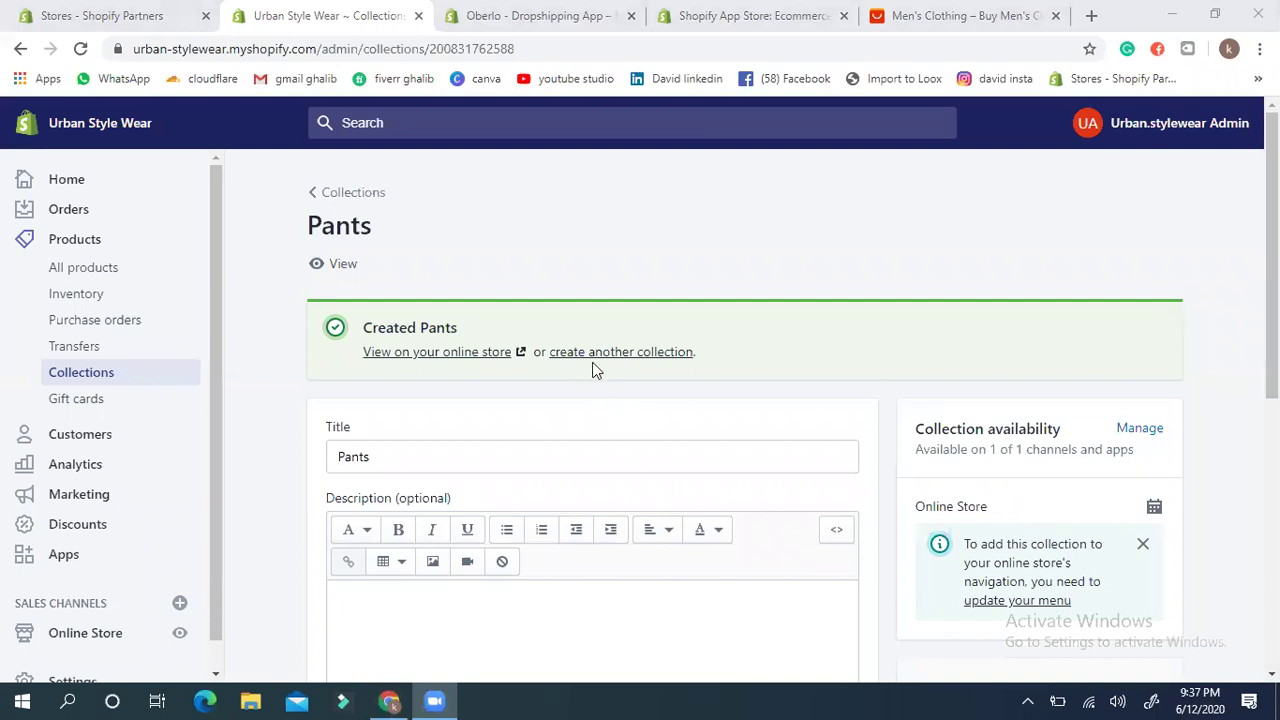
Step: Create another manual collection titled "Shirts", consulting the AliExpress men's clothing subcategories for the name, and save it
click(650, 353)
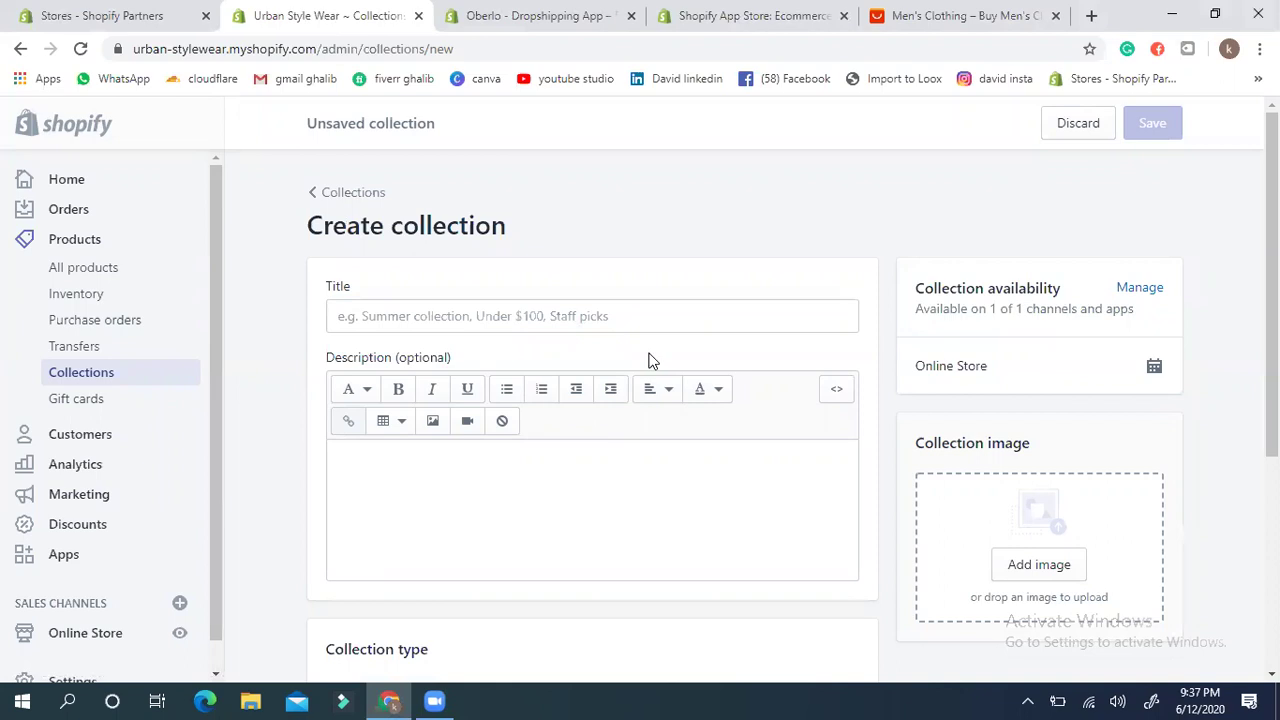
click(962, 15)
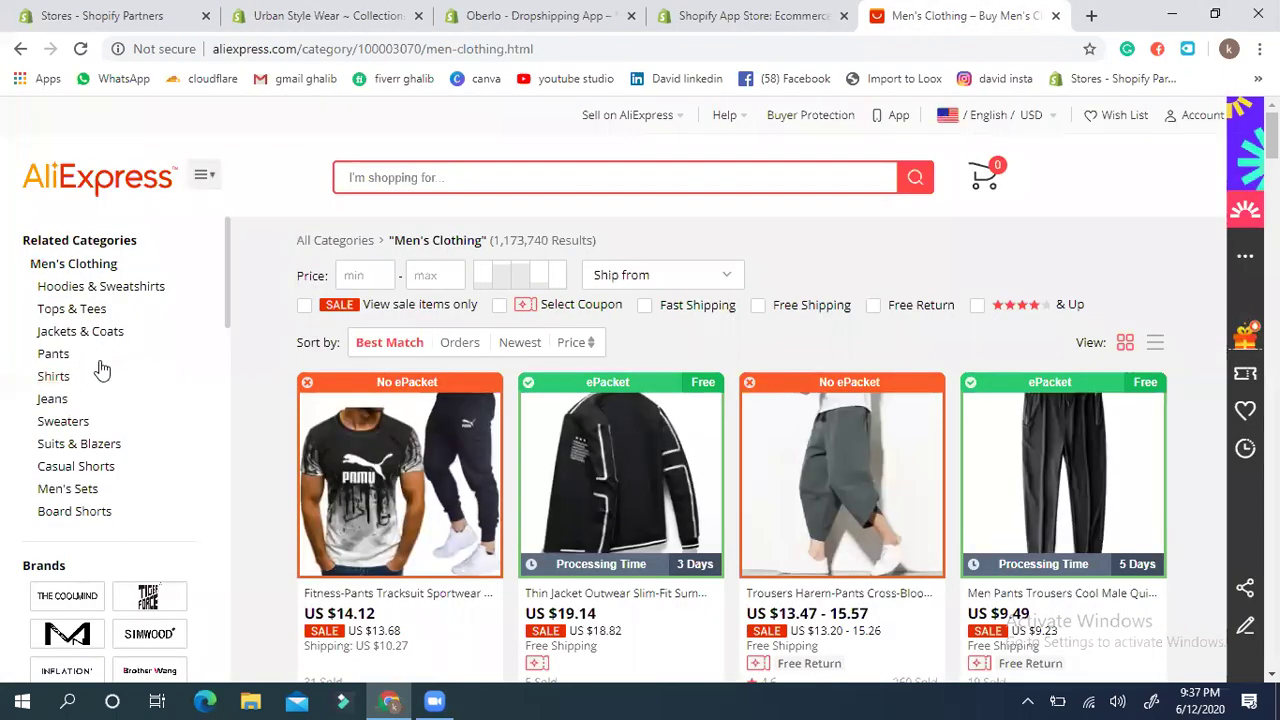
click(318, 15)
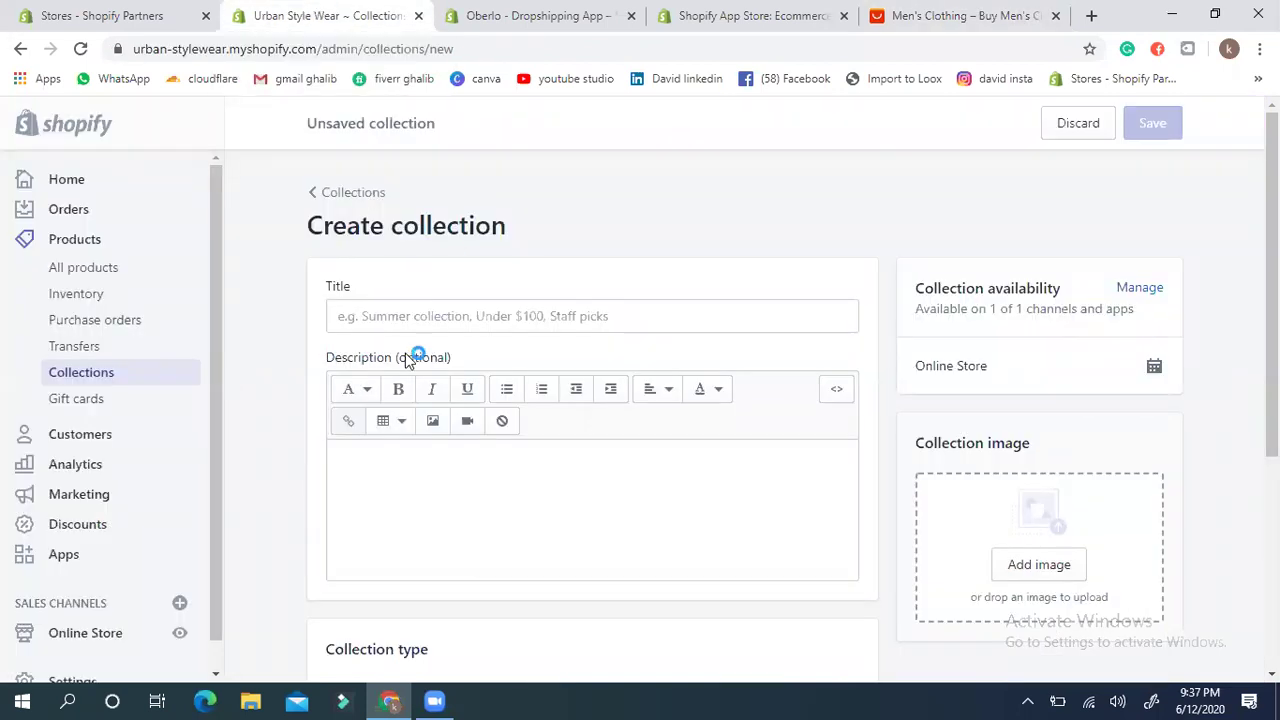
click(365, 307)
text(Shirts)
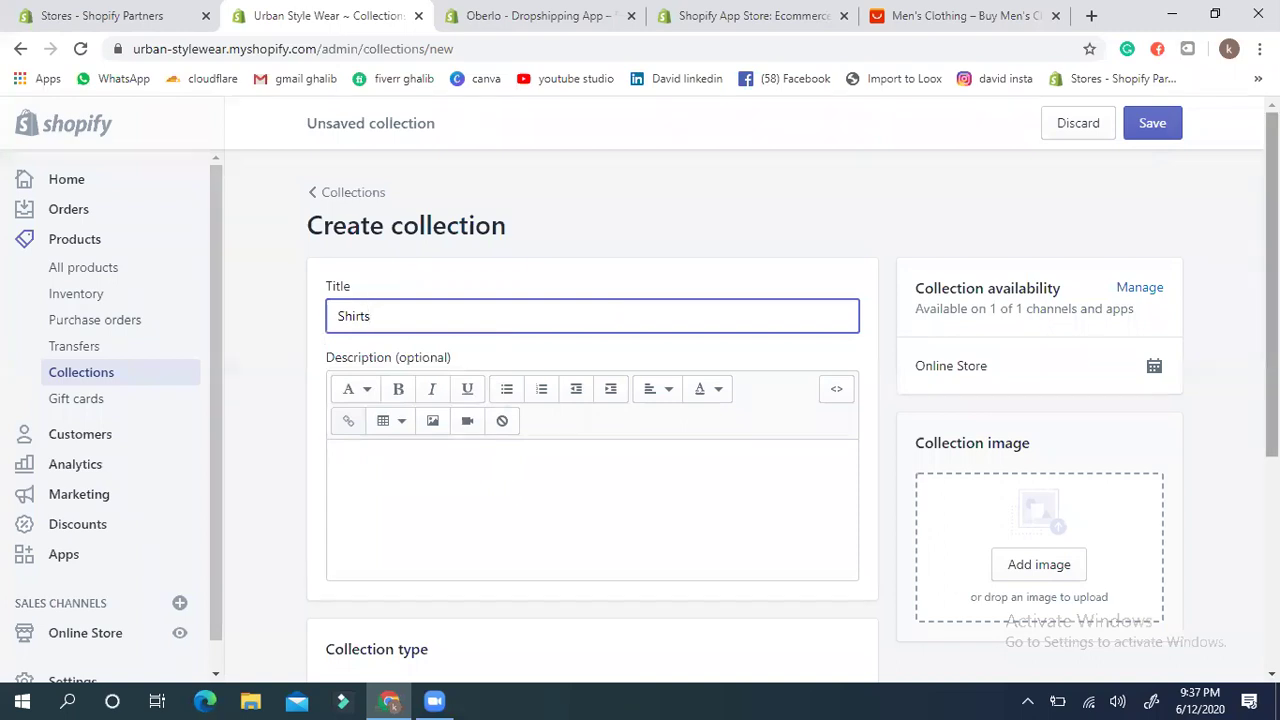
scroll(617, 377, down, 3)
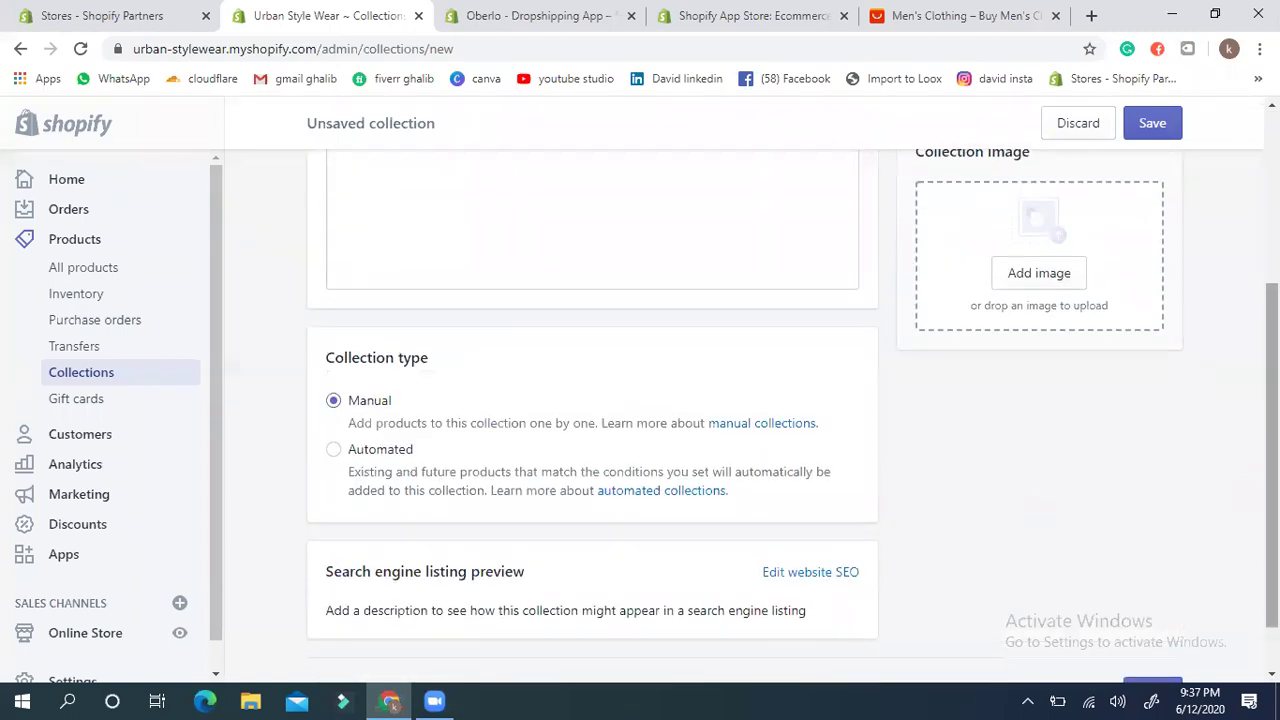
scroll(1203, 166, up, 3)
click(1160, 126)
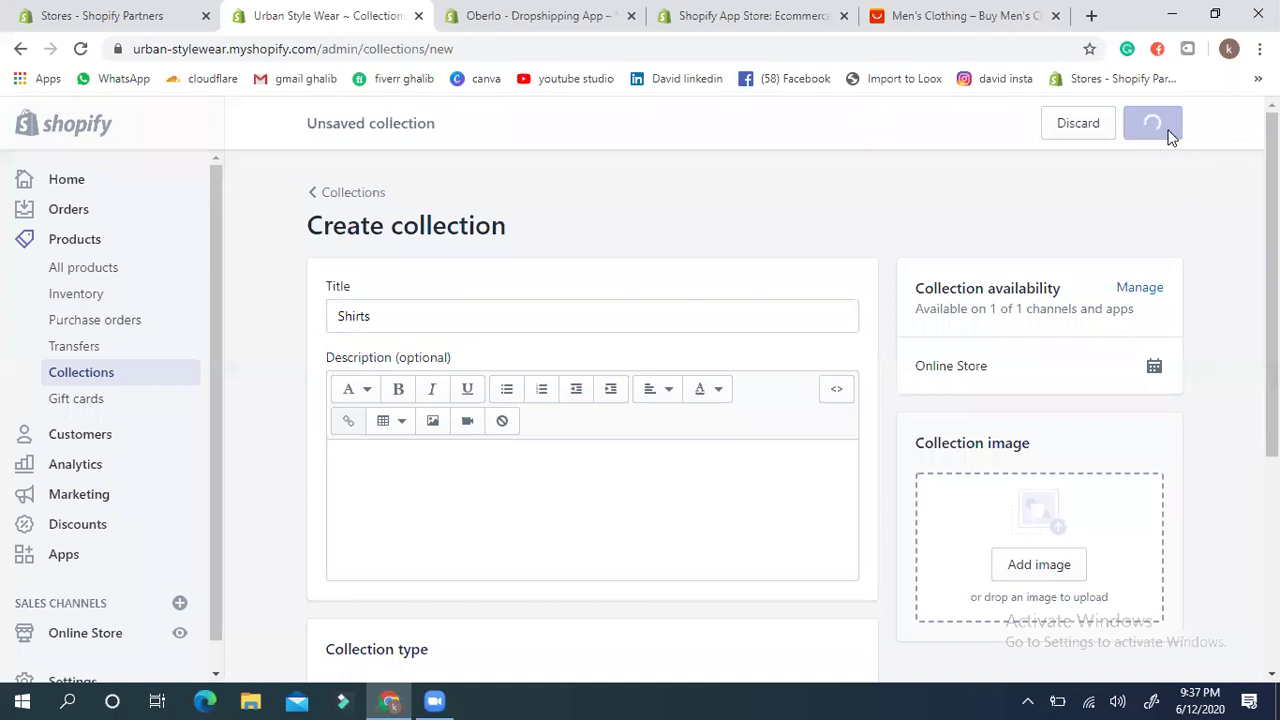
Step: Check the AliExpress men's clothing subcategories again, and create and save another Shopify collection titled "Hoodies"
click(932, 15)
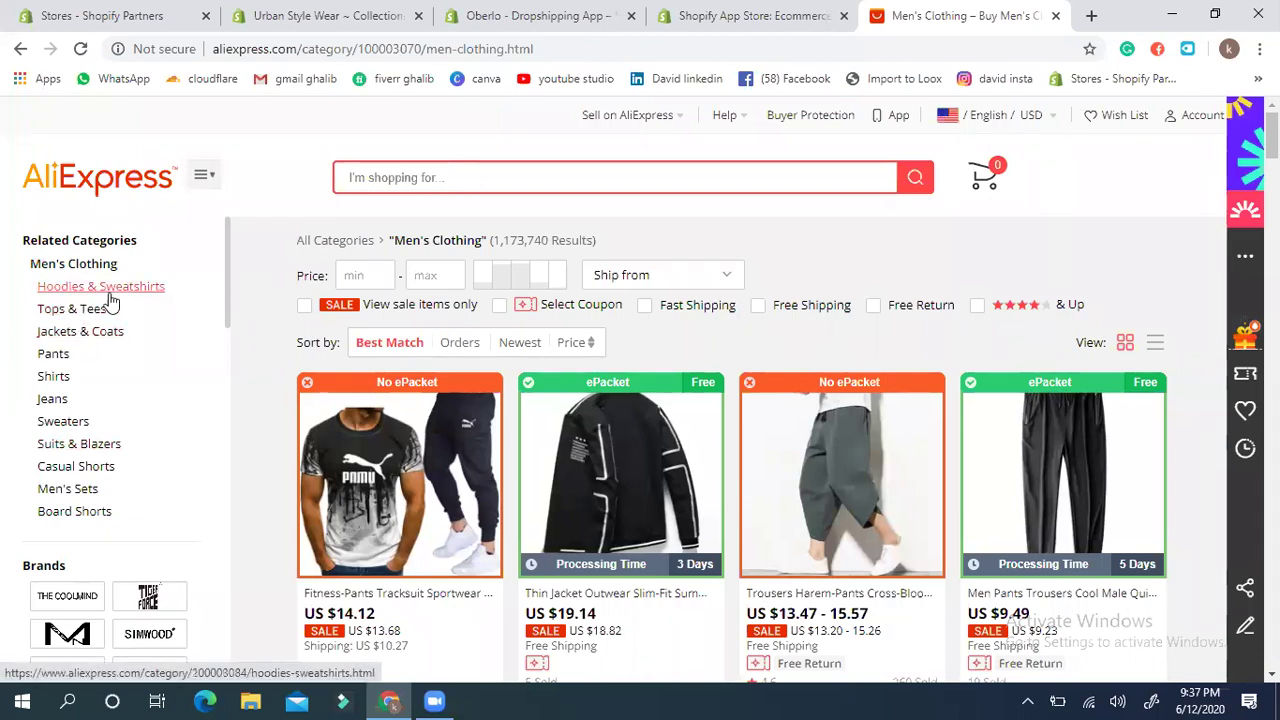
click(338, 18)
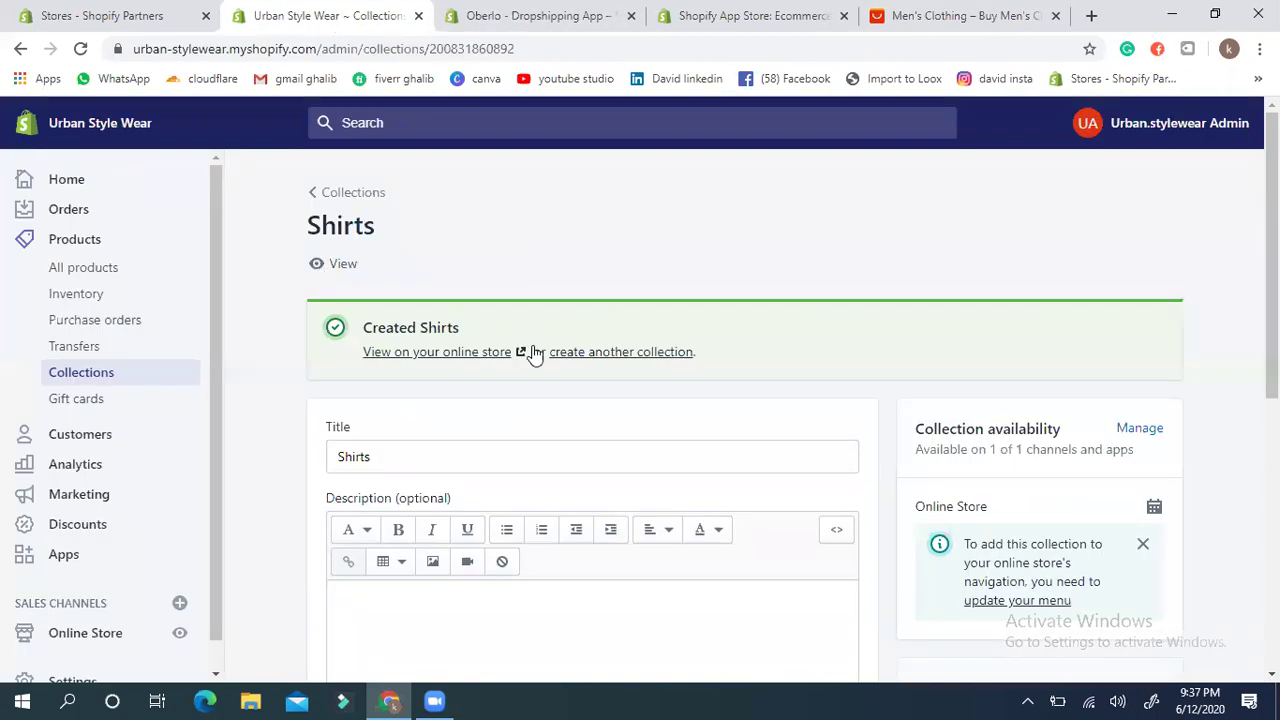
click(592, 354)
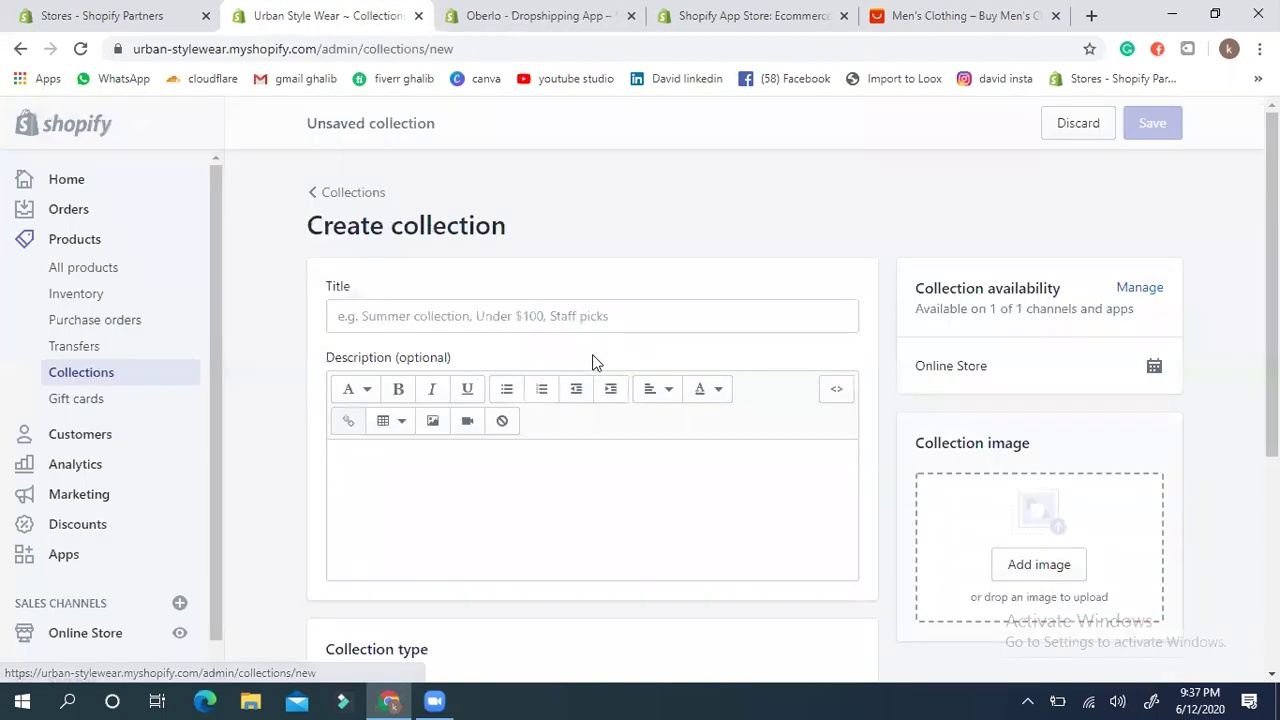
click(367, 316)
text(Hoodies)
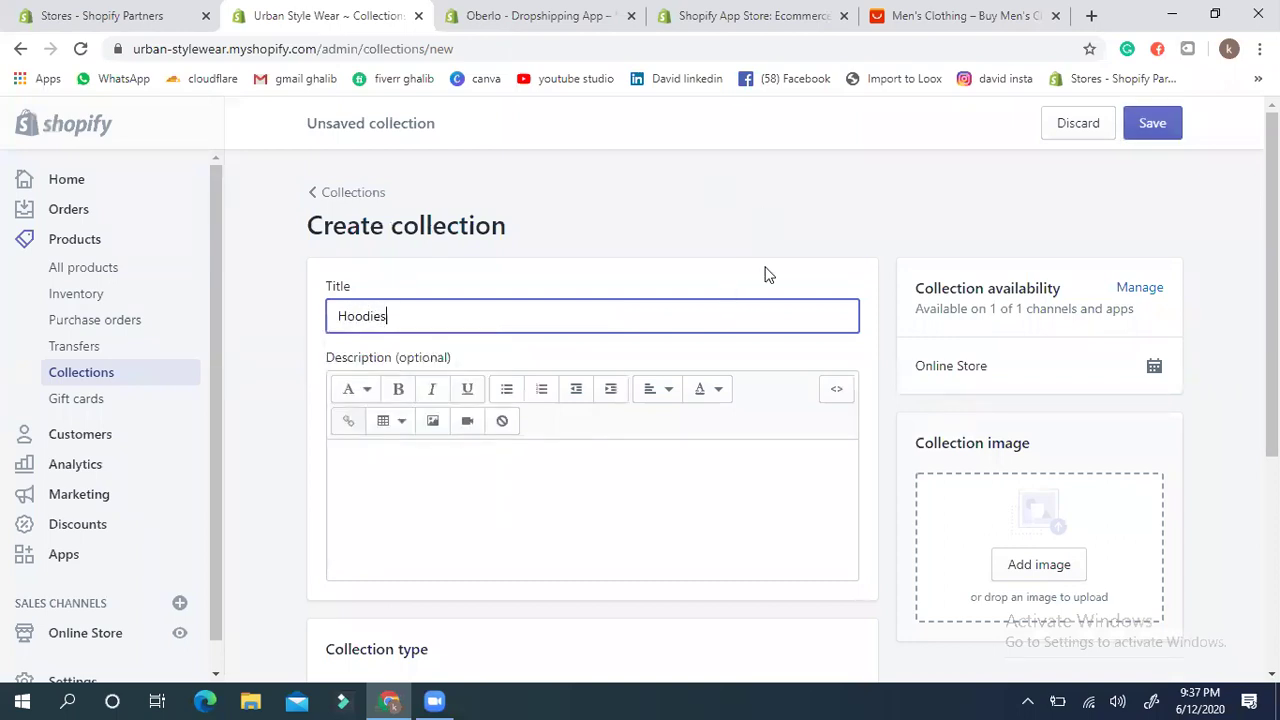
click(1168, 131)
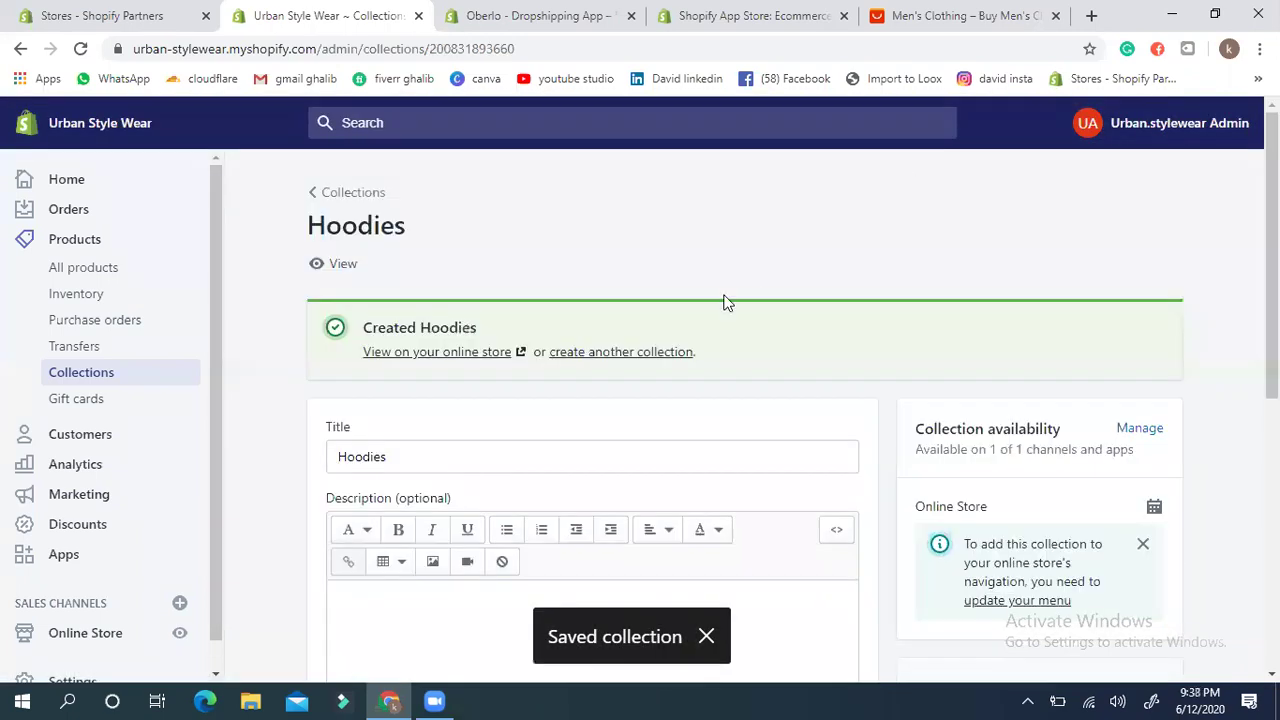
Step: Create and save one more Shopify collection titled "Tops", taking the name from the AliExpress men's clothing subcategories
click(620, 353)
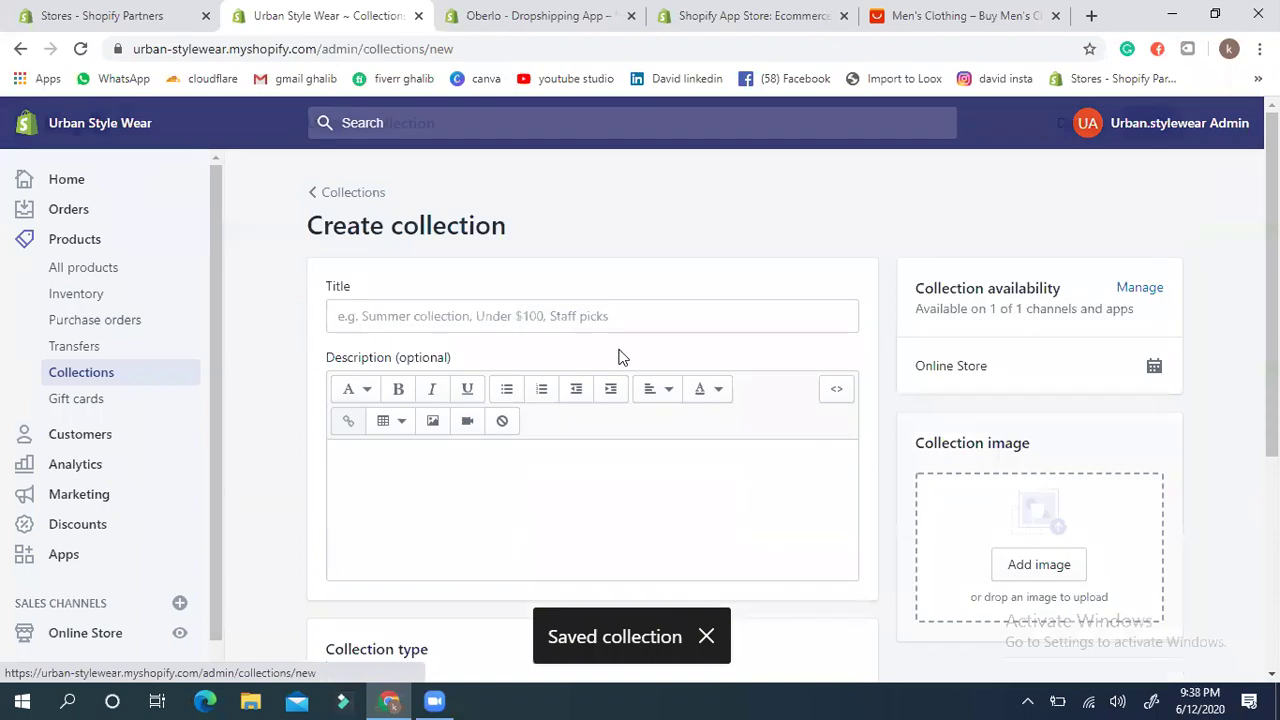
click(466, 320)
click(912, 15)
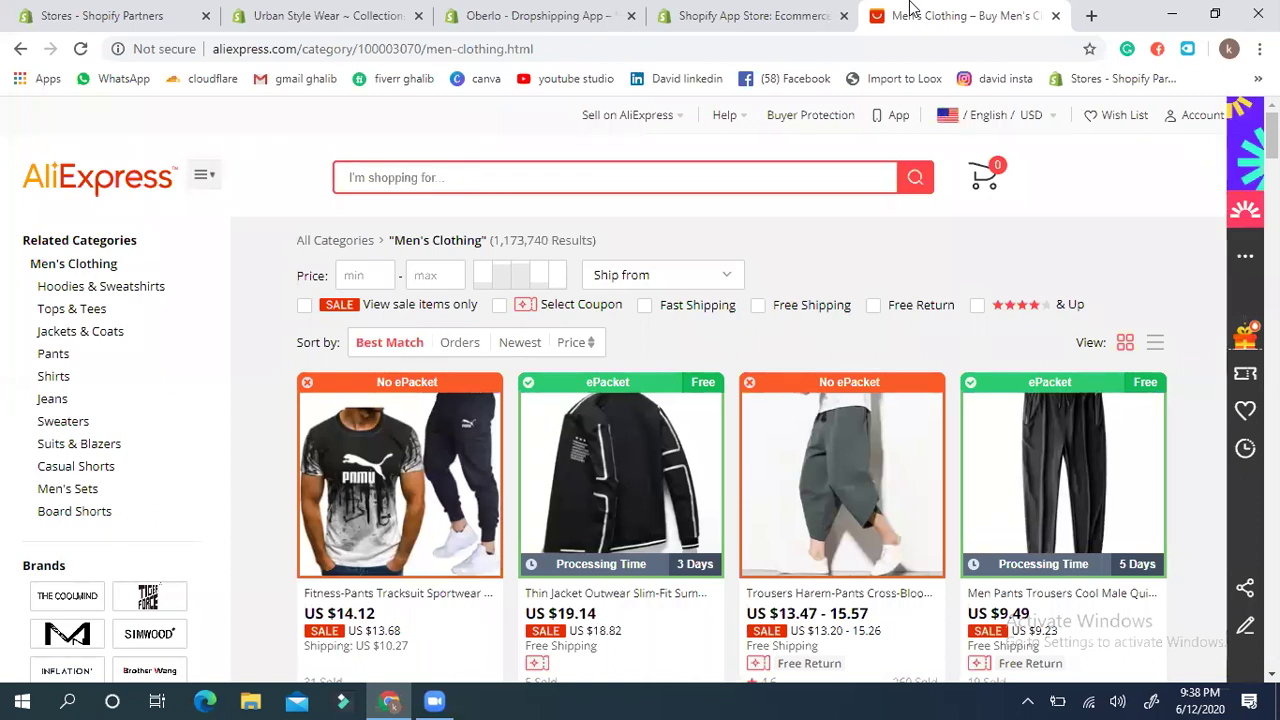
click(300, 15)
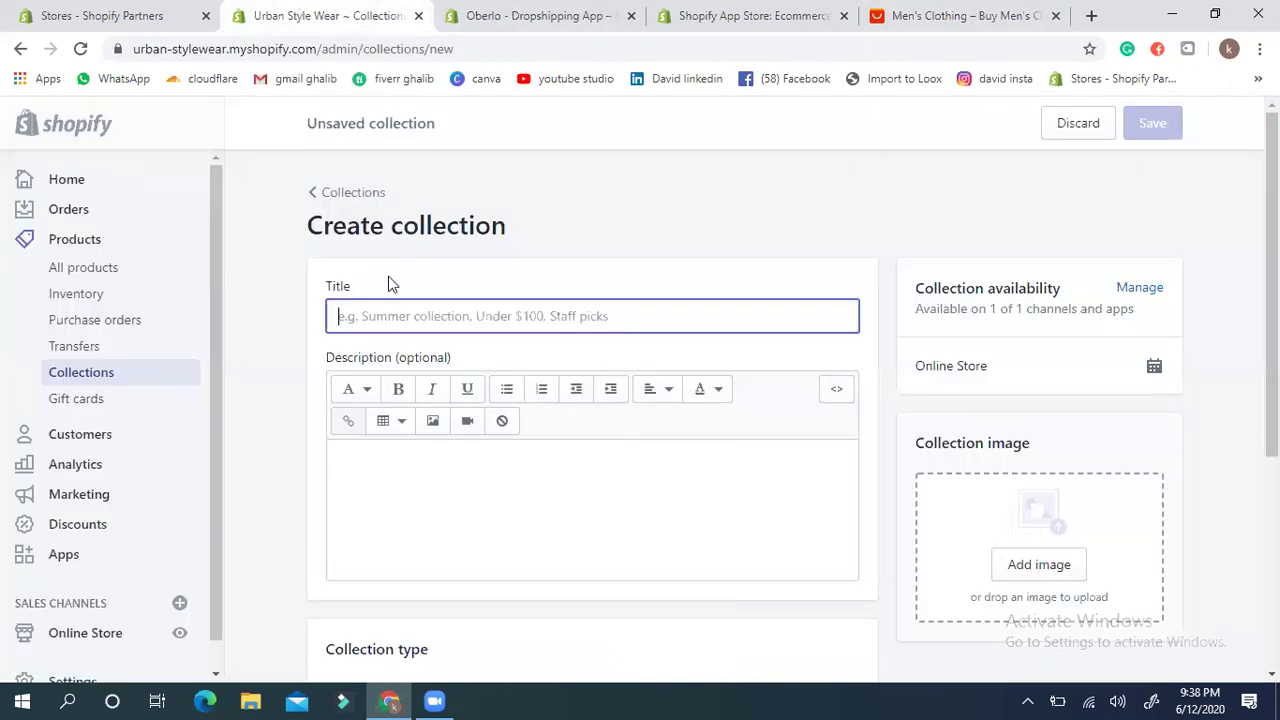
text(Tops)
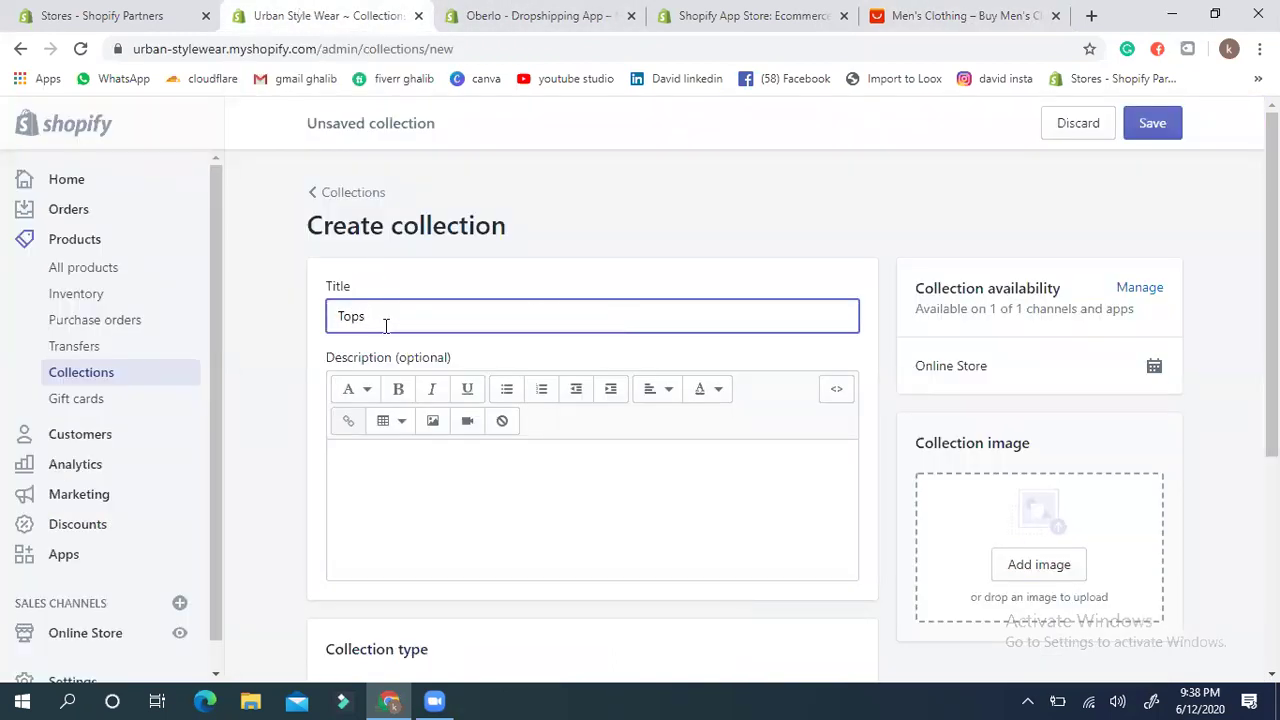
click(1155, 126)
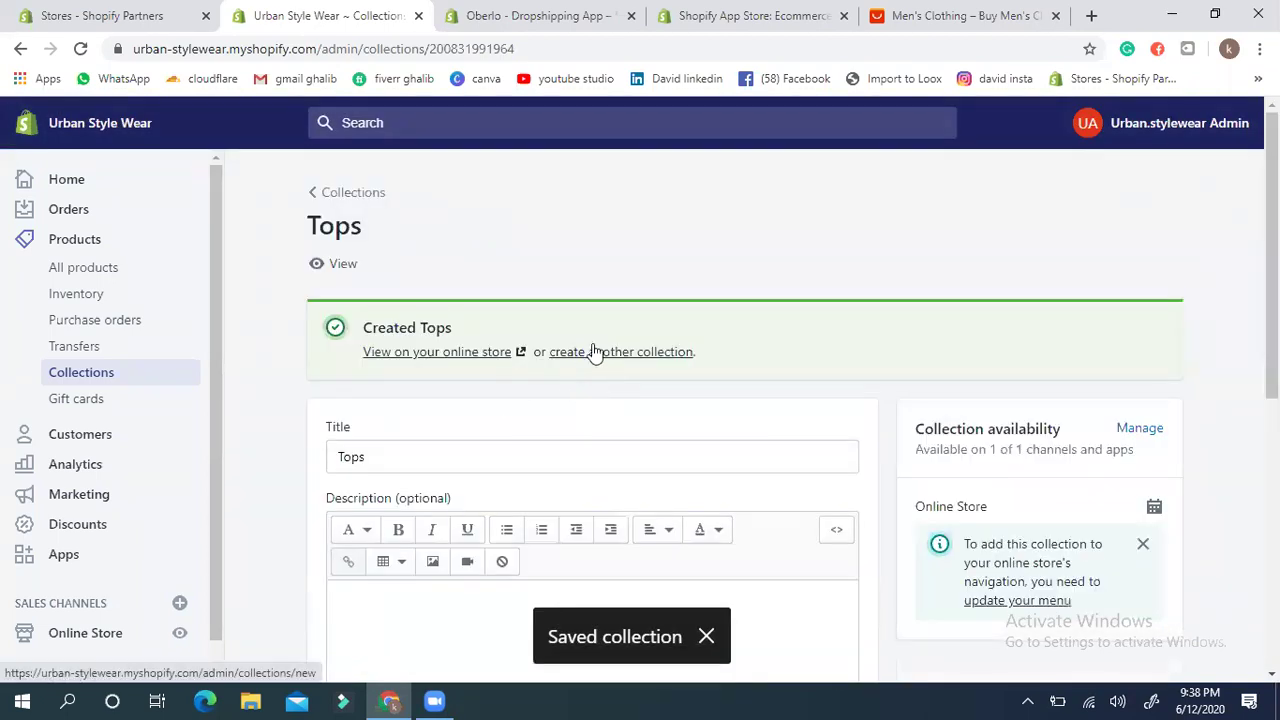
Step: Create and save another collection titled "Sweater", checking the name against the AliExpress men's clothing subcategories
click(588, 354)
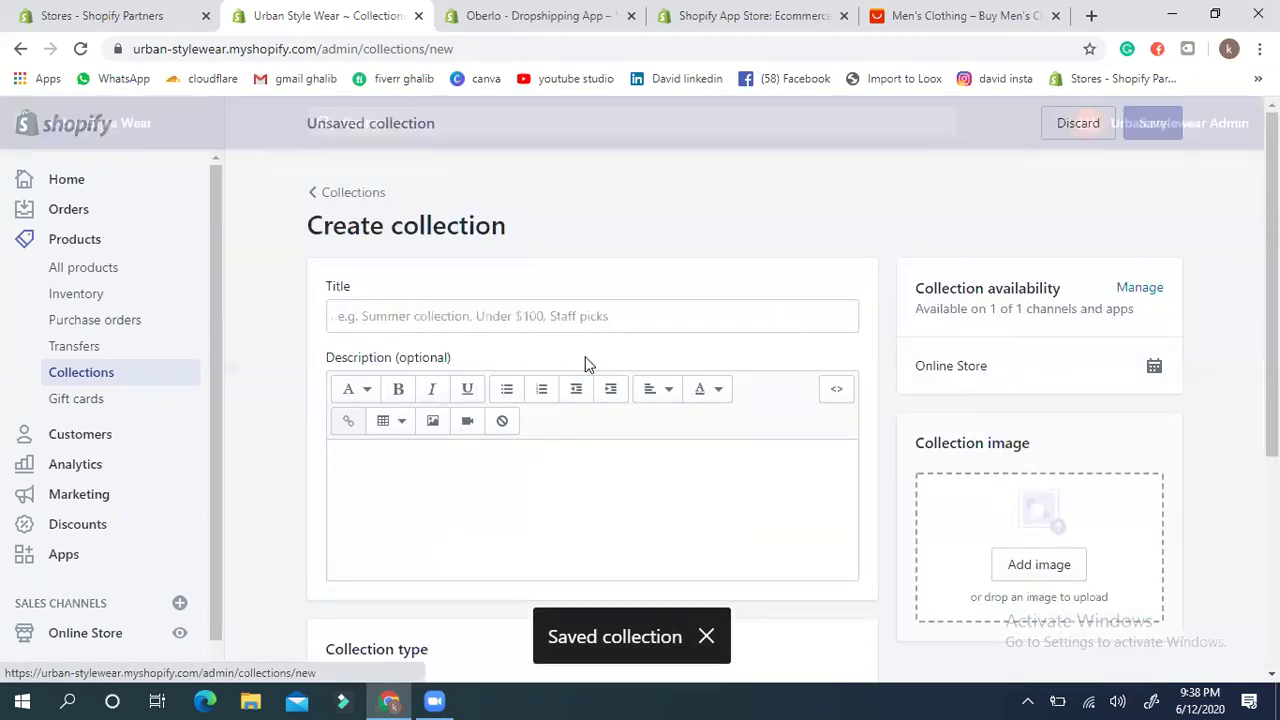
click(376, 322)
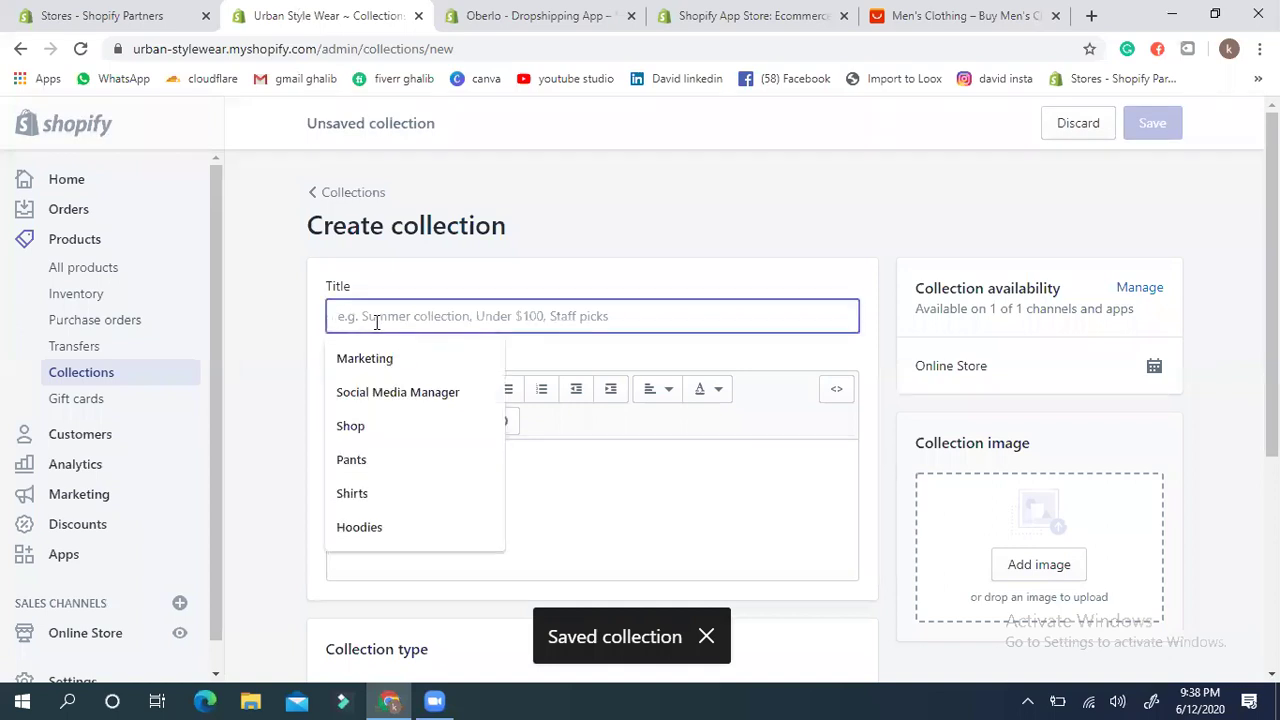
text(Sw)
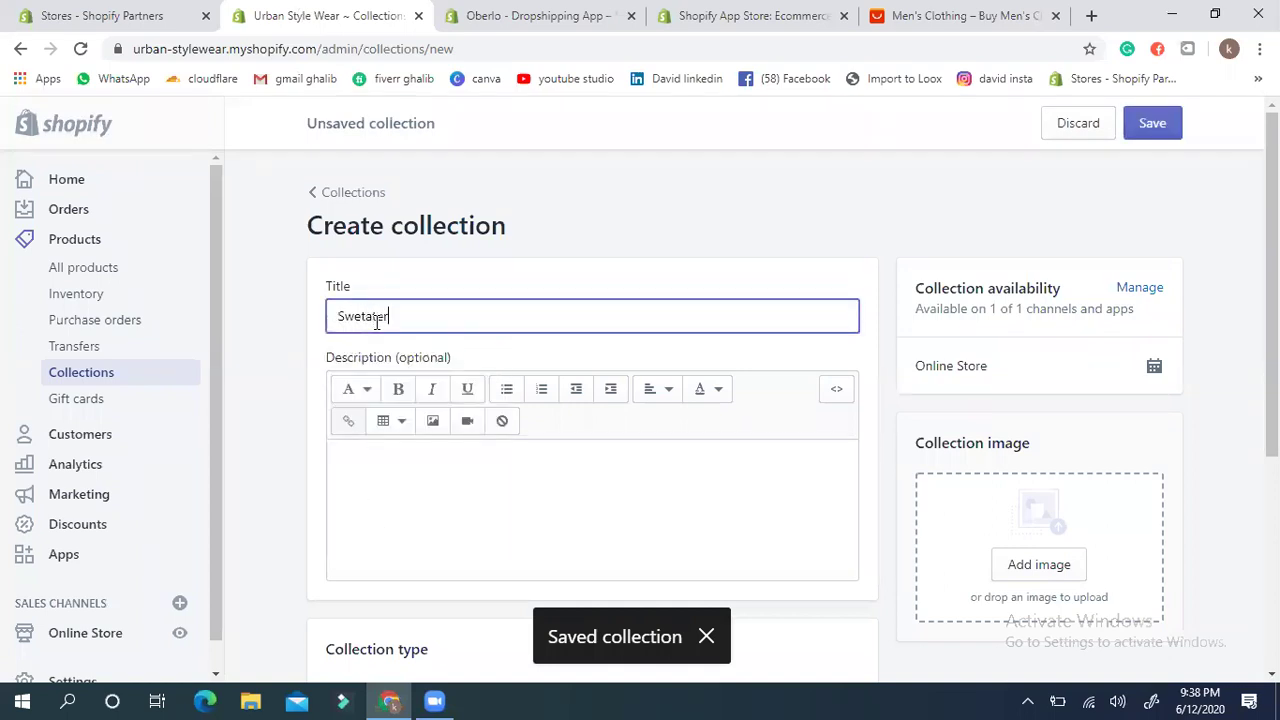
text(etaer)
key(BackSpace)
key(BackSpace)
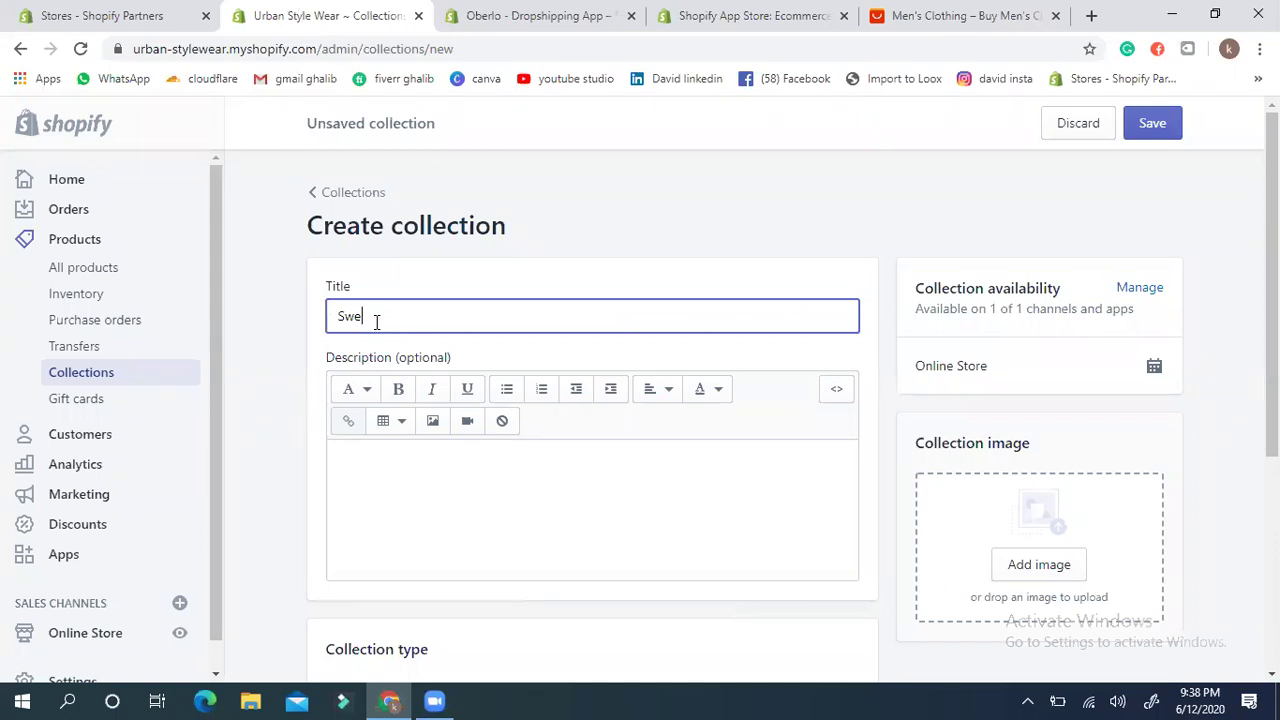
click(948, 12)
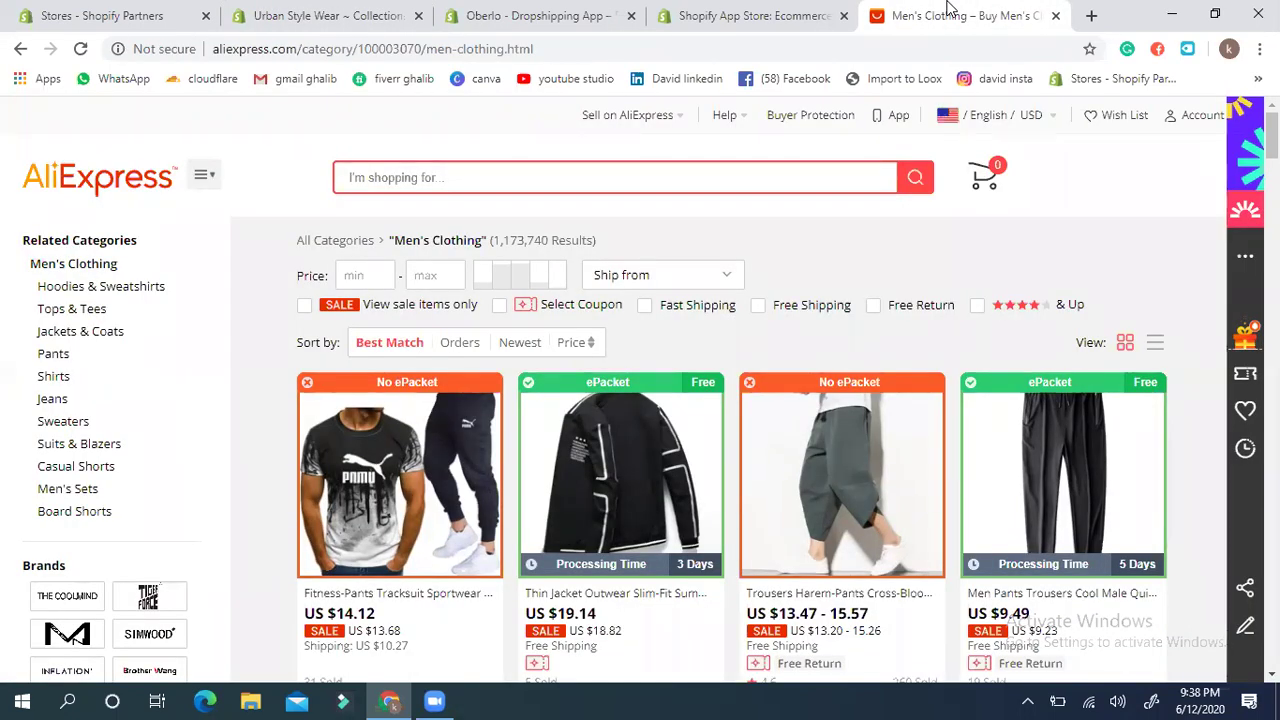
click(355, 12)
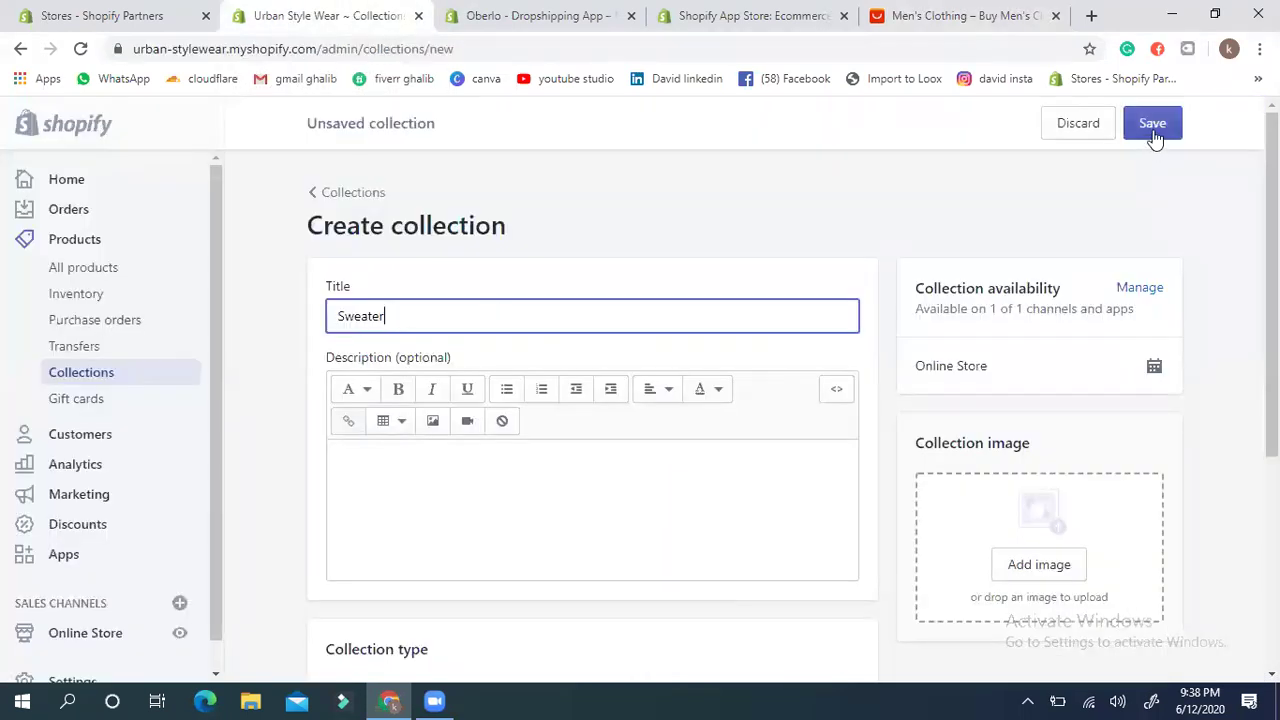
scroll(640, 400, down, 2)
scroll(640, 400, up, 2)
click(1152, 123)
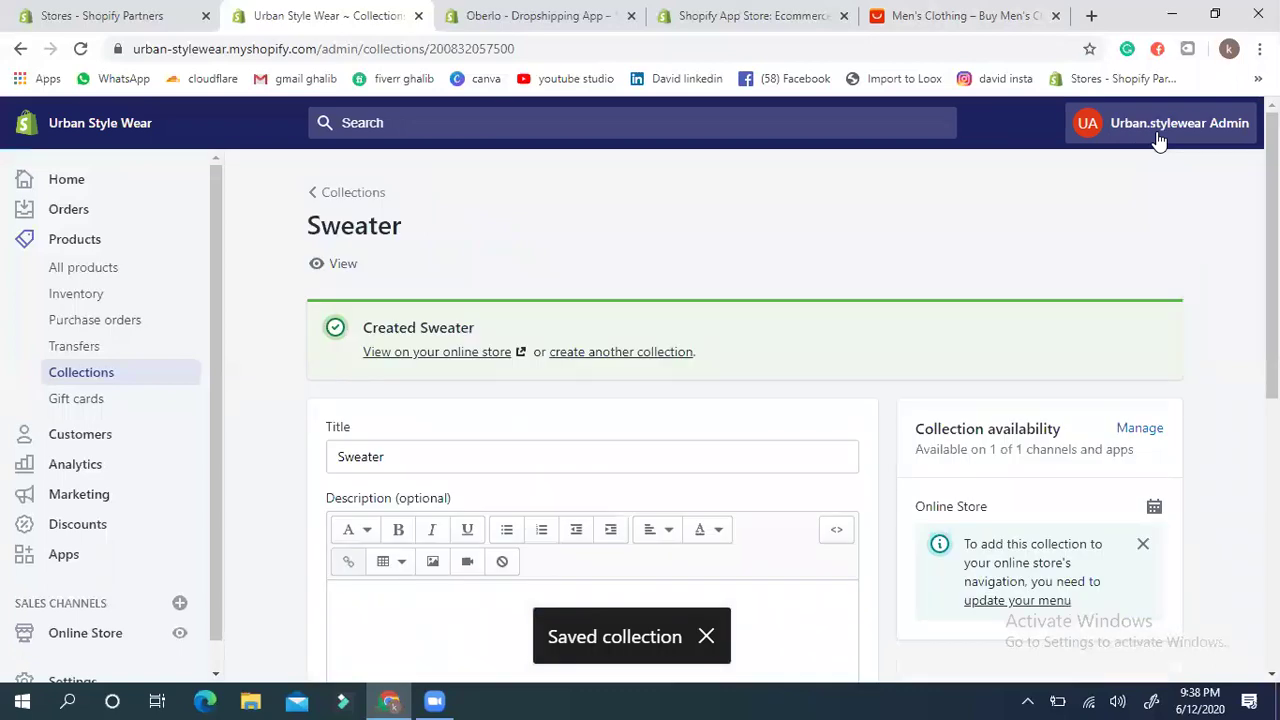
Step: Review the existing collections, start a new collection titled "Featured", and try to save it
click(347, 201)
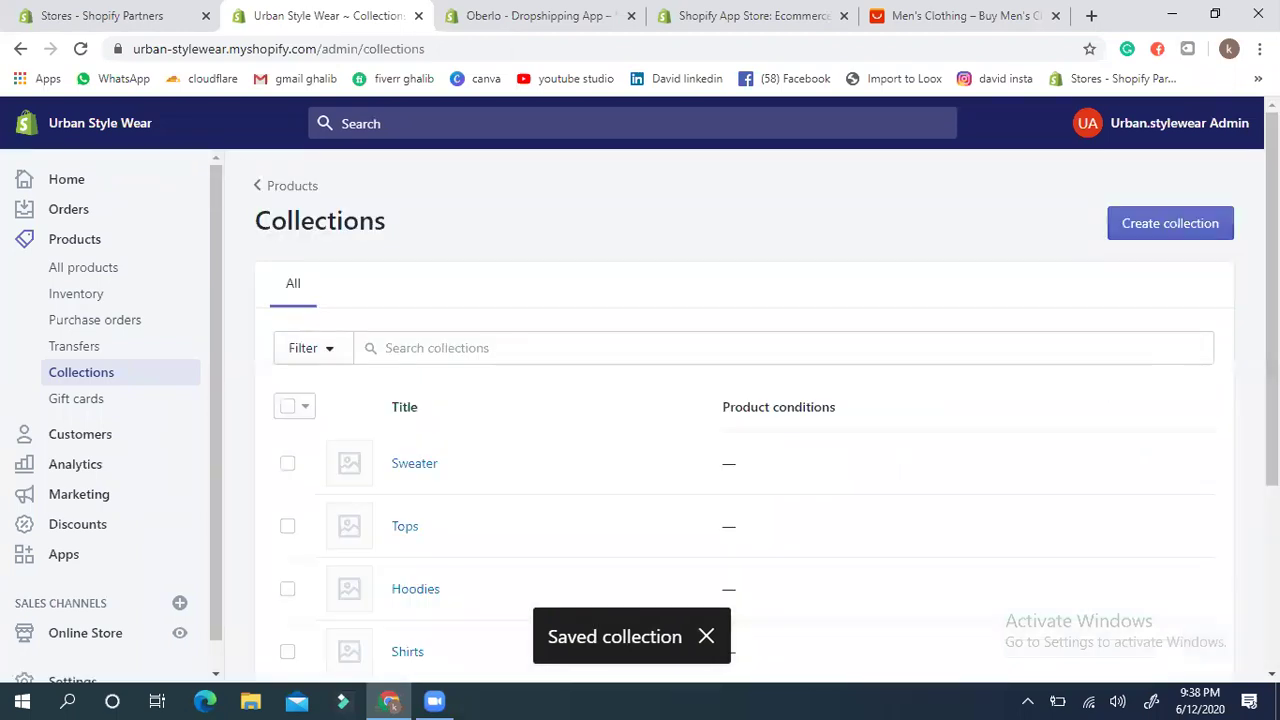
scroll(745, 420, down, 2)
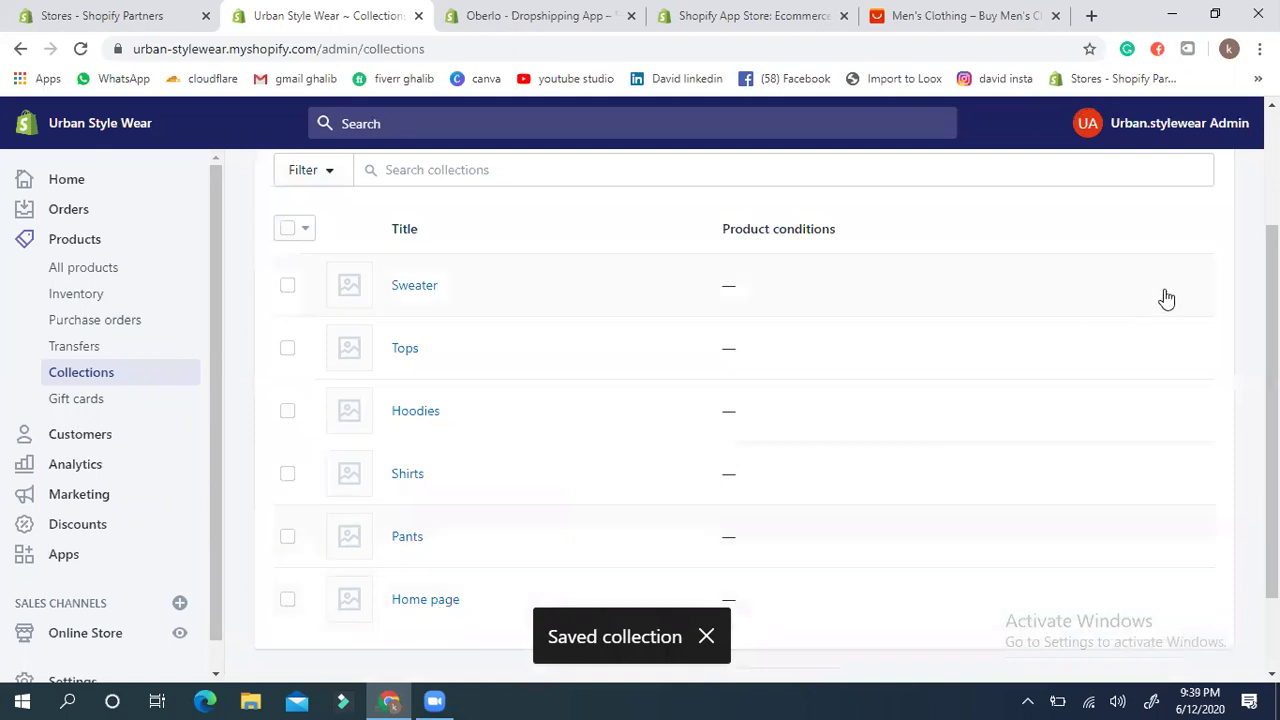
scroll(745, 410, up, 2)
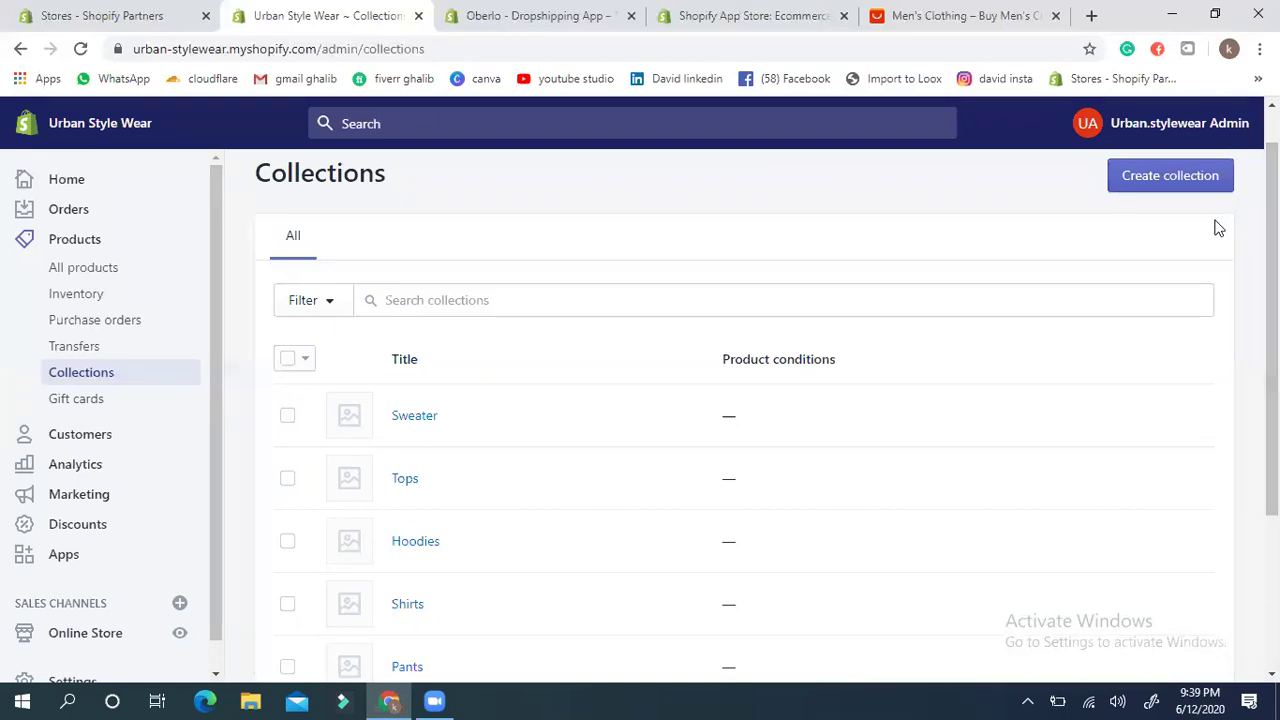
click(1157, 185)
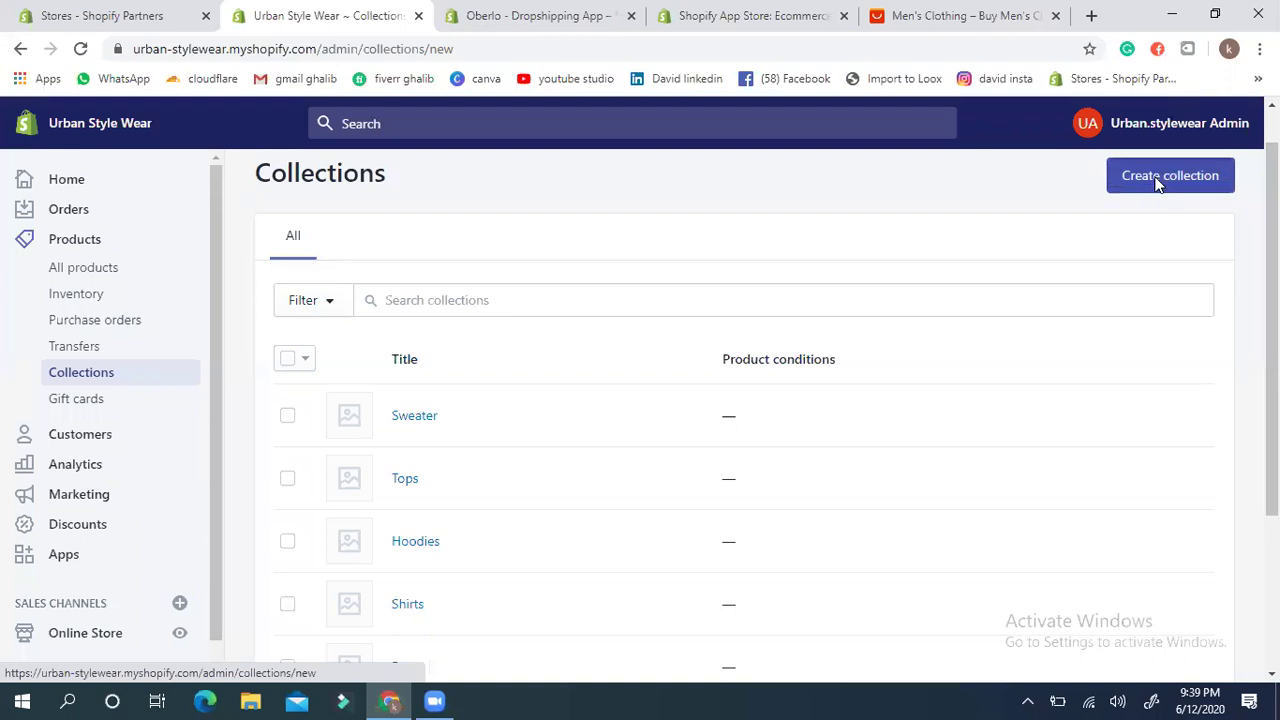
click(410, 324)
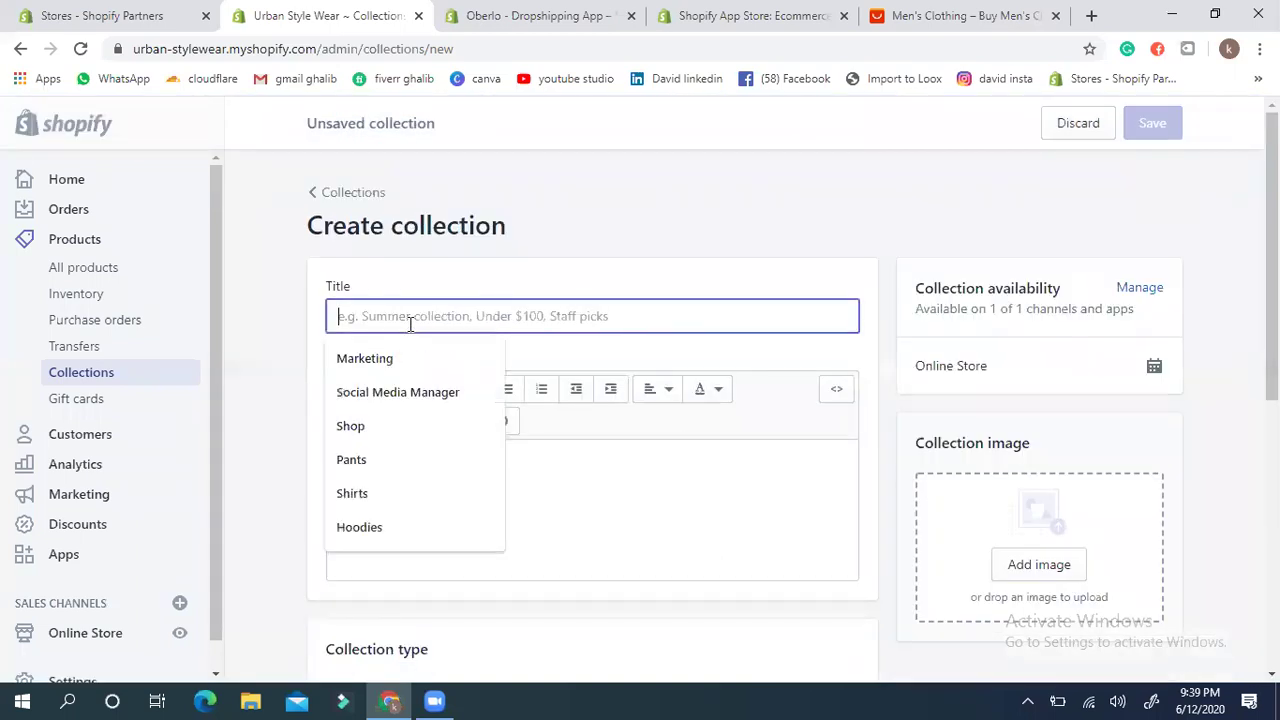
text(Featured)
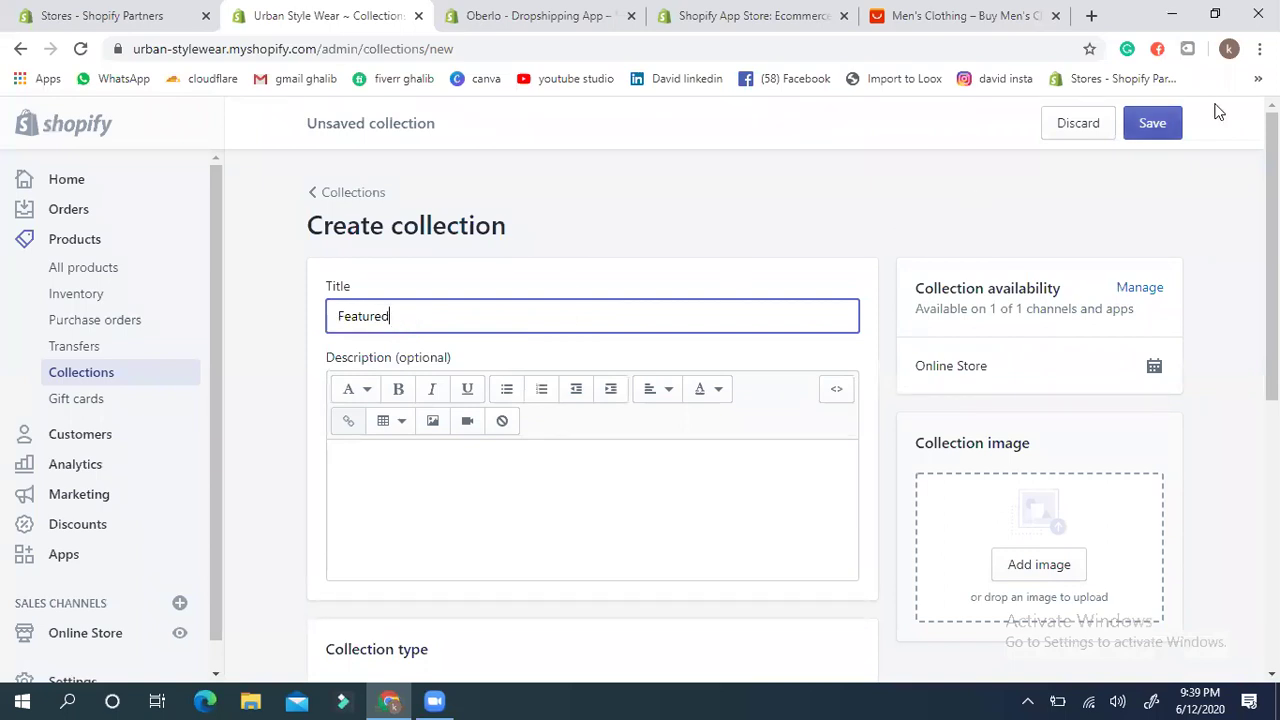
click(1152, 130)
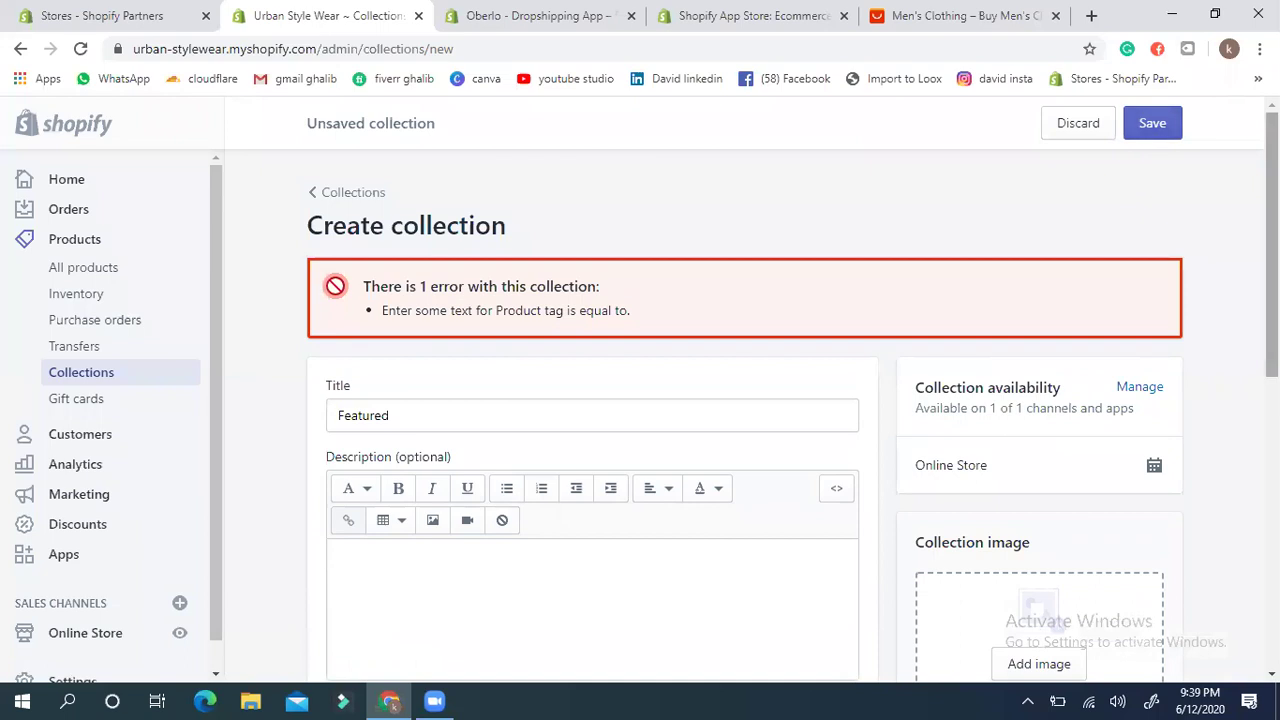
Step: Set the Featured collection's type to Manual and save the collection
scroll(371, 249, down, 3)
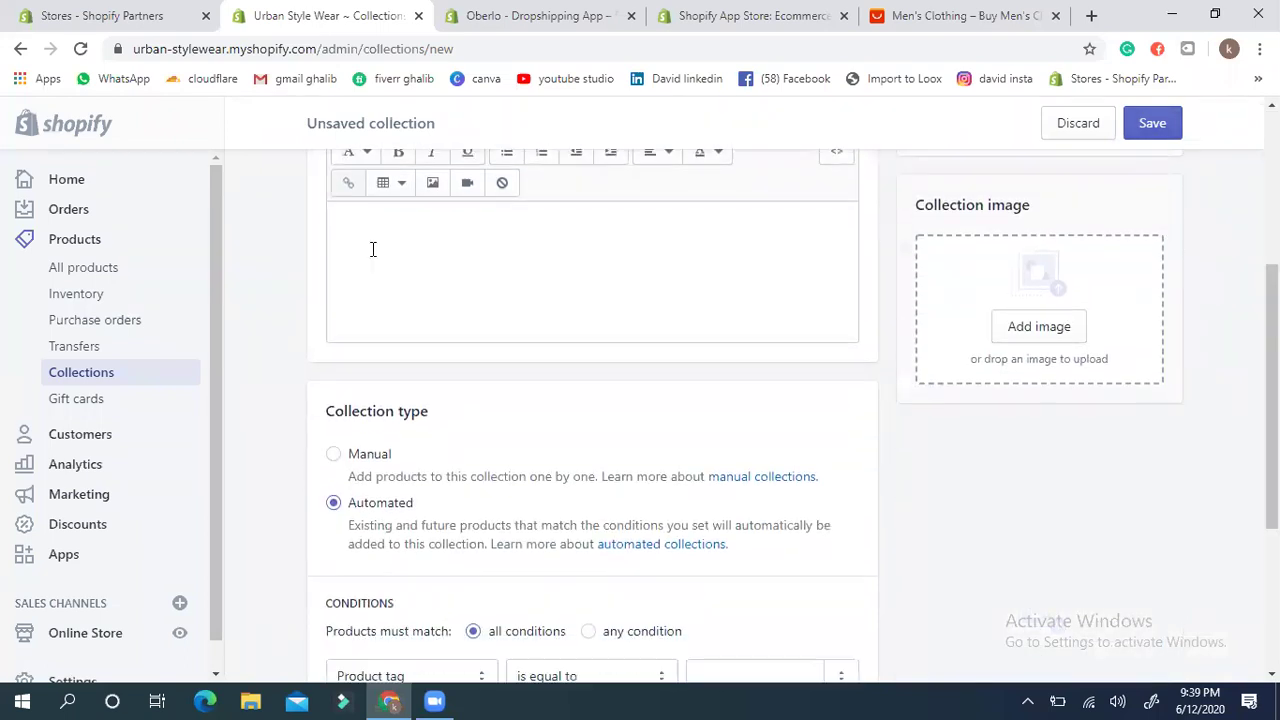
click(358, 454)
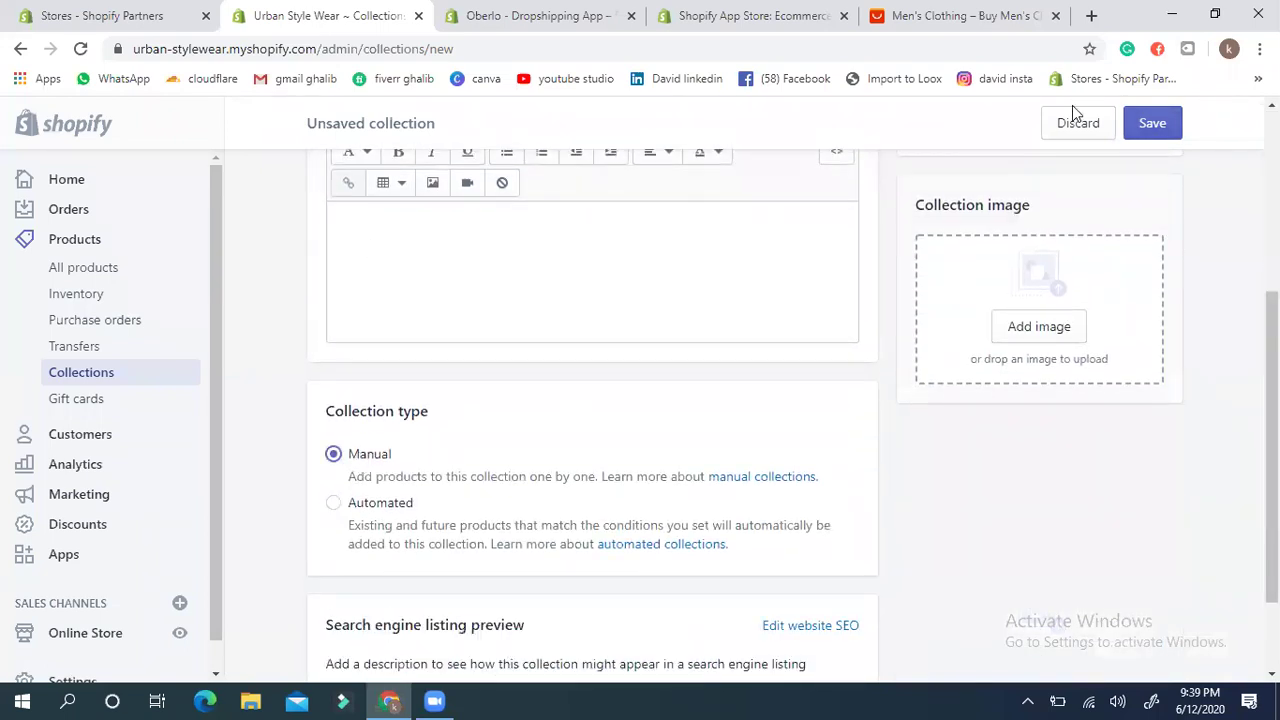
click(1170, 123)
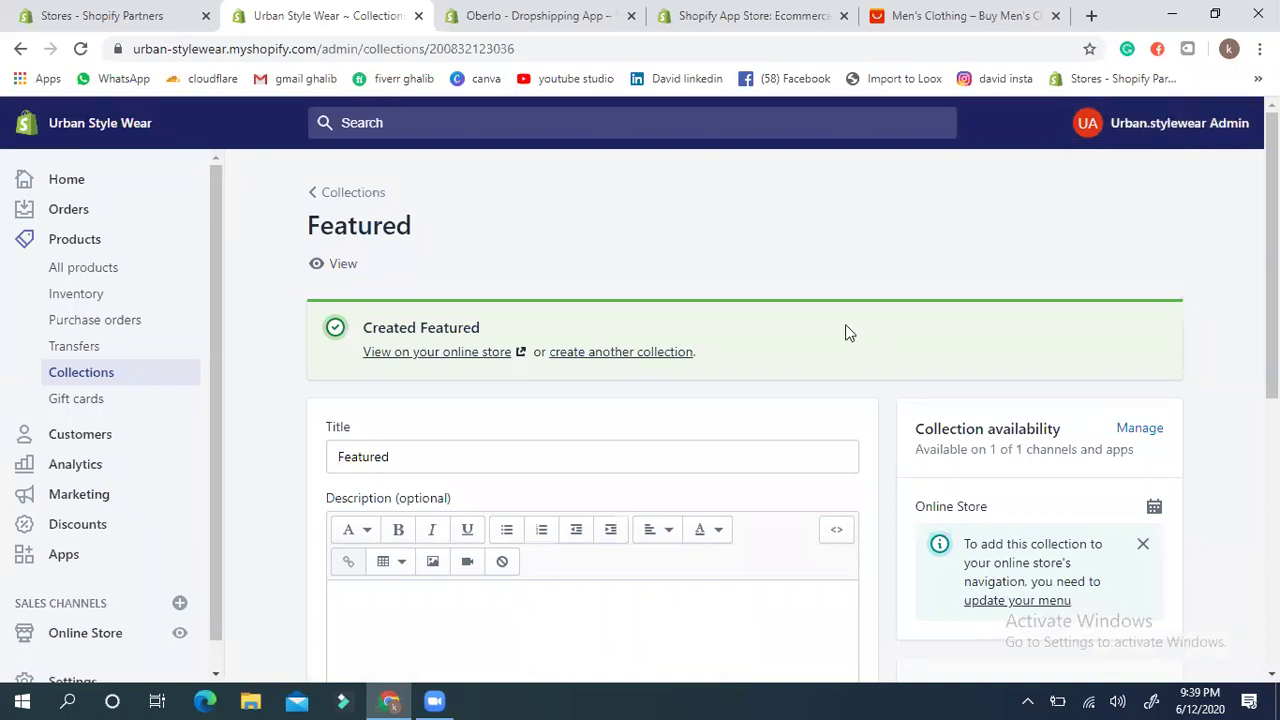
Step: Create another collection titled "Sale", check that its type is Manual, and save it
click(607, 352)
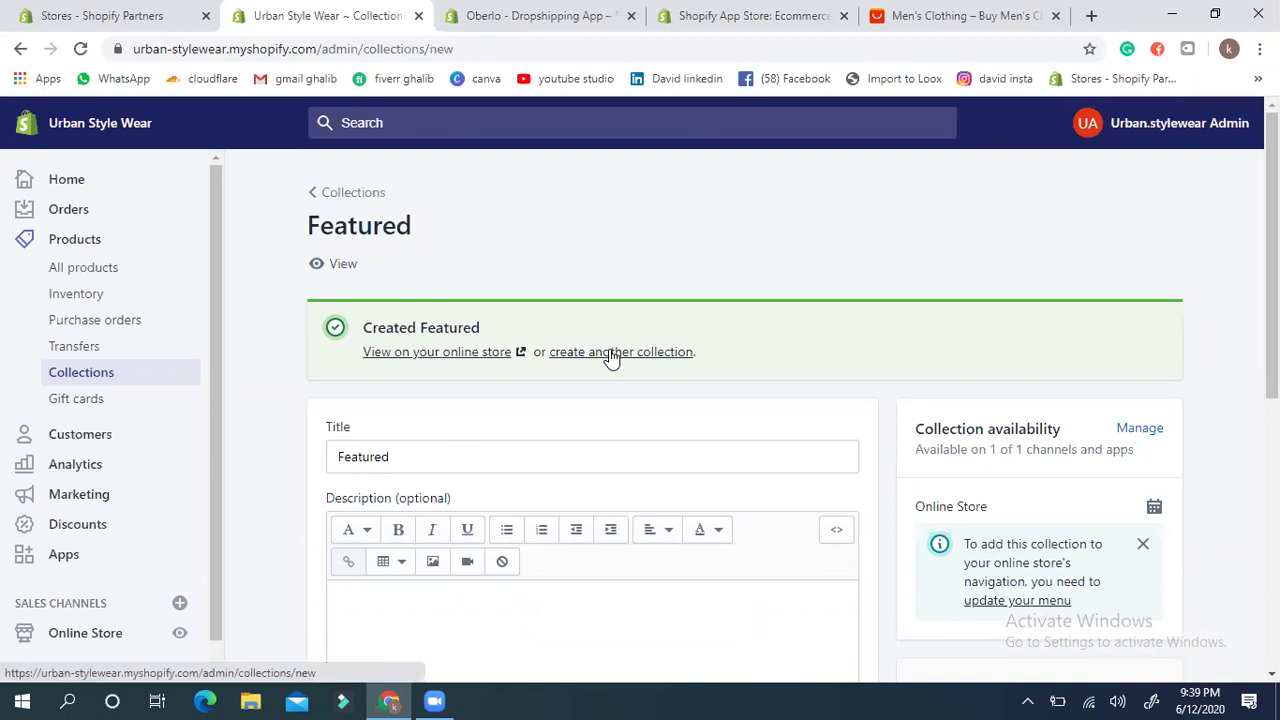
click(408, 322)
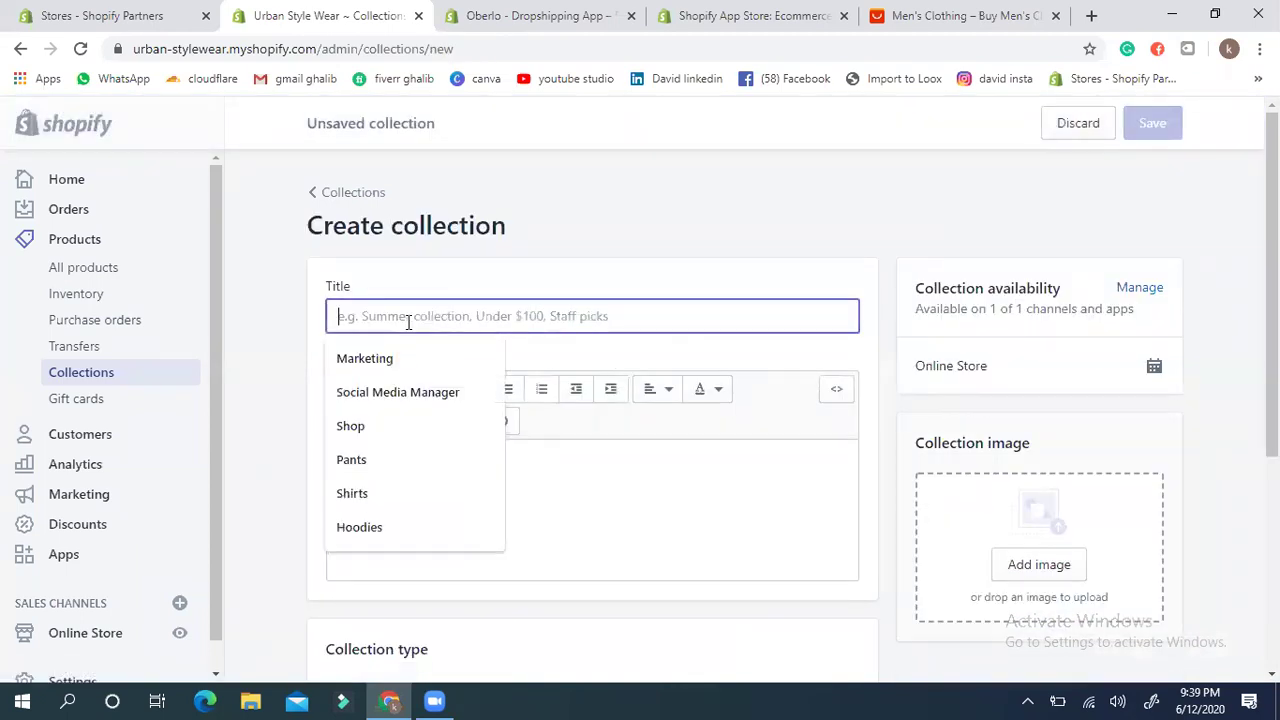
text(Sale)
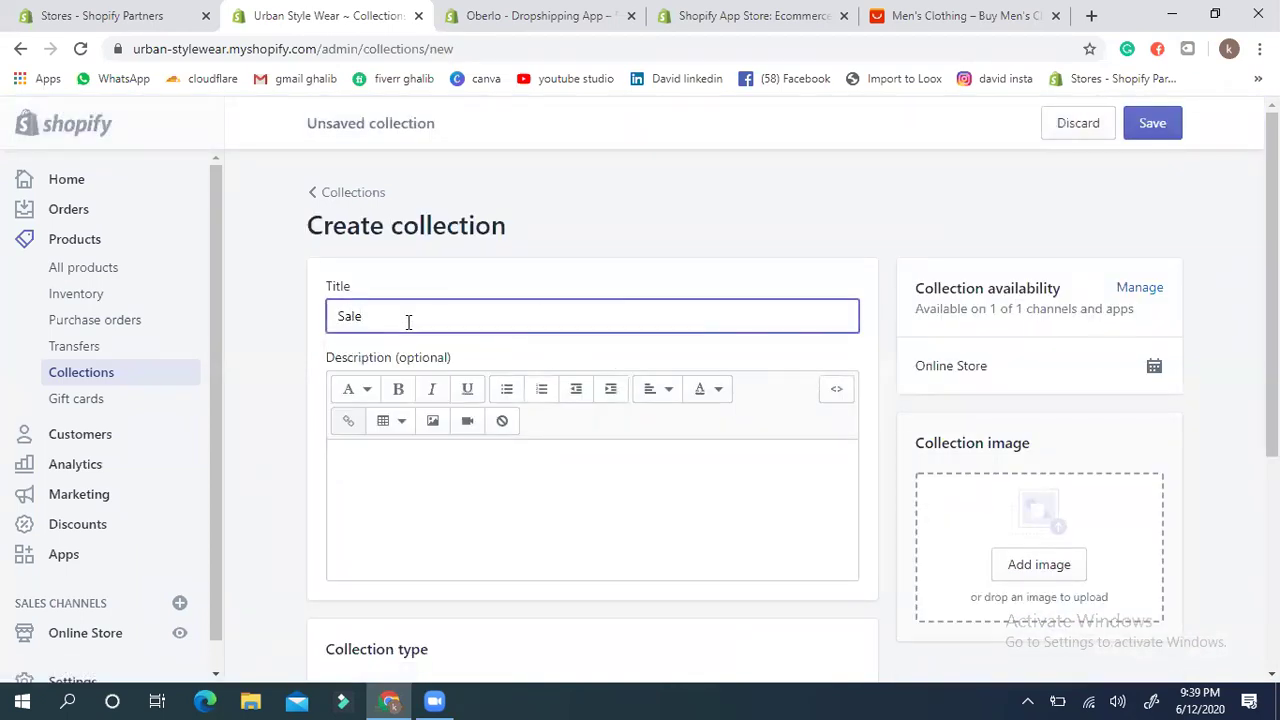
scroll(1197, 137, down, 3)
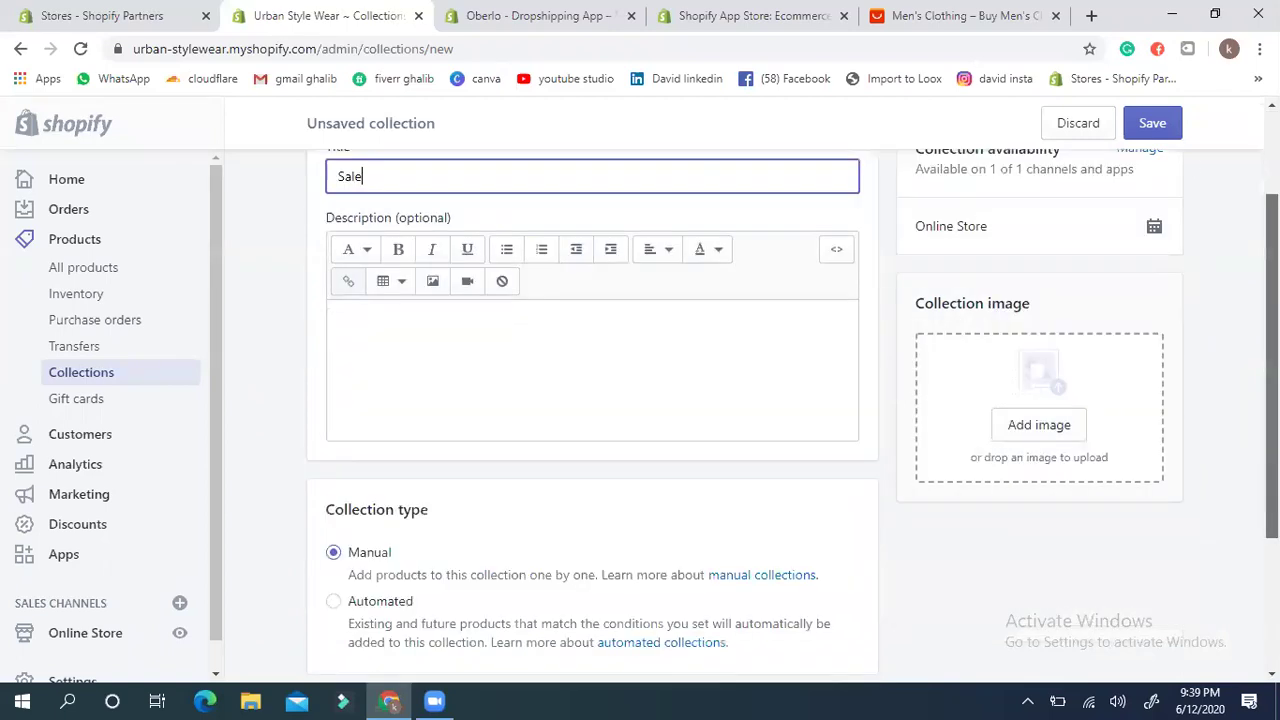
scroll(1197, 137, up, 3)
click(1155, 123)
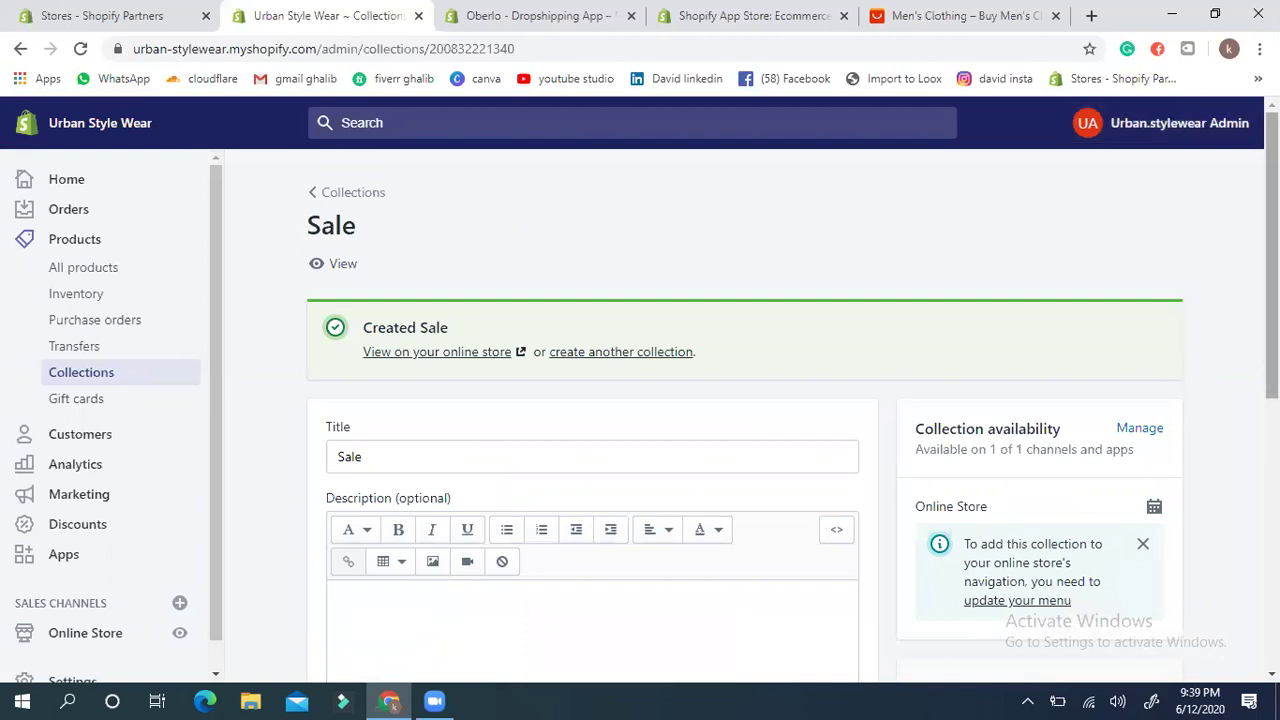
Step: Return to the list of collections and delete the "Home page" collection
scroll(745, 420, down, 3)
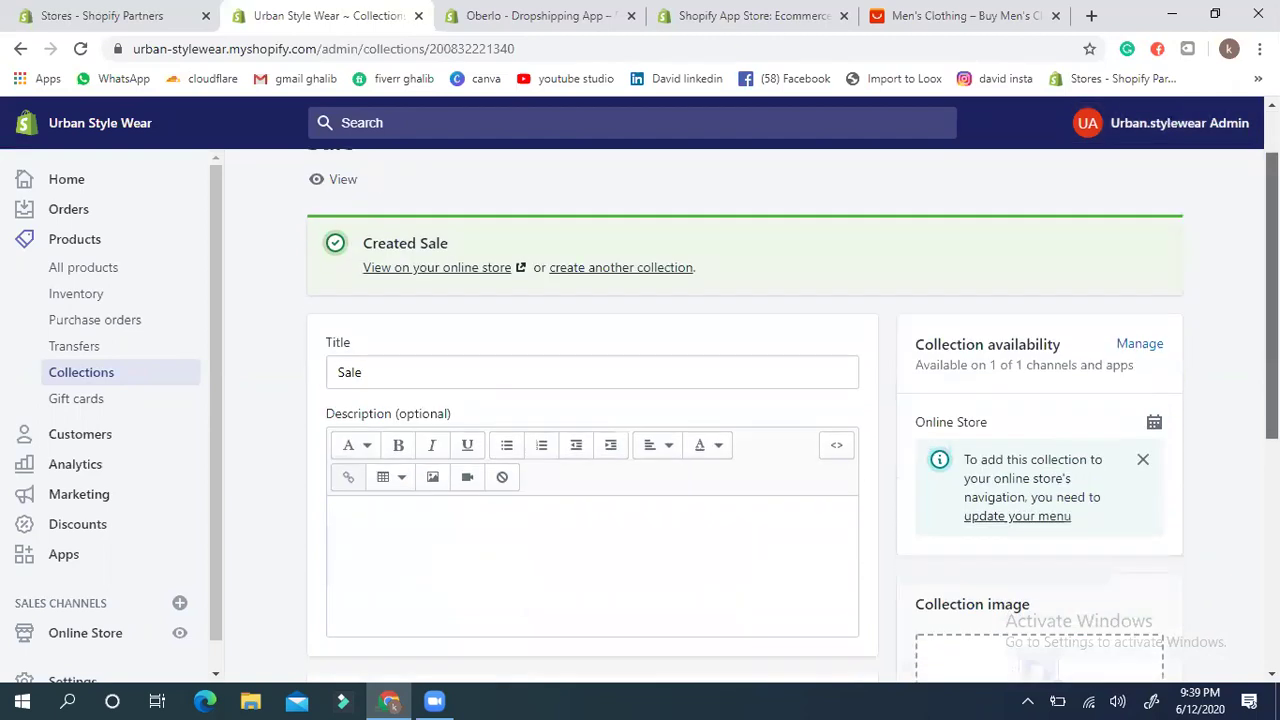
scroll(368, 274, up, 3)
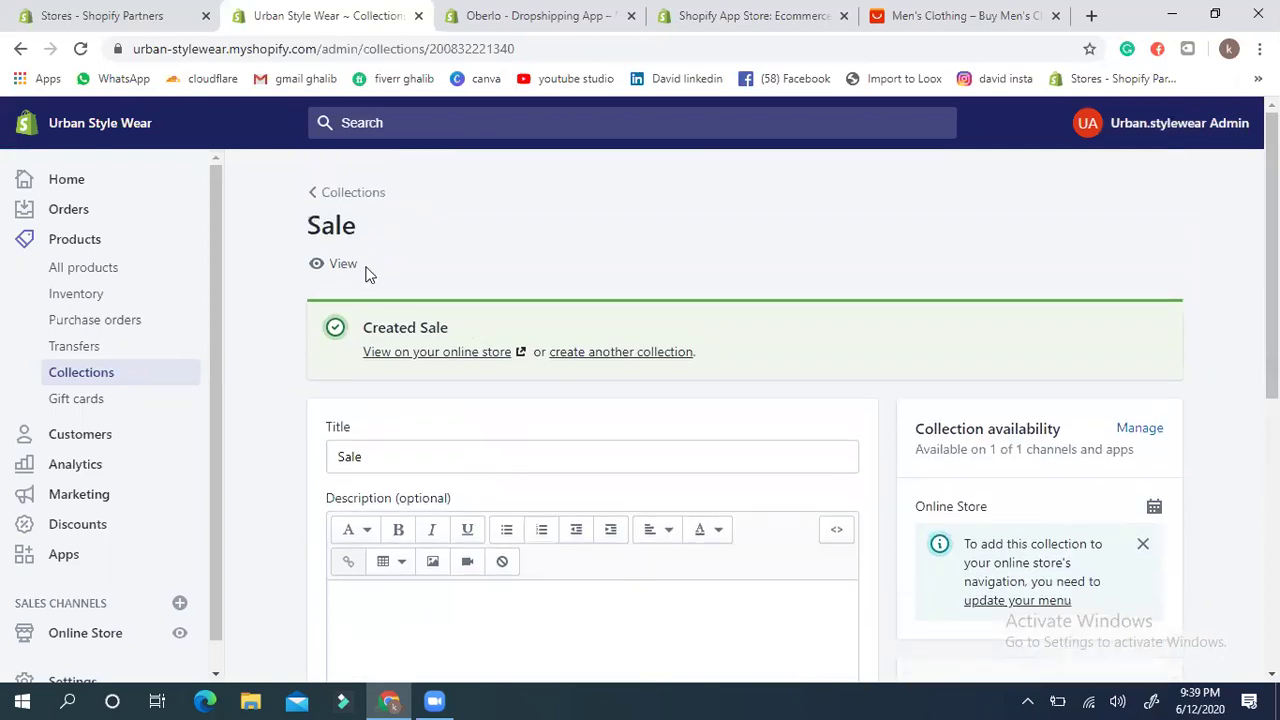
click(351, 199)
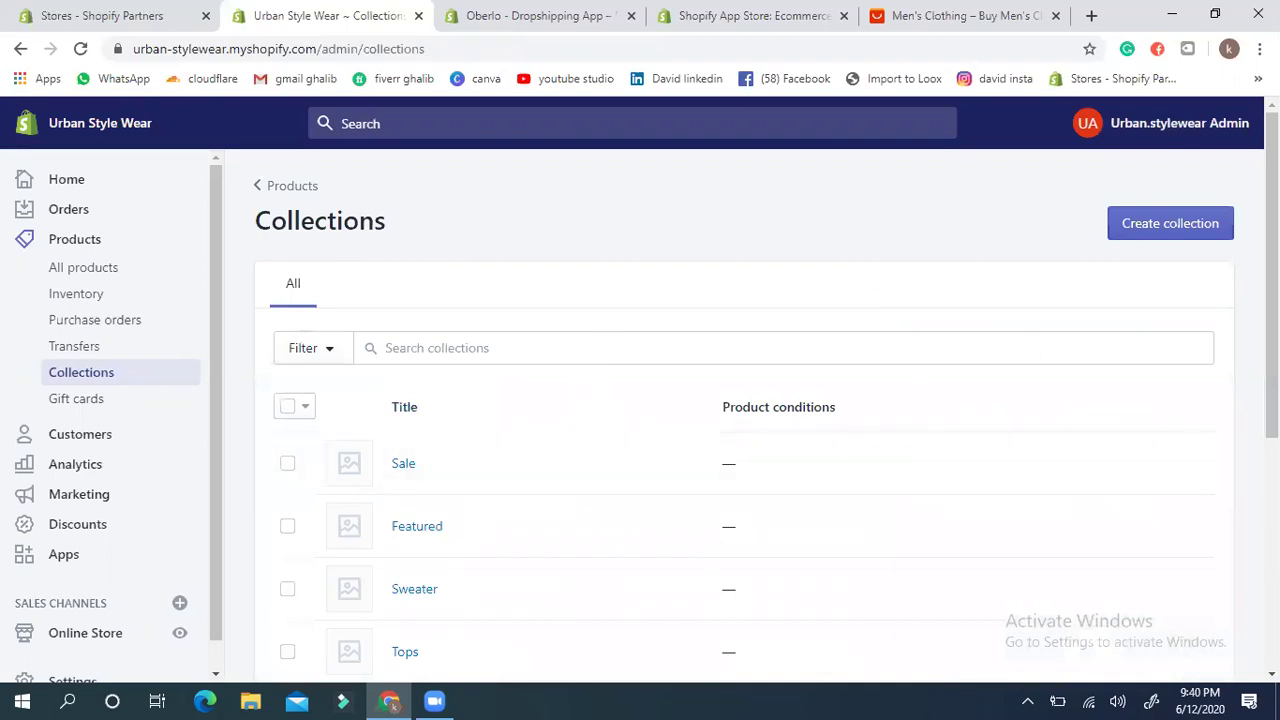
drag(1272, 280, 1272, 300)
scroll(876, 615, down, 3)
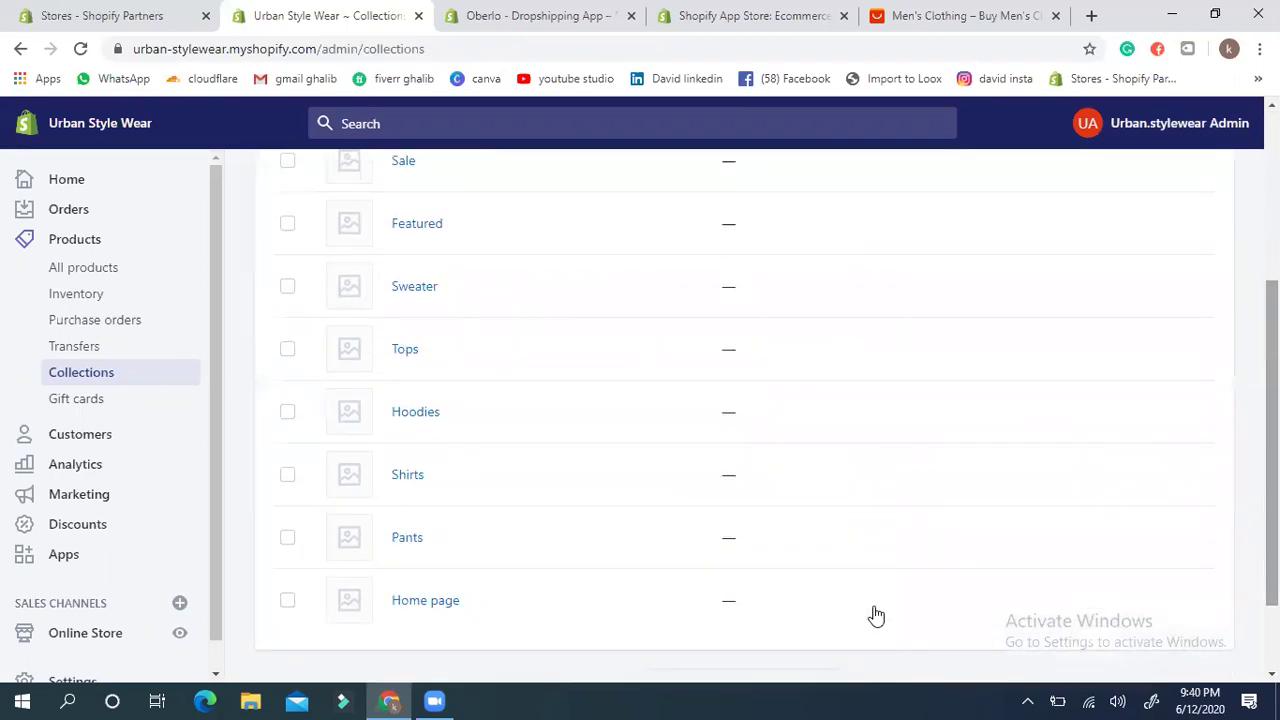
click(288, 602)
click(736, 598)
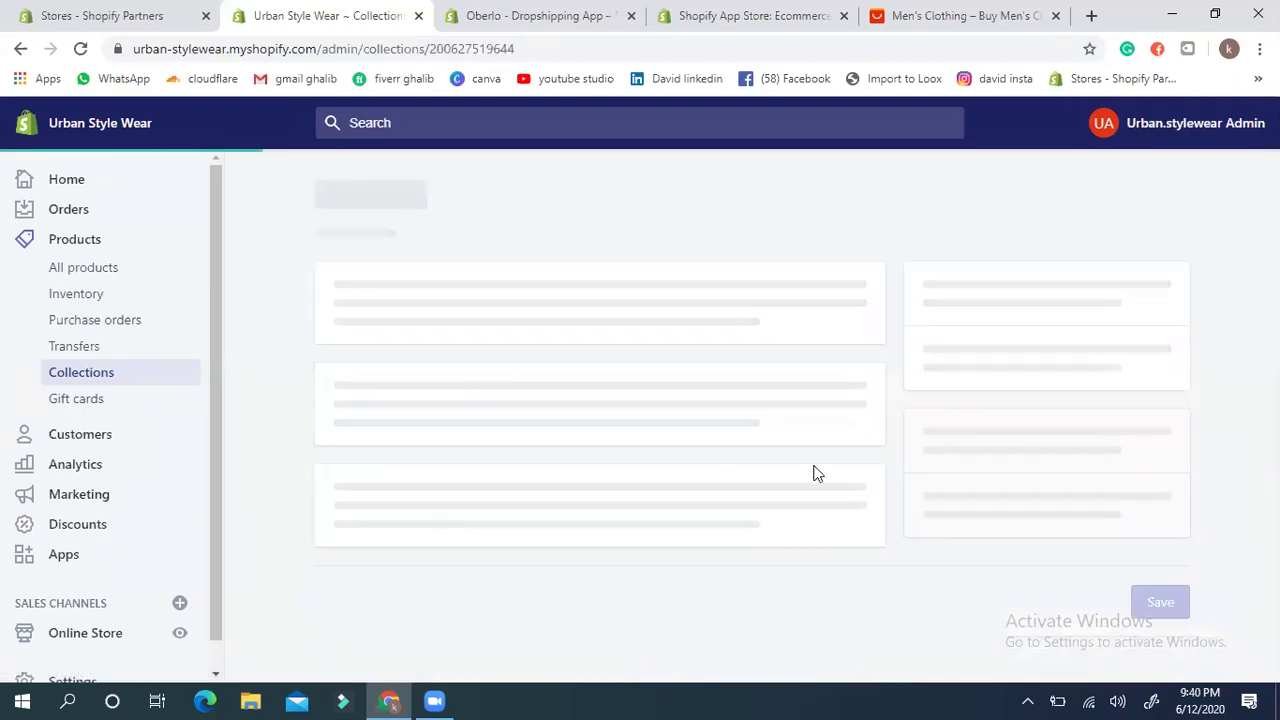
click(20, 49)
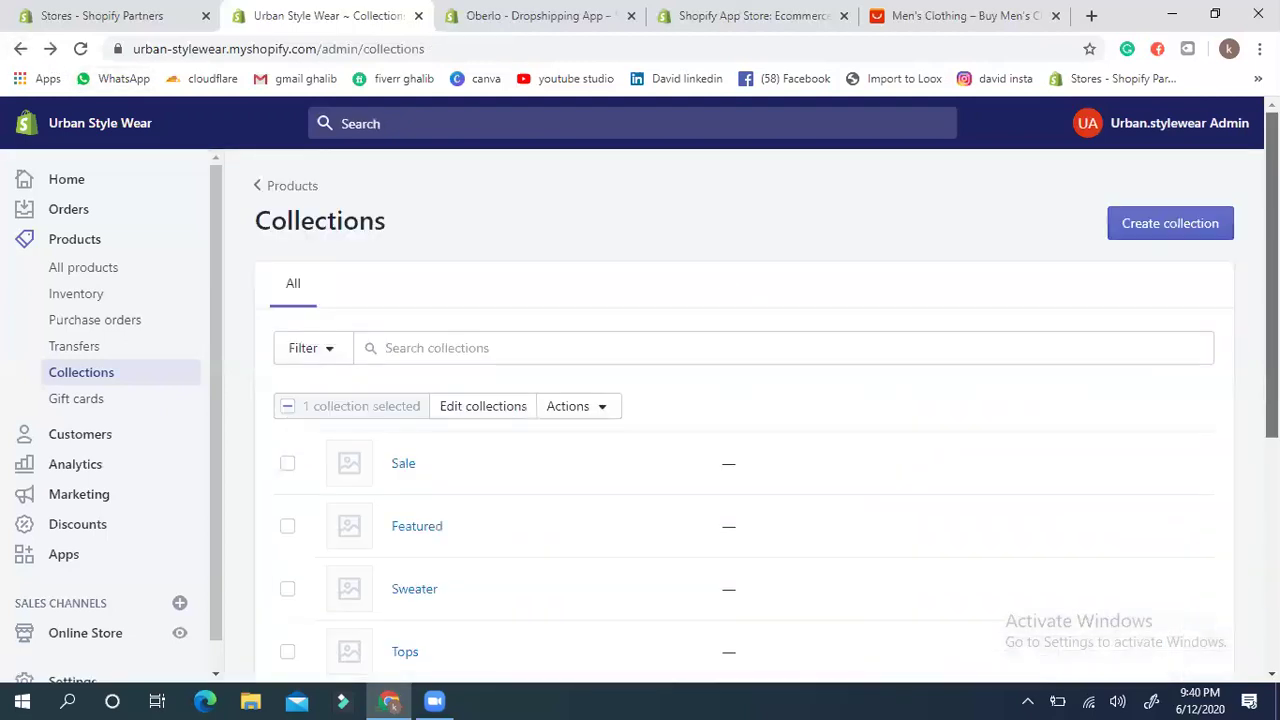
click(604, 412)
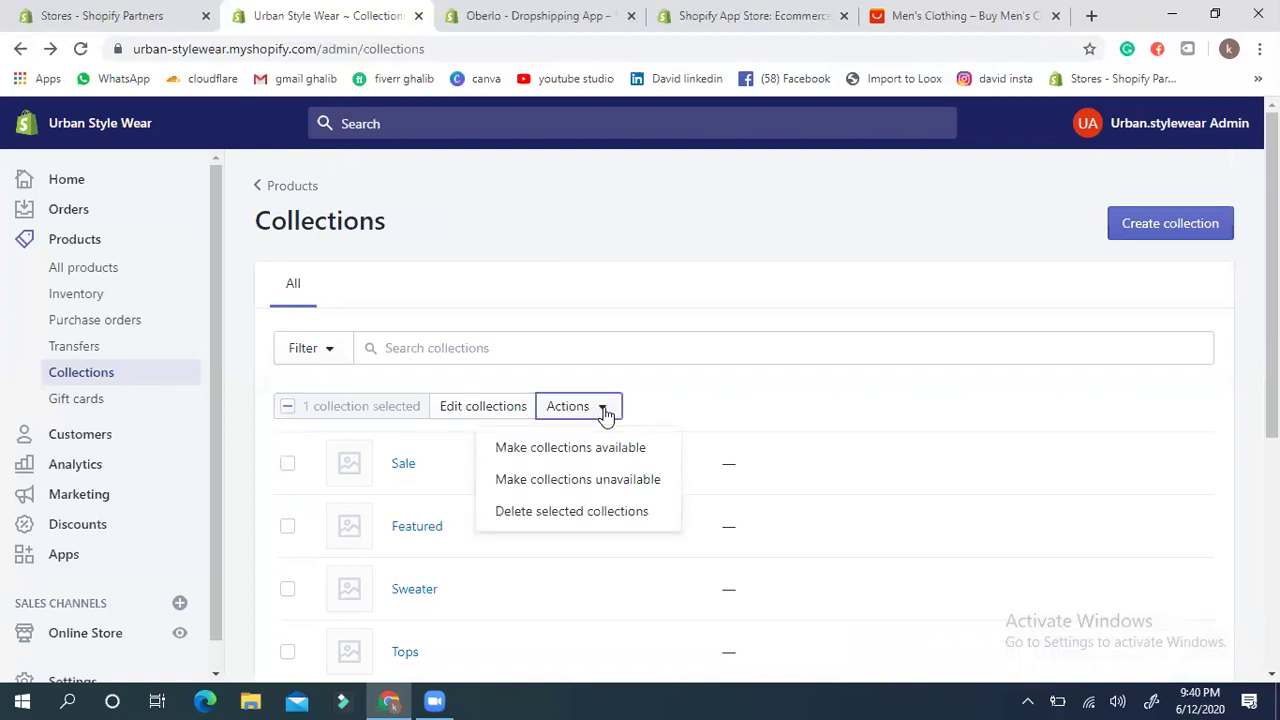
click(542, 506)
click(880, 302)
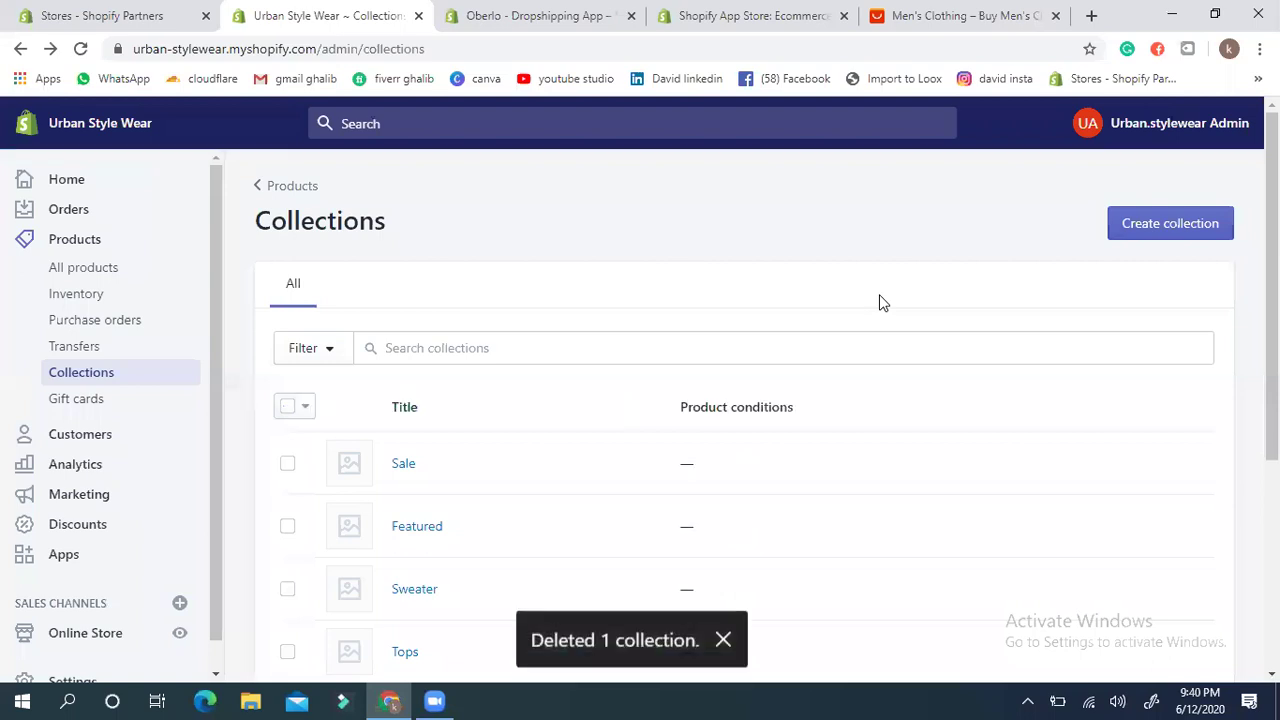
Step: Switch to AliExpress, browse the Hoodies & Sweatshirts category, and open the navy zipper hoodie from 281 Kilometer Store to examine its product page
click(988, 10)
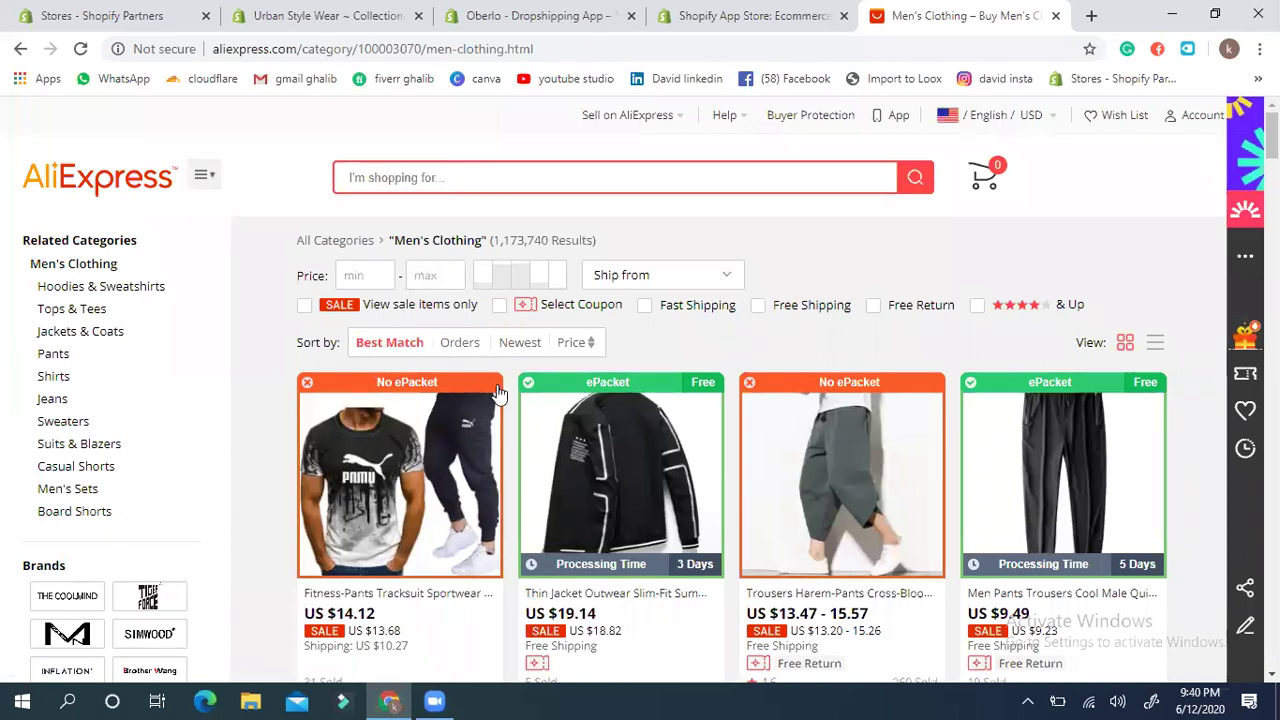
click(94, 290)
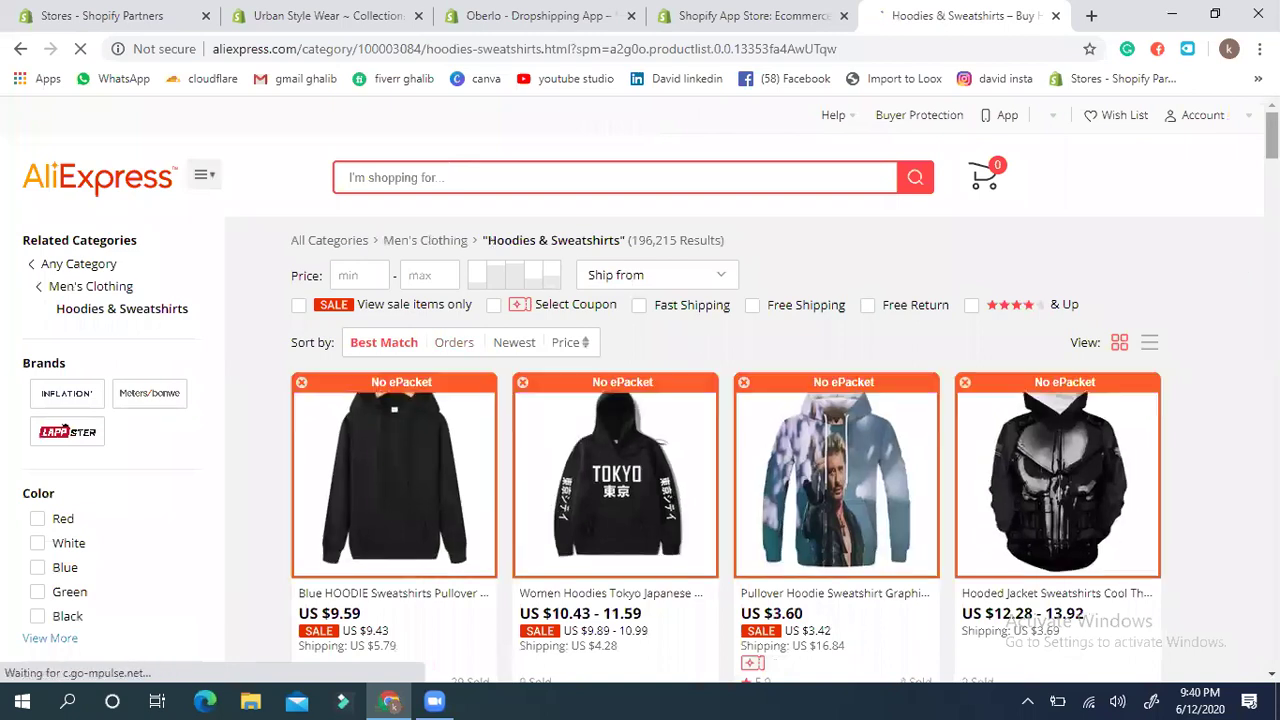
scroll(639, 302, down, 5)
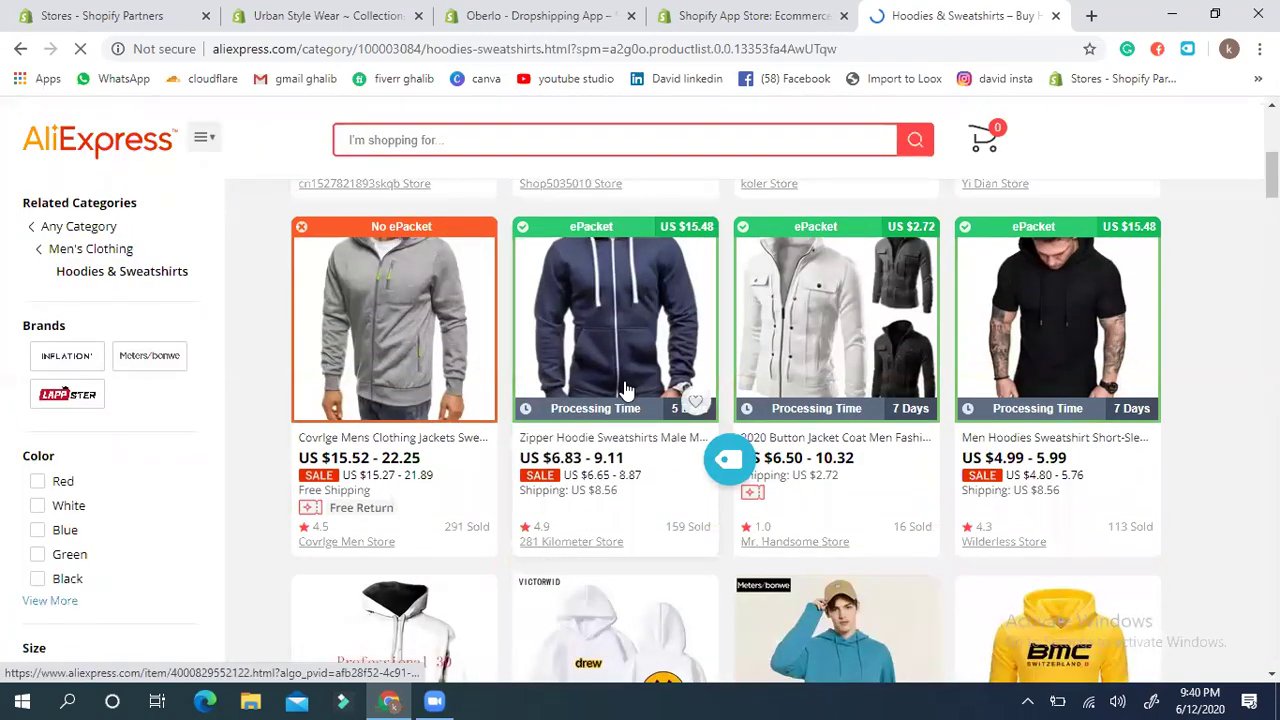
click(623, 348)
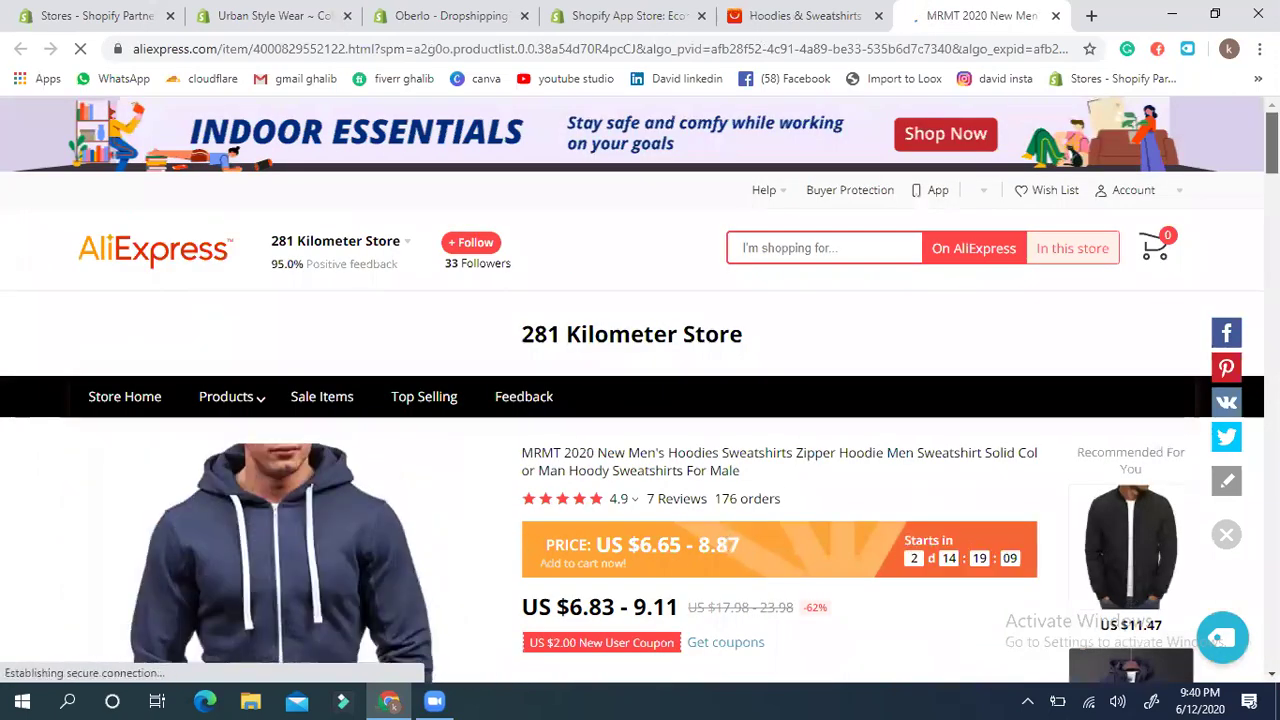
scroll(703, 528, down, 4)
scroll(703, 530, down, 3)
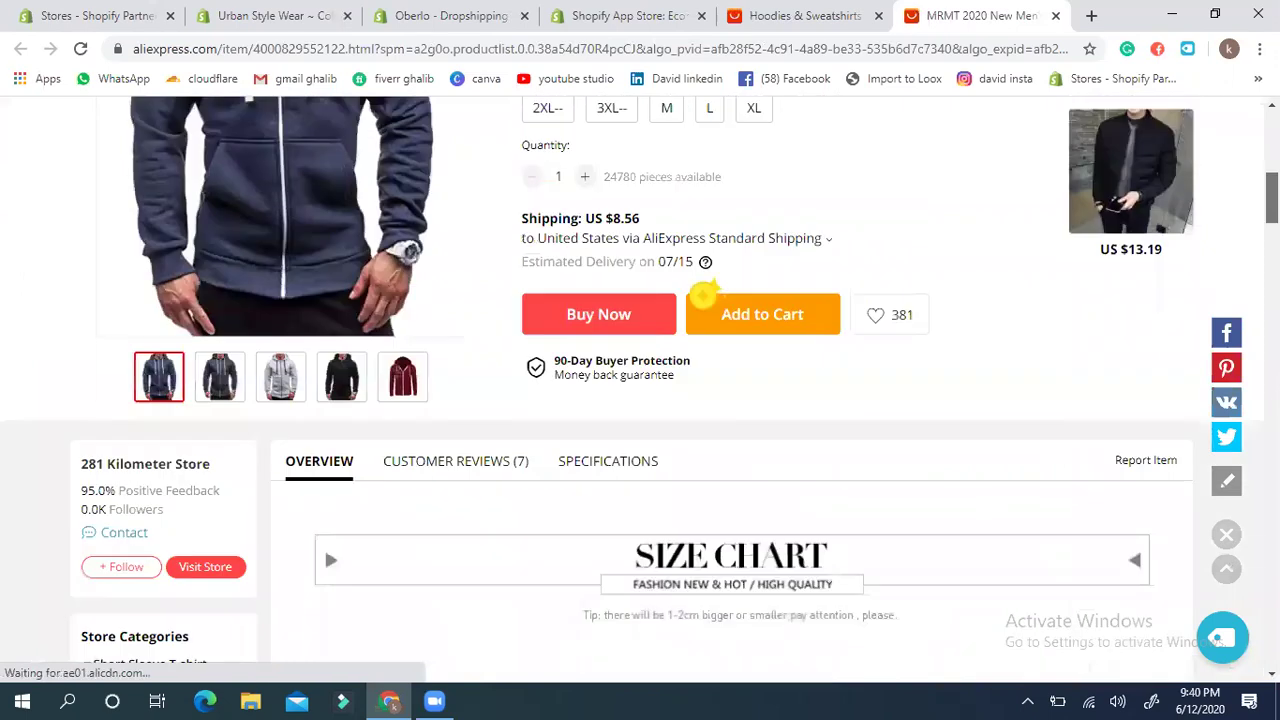
Step: Examine the navy zipper hoodie's sale price, original price and discount on its AliExpress product page
scroll(703, 336, up, 1)
scroll(703, 336, up, 6)
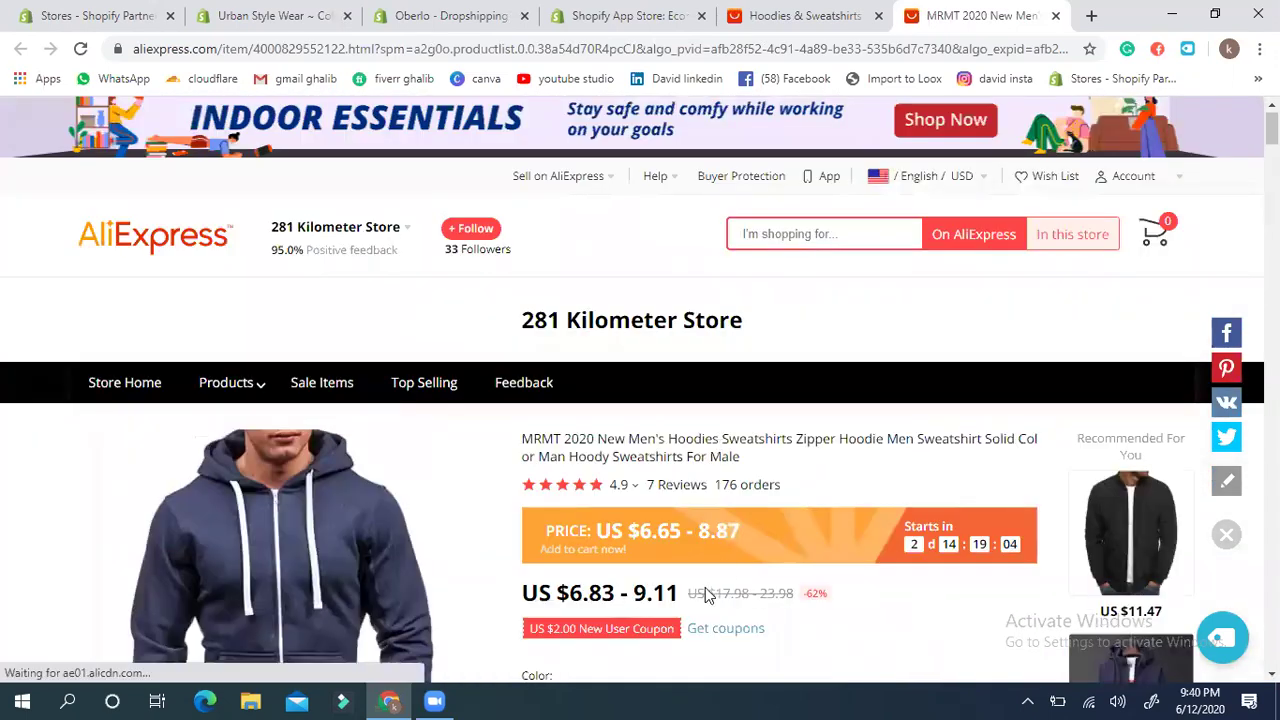
drag(689, 597, 742, 595)
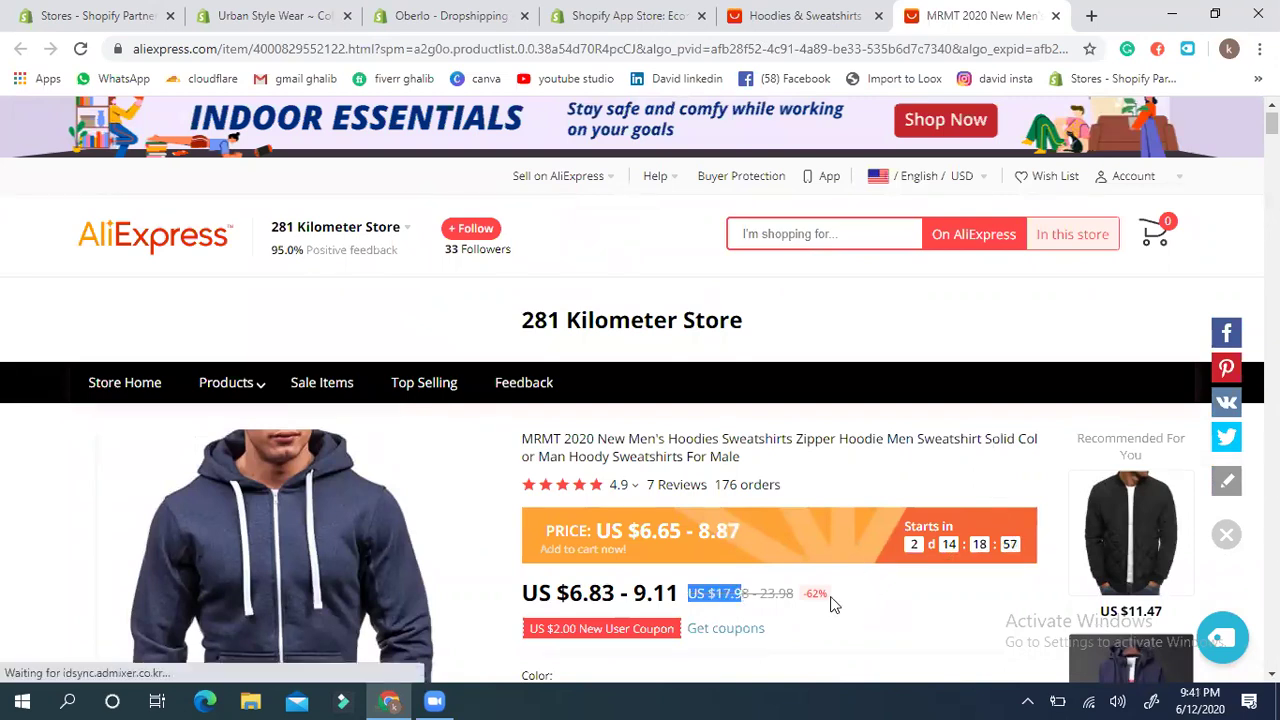
click(757, 620)
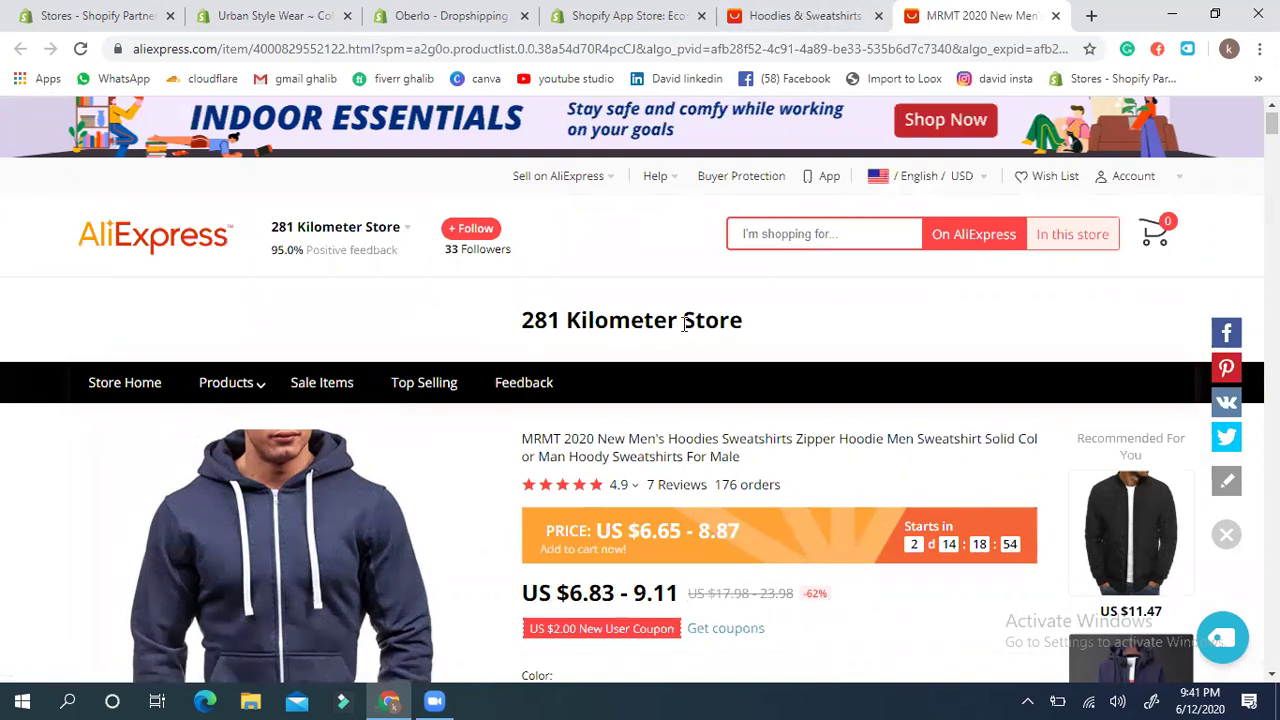
Step: Switch to the Shopify admin, go to the store's Apps page, and view more apps in the recommended online store collection
click(313, 9)
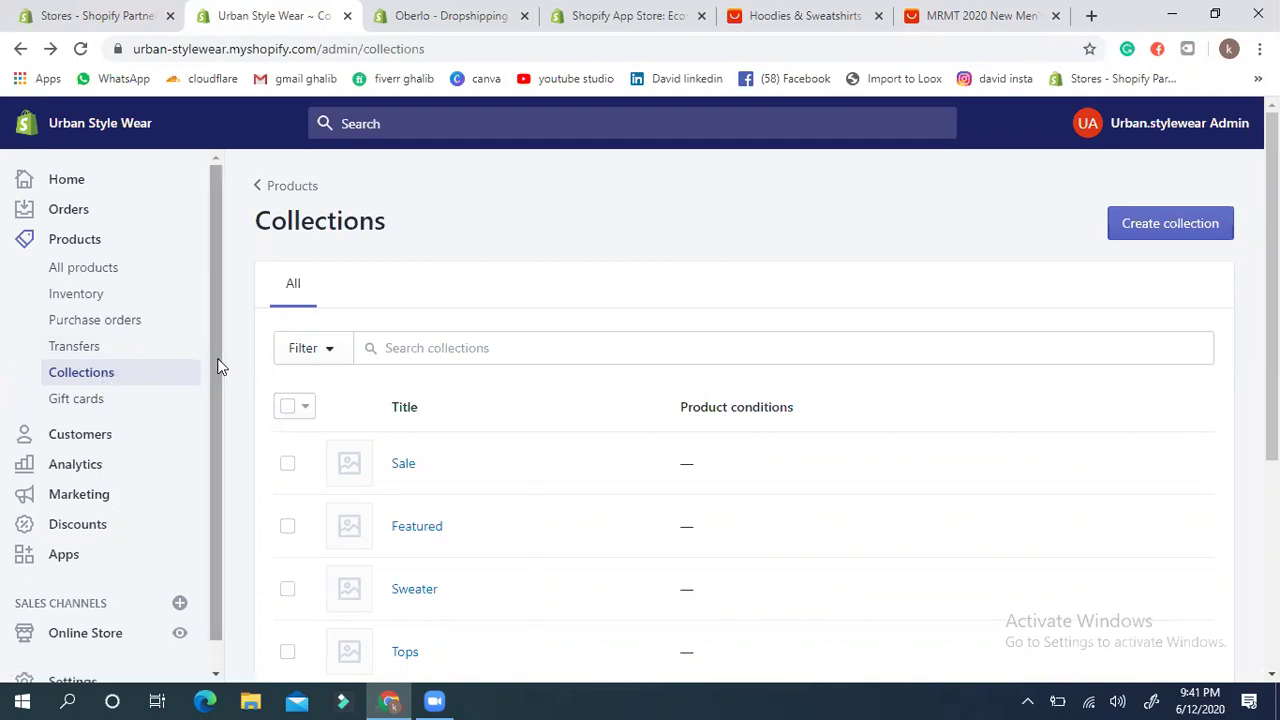
drag(217, 363, 222, 400)
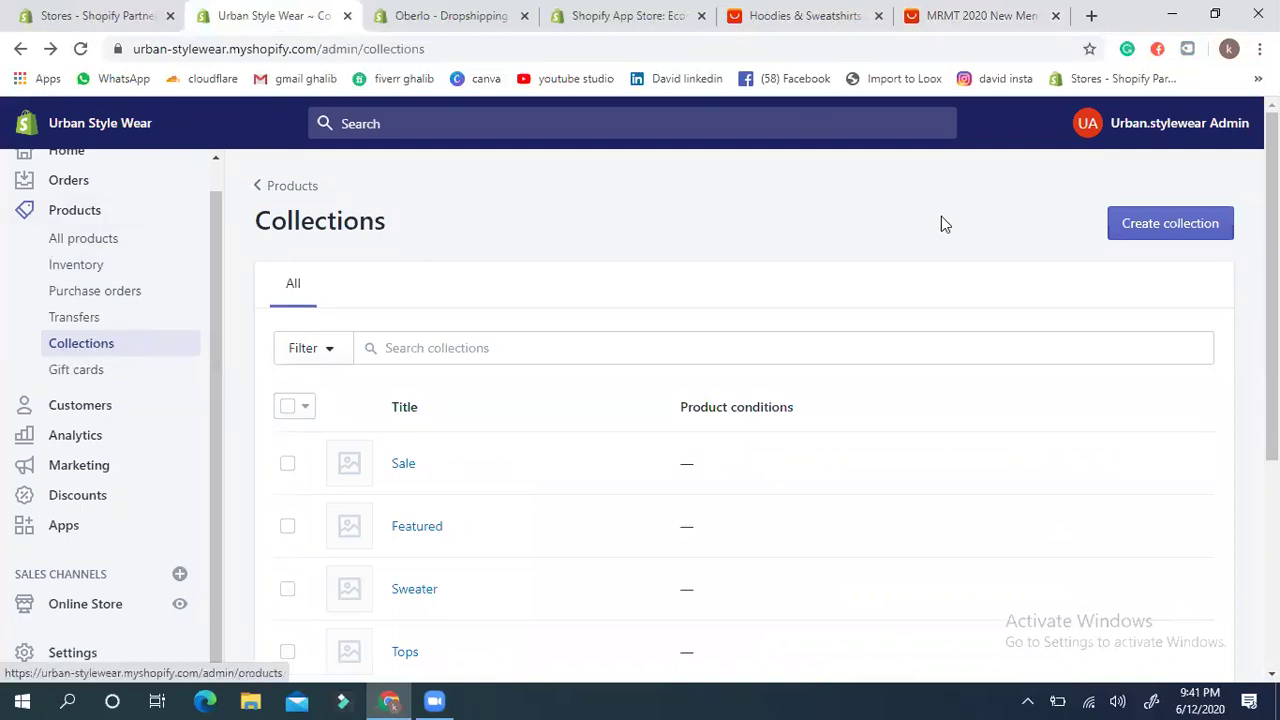
click(42, 215)
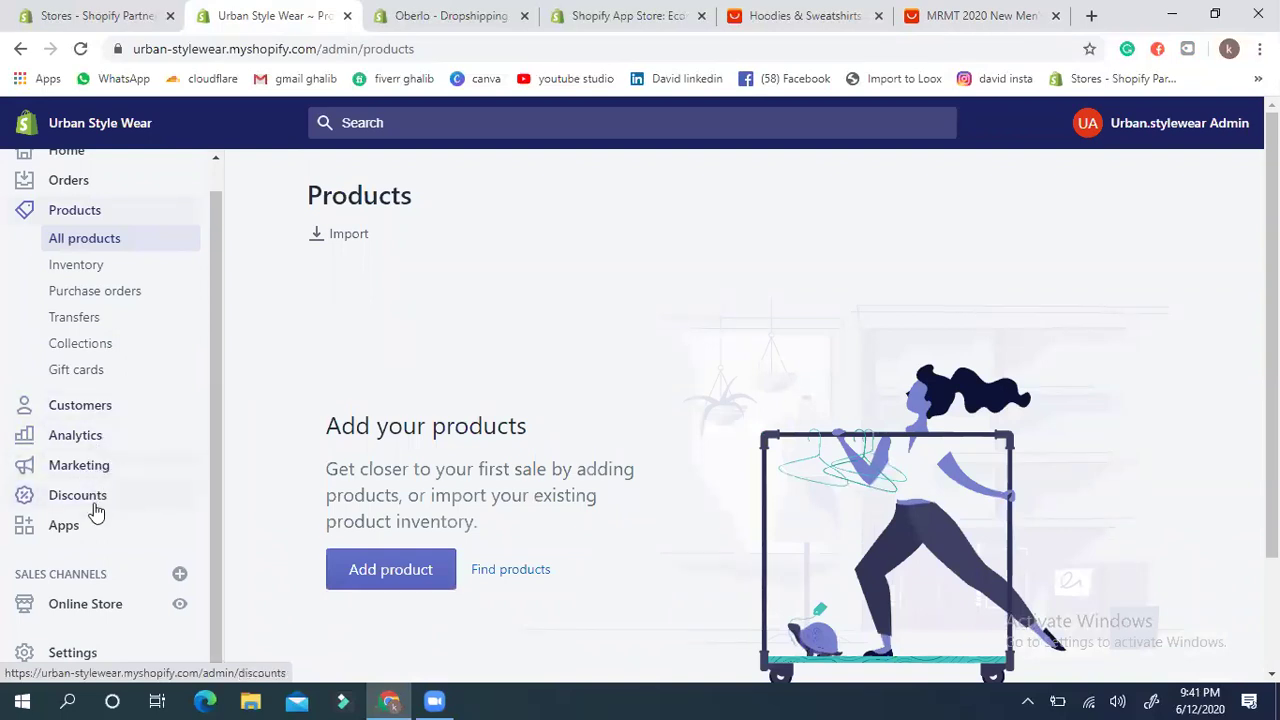
click(49, 533)
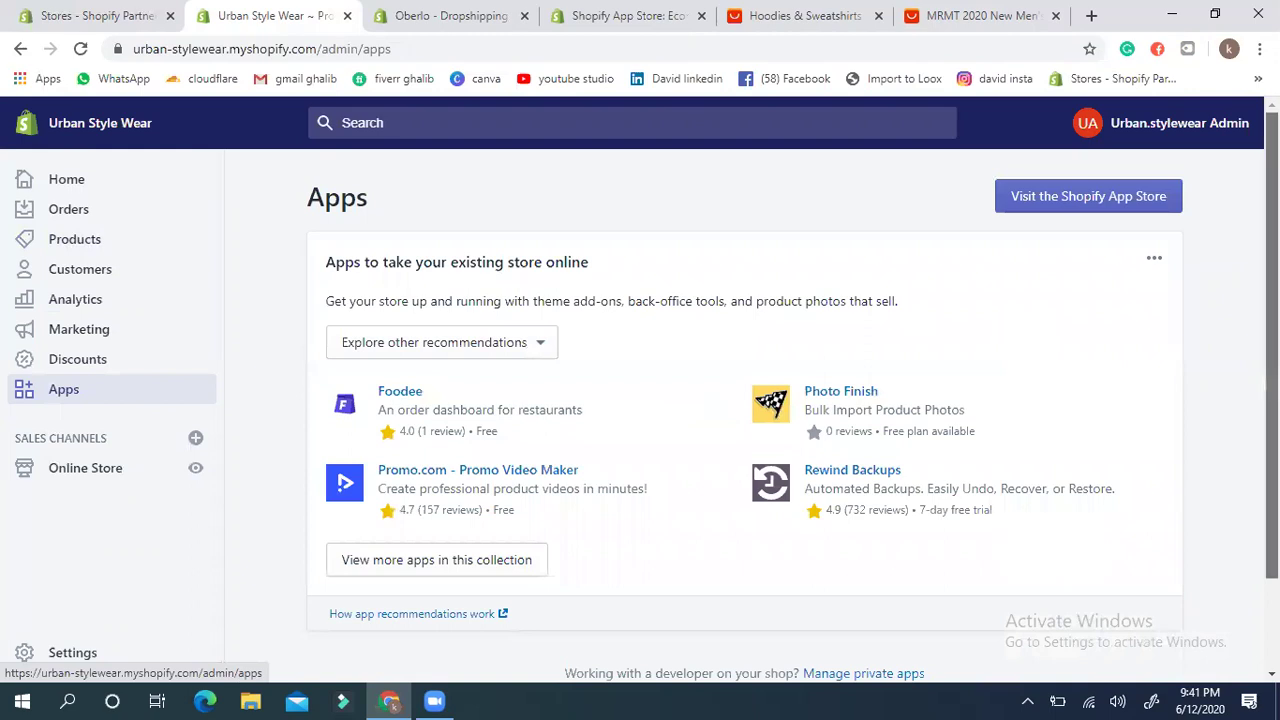
scroll(743, 395, down, 1)
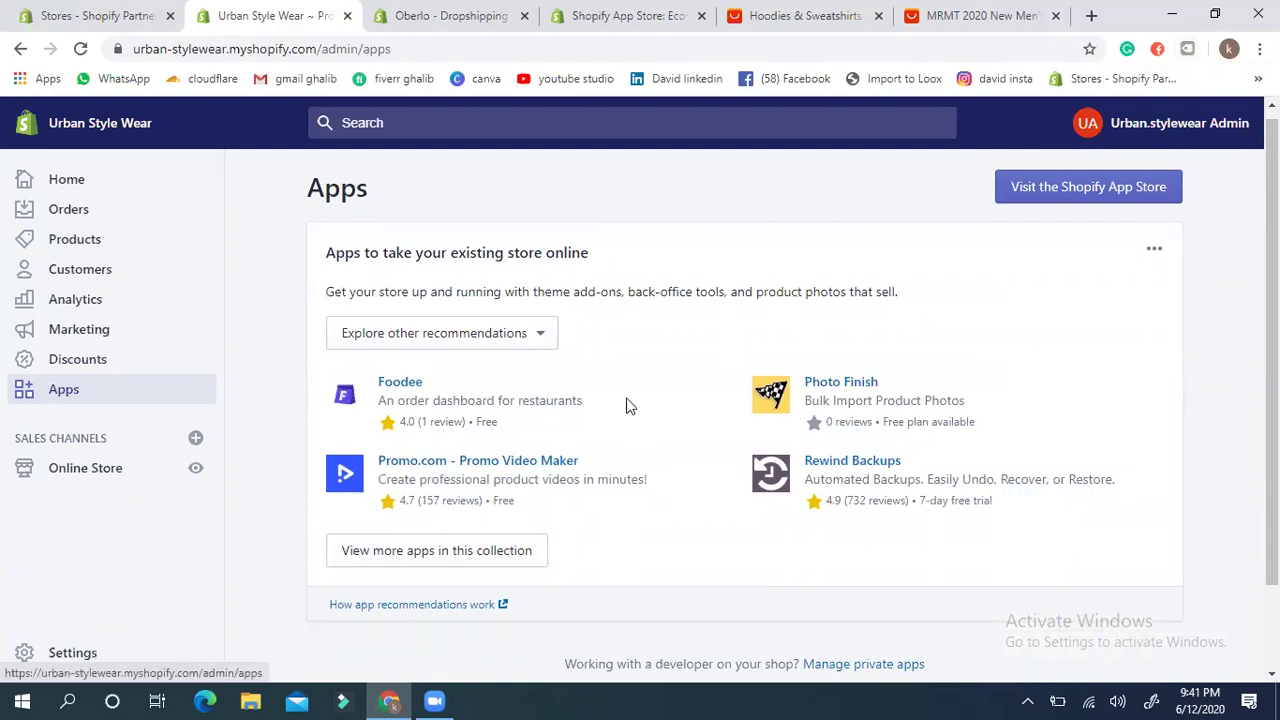
click(415, 560)
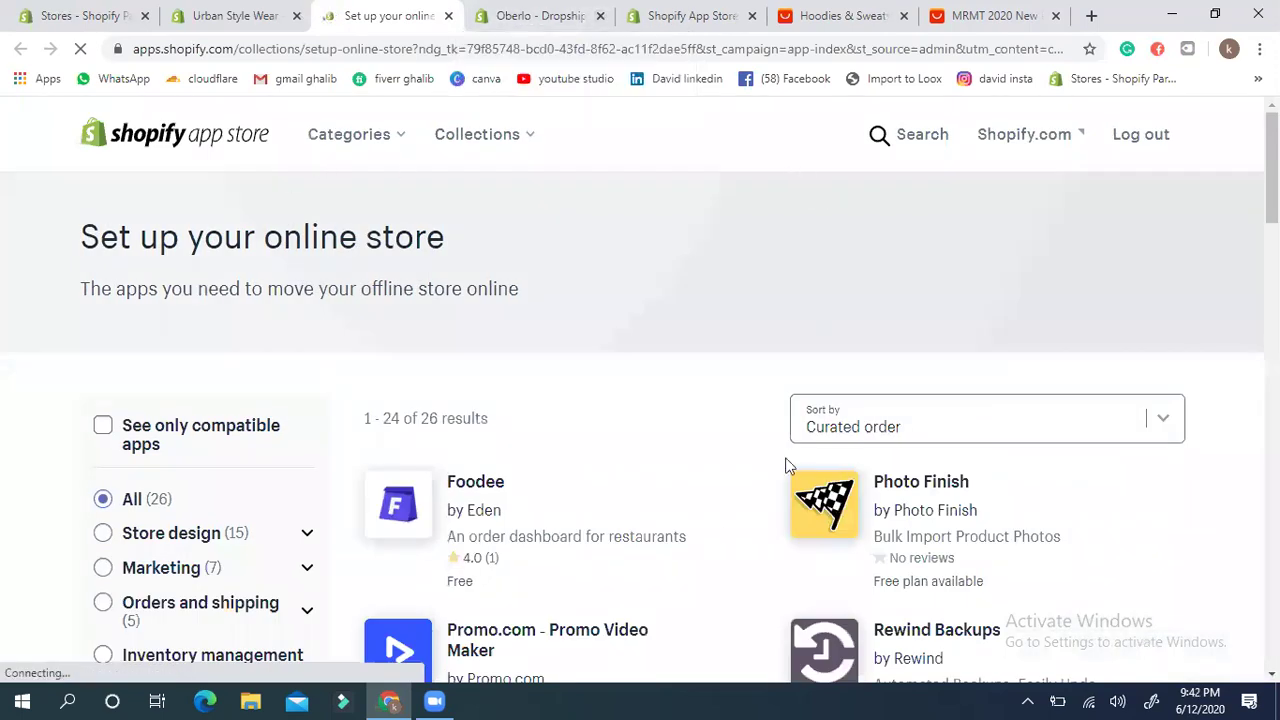
Step: Search the Shopify App Store for "oberlo" and open the Oberlo - Dropshipping App listing
click(921, 145)
text(oberlo)
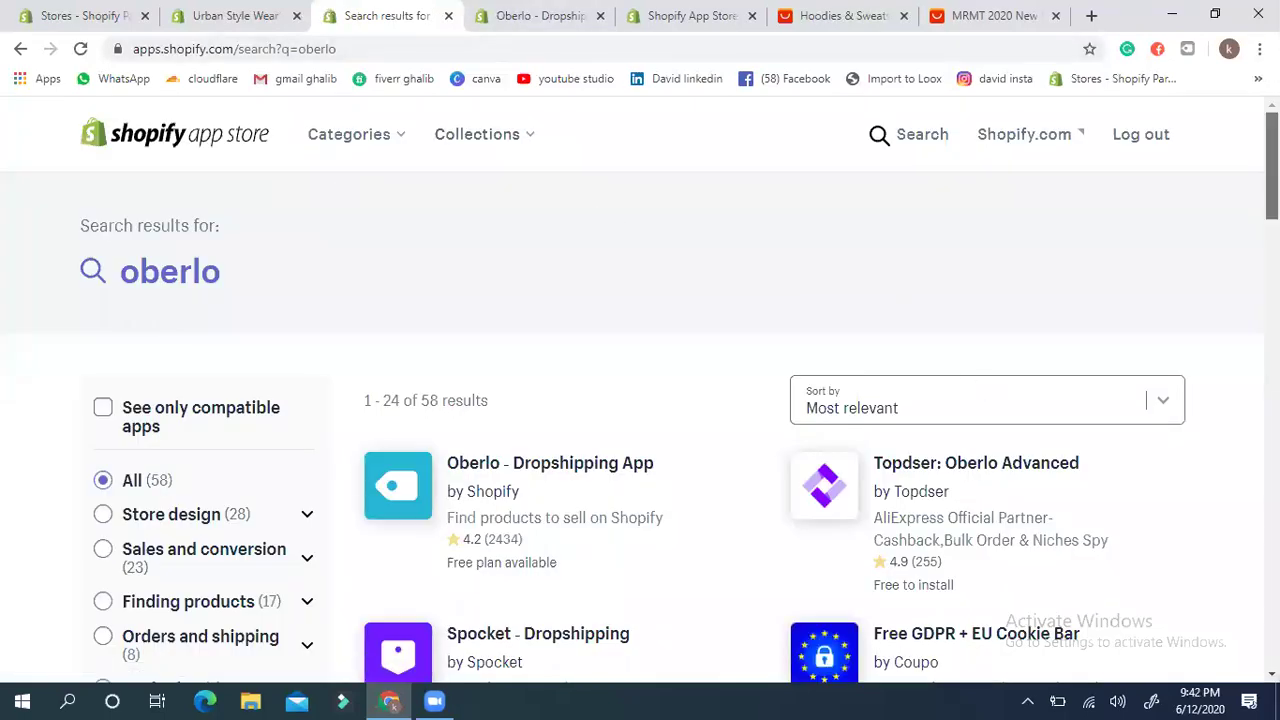
scroll(640, 400, down, 5)
scroll(640, 400, up, 4)
scroll(640, 400, up, 1)
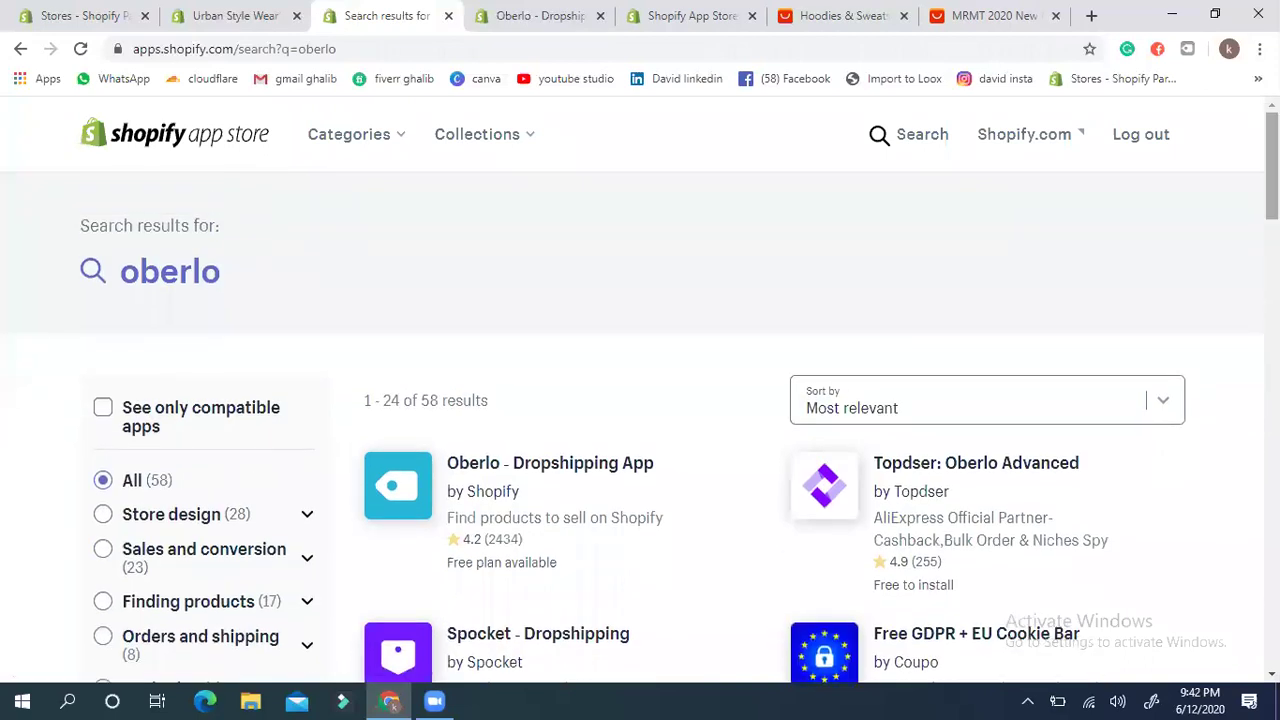
click(523, 17)
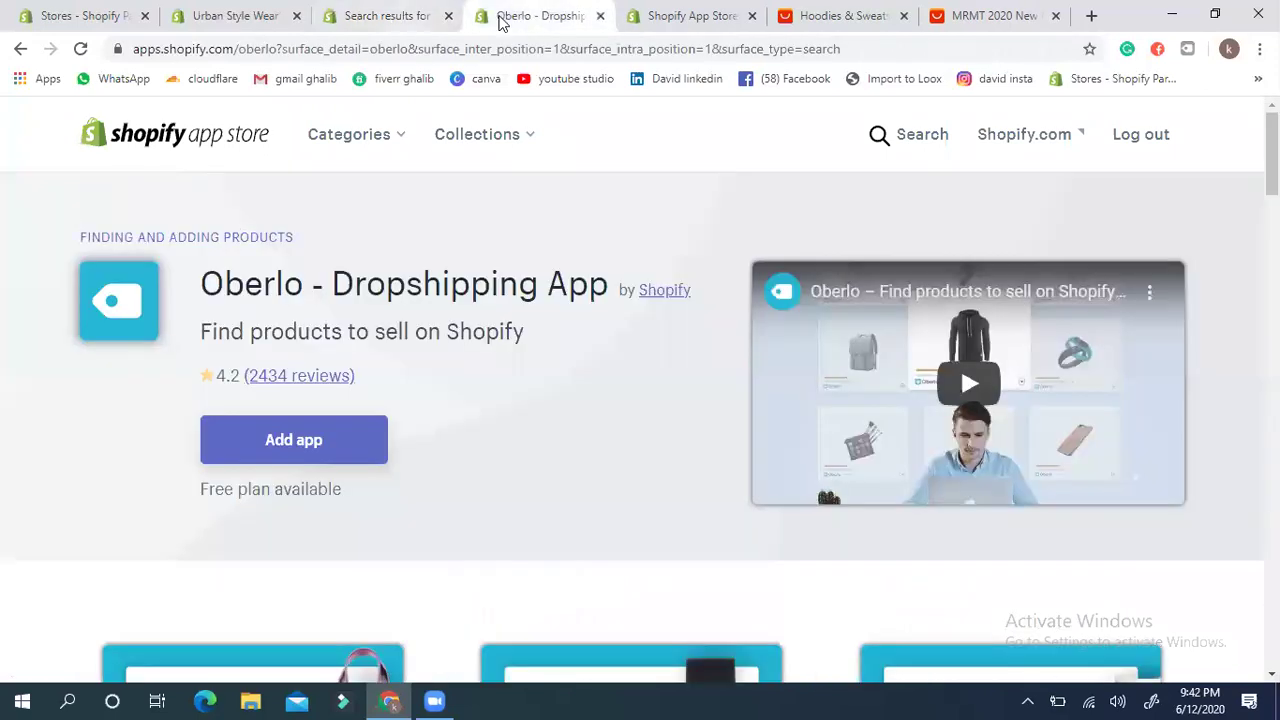
click(386, 15)
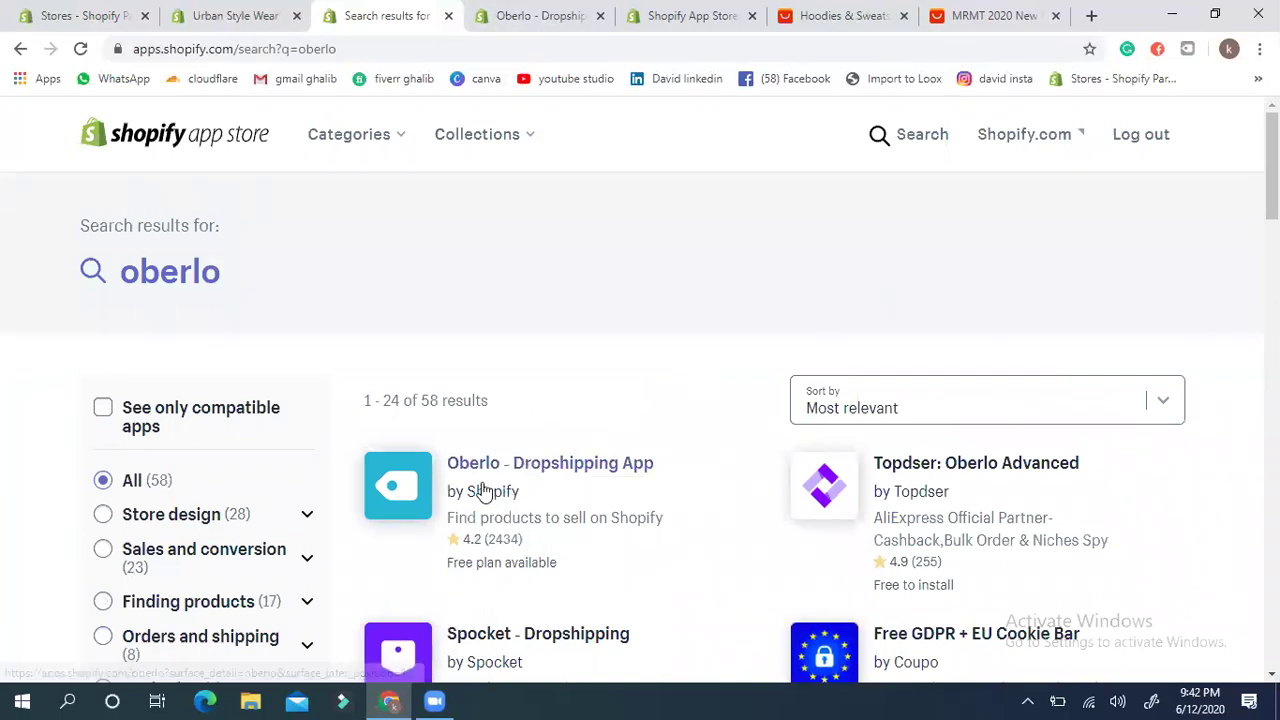
click(559, 469)
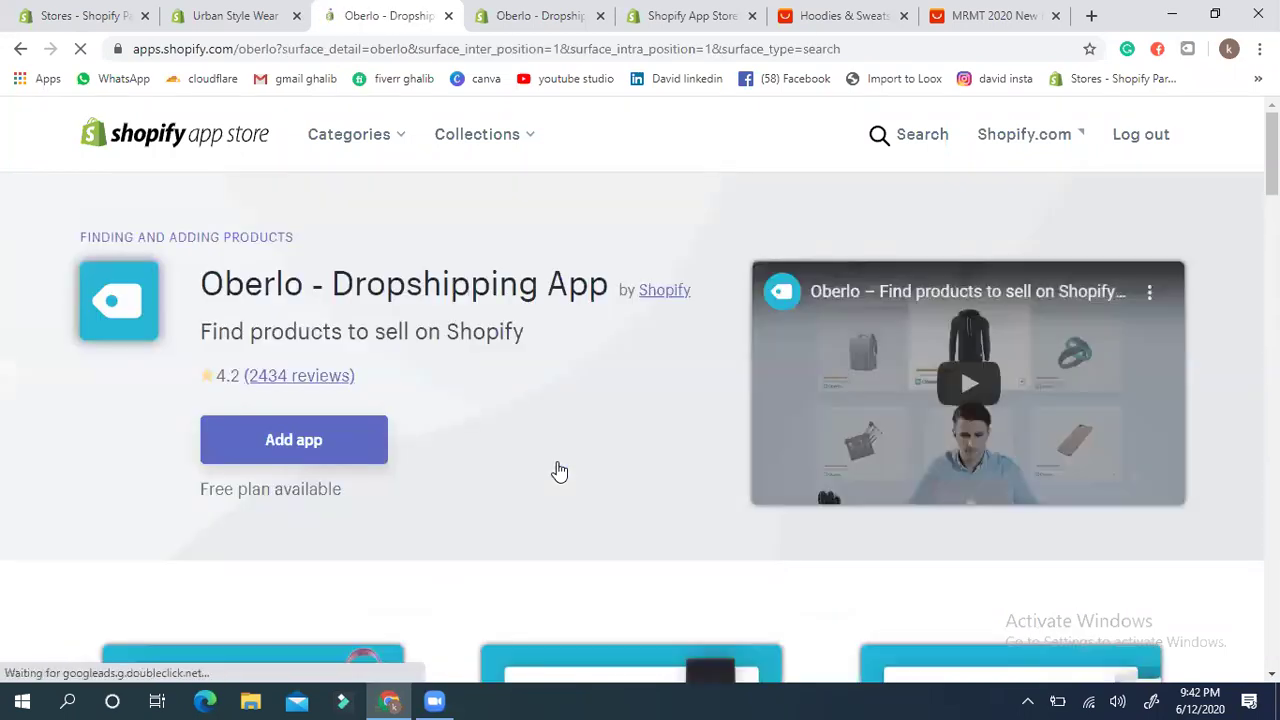
Step: Close the duplicate Oberlo listing and the extra Shopify App Store home page, and return to the remaining Oberlo listing
click(599, 17)
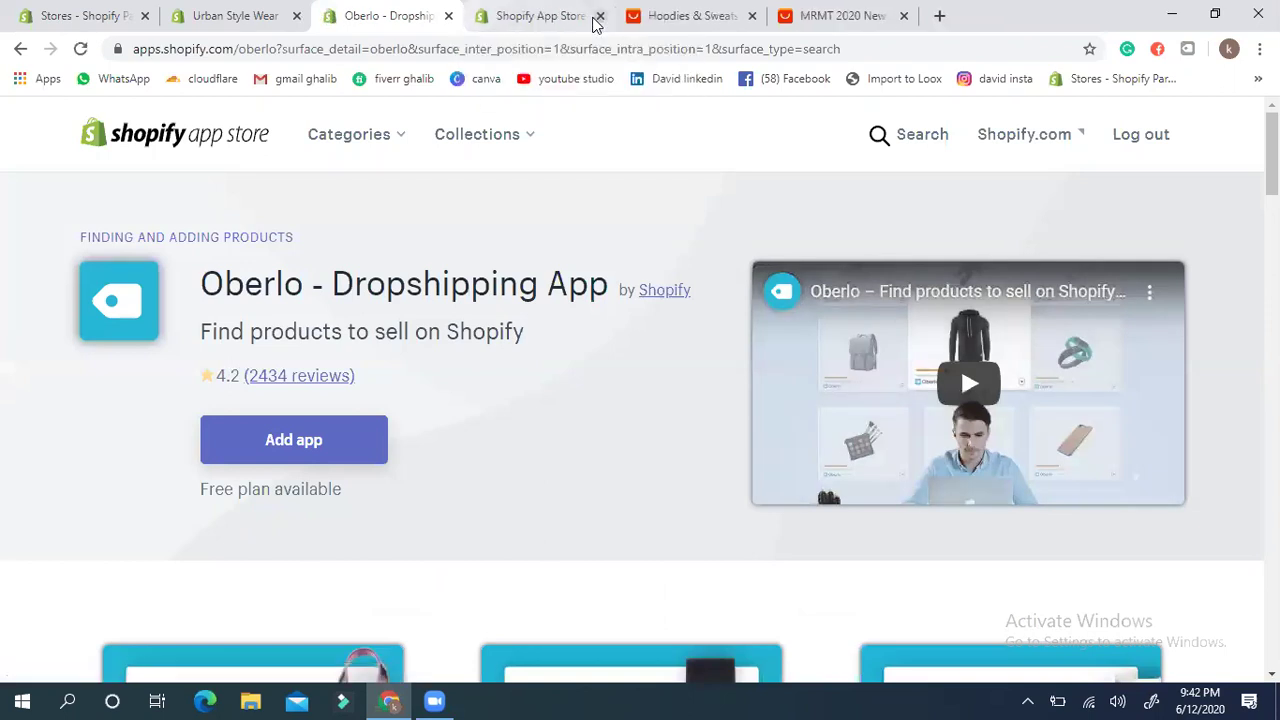
click(556, 18)
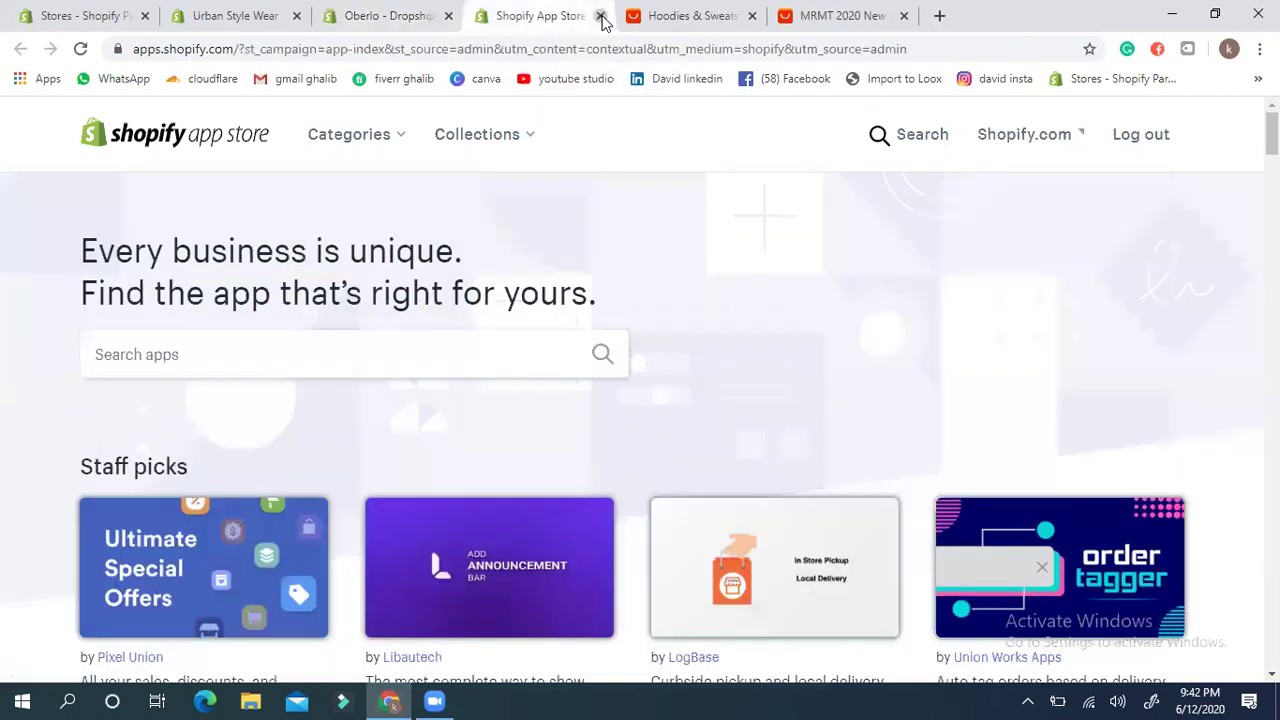
click(600, 16)
click(405, 16)
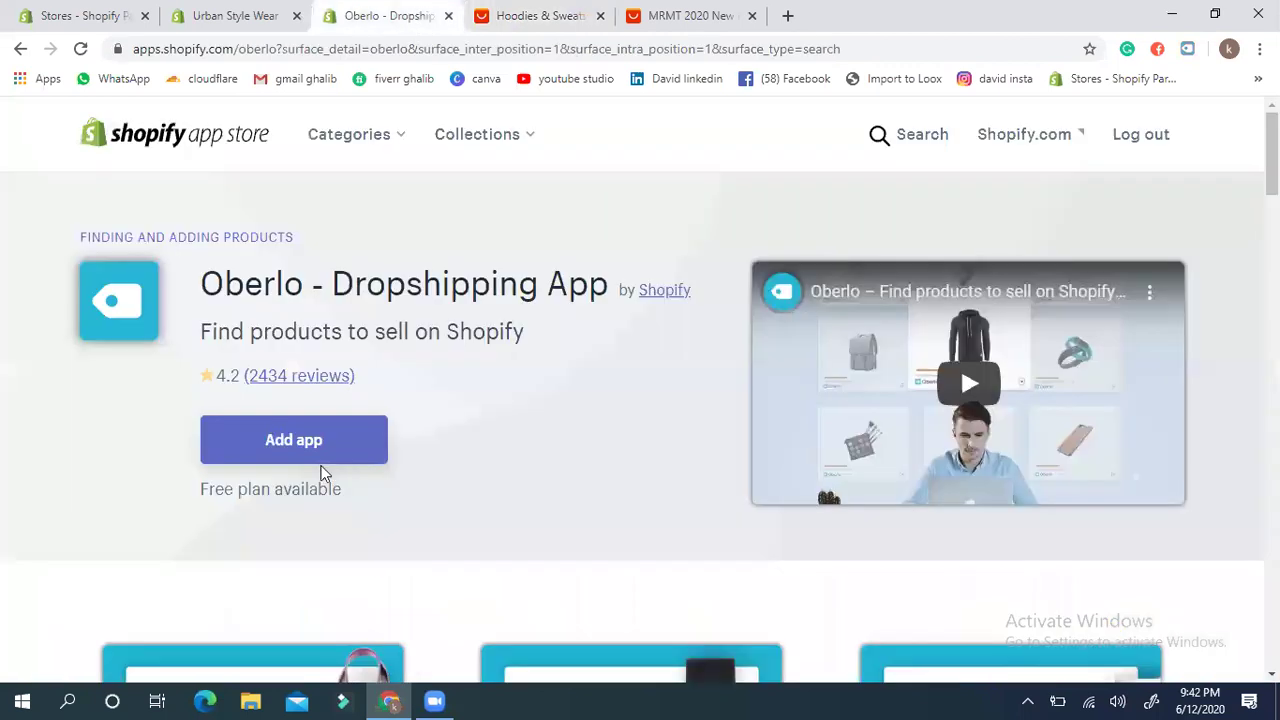
Step: Add the Oberlo app to the Urban Style Wear store and approve its installation
click(337, 446)
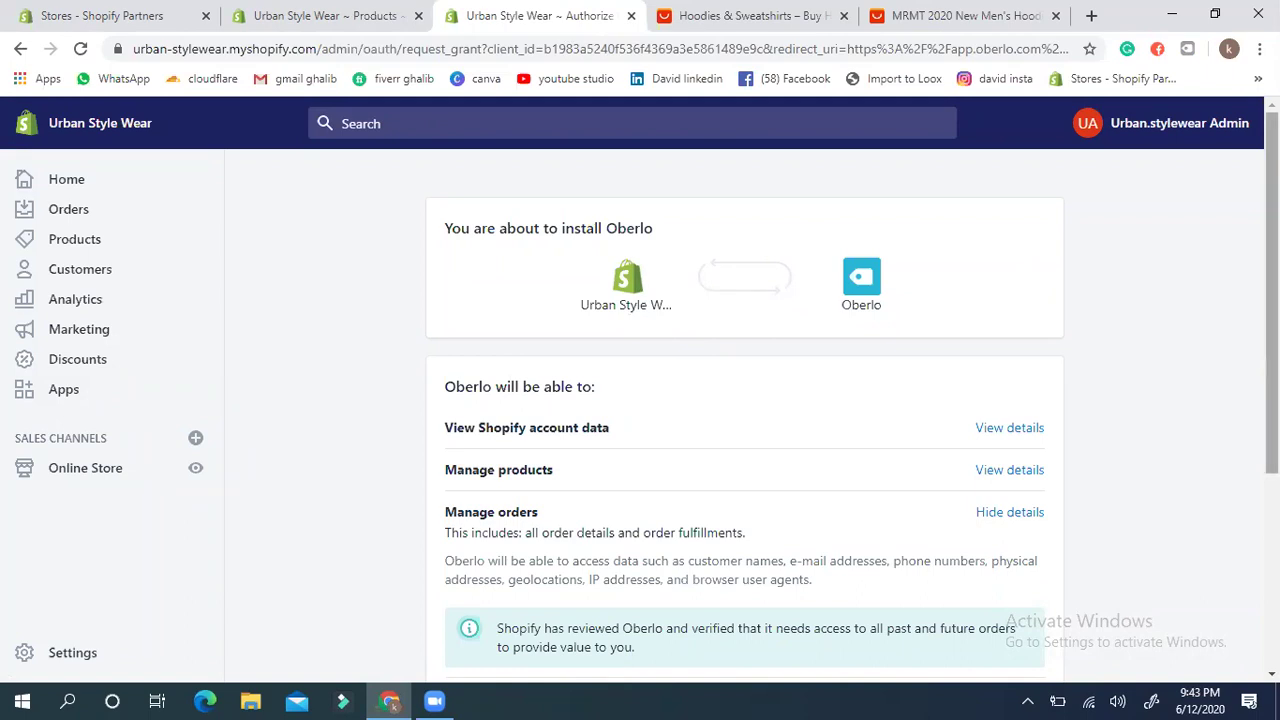
scroll(745, 400, down, 3)
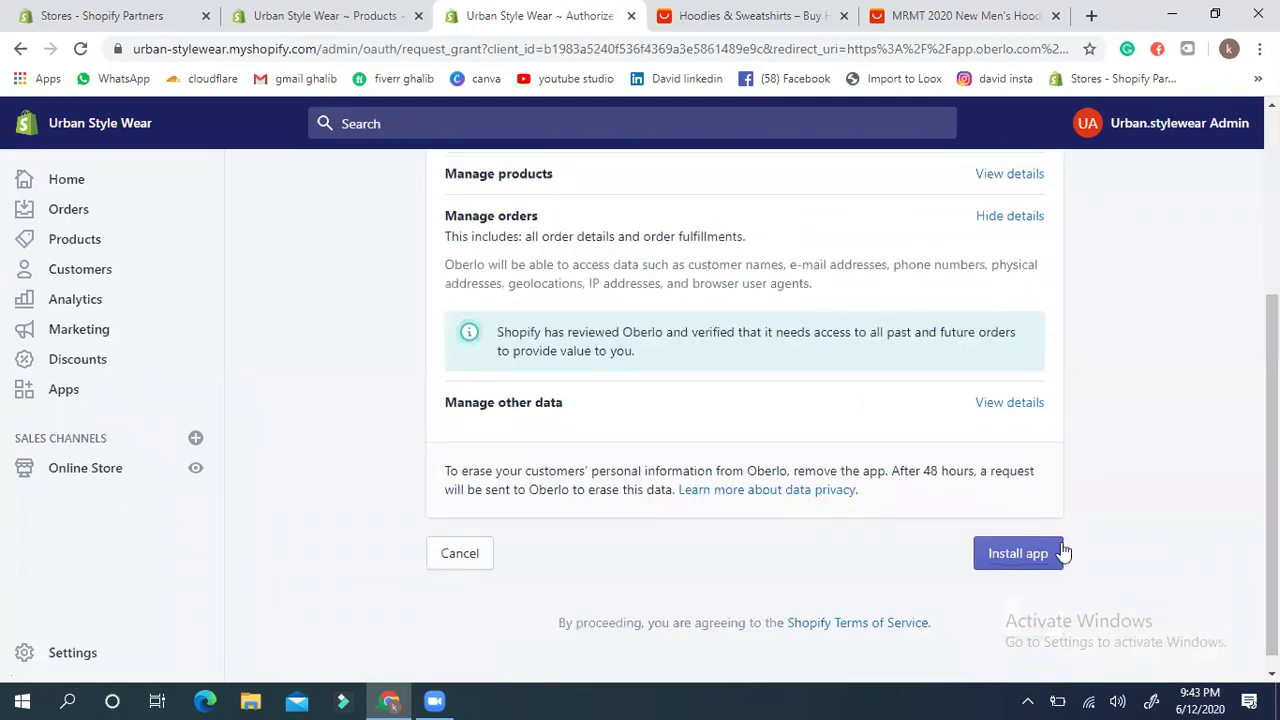
click(1028, 555)
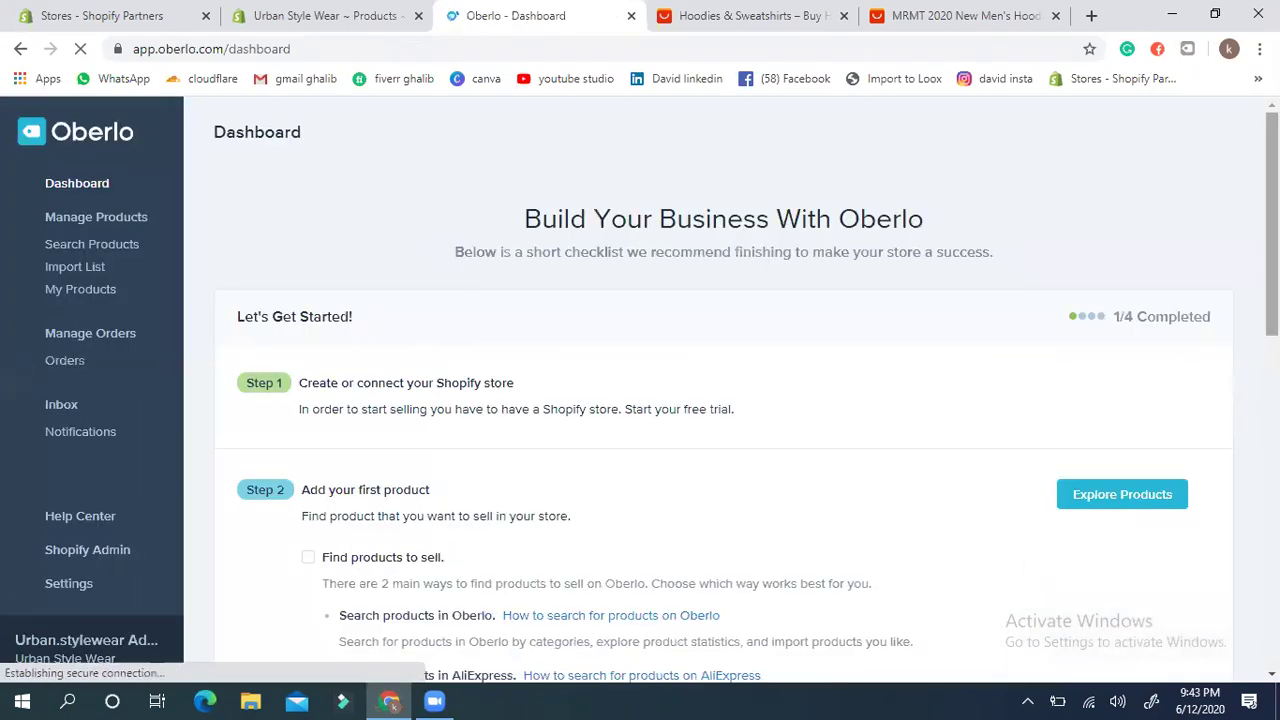
Step: Look over the Oberlo dashboard checklist, open Oberlo's settings, and fill in the shop's own name as the store name
scroll(1182, 510, down, 2)
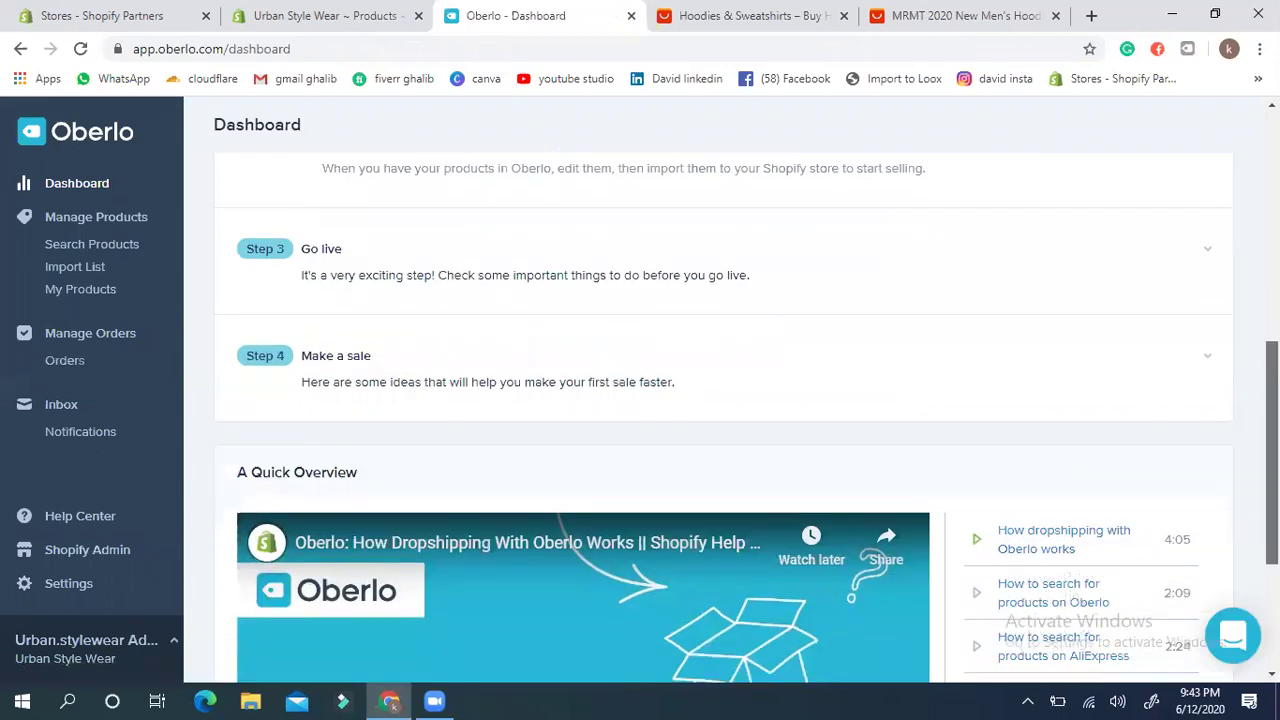
scroll(724, 420, up, 5)
scroll(596, 449, up, 1)
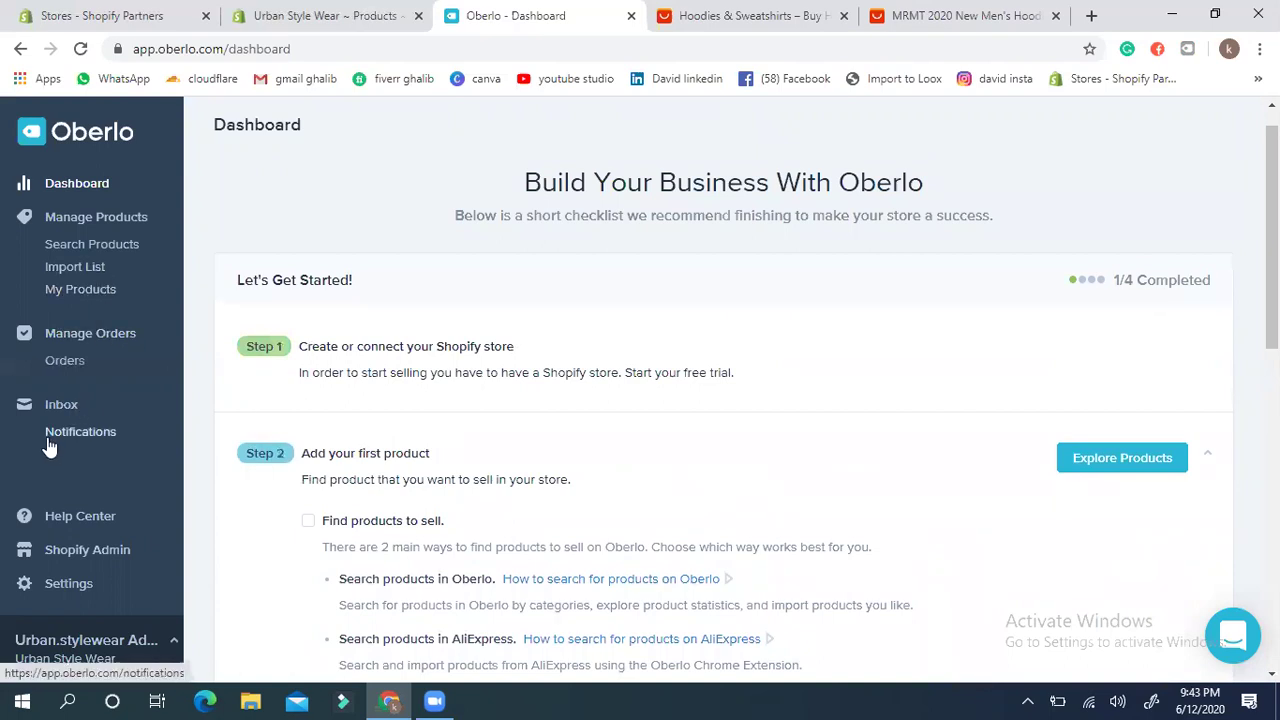
click(70, 585)
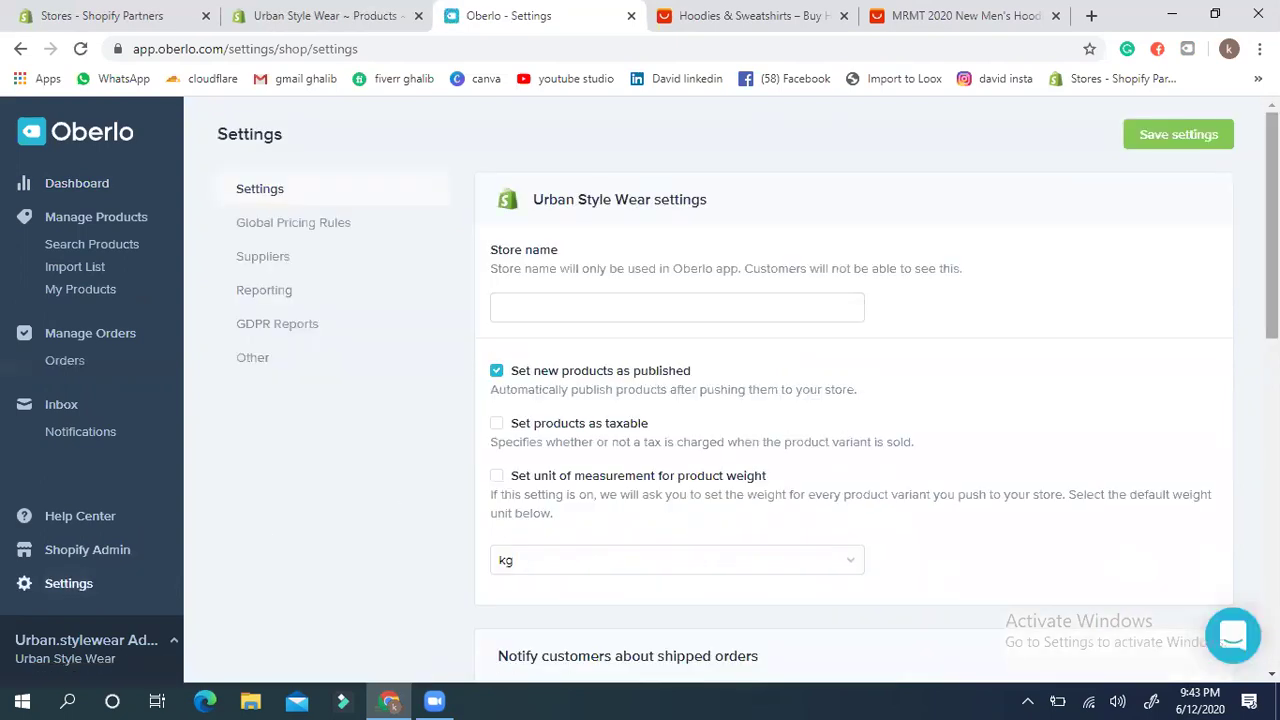
scroll(708, 268, down, 7)
scroll(708, 268, up, 7)
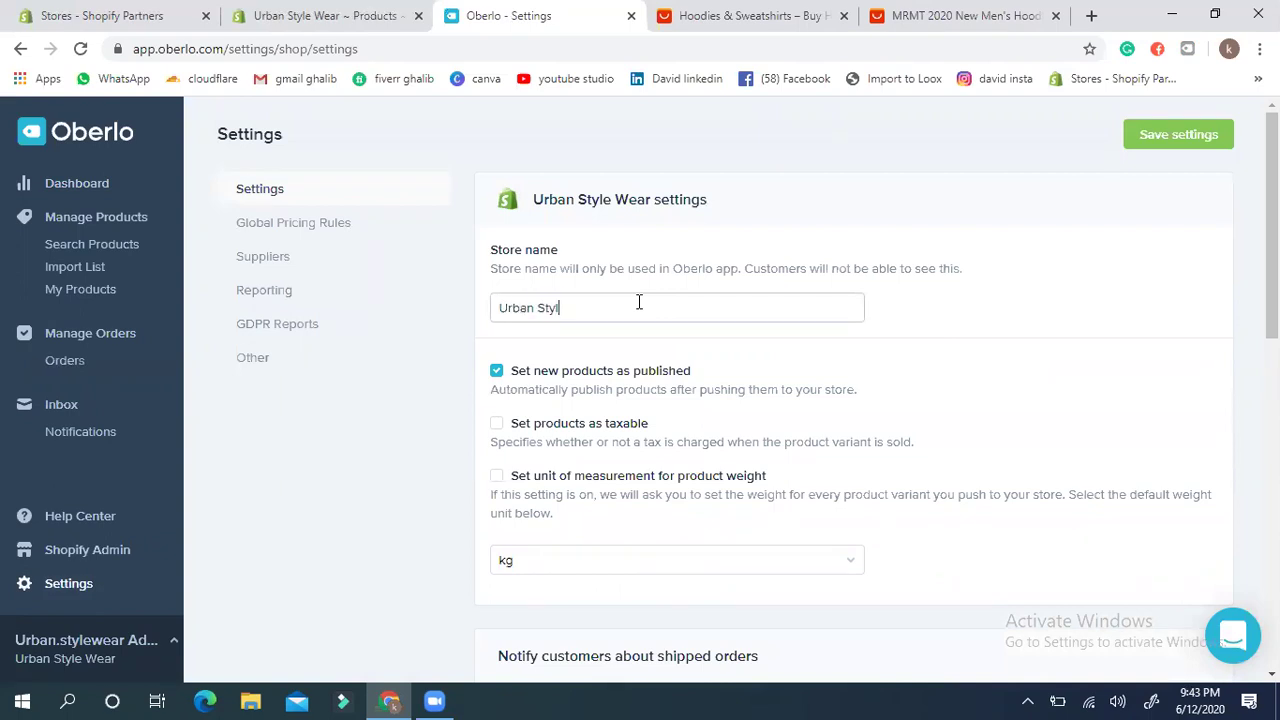
text(r)
scroll(935, 298, down, 2)
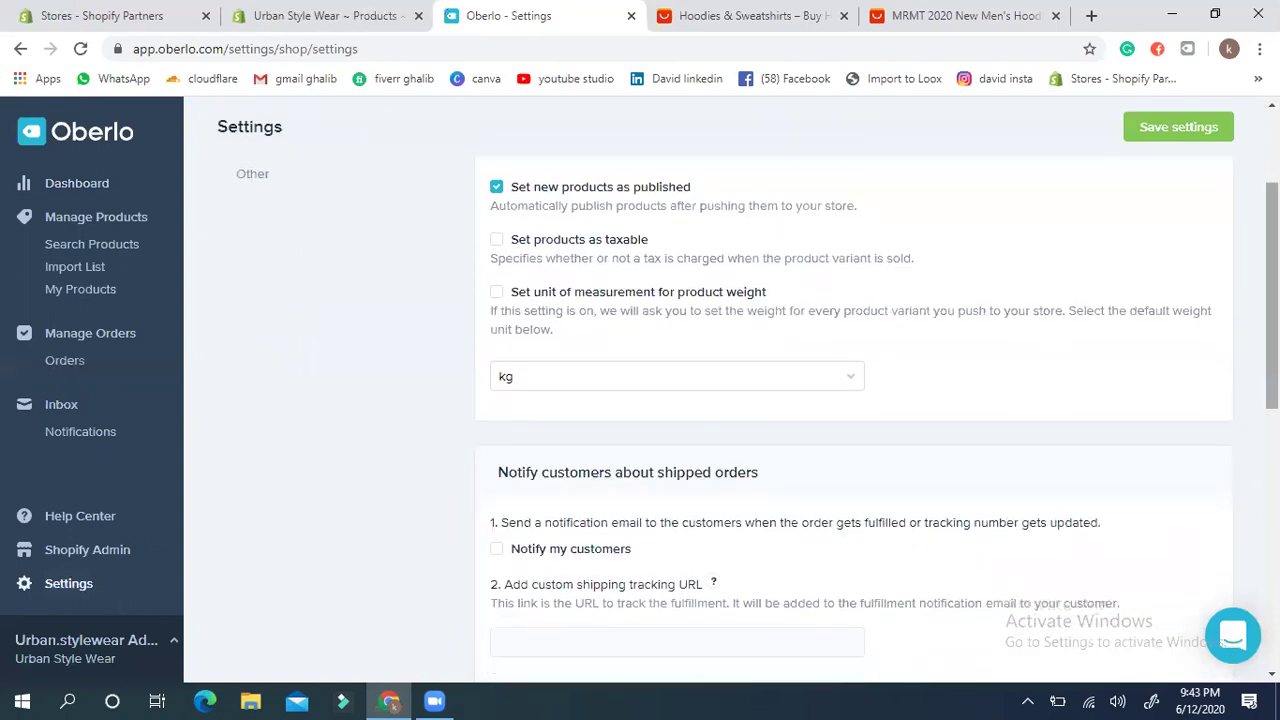
scroll(855, 400, down, 2)
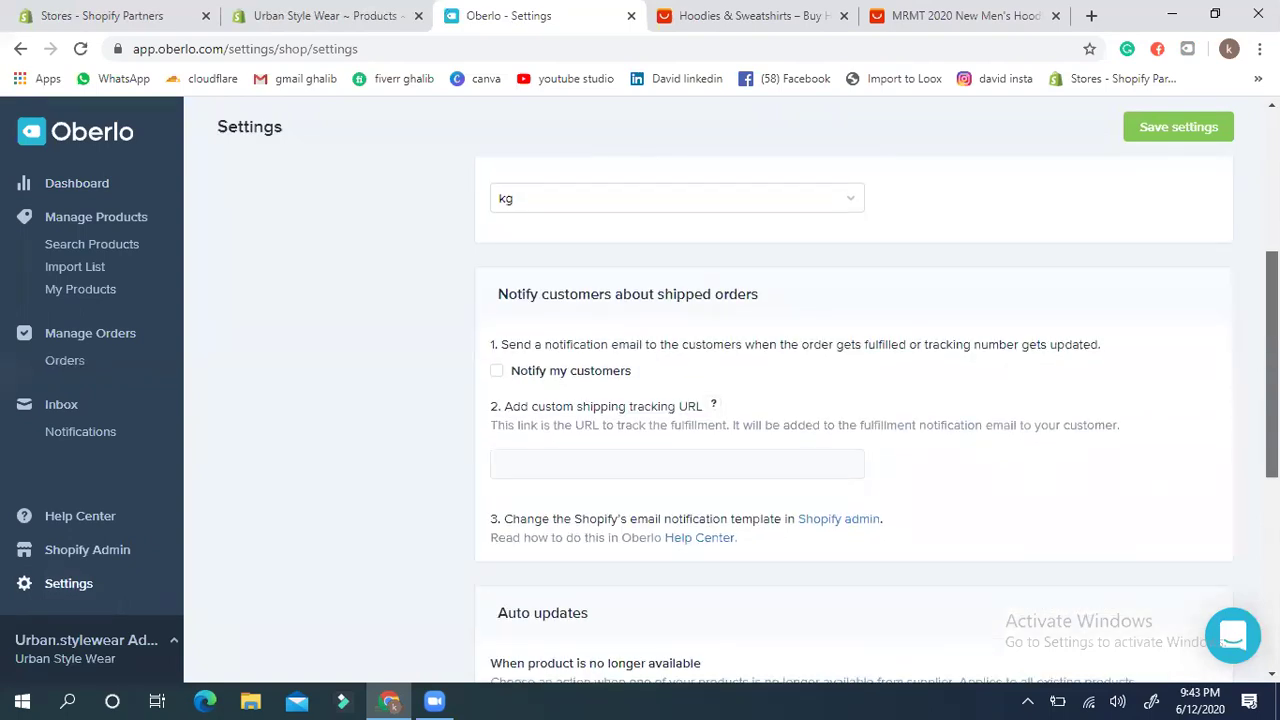
scroll(868, 375, down, 1)
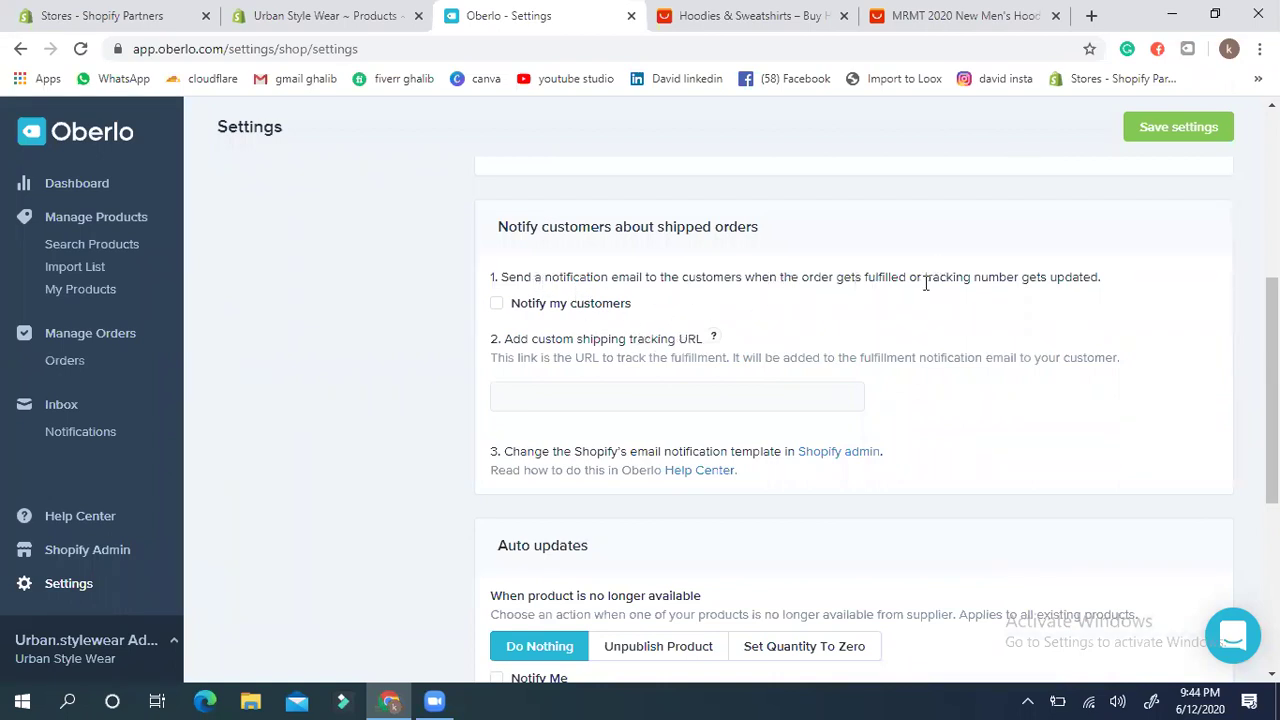
click(498, 304)
mouse_move(716, 342)
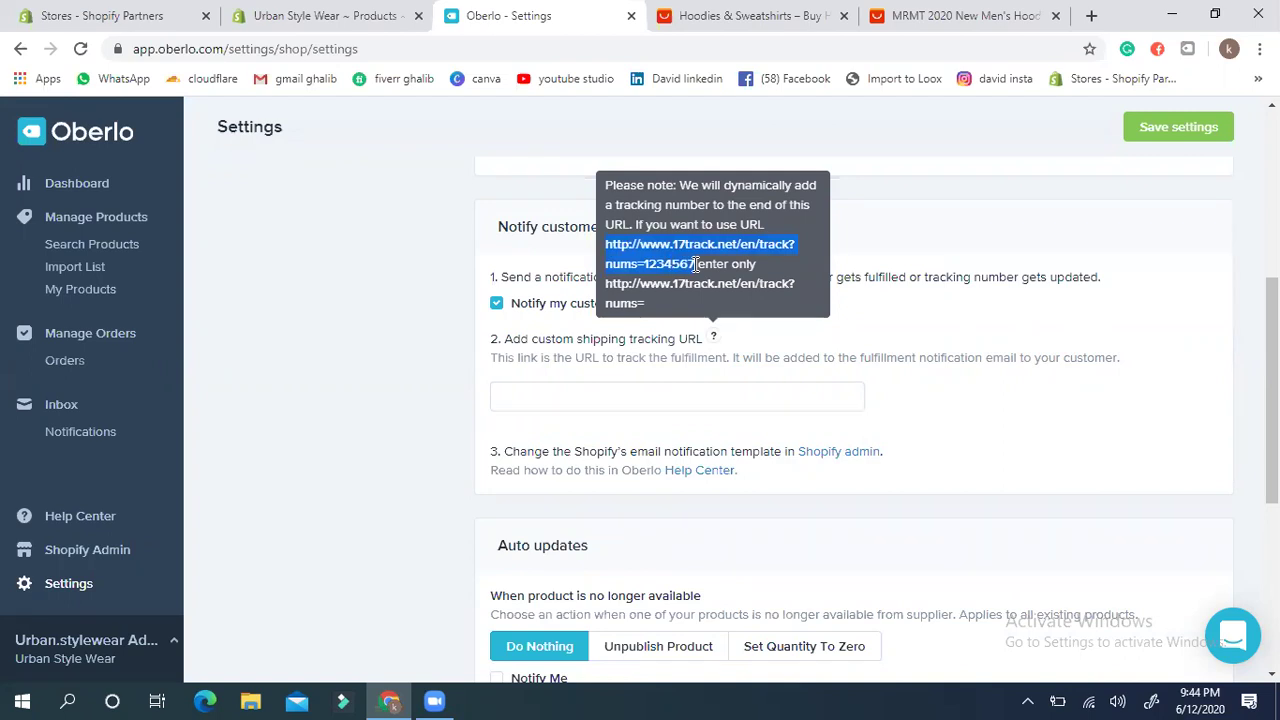
click(605, 390)
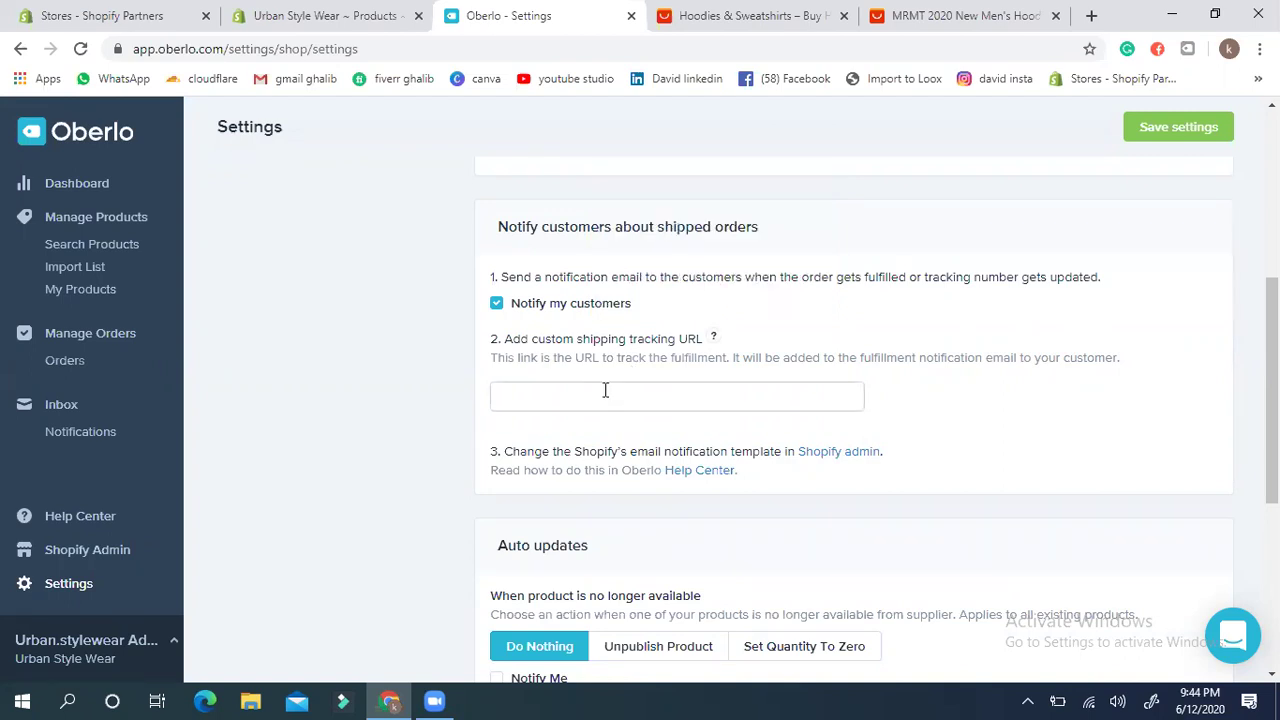
text(http://www.17track.net/en/track?nums=1234567)
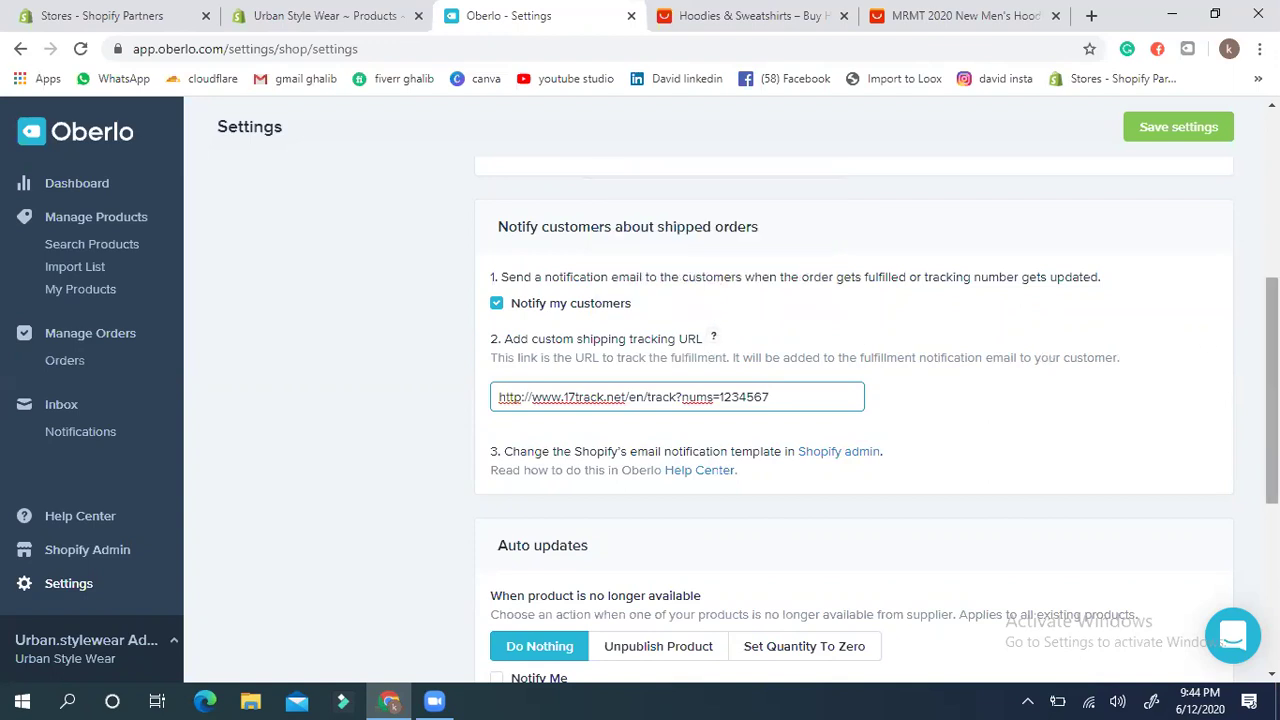
Step: Set the auto updates for products and variants that are no longer available to Set Quantity To Zero
scroll(878, 421, down, 2)
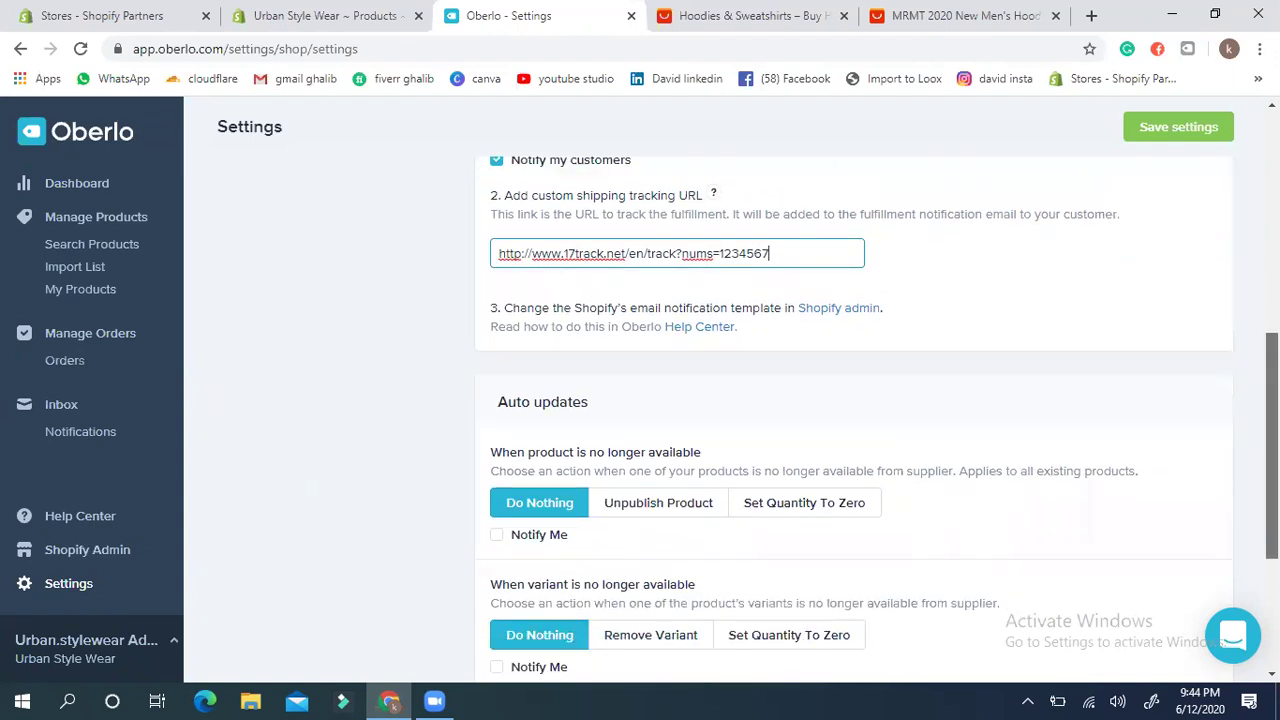
scroll(878, 421, down, 2)
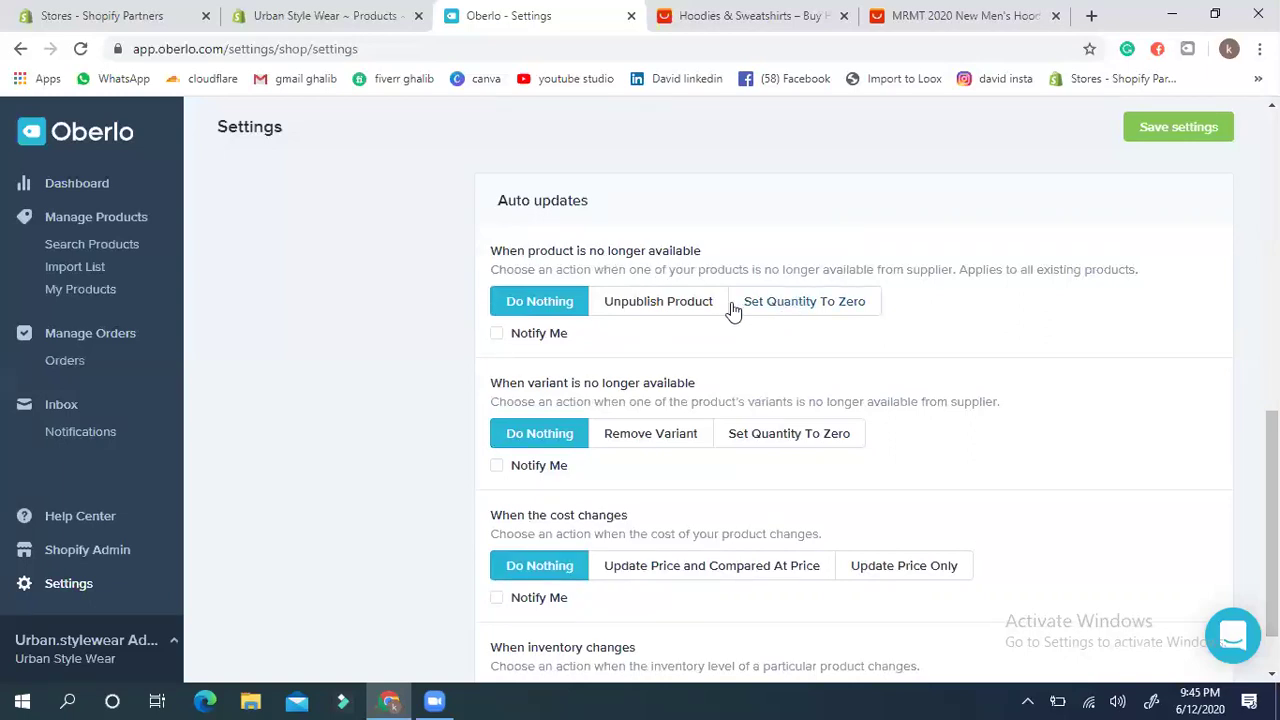
click(787, 305)
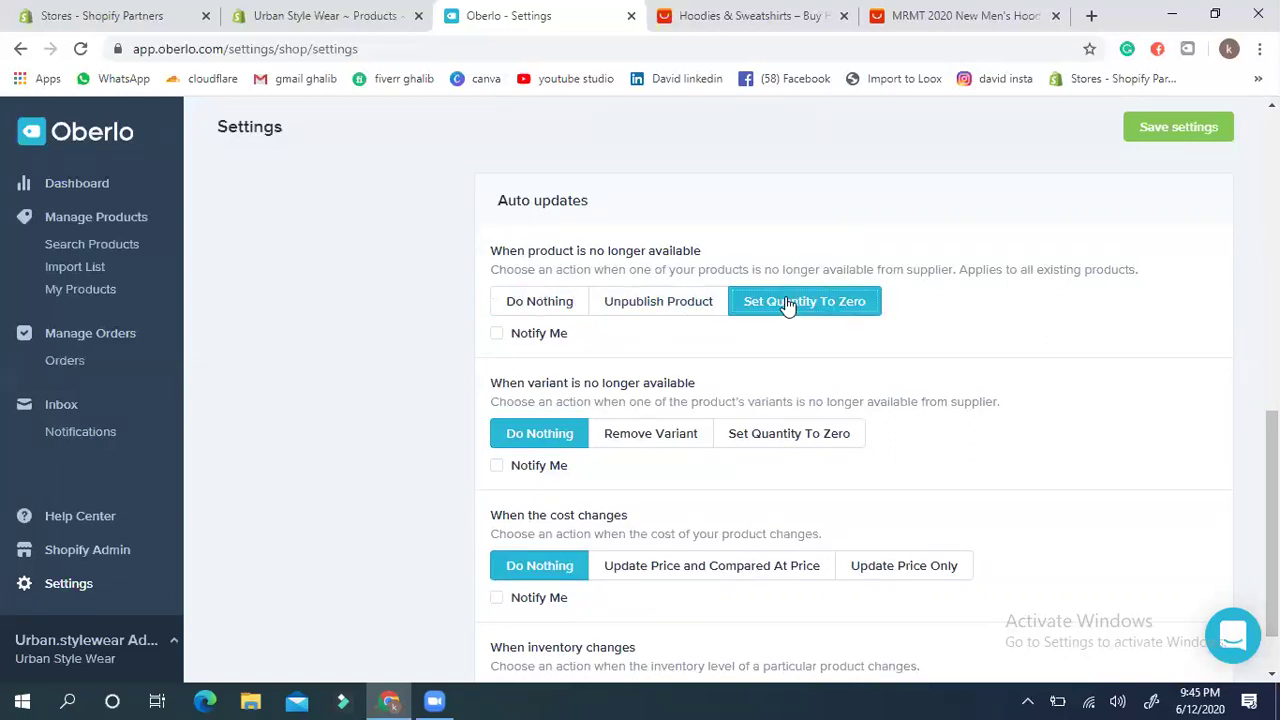
click(766, 441)
click(654, 444)
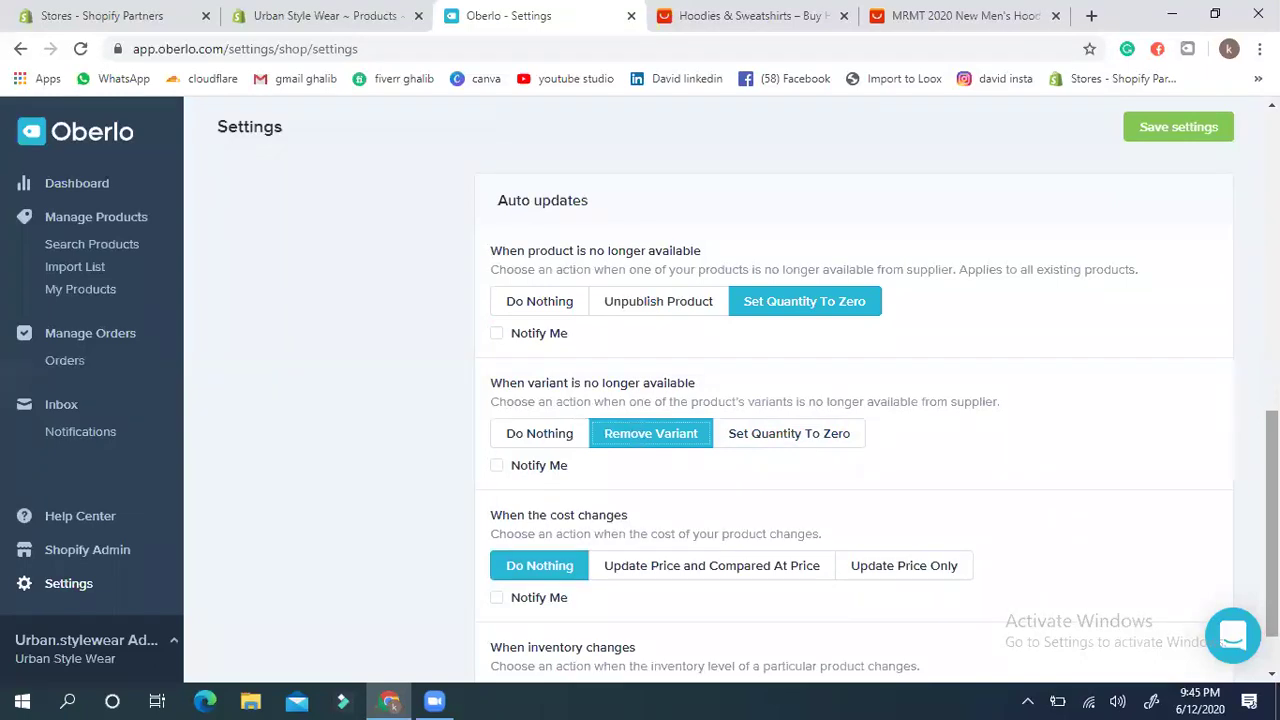
click(798, 440)
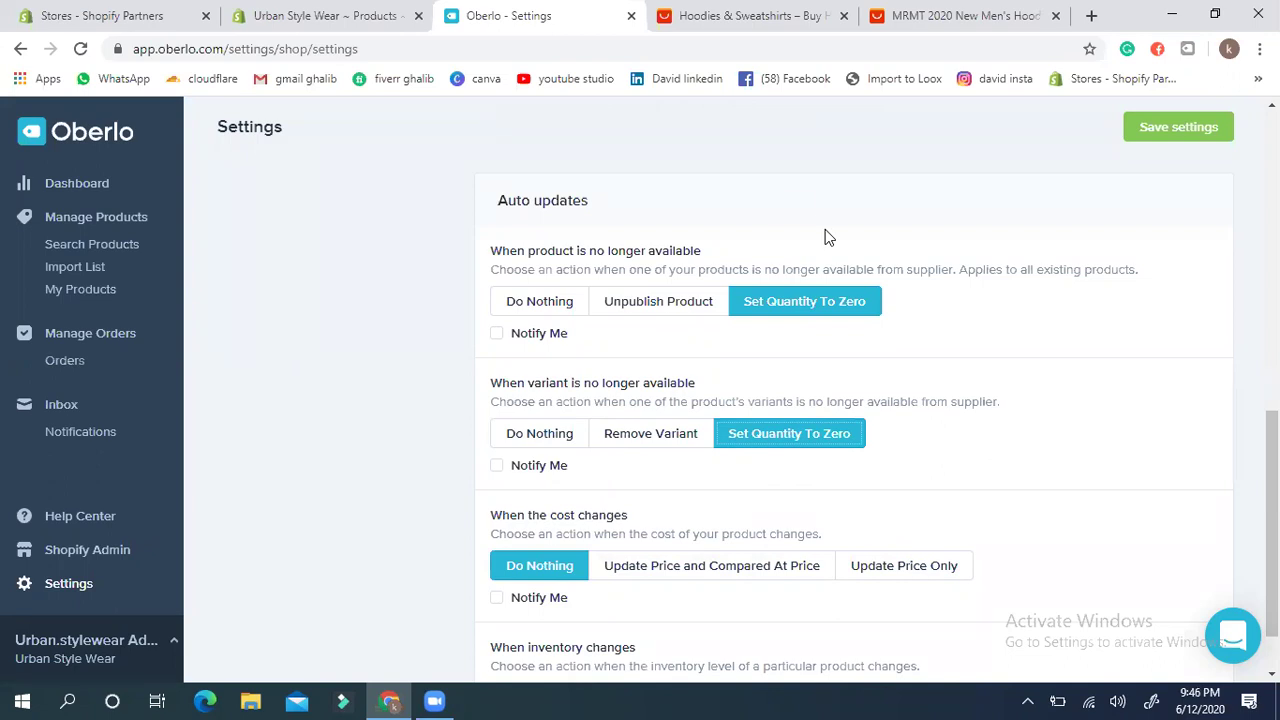
click(782, 182)
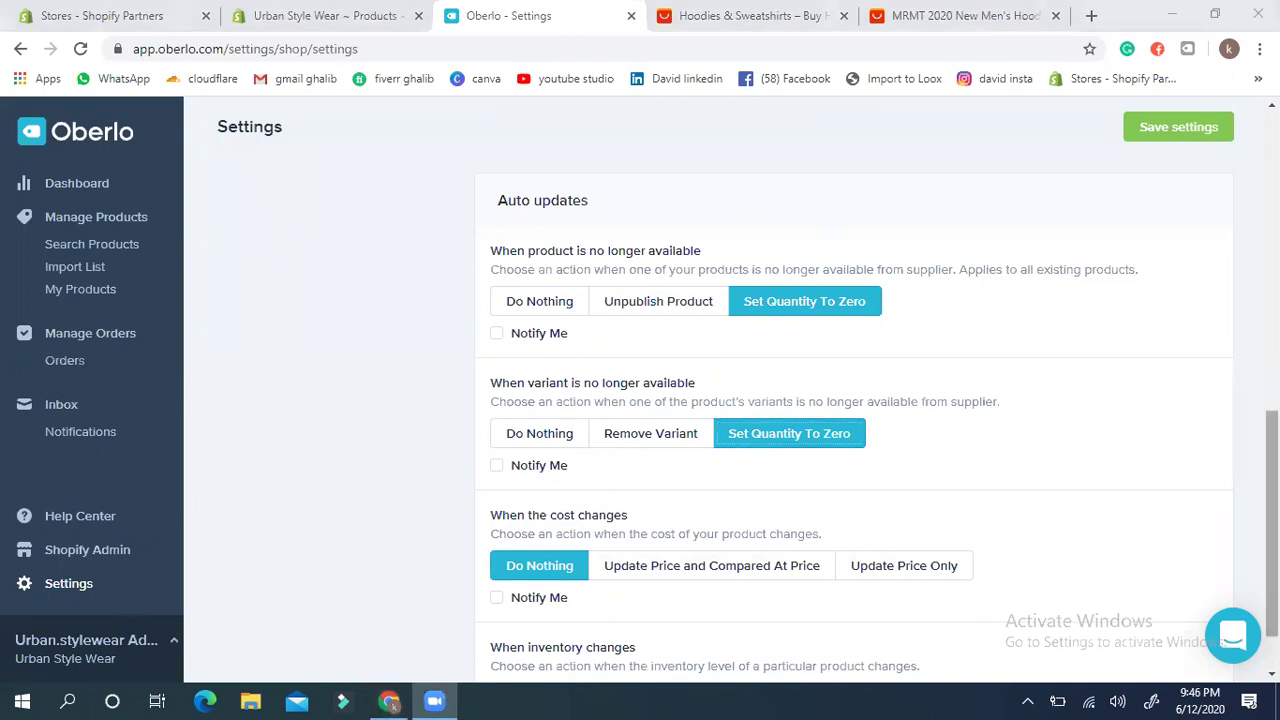
click(497, 340)
click(497, 336)
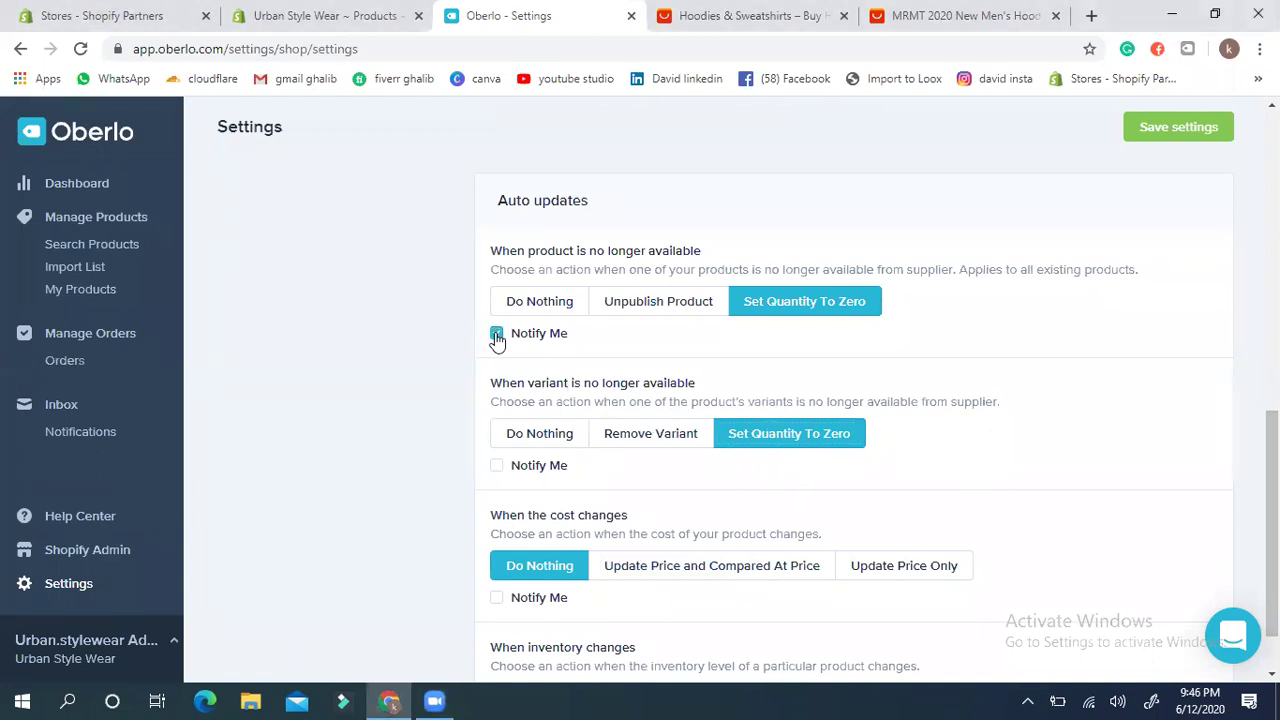
click(497, 337)
Step: Set cost changes to Update Price and Compared At Price, and inventory changes to Update Automatically
click(695, 580)
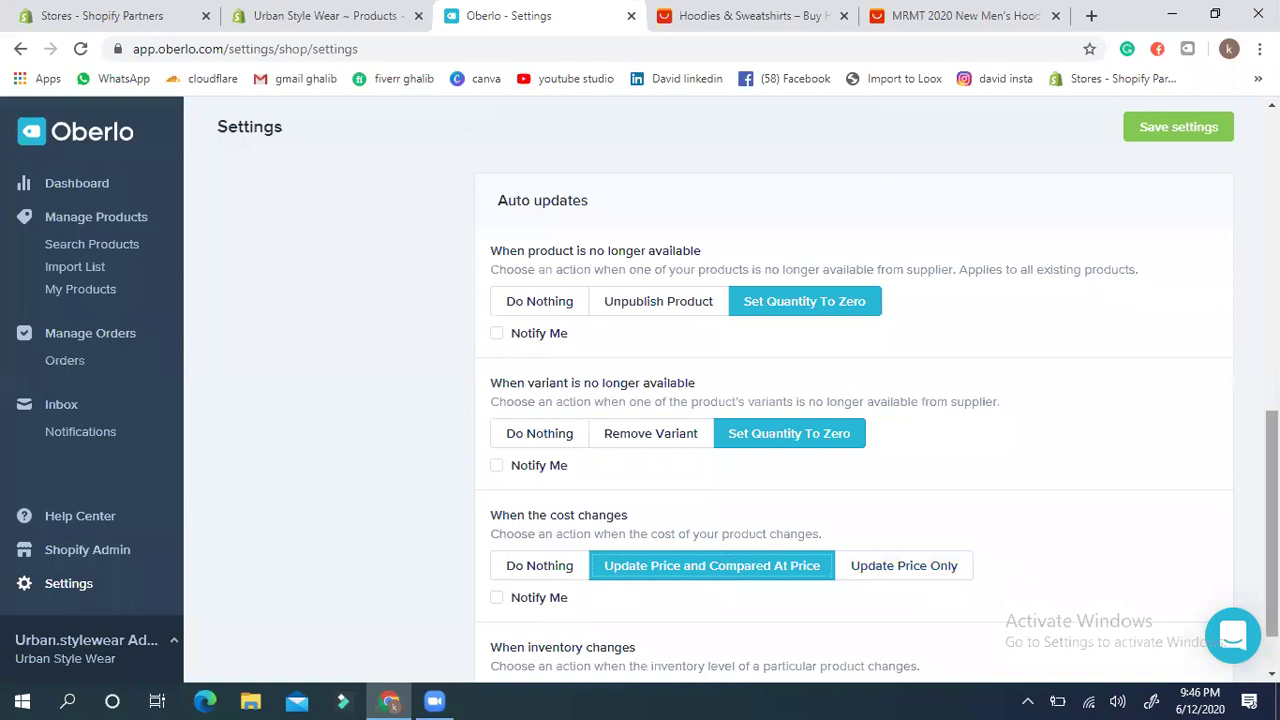
scroll(1272, 520, down, 1)
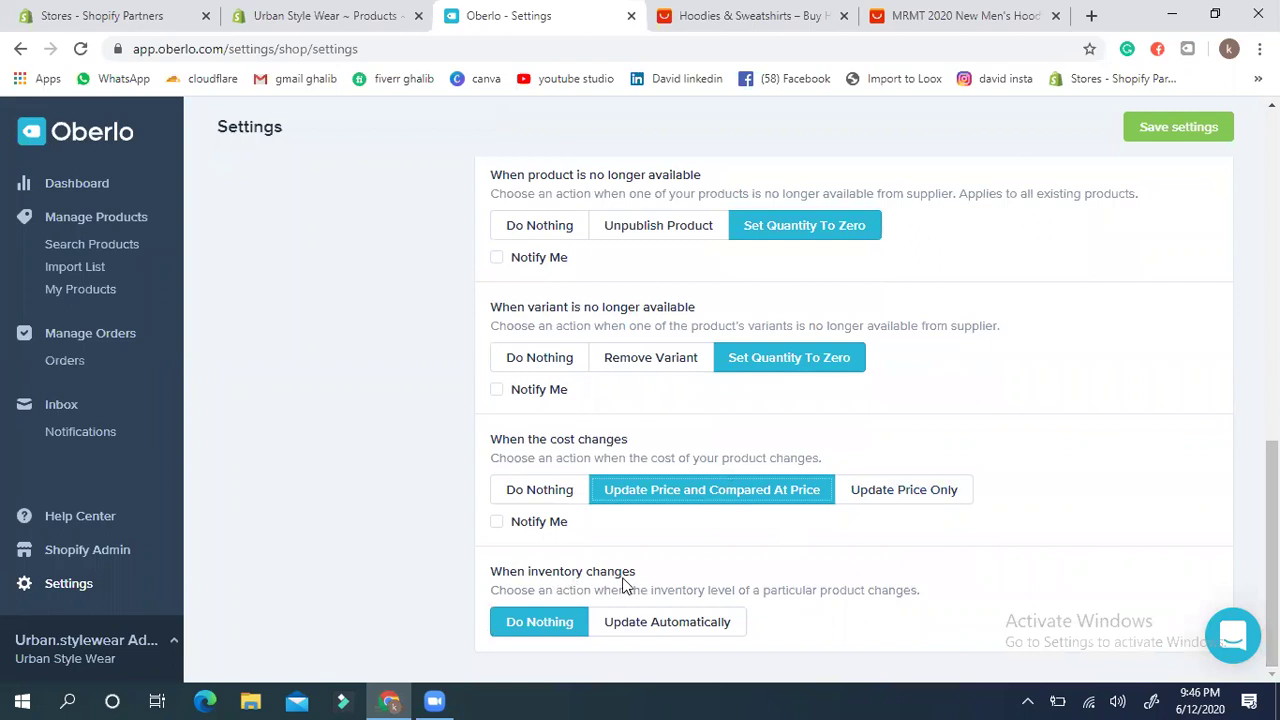
click(668, 630)
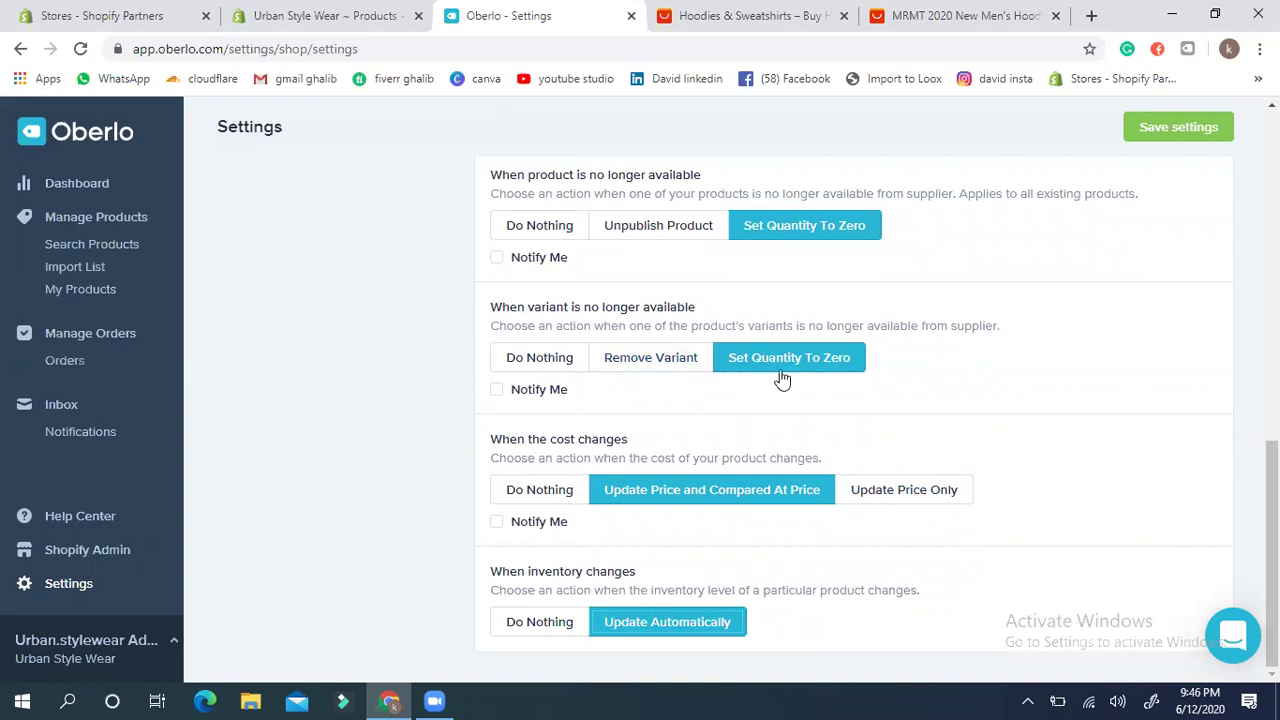
Step: Set the auto update for variants that are no longer available to Remove Variant and save the settings
click(658, 368)
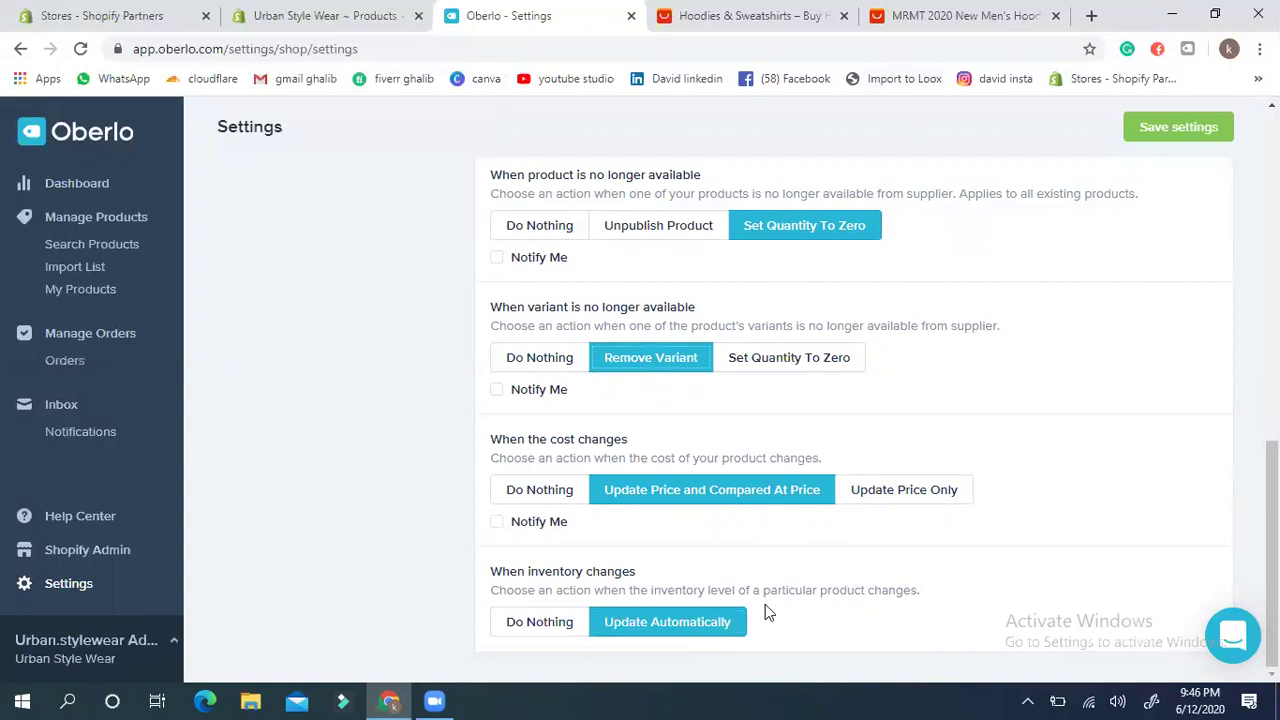
scroll(853, 400, up, 6)
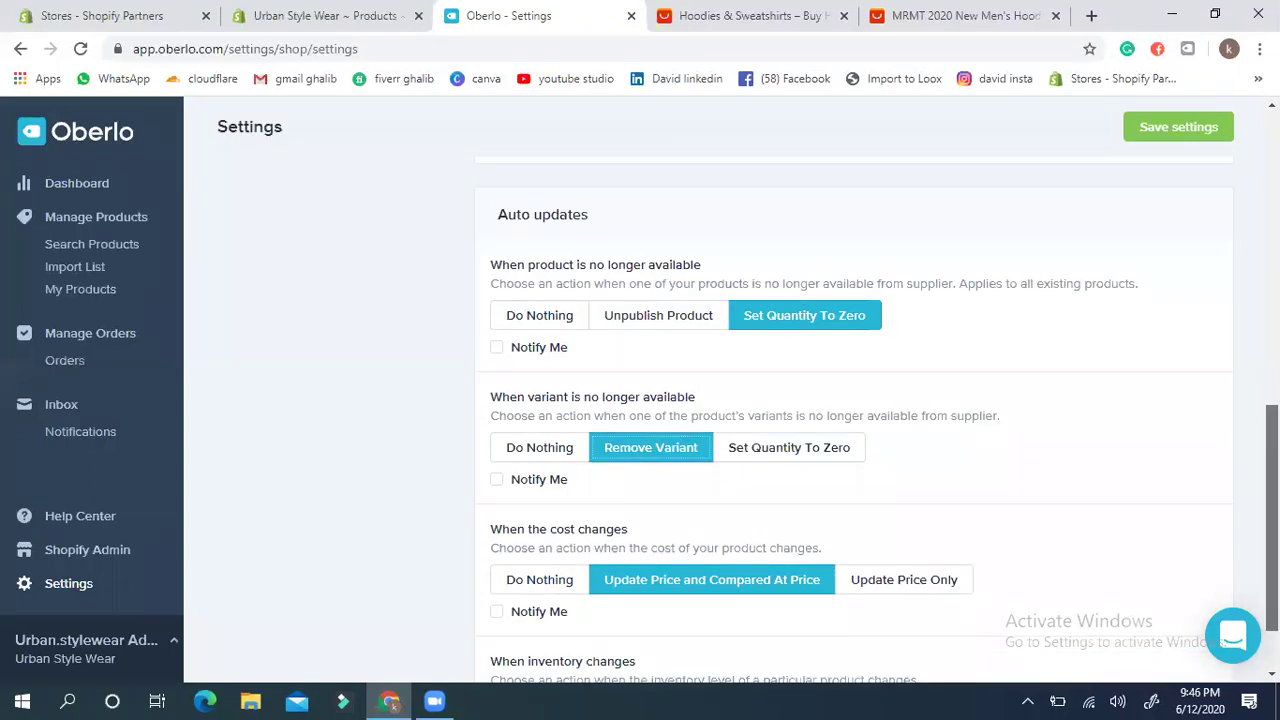
mouse_move(713, 478)
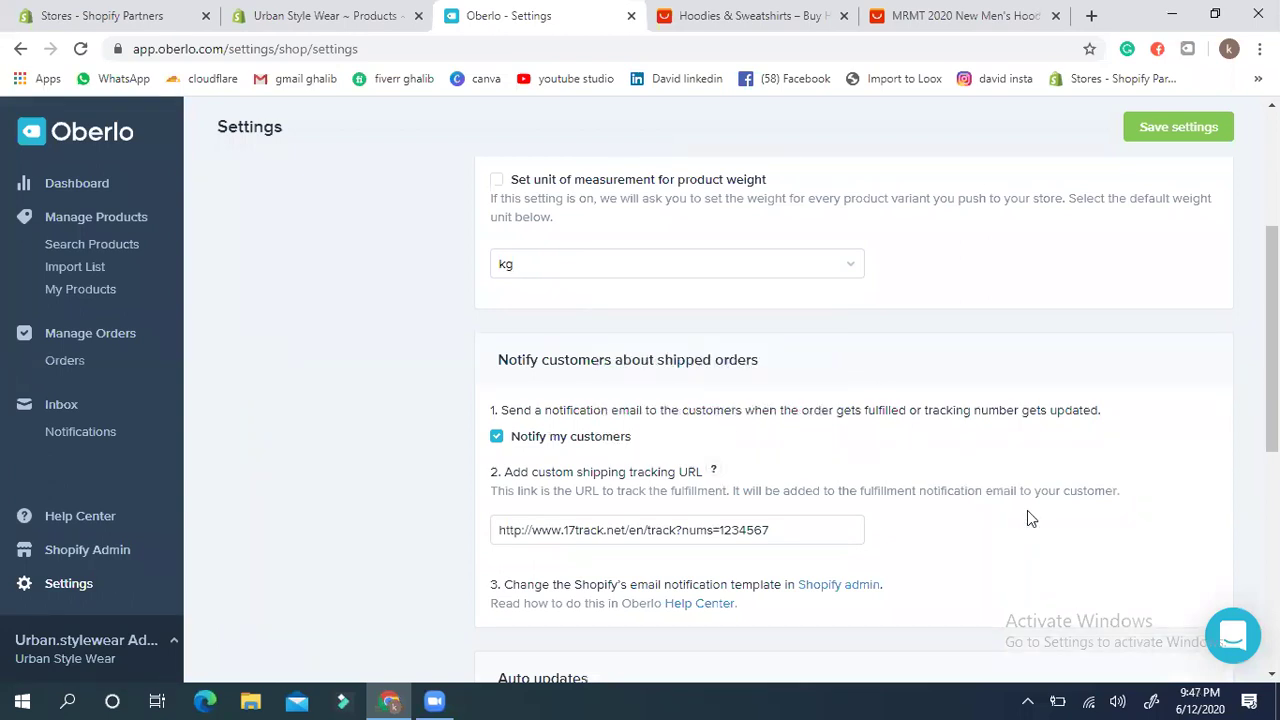
scroll(757, 400, up, 3)
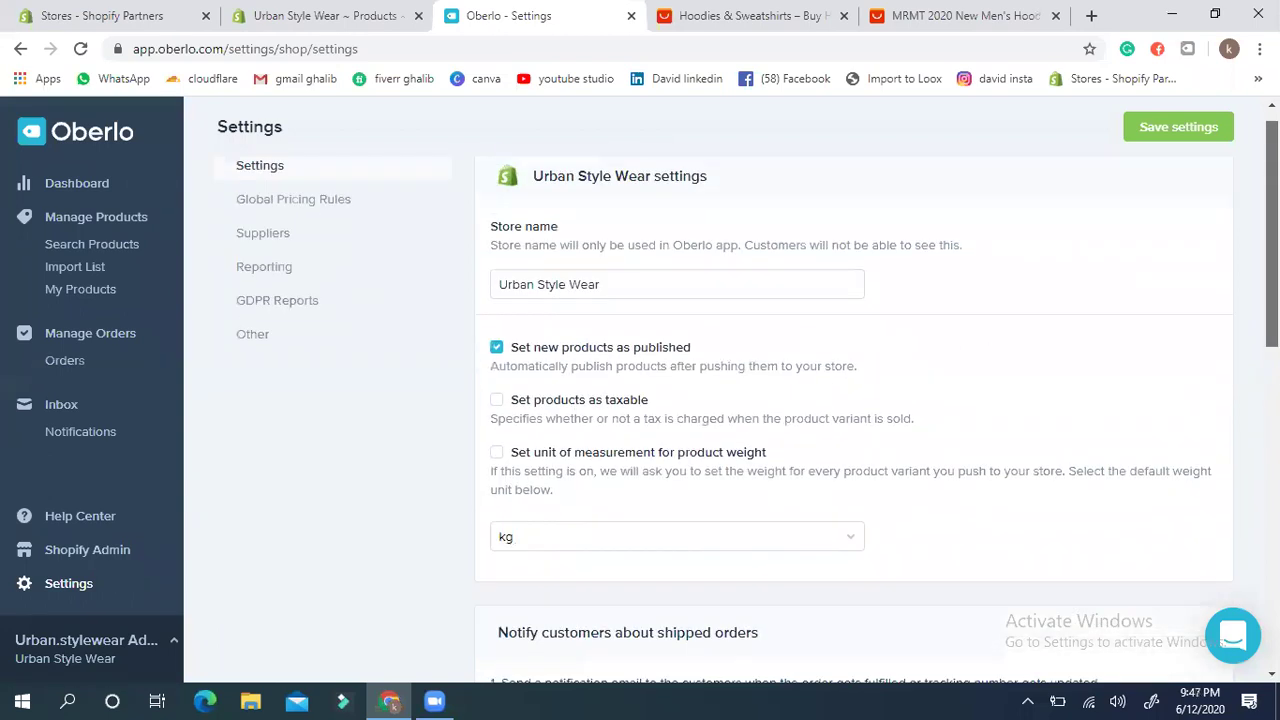
scroll(757, 400, up, 1)
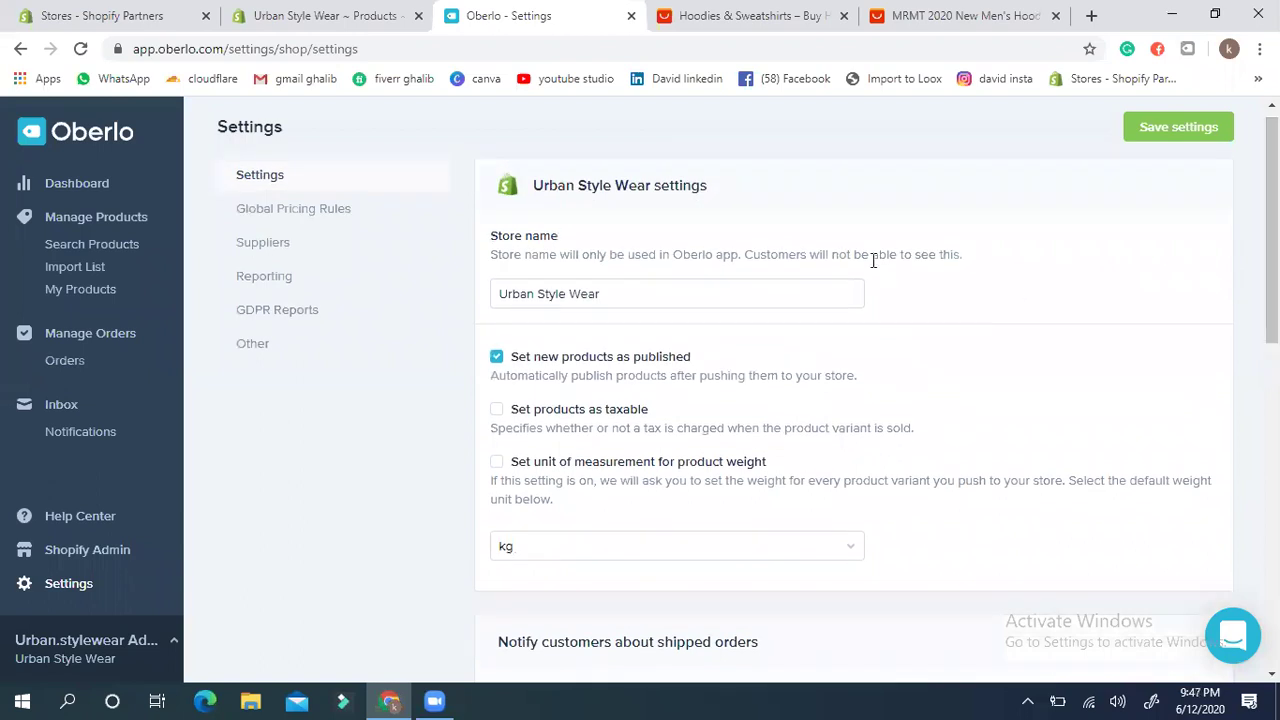
click(1176, 134)
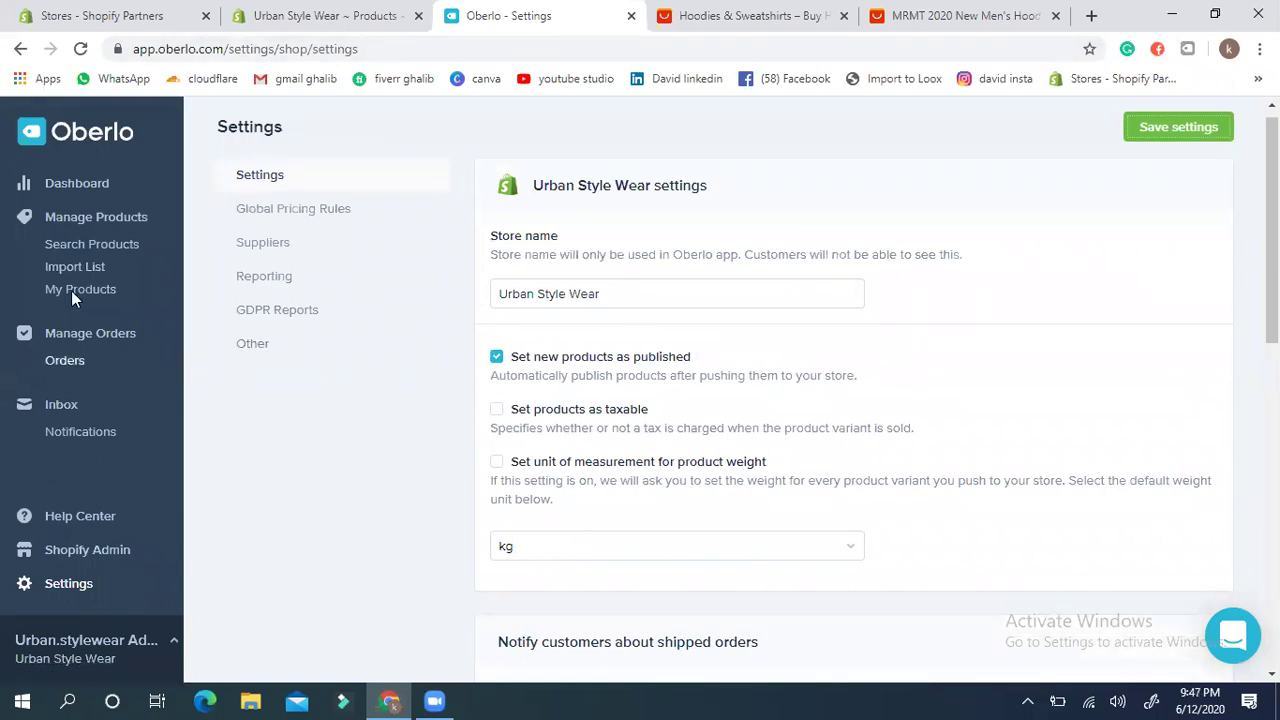
Step: Return to the Oberlo dashboard, switch to AliExpress and examine the ePacket labels in the Hoodies & Sweatshirts listing
click(80, 192)
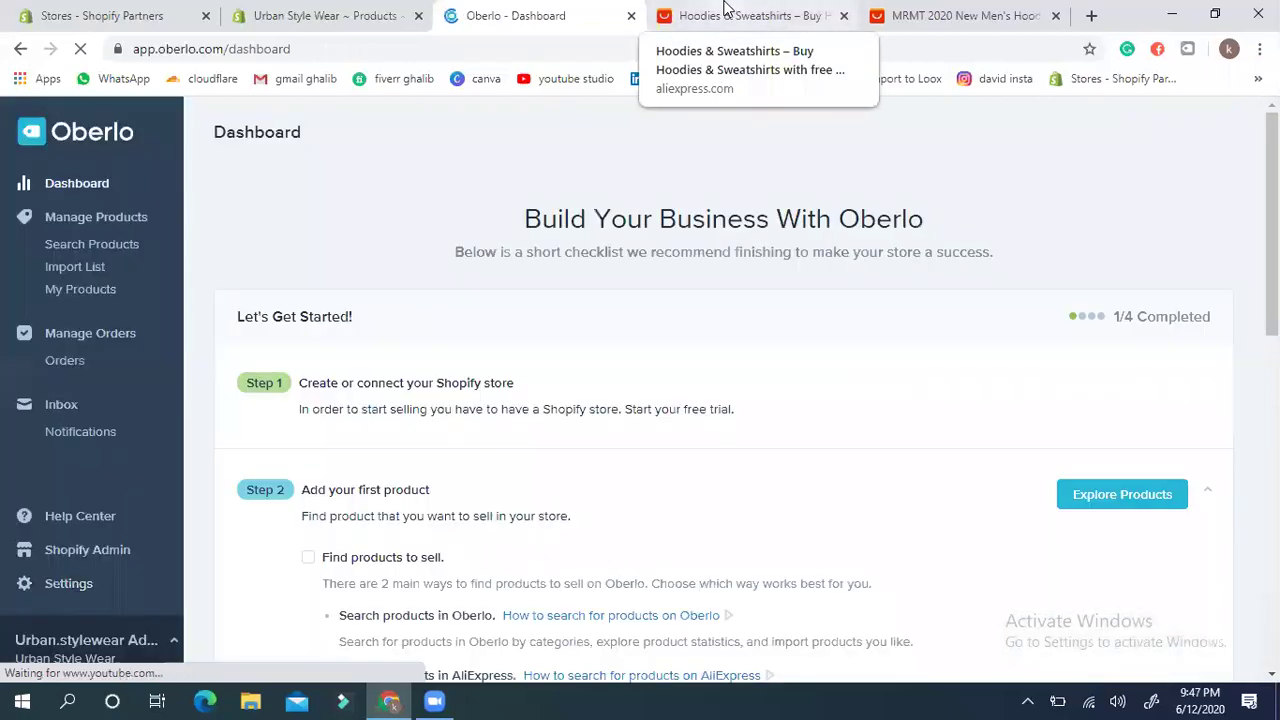
click(726, 10)
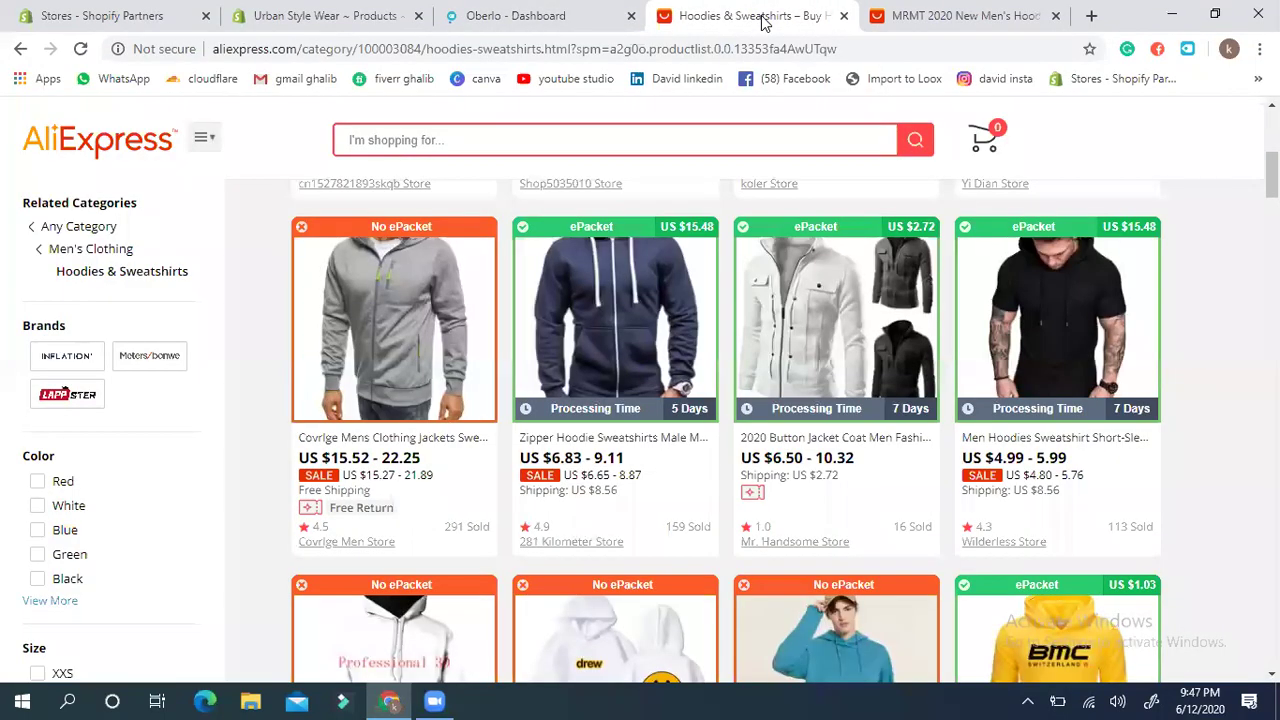
click(943, 10)
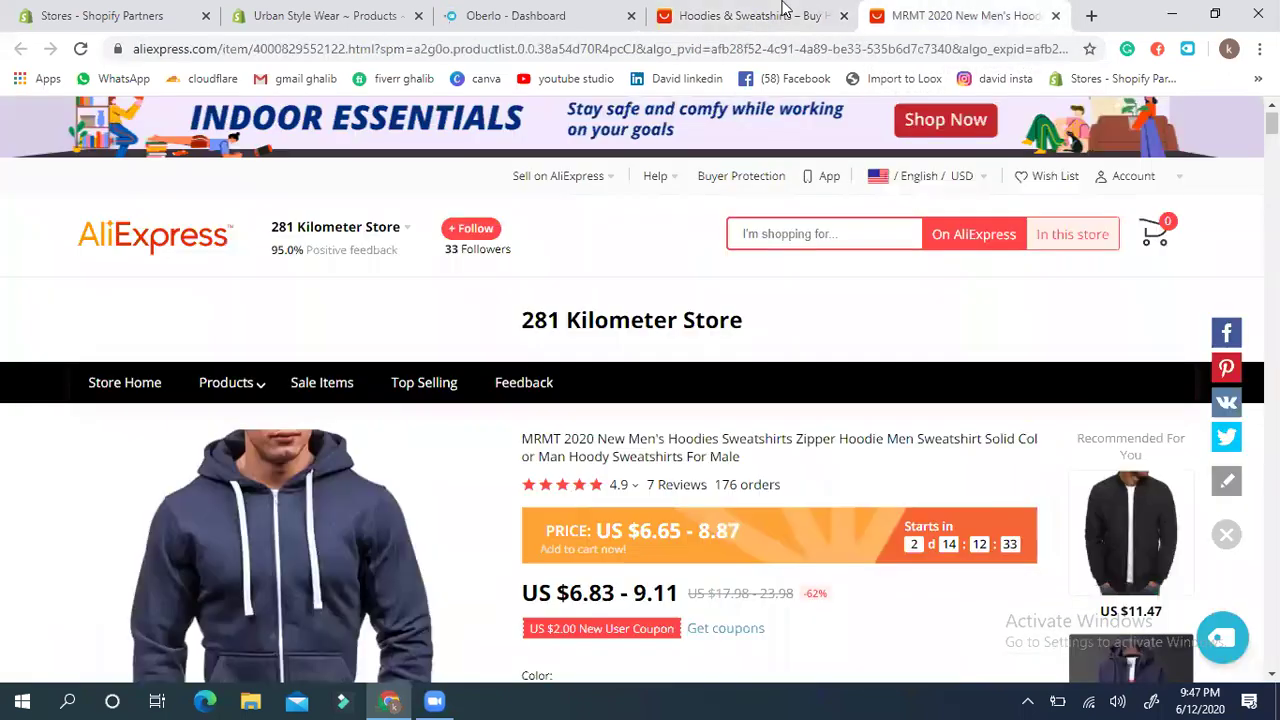
click(716, 10)
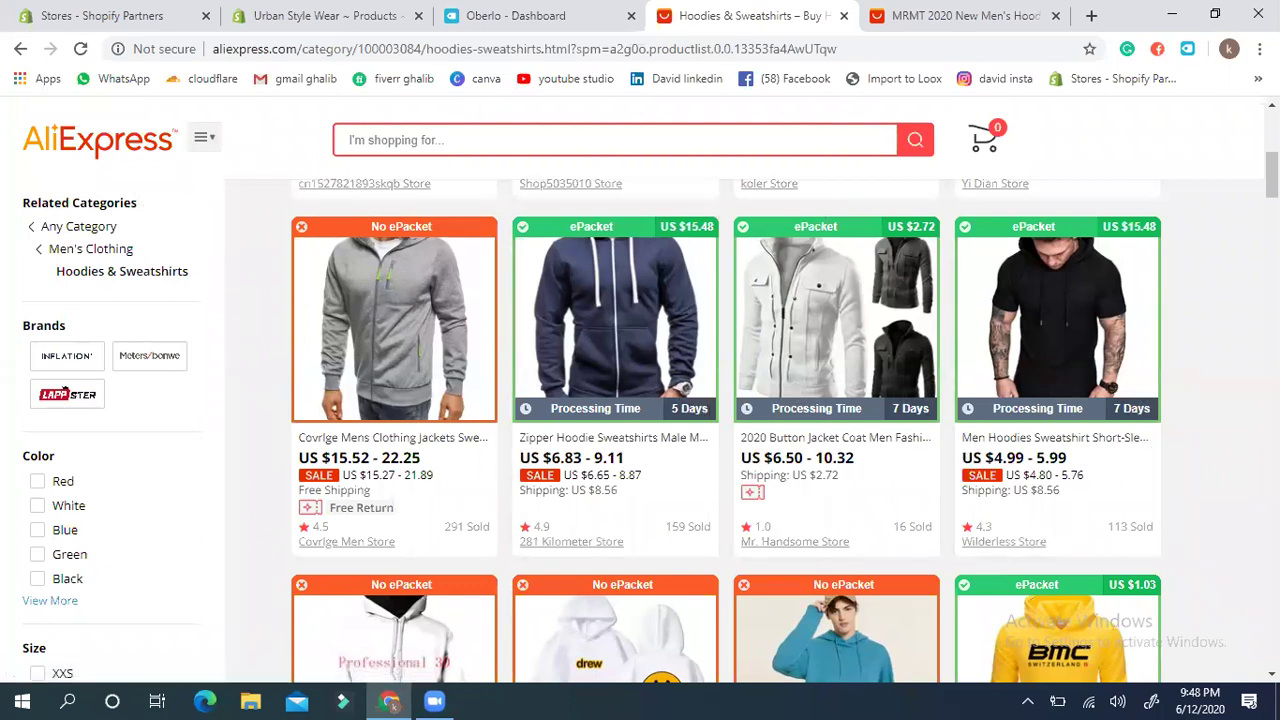
scroll(700, 400, up, 4)
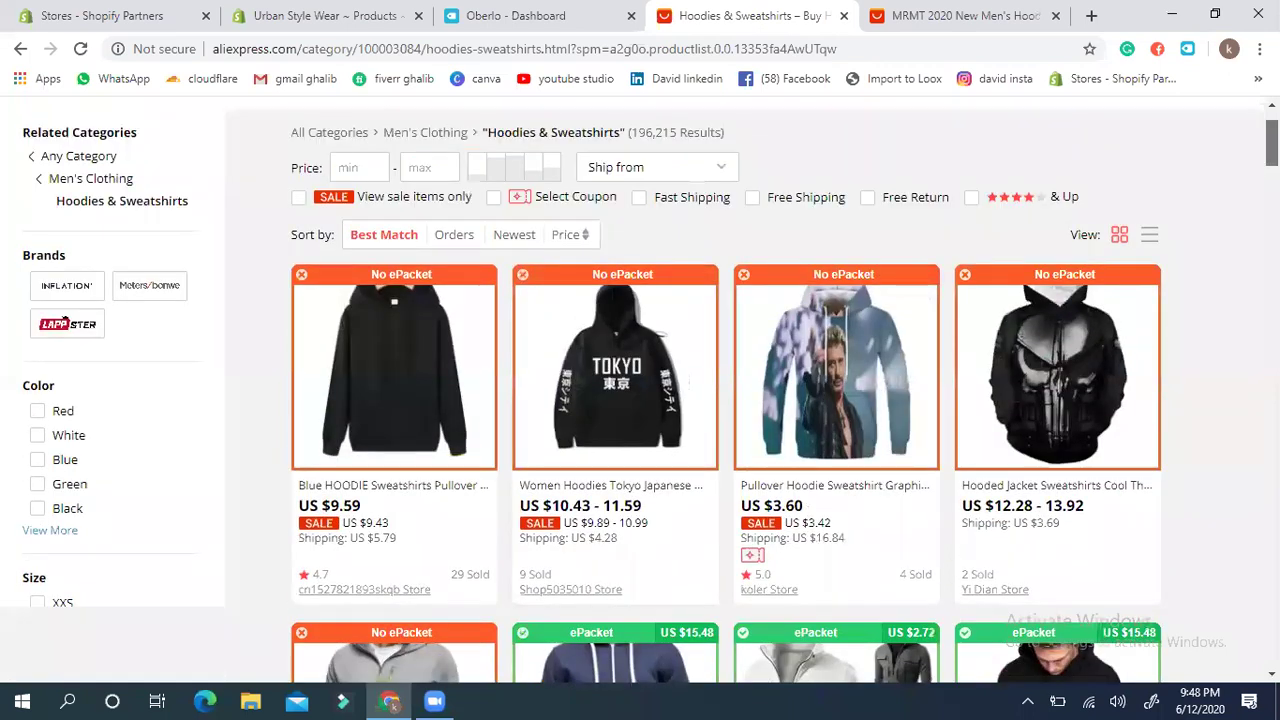
scroll(700, 400, down, 4)
scroll(700, 400, up, 5)
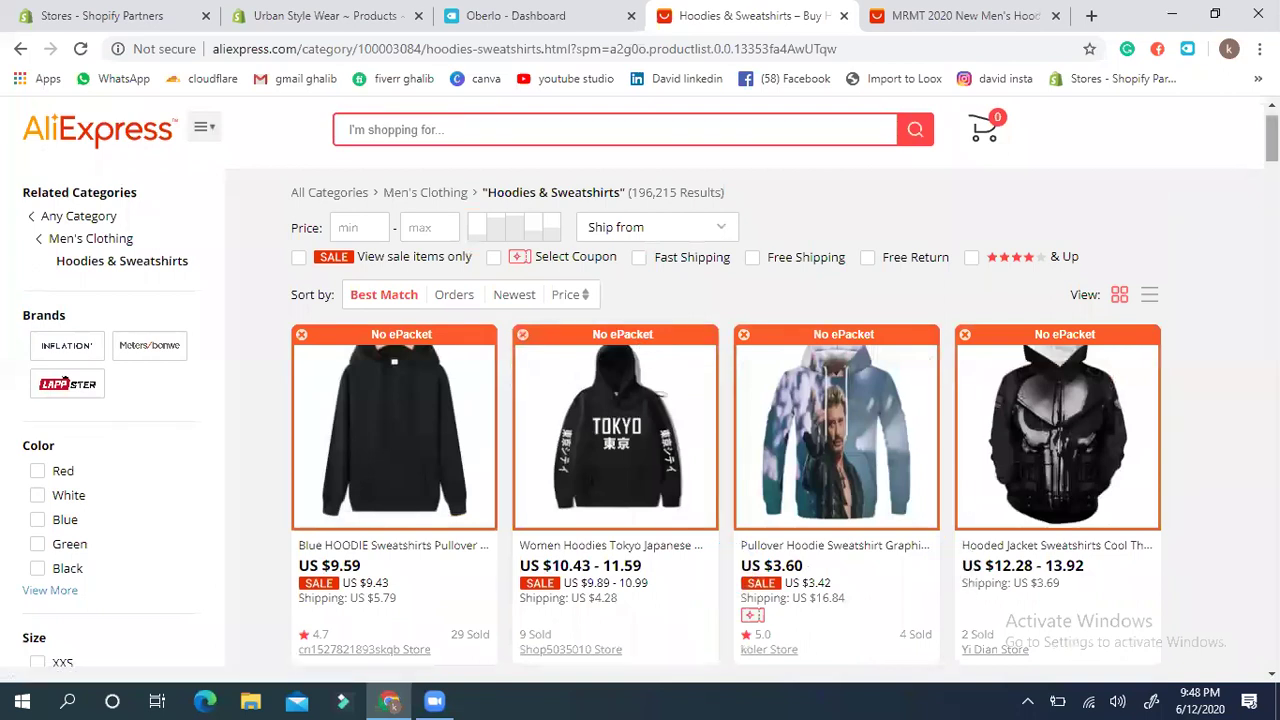
scroll(745, 420, down, 4)
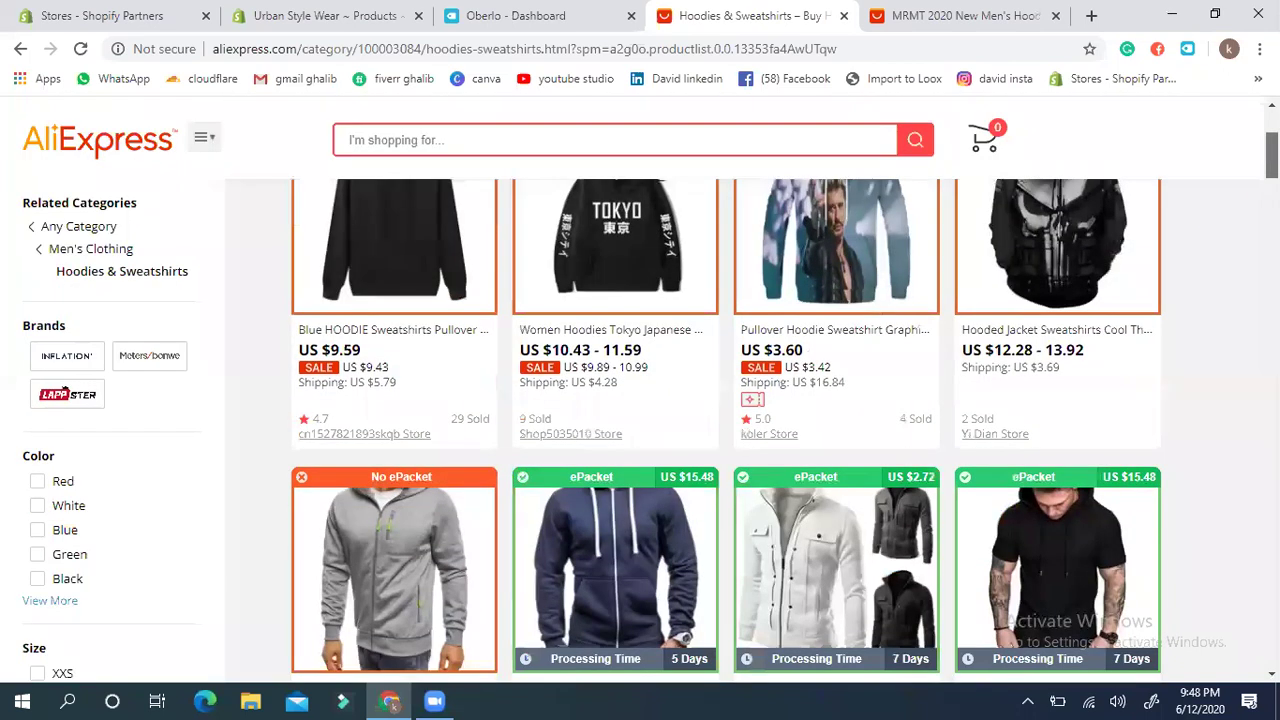
scroll(745, 420, down, 1)
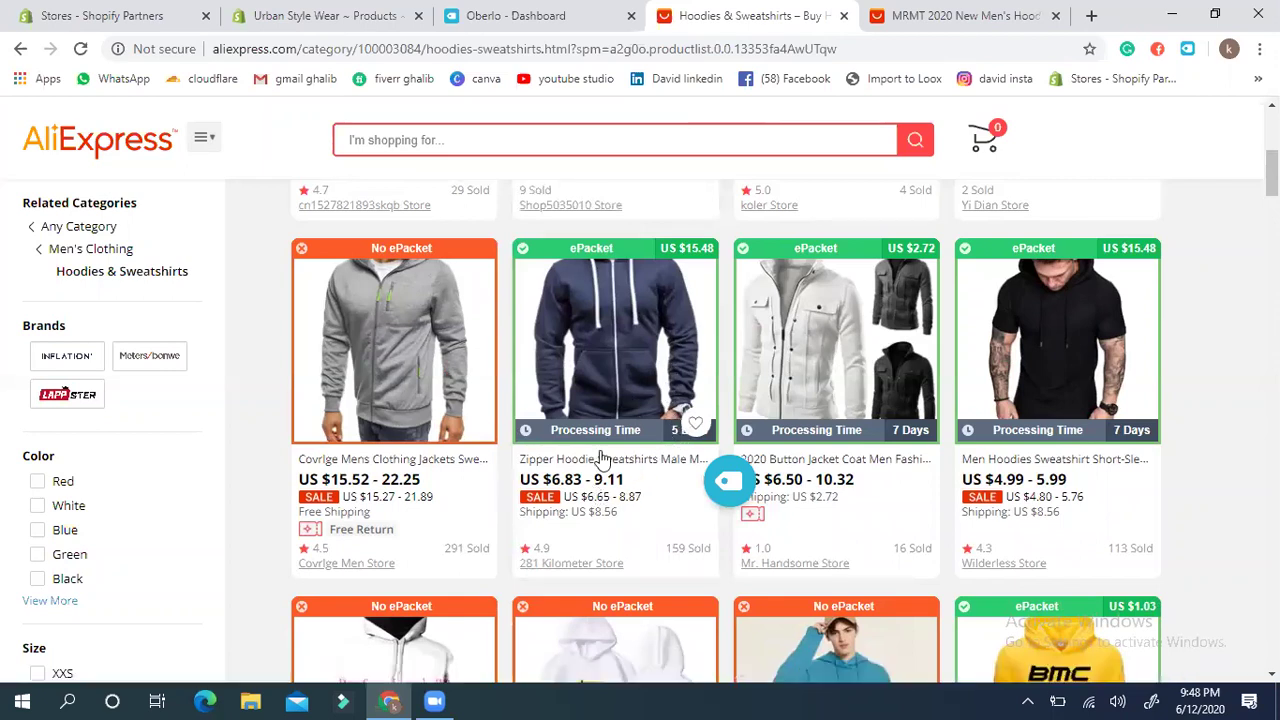
Step: Review the product page of the navy zipper hoodie from 281 Kilometer Store and push the hoodie to Oberlo
click(628, 372)
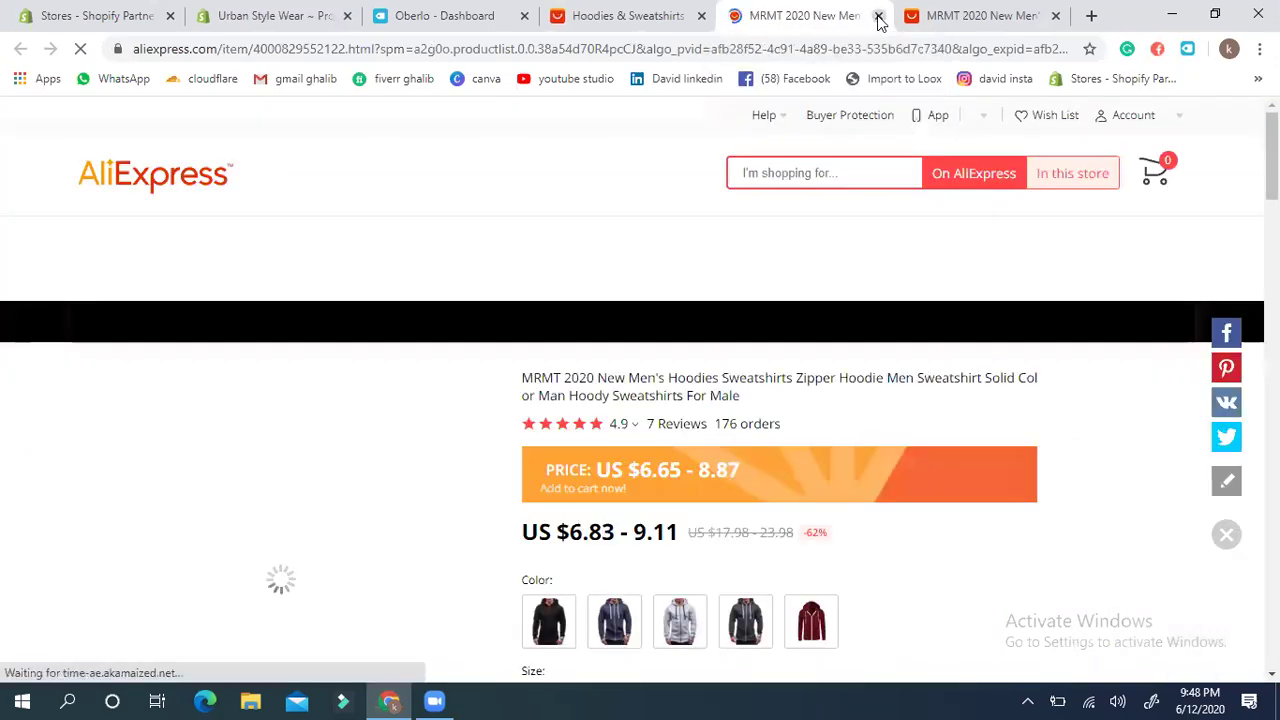
click(877, 16)
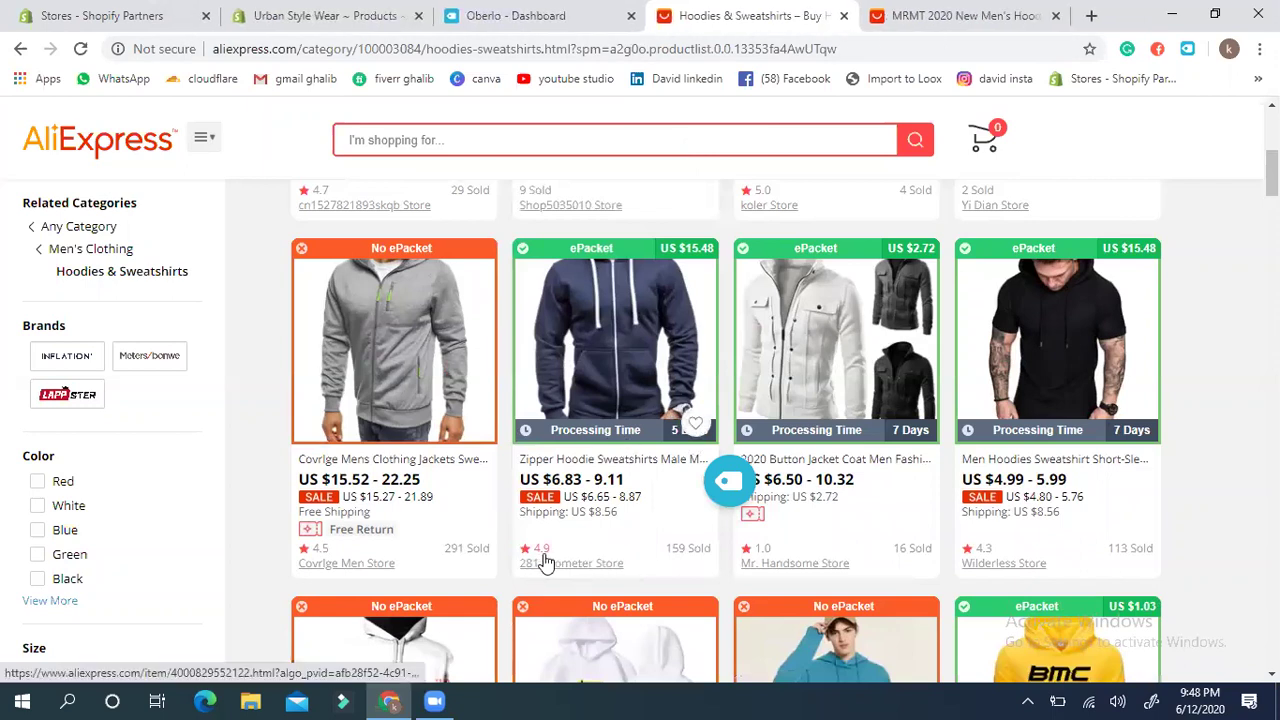
click(617, 399)
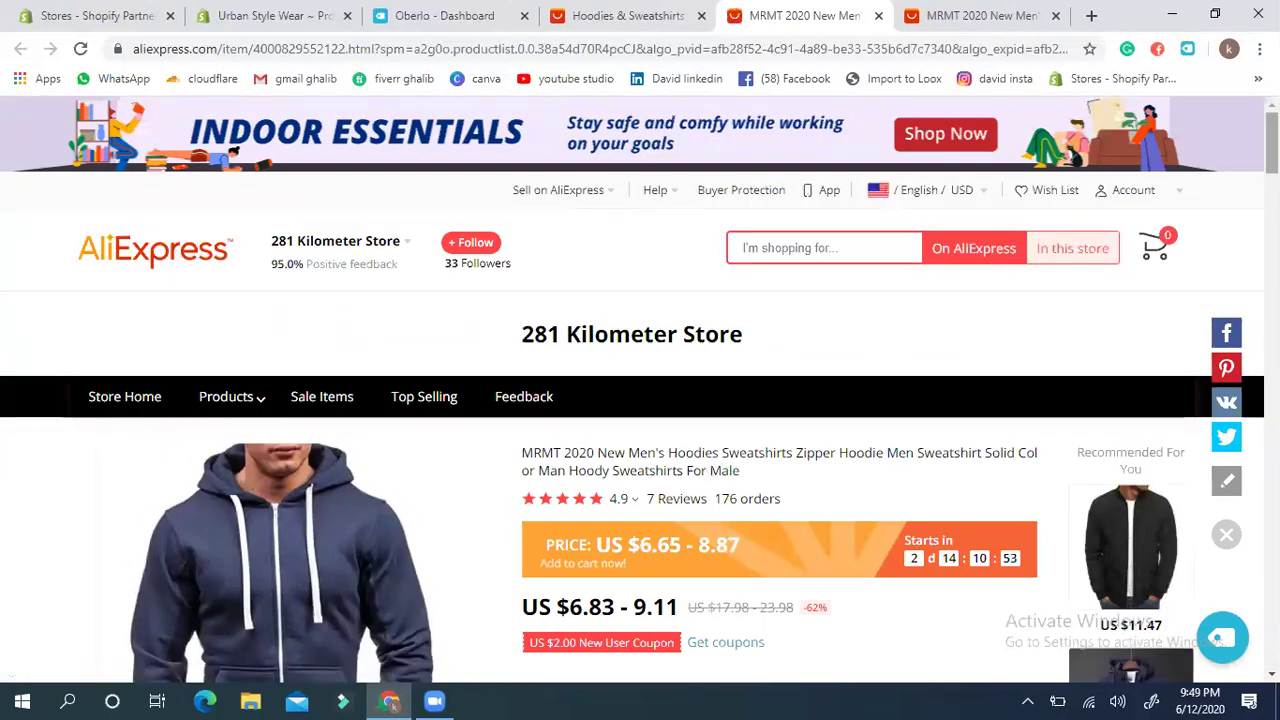
scroll(640, 390, down, 9)
scroll(640, 390, down, 10)
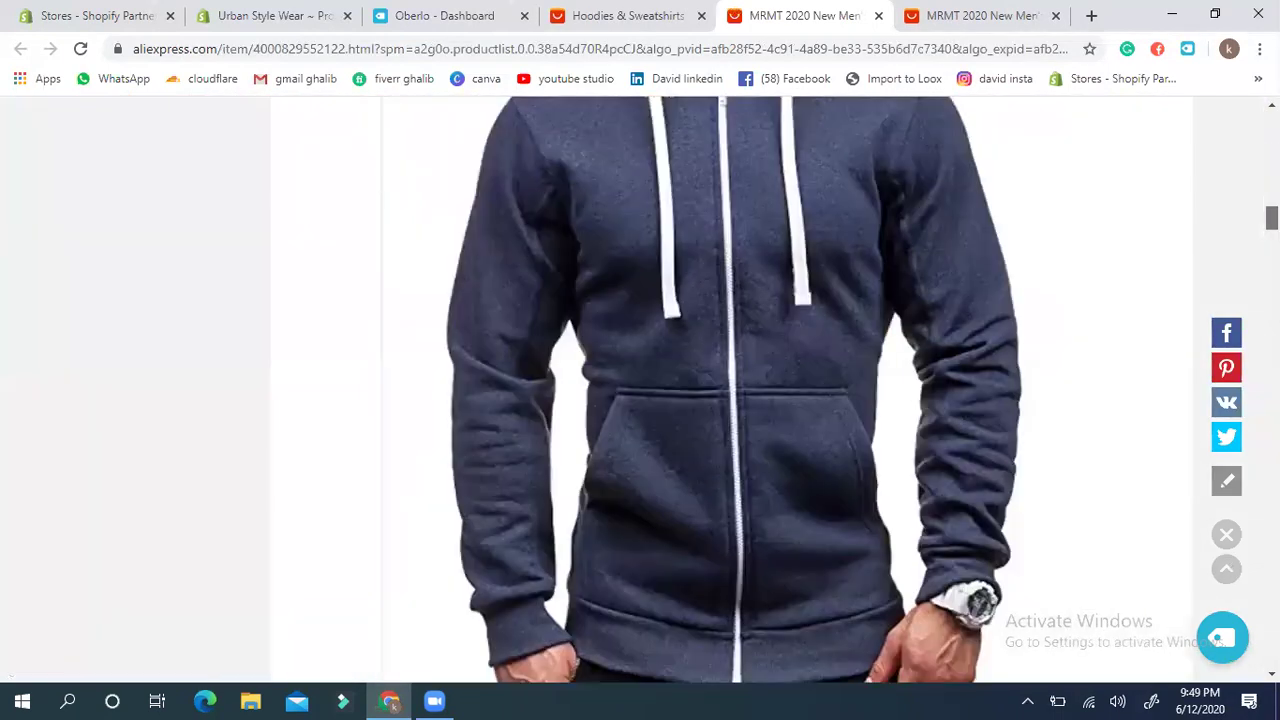
scroll(640, 390, down, 10)
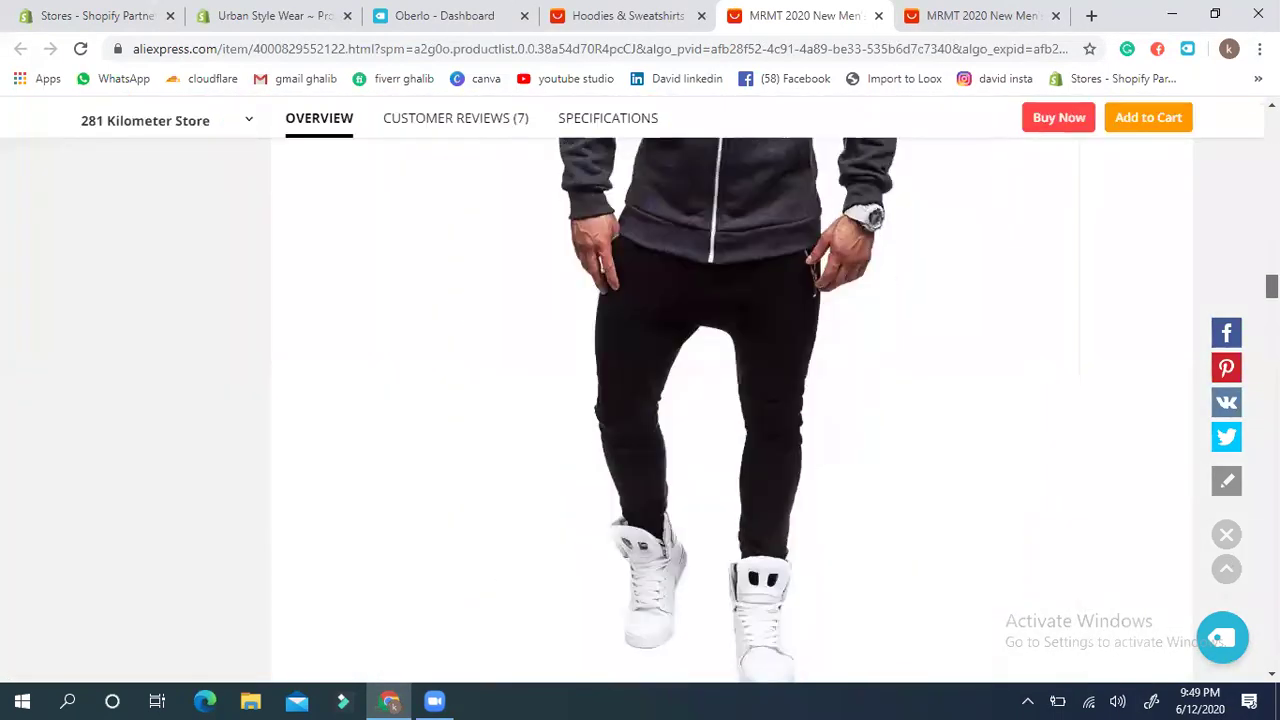
scroll(640, 390, up, 15)
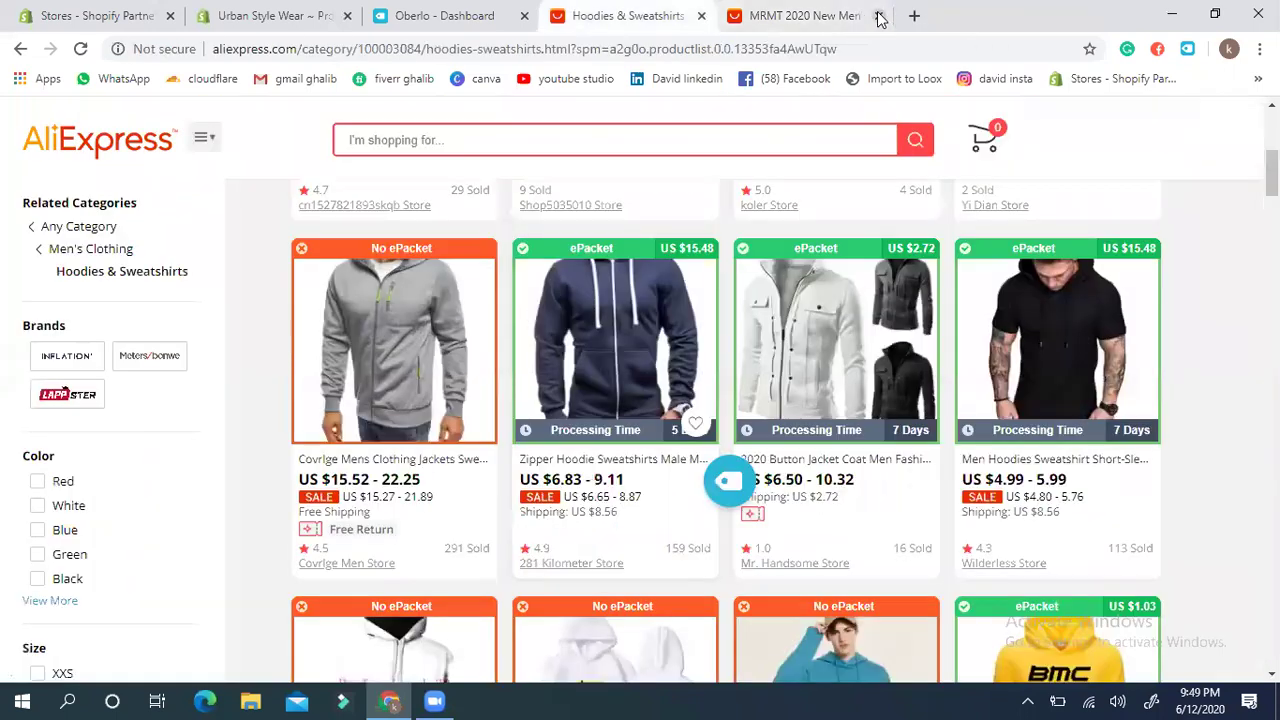
click(879, 16)
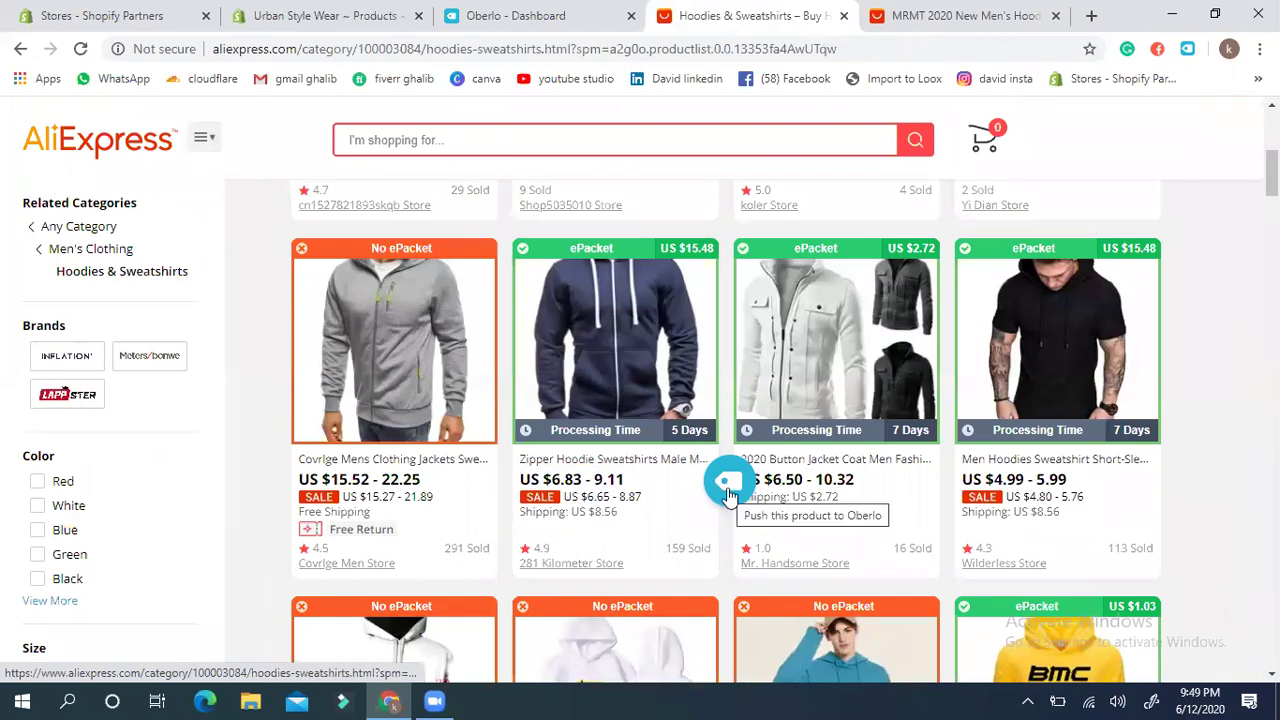
click(728, 488)
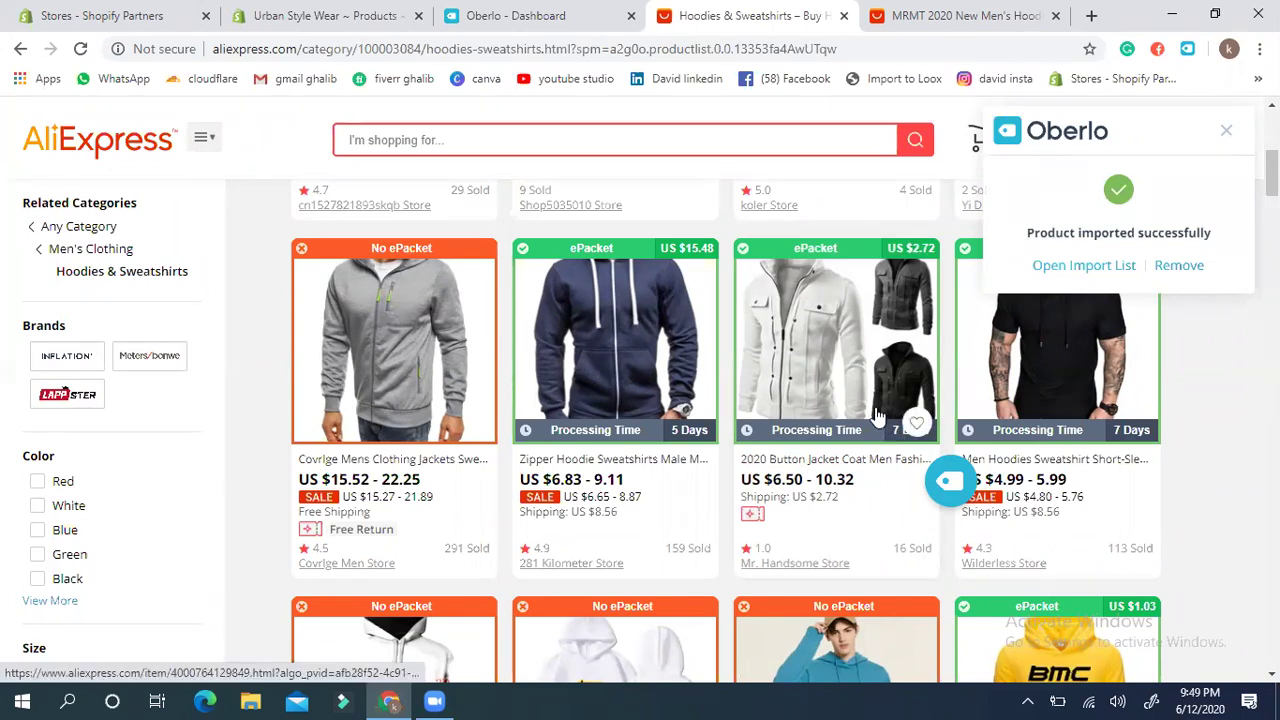
Step: Open the 2020 Button Jacket Coat product page and examine its photos, rating, price, colours, sizes and shipping origins
click(838, 338)
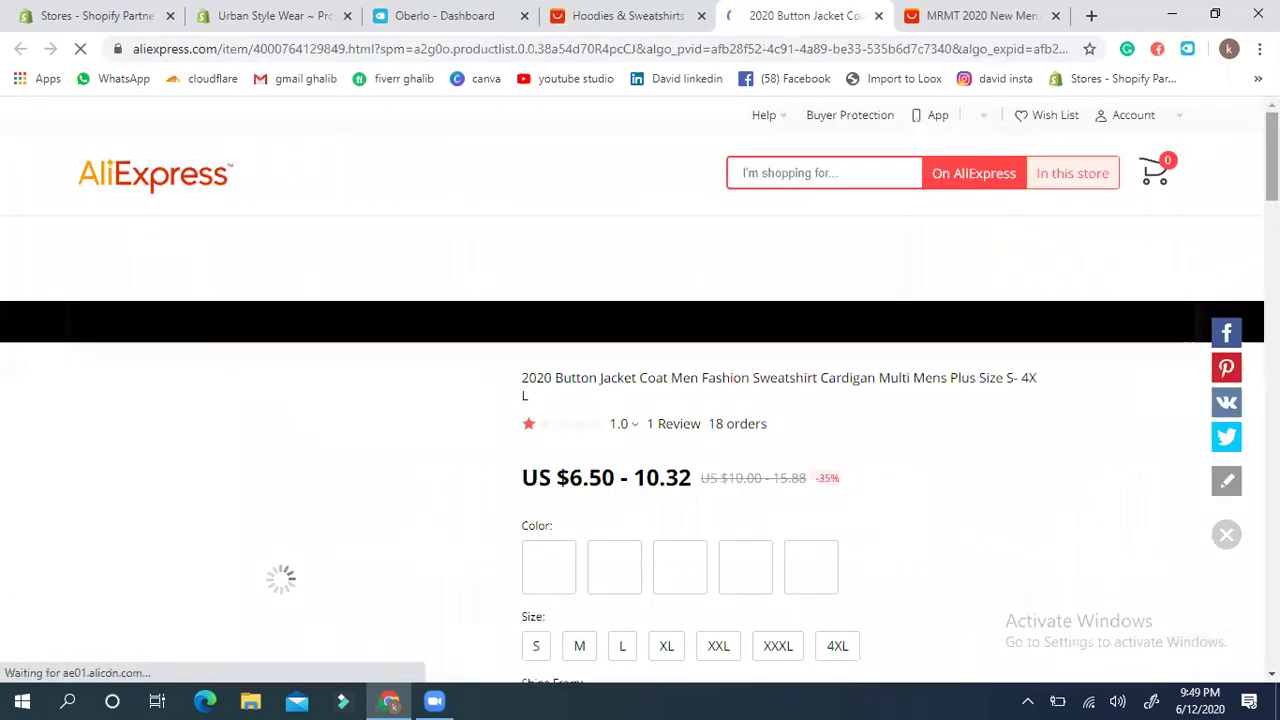
scroll(703, 600, down, 3)
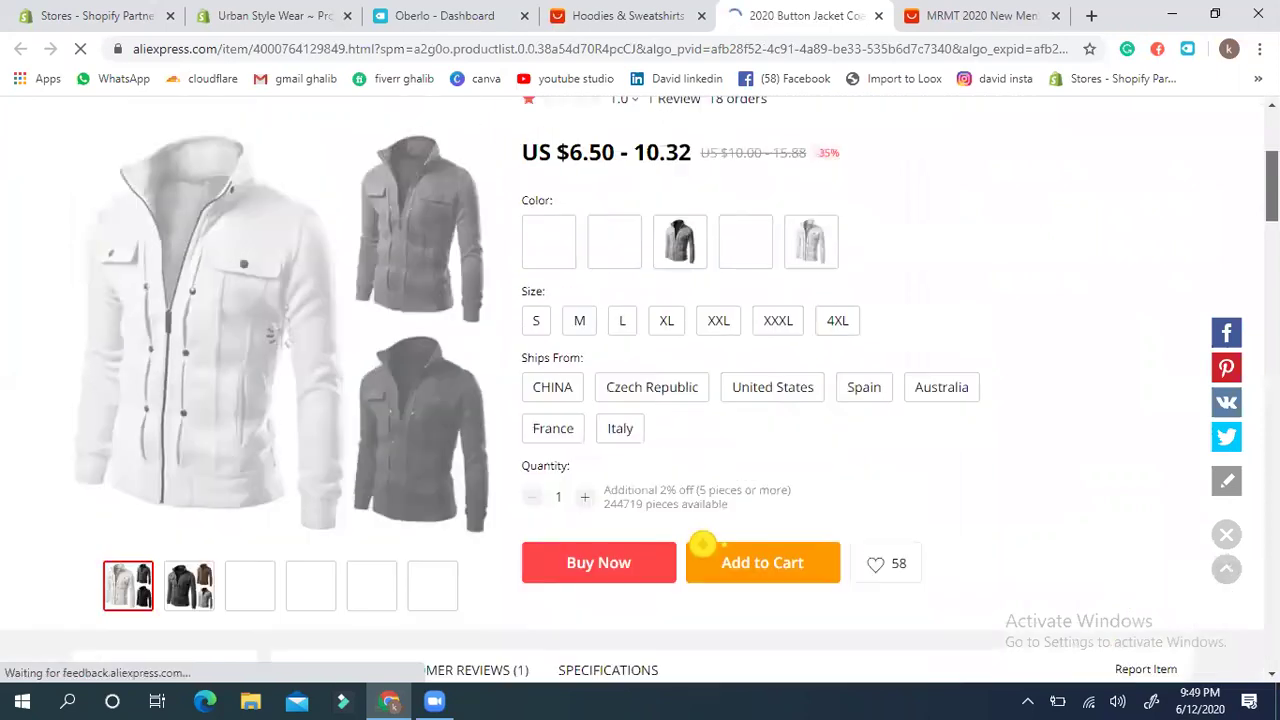
scroll(703, 607, down, 1)
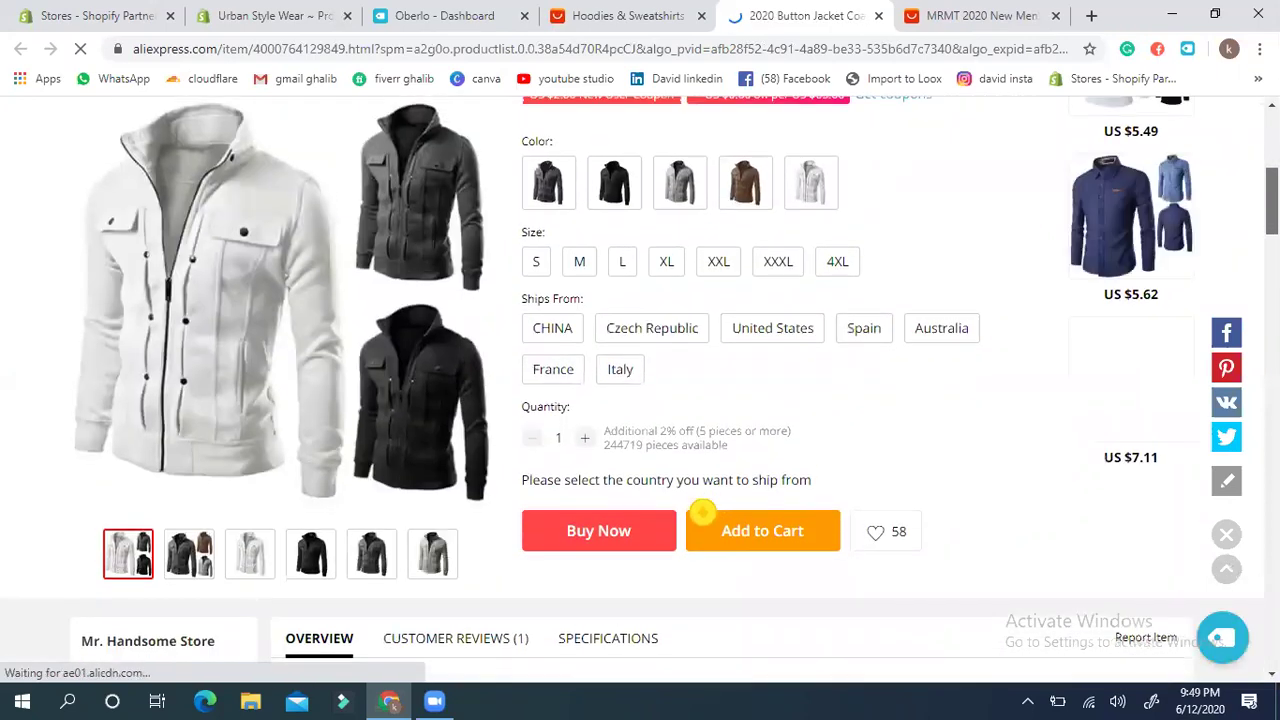
scroll(703, 512, down, 8)
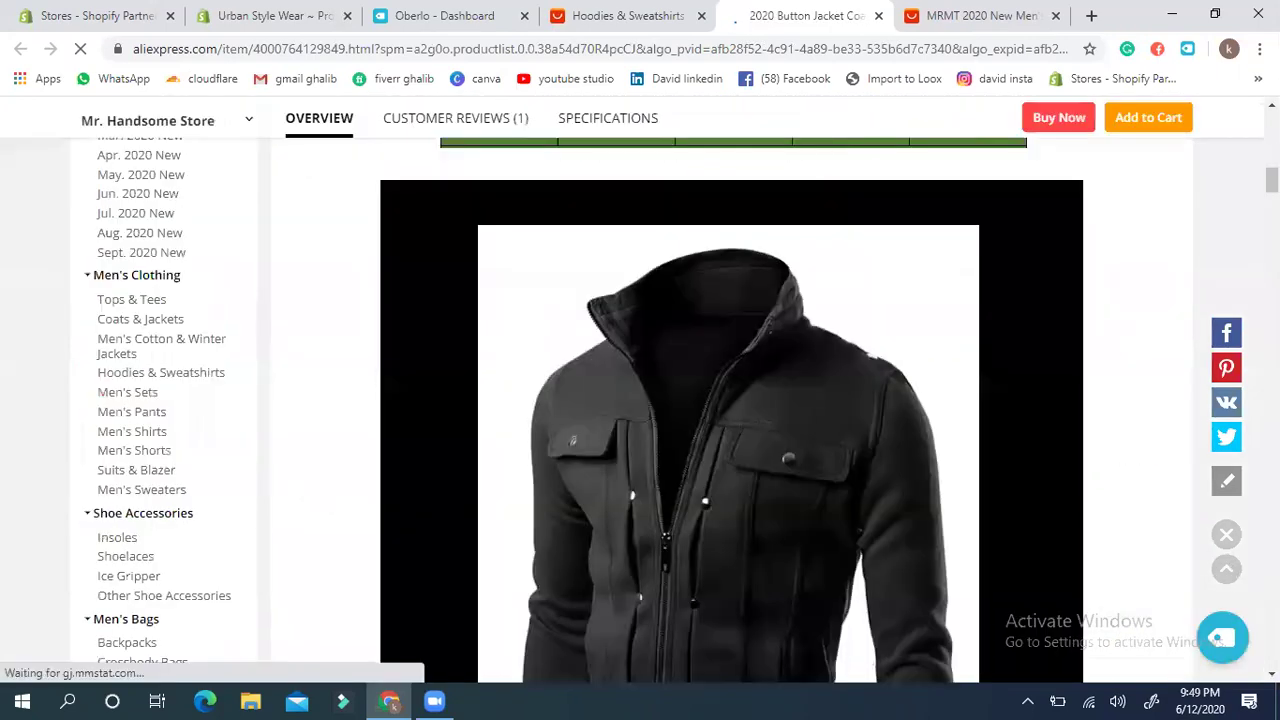
scroll(703, 512, up, 3)
scroll(703, 683, up, 10)
scroll(703, 683, up, 1)
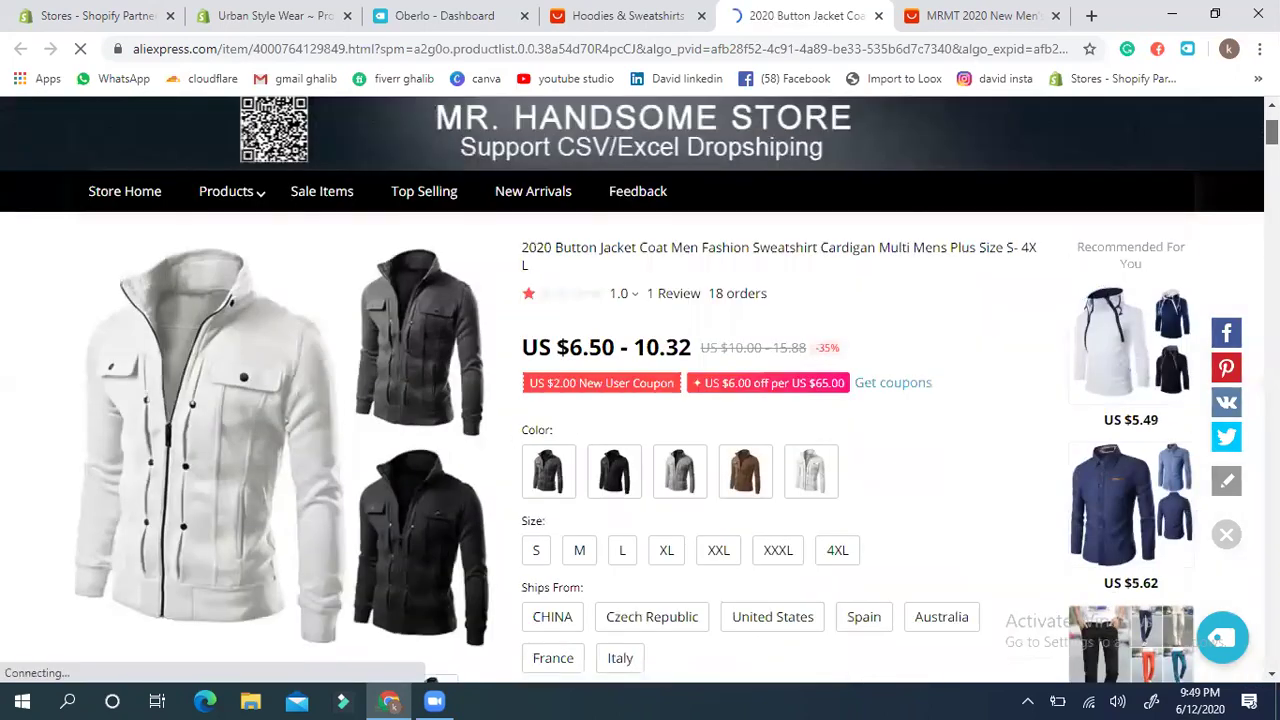
scroll(703, 683, down, 1)
scroll(703, 682, down, 1)
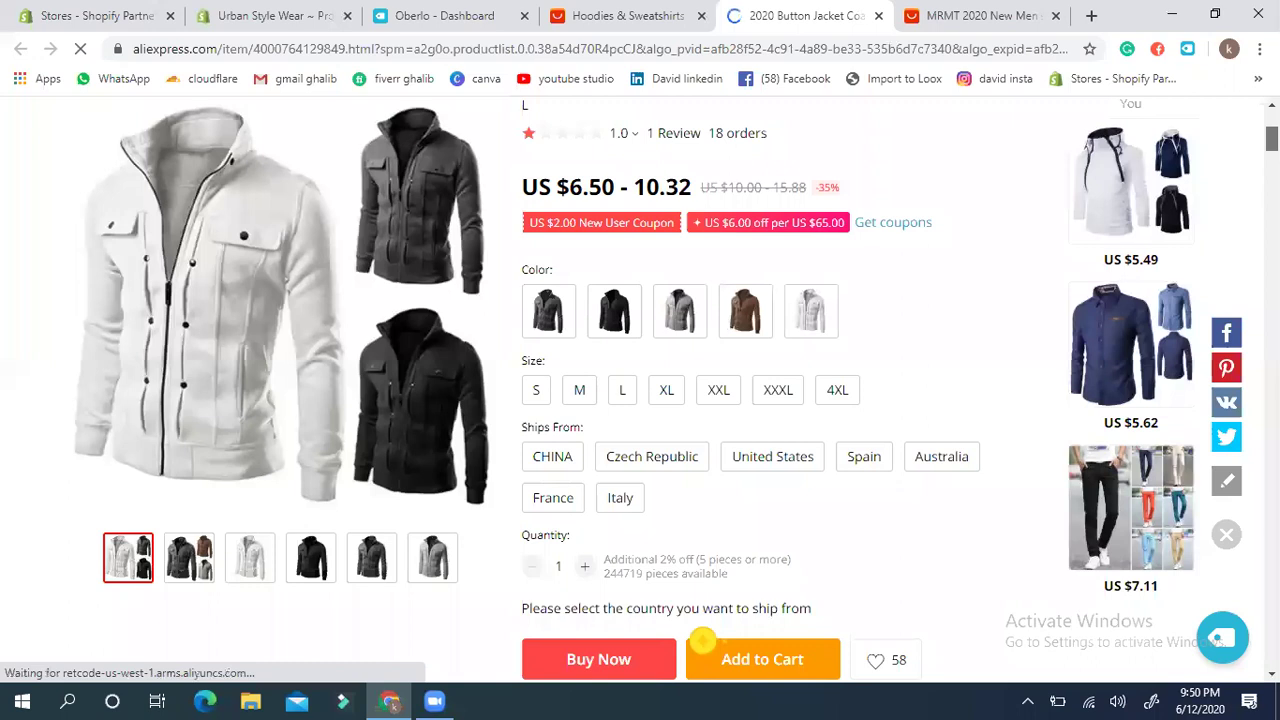
scroll(703, 638, down, 1)
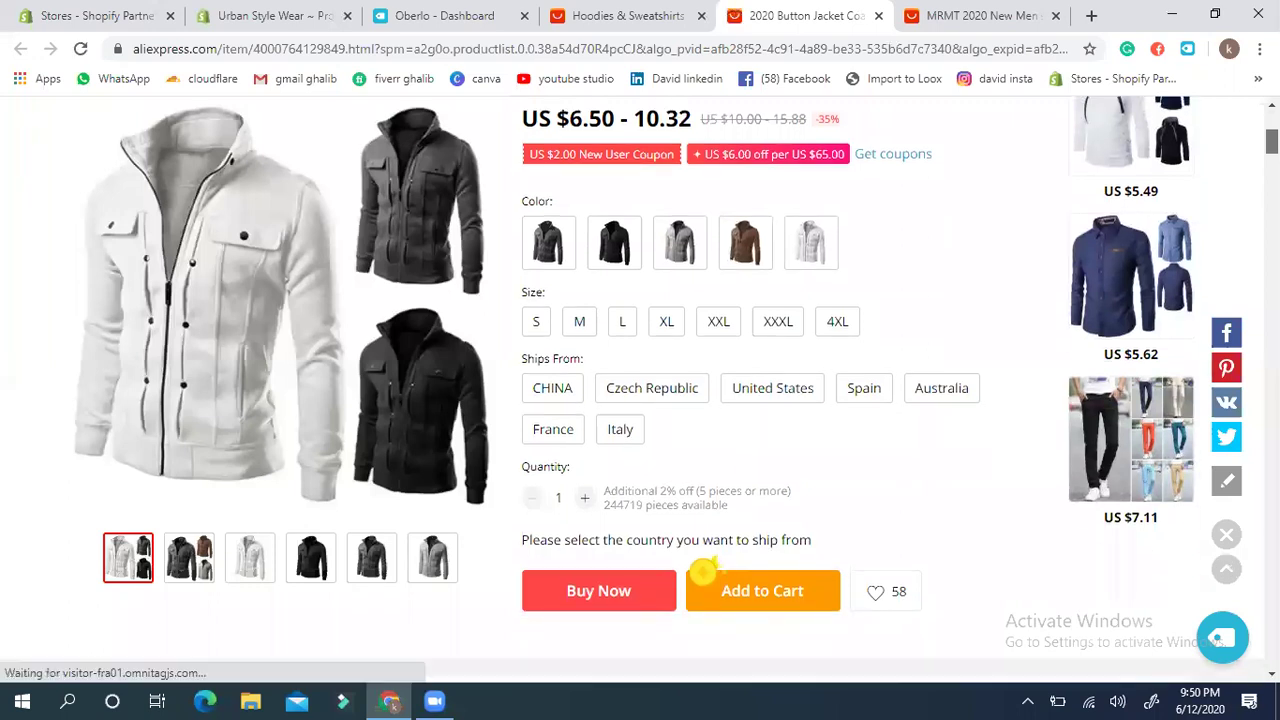
scroll(703, 568, up, 3)
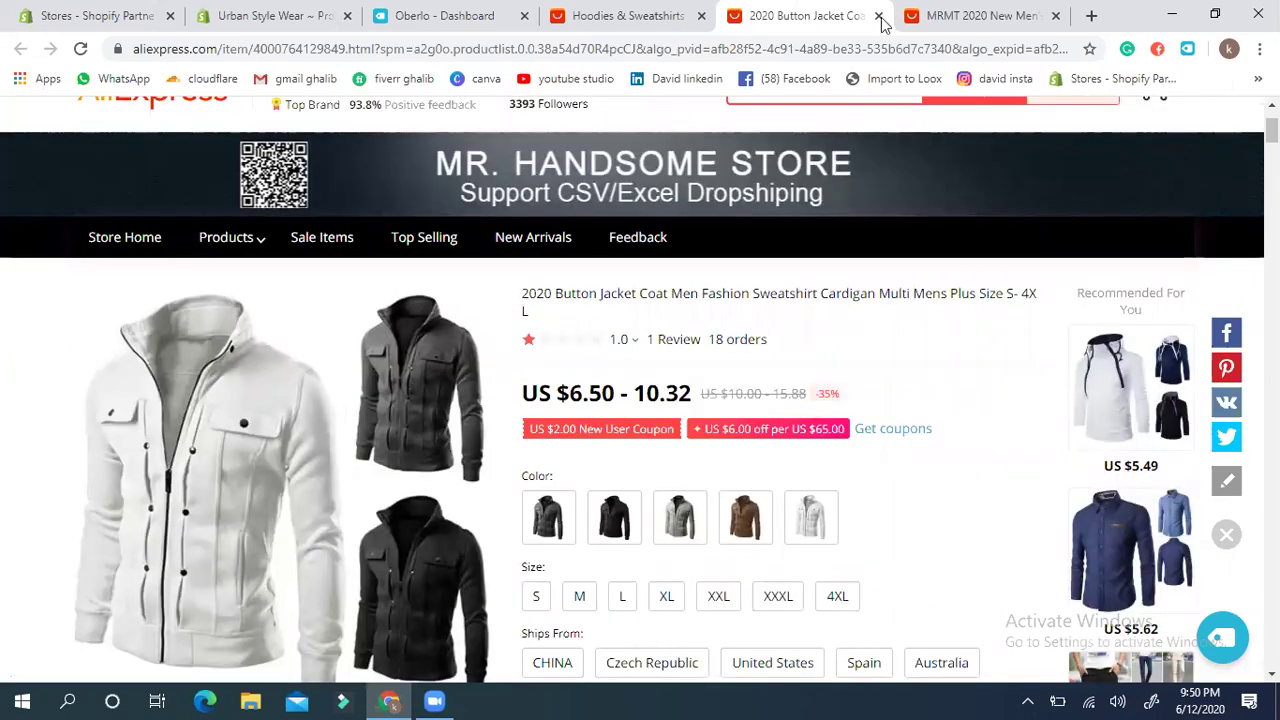
Step: Return to the Hoodies & Sweatshirts listing and open the product page of the yellow BMC cycling hoodie from DLP-6 Store
key(ctrl+w)
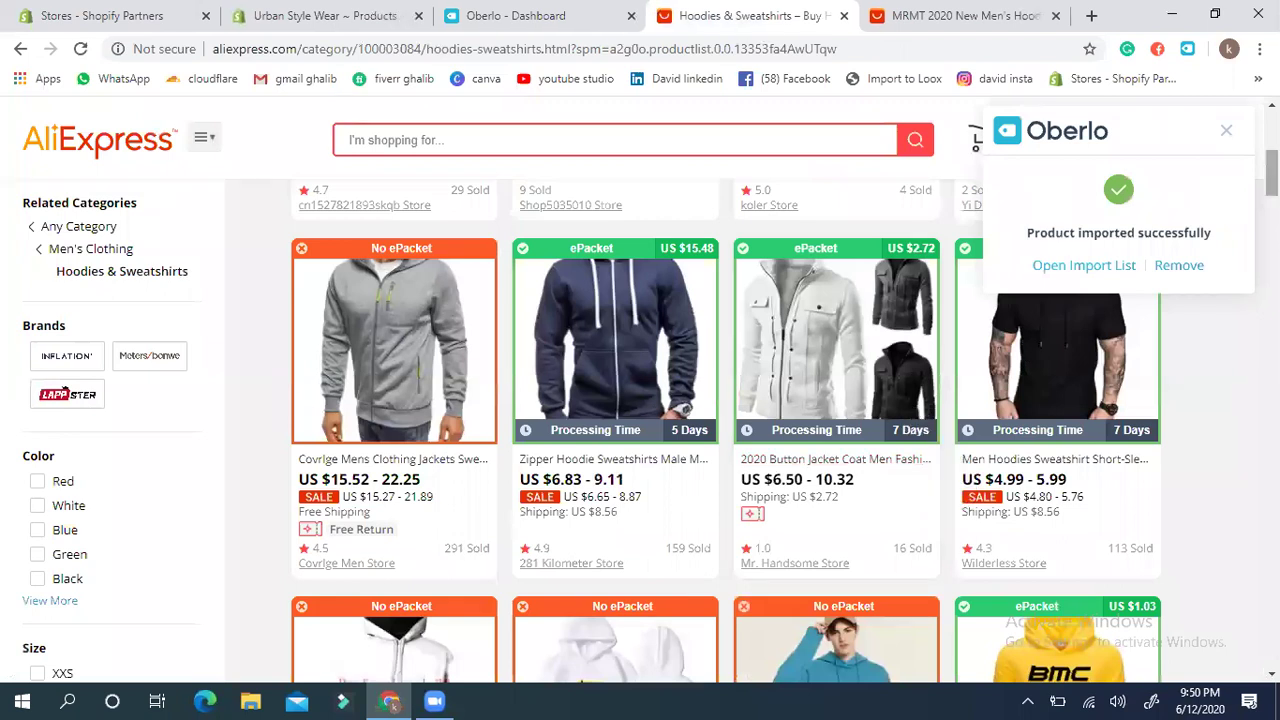
mouse_move(1128, 458)
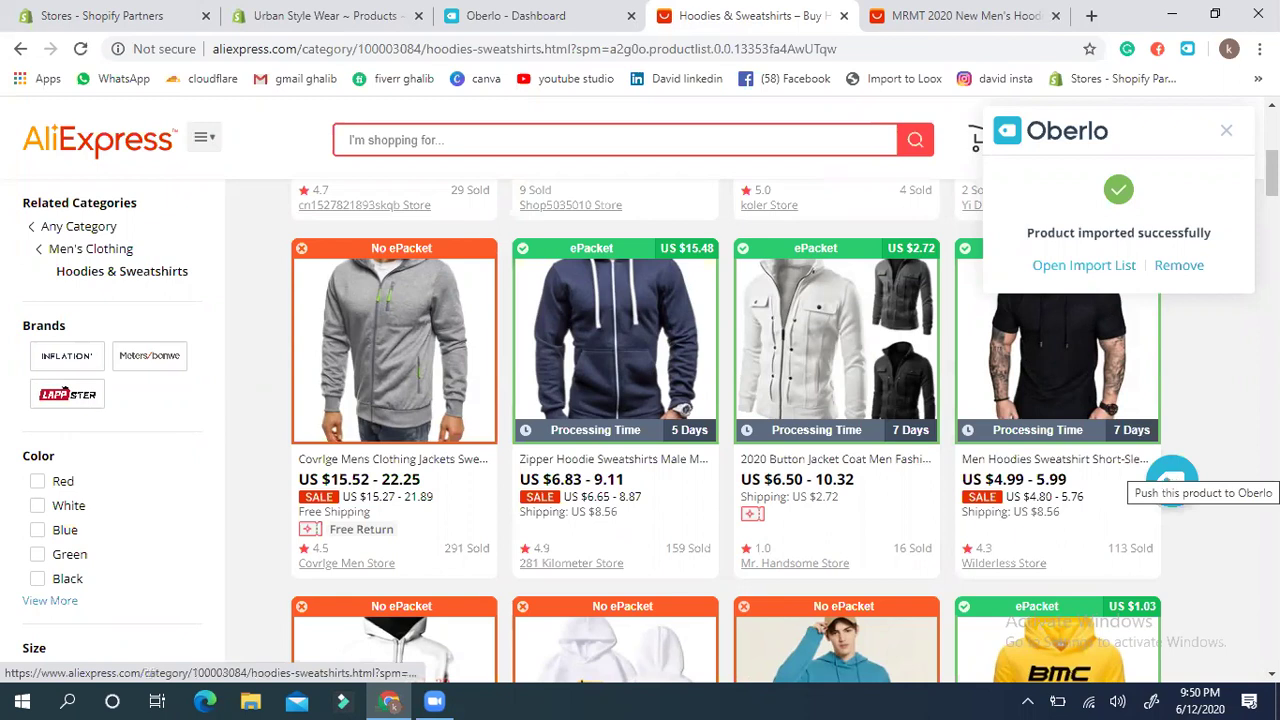
scroll(1170, 478, down, 3)
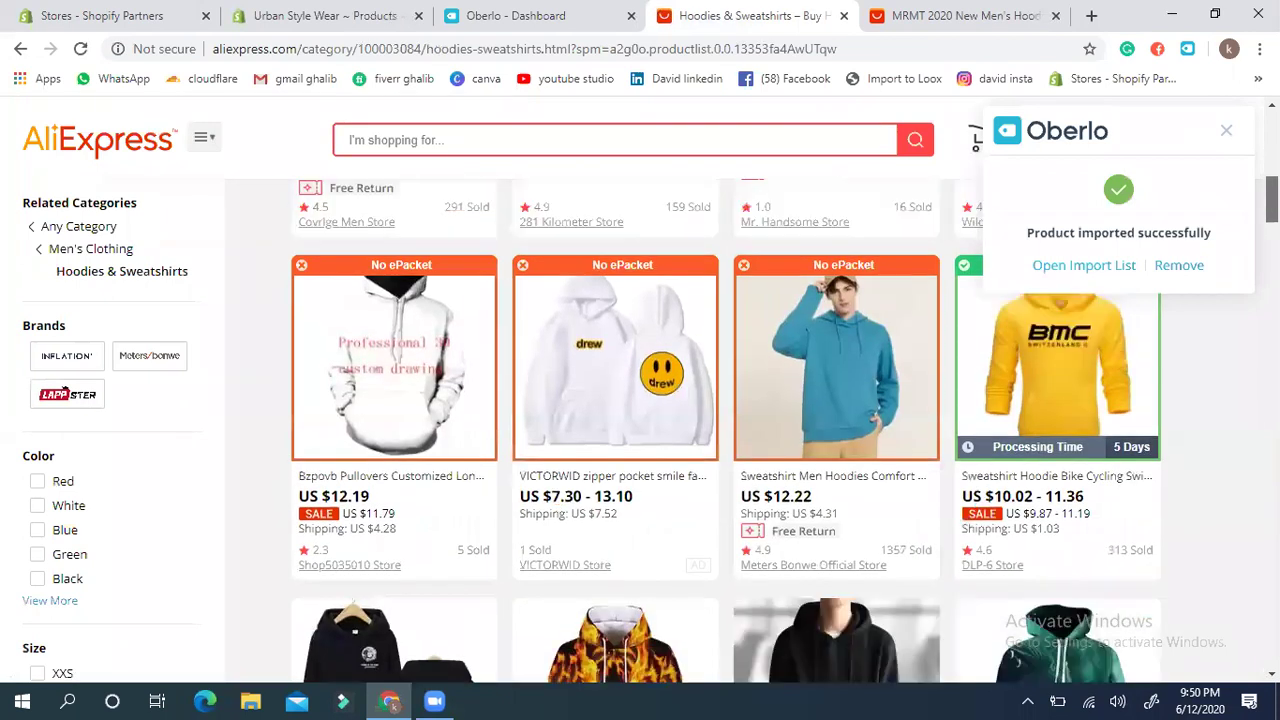
scroll(1170, 300, up, 1)
mouse_move(1157, 570)
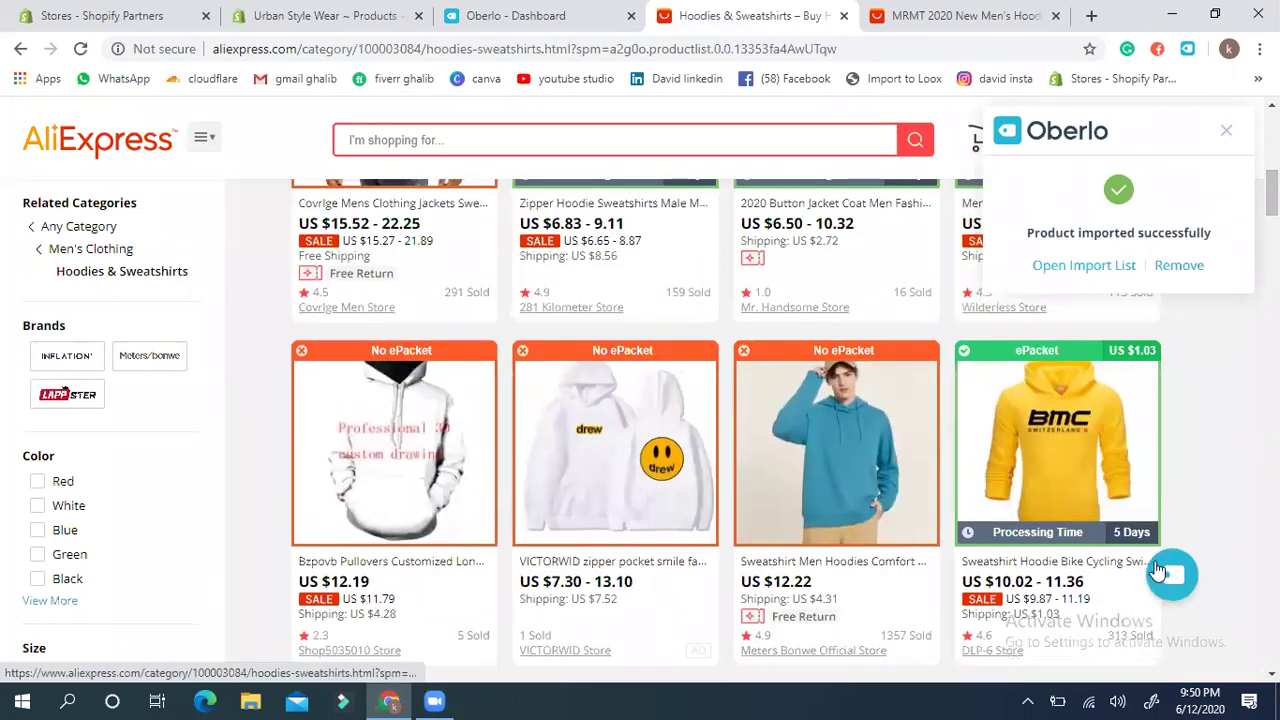
click(1068, 463)
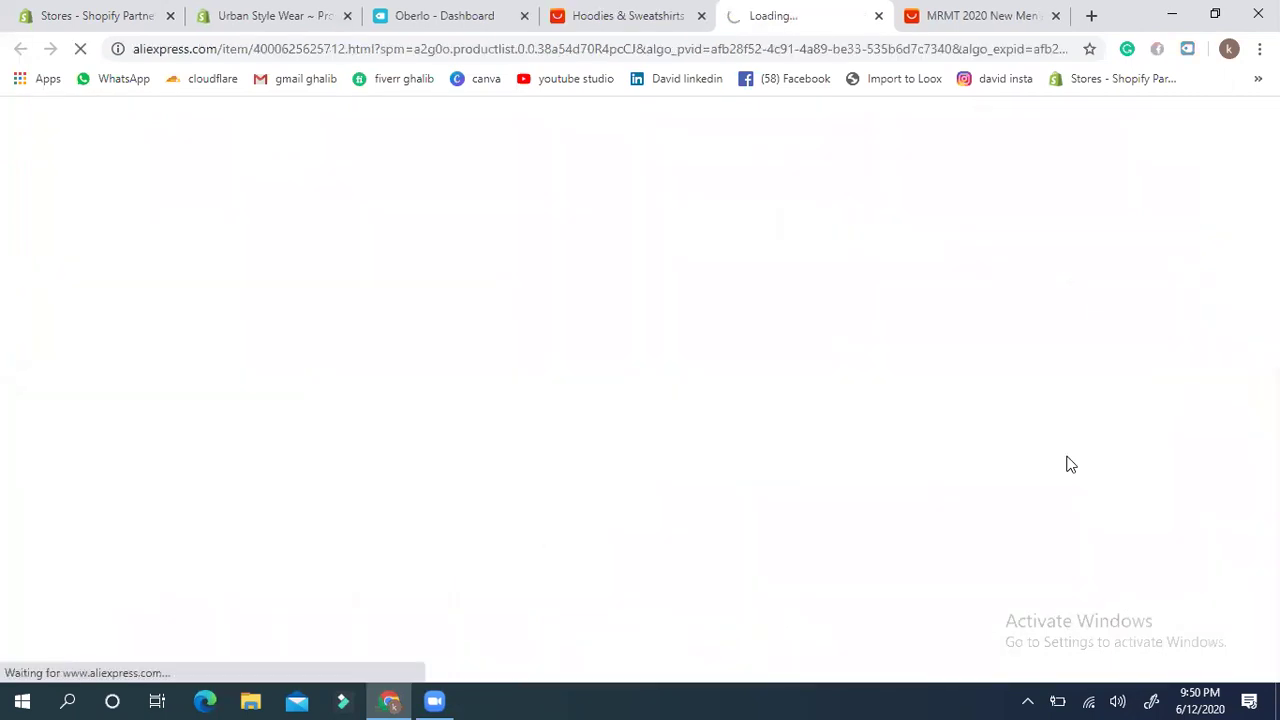
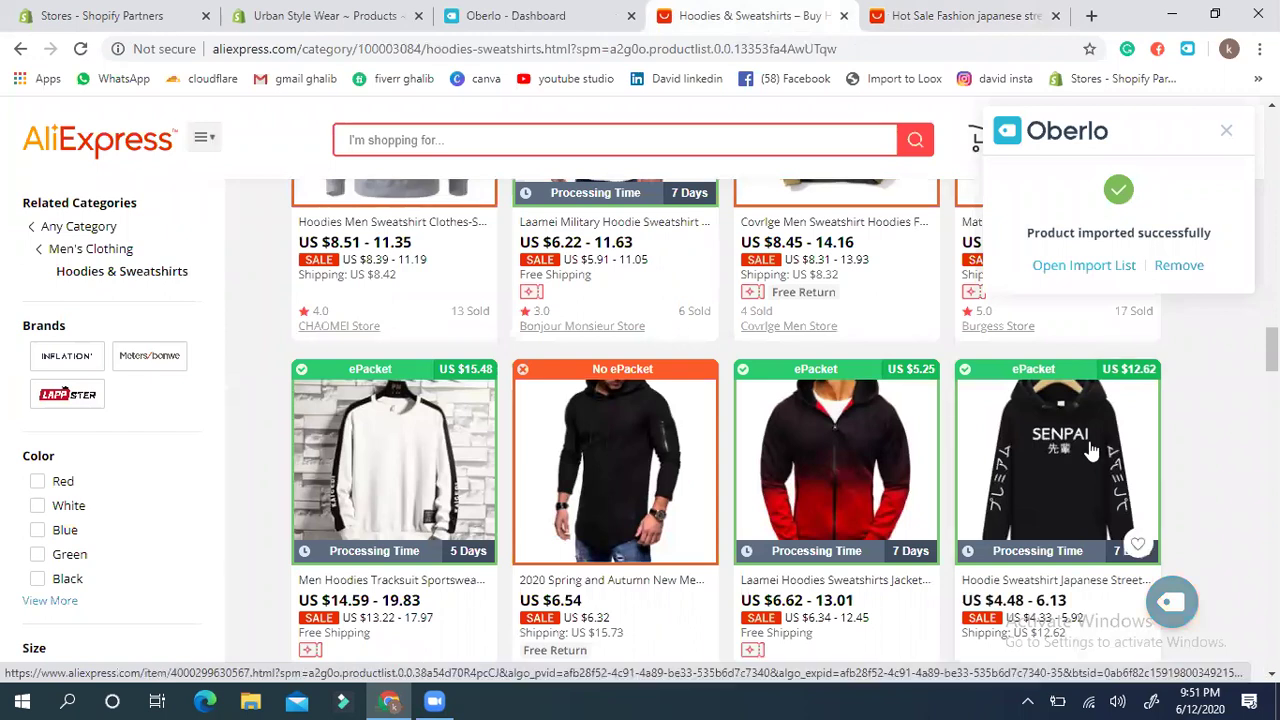
Step: Push the black SENPAI Japanese street hoodie from the listing to Oberlo
click(1090, 452)
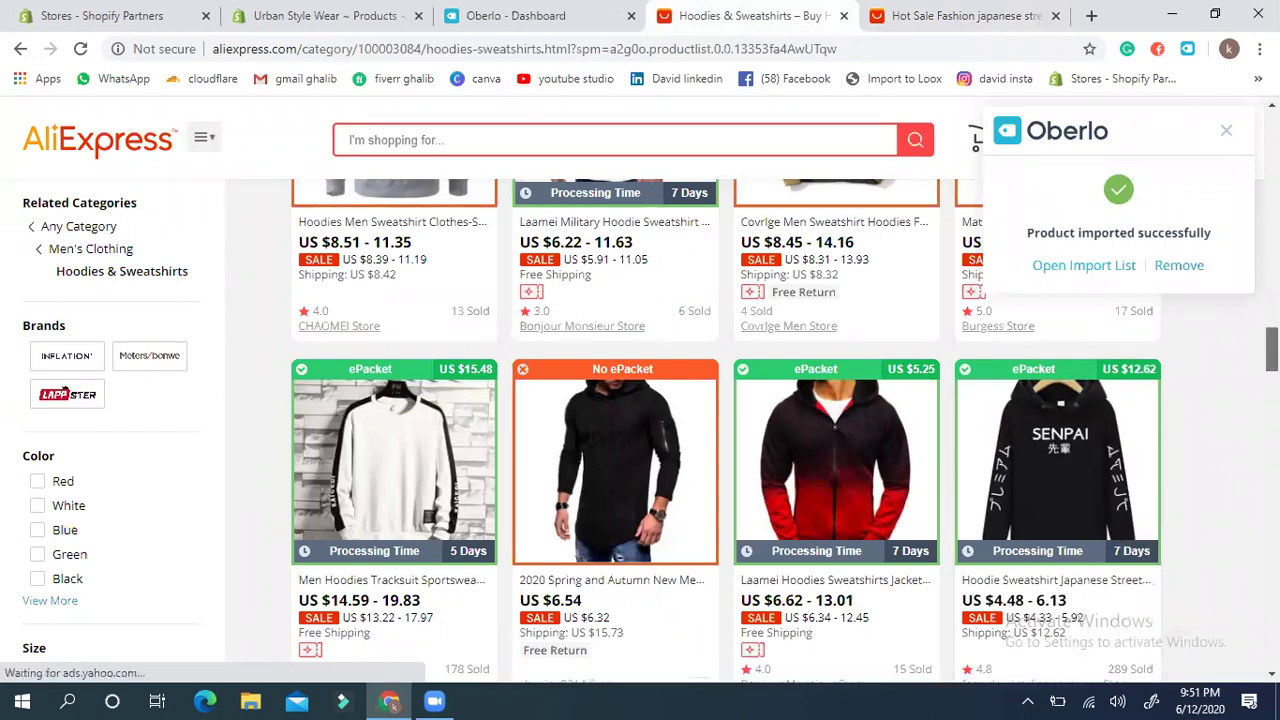
scroll(725, 420, down, 4)
scroll(670, 430, down, 1)
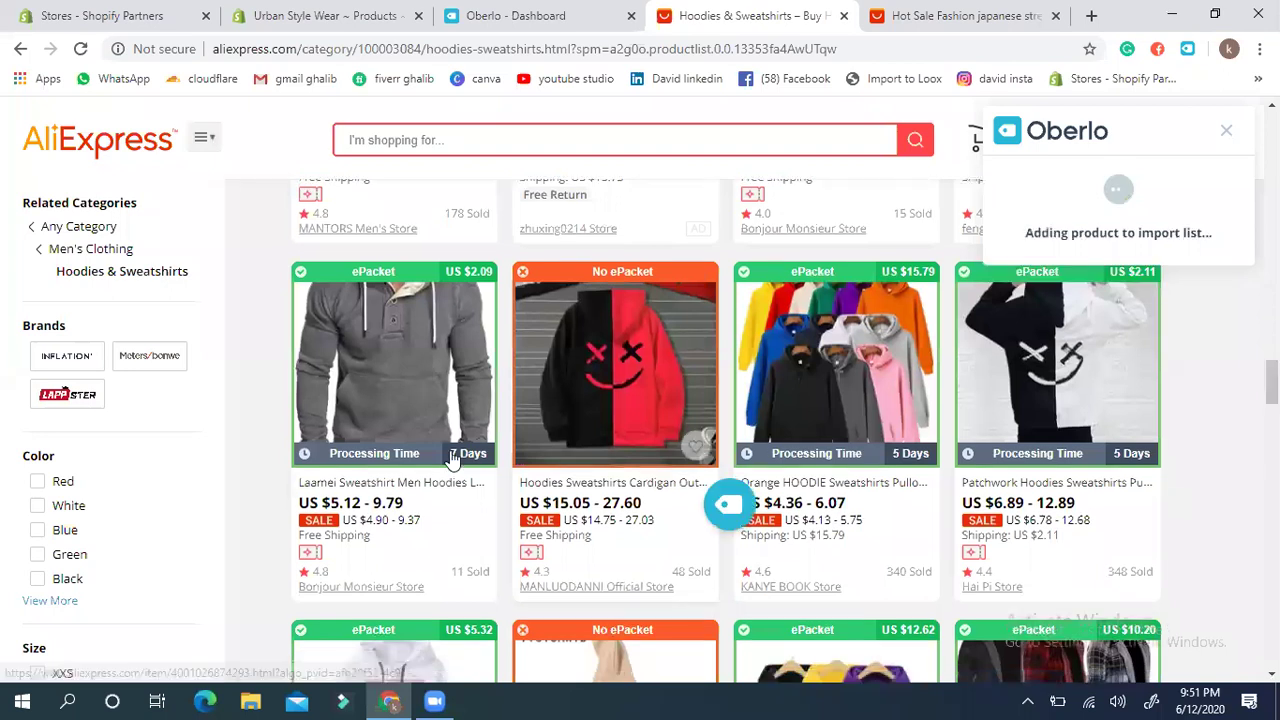
Step: Review the product page of the grey Laamei hoodie from Bonjour Monsieur Store, close the pages opened for inspection and return to the listing
click(395, 375)
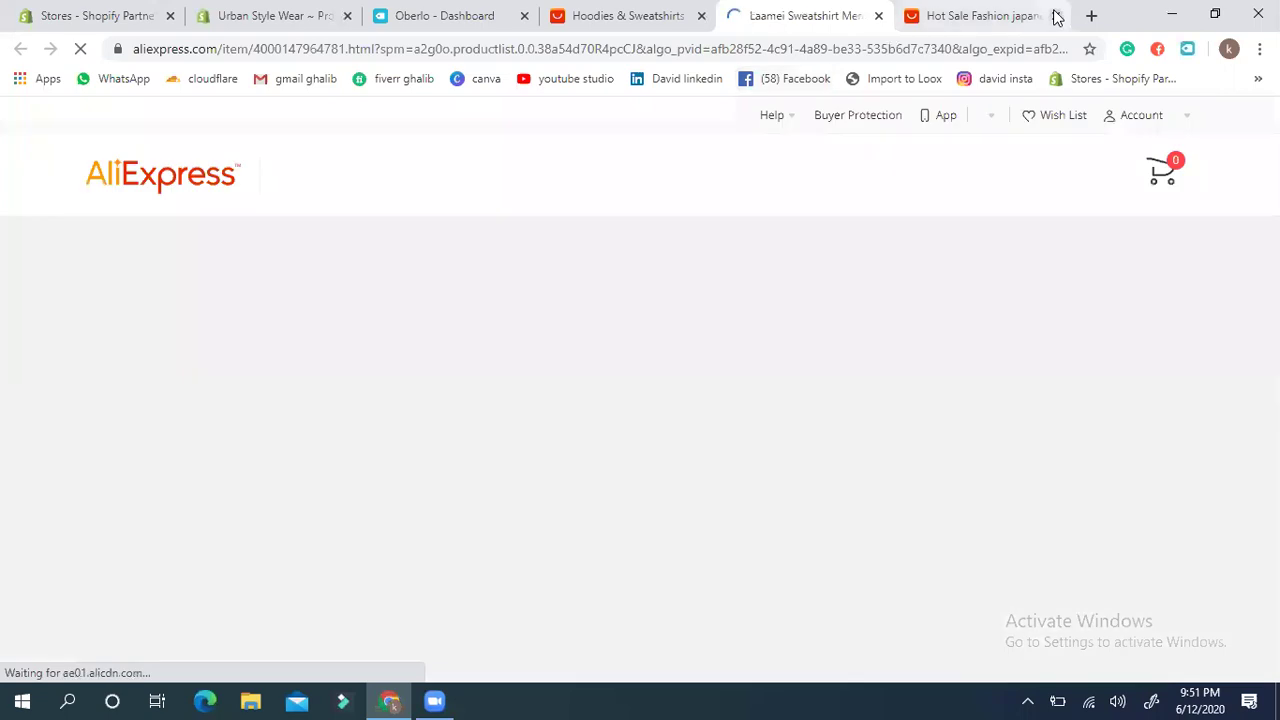
click(1056, 16)
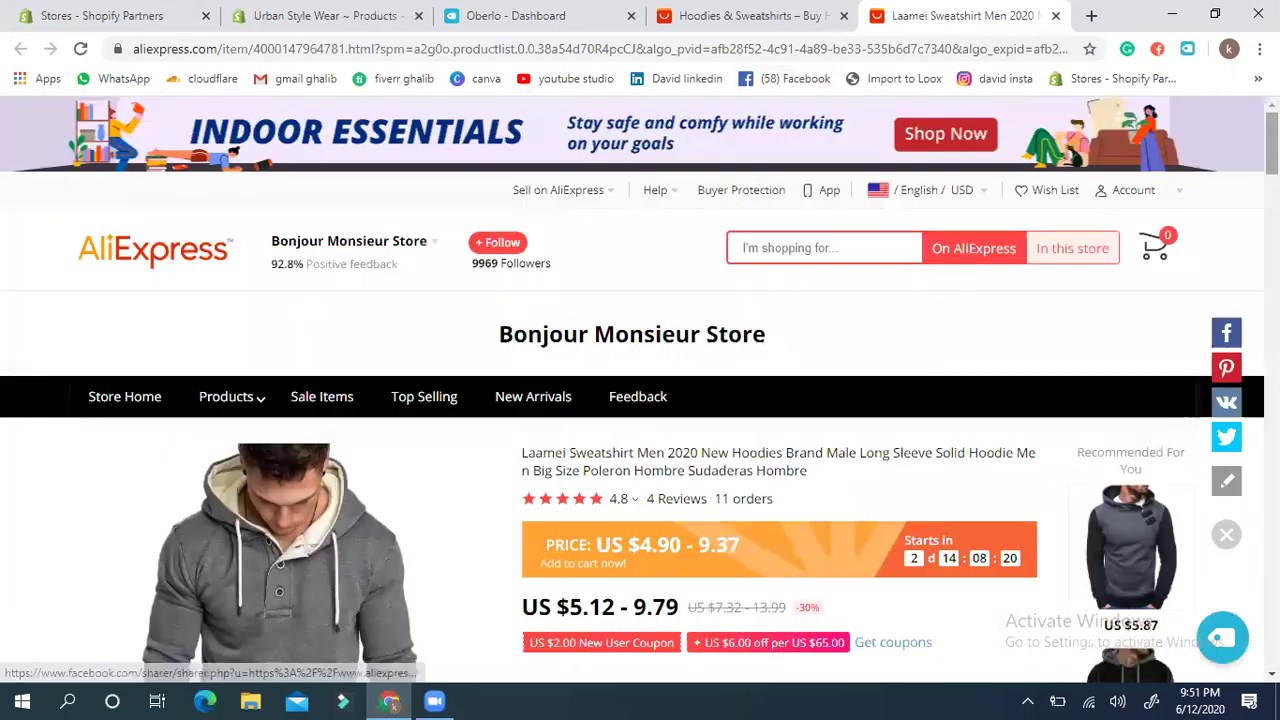
scroll(703, 567, down, 5)
scroll(703, 567, up, 2)
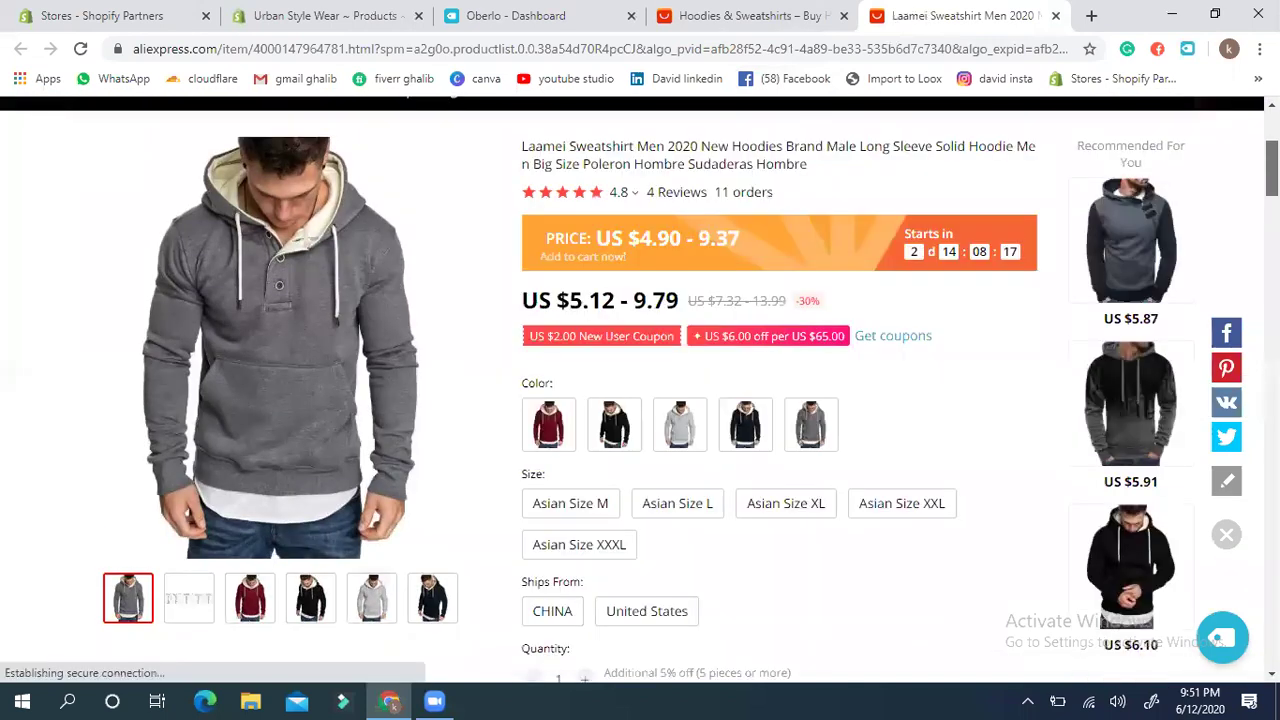
scroll(640, 394, up, 1)
scroll(640, 390, up, 1)
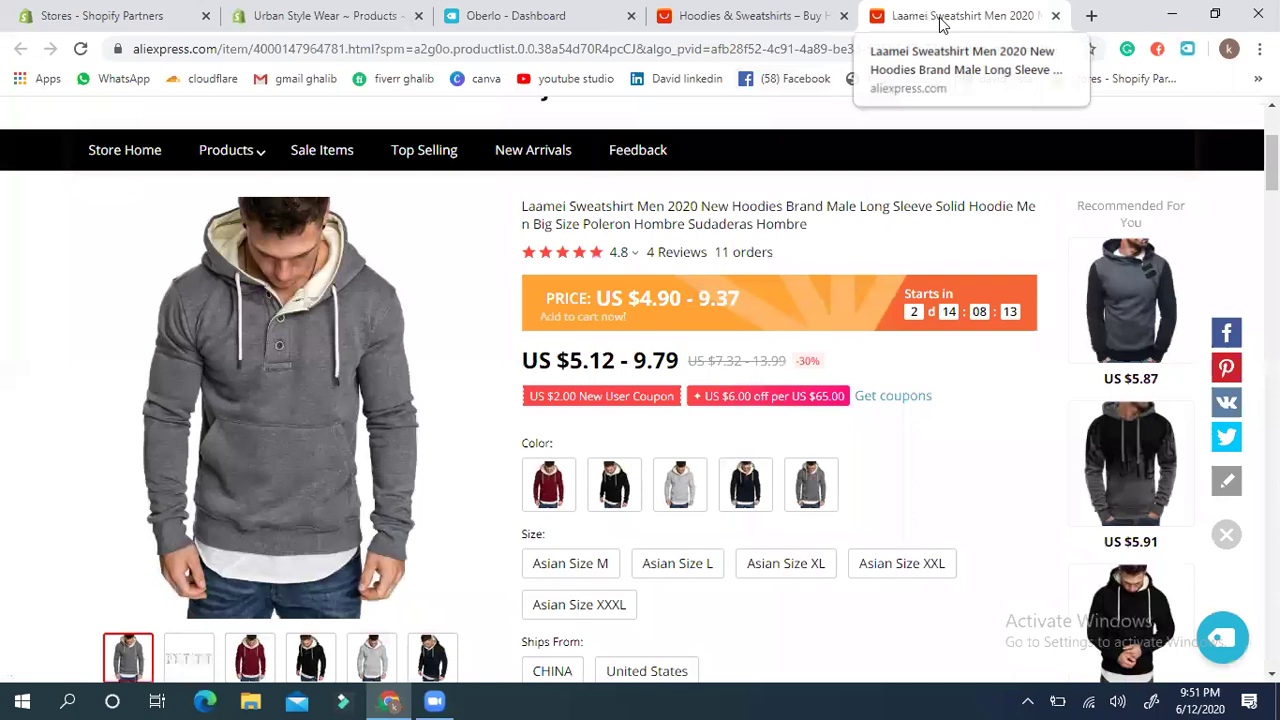
key(ctrl+w)
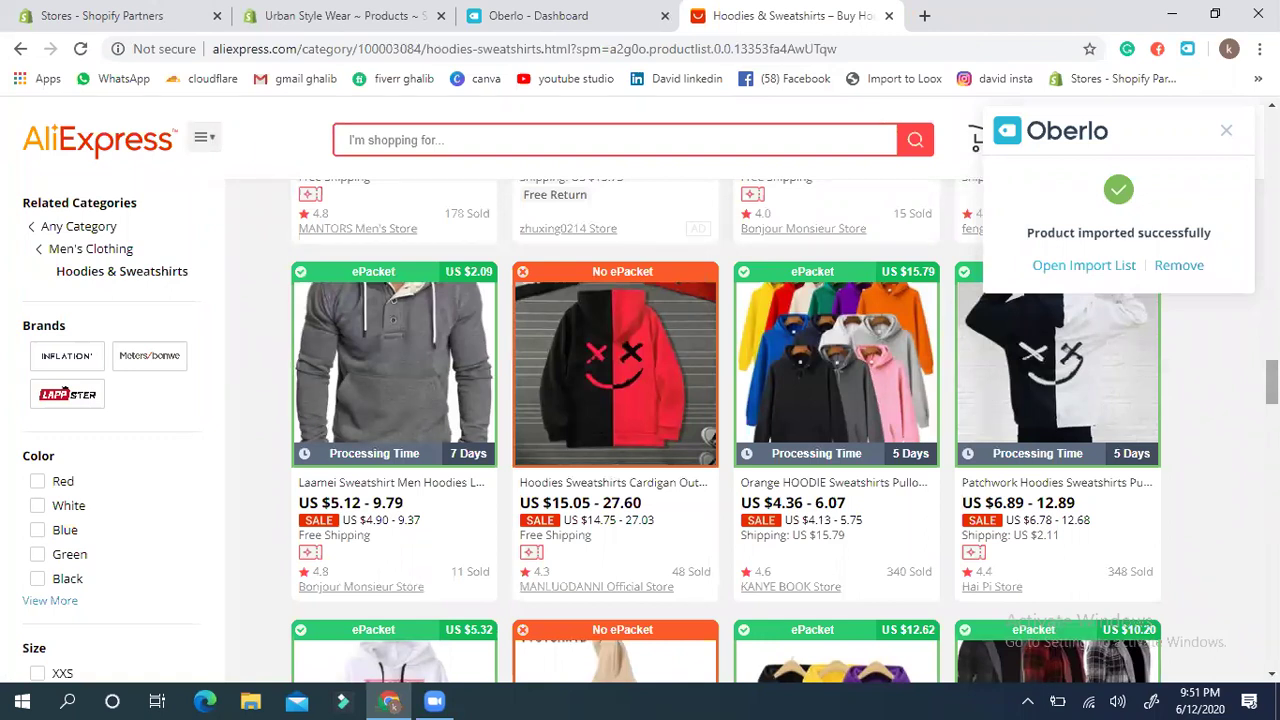
Step: Browse further down the Hoodies & Sweatshirts listing and open the 2020 new irregular hoodie from Clothes and trousers Store
scroll(1270, 390, down, 2)
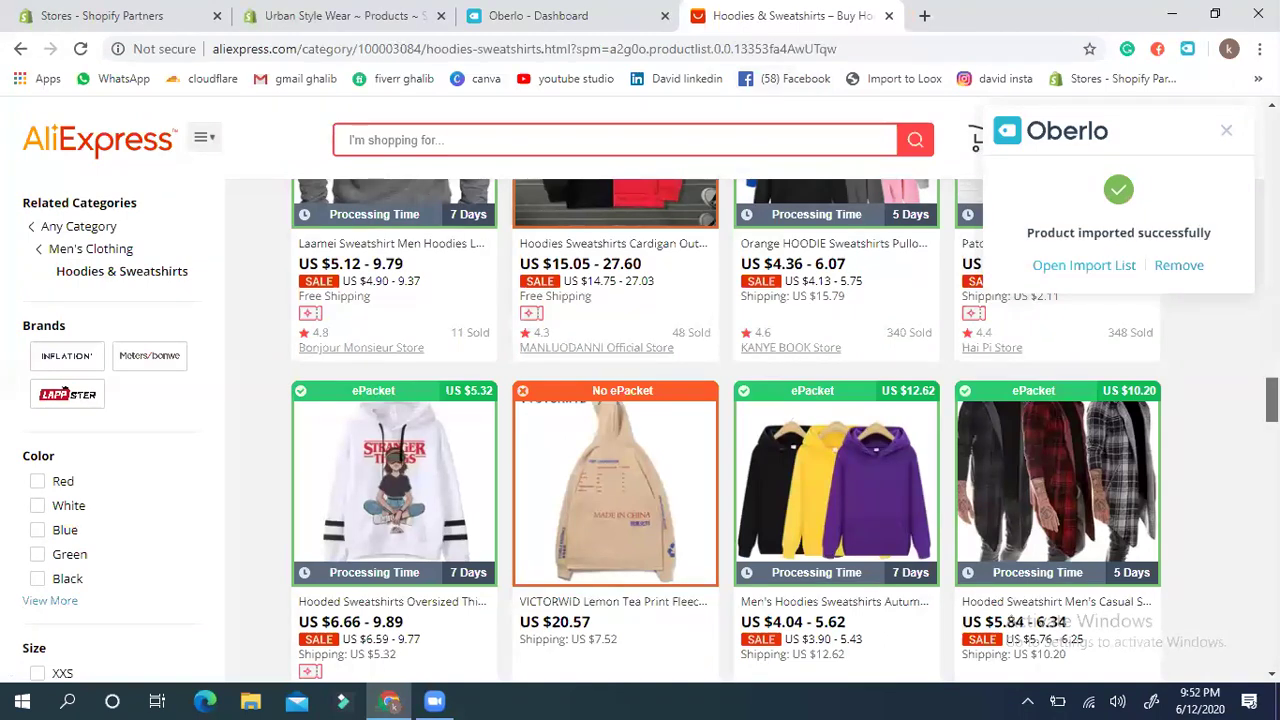
scroll(64, 392, down, 1)
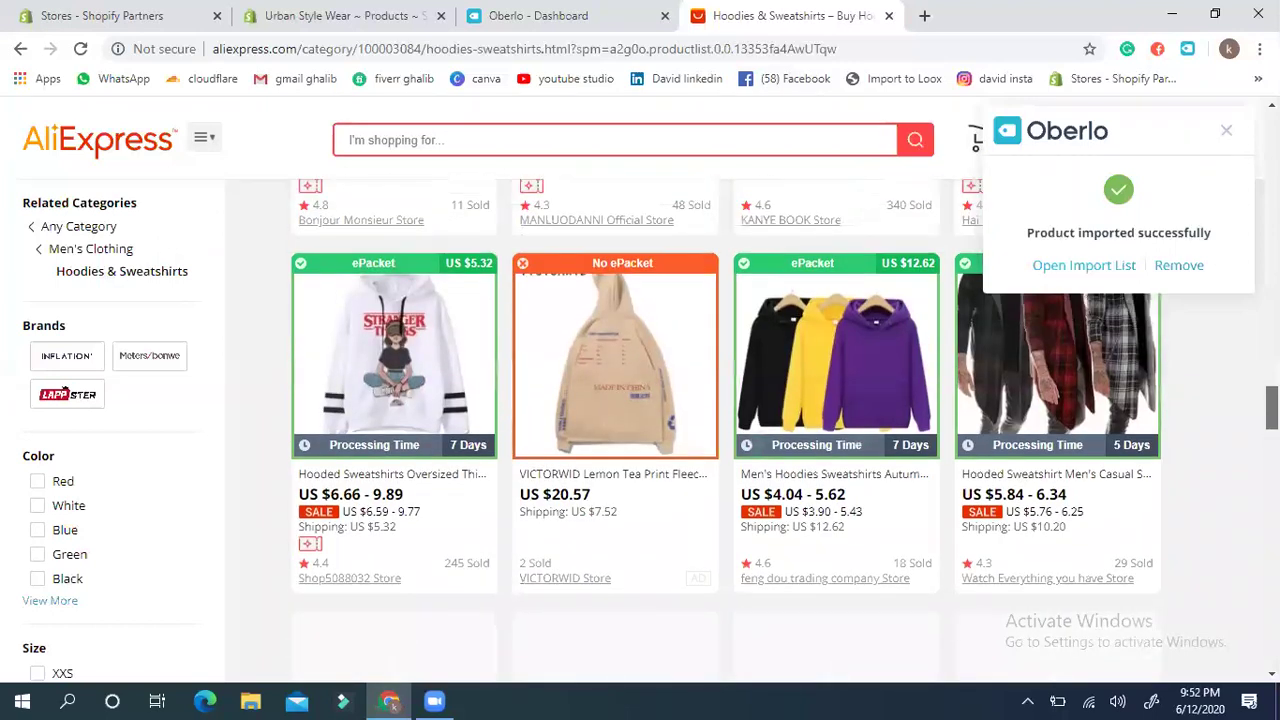
scroll(64, 392, up, 1)
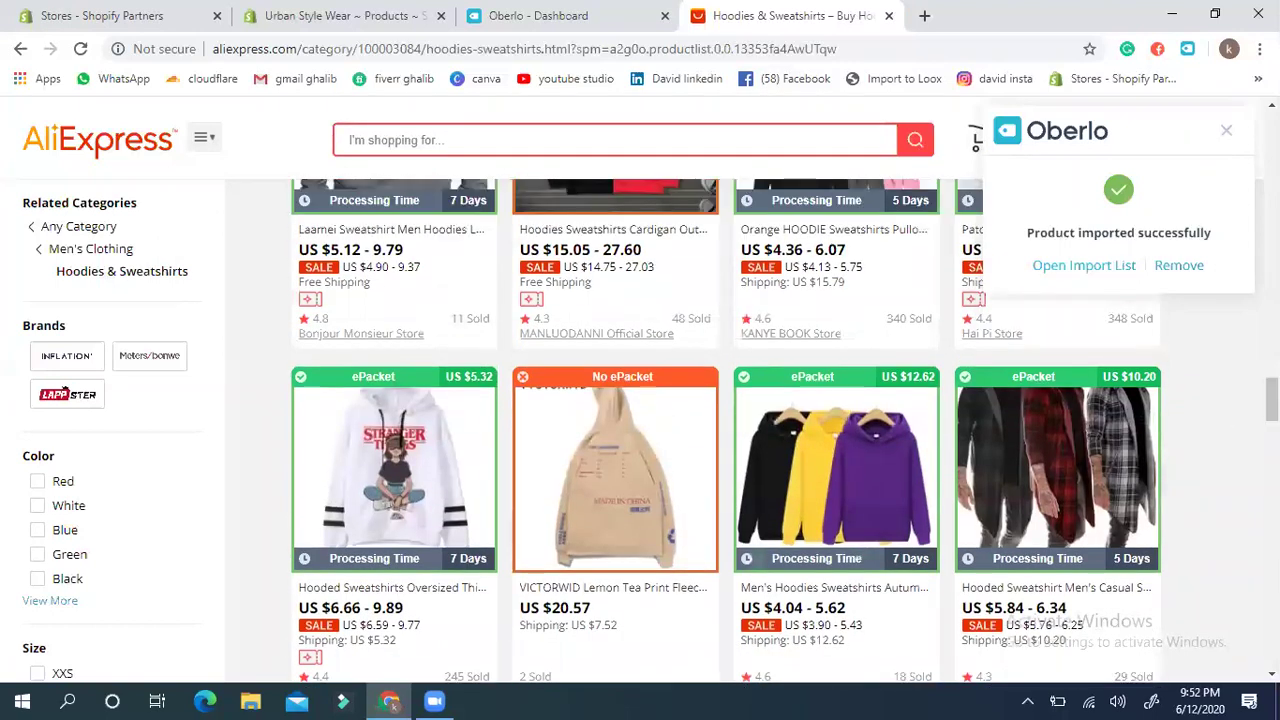
scroll(64, 392, down, 3)
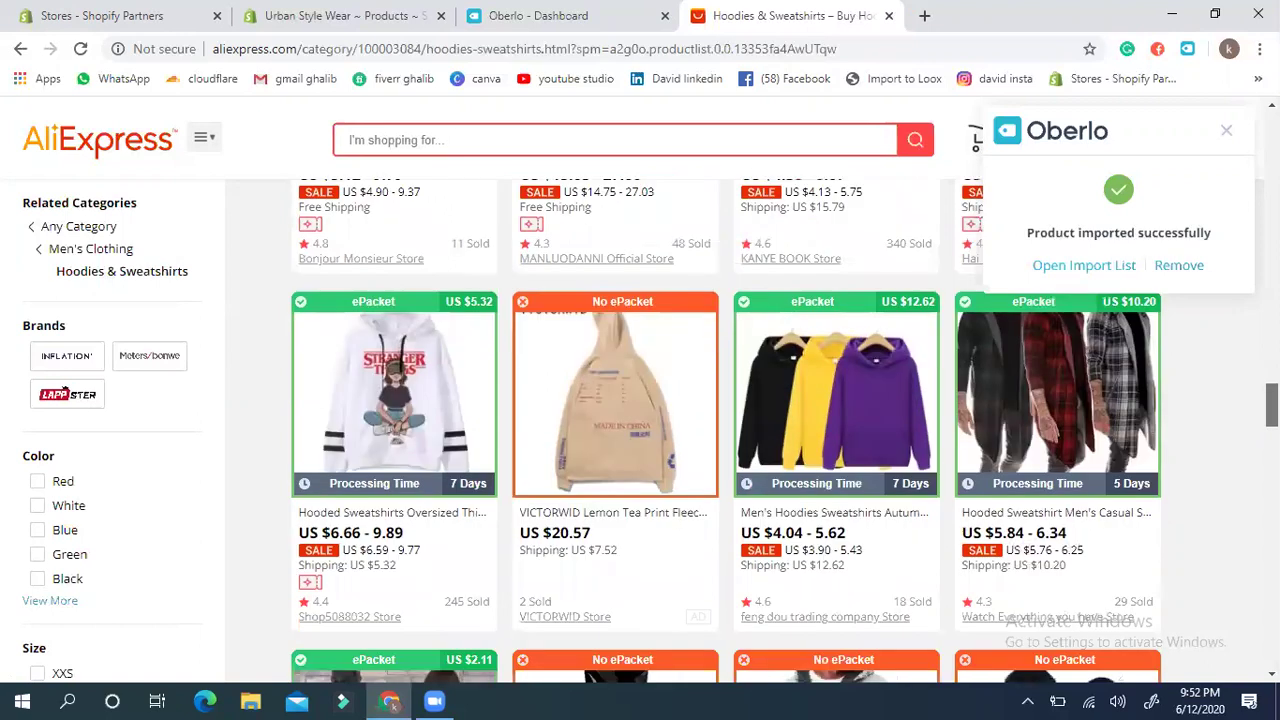
scroll(64, 392, down, 10)
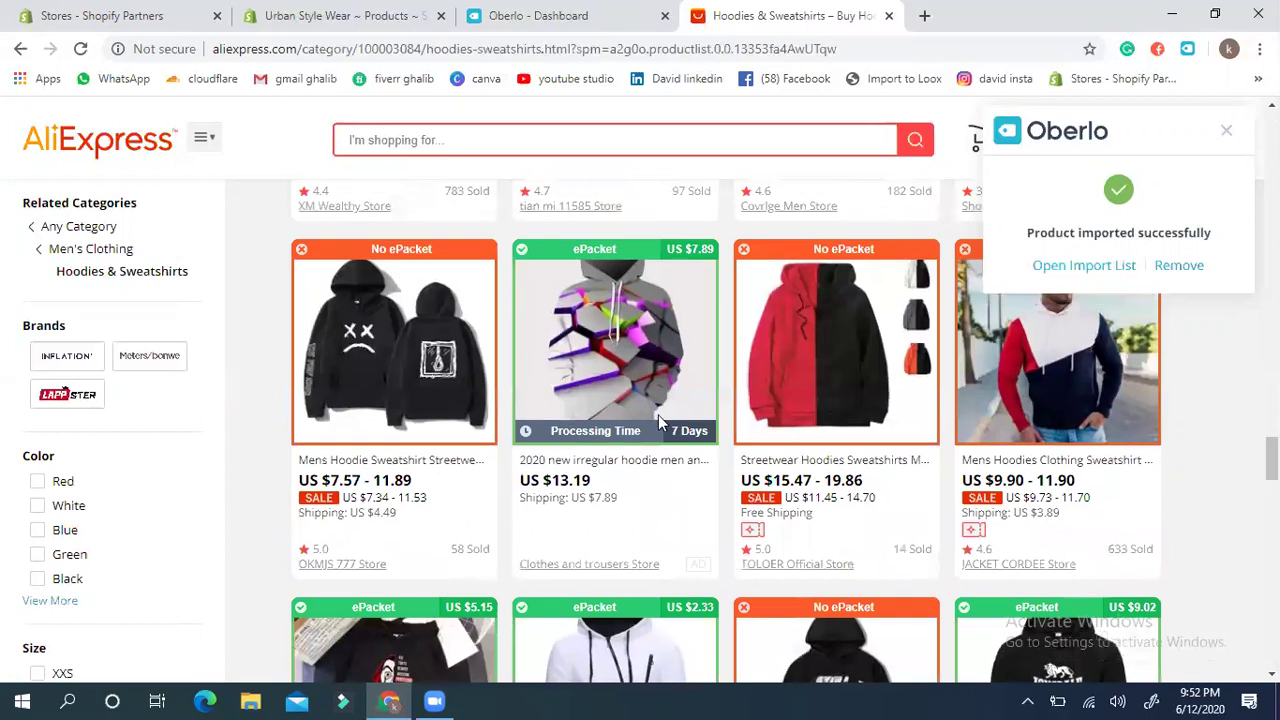
mouse_move(658, 422)
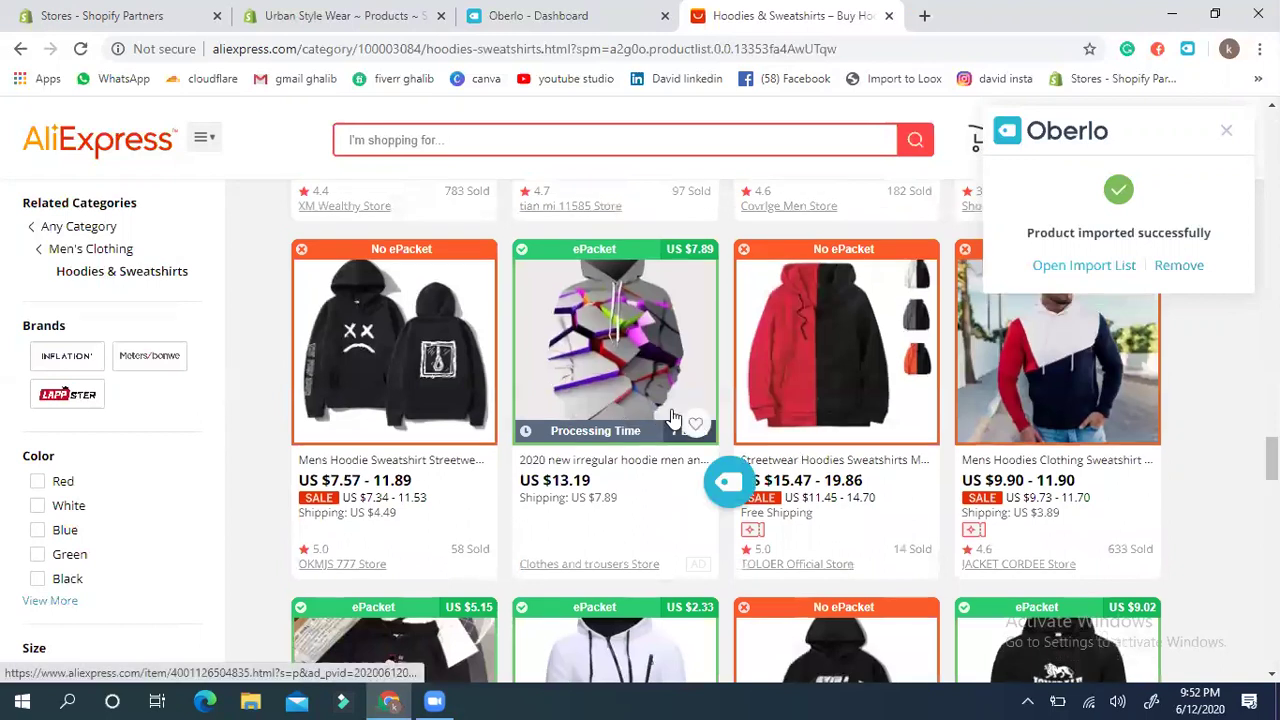
click(578, 350)
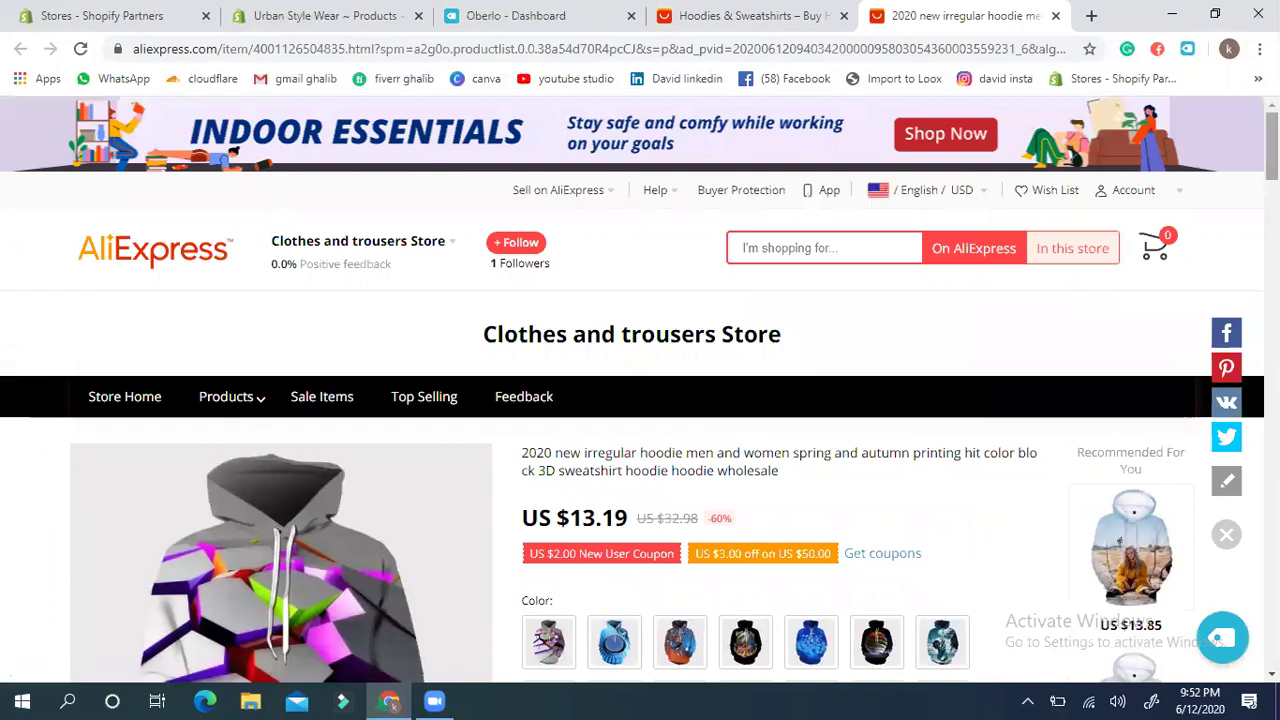
Step: Examine the irregular hoodie's colours, sizes, shipping details and size chart on its product page
scroll(640, 450, down, 1)
scroll(640, 400, down, 3)
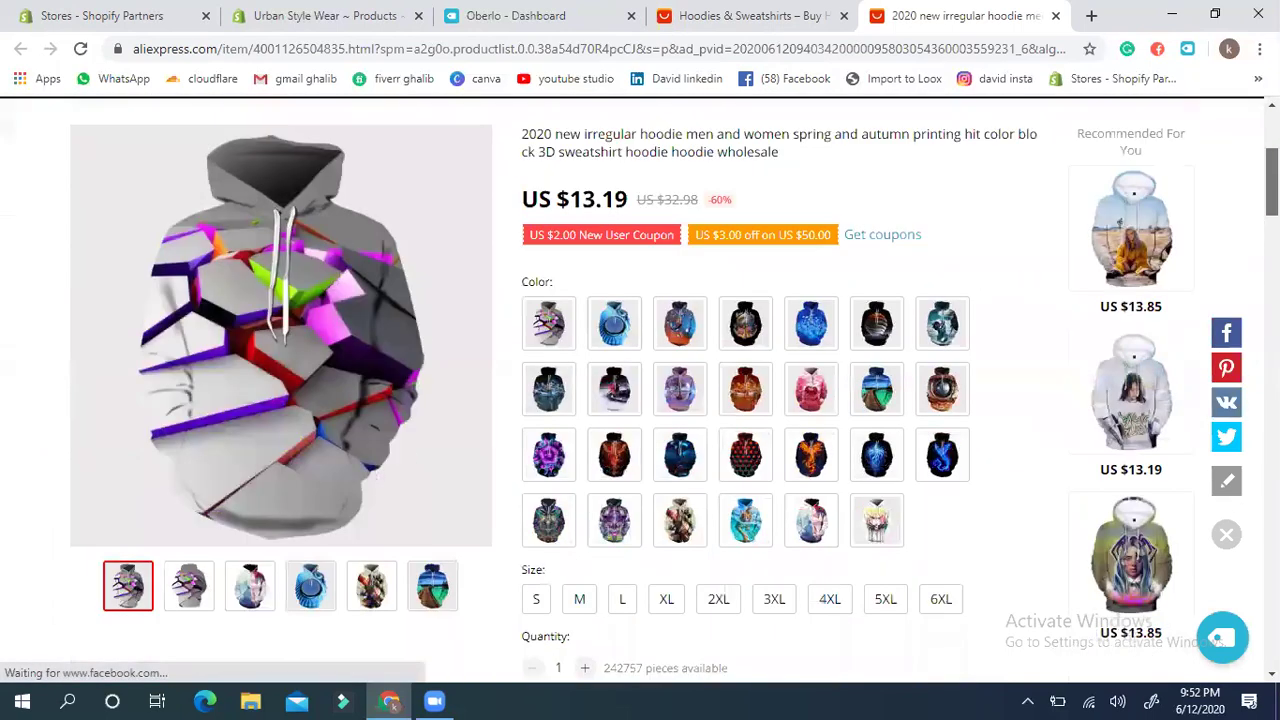
scroll(700, 620, down, 3)
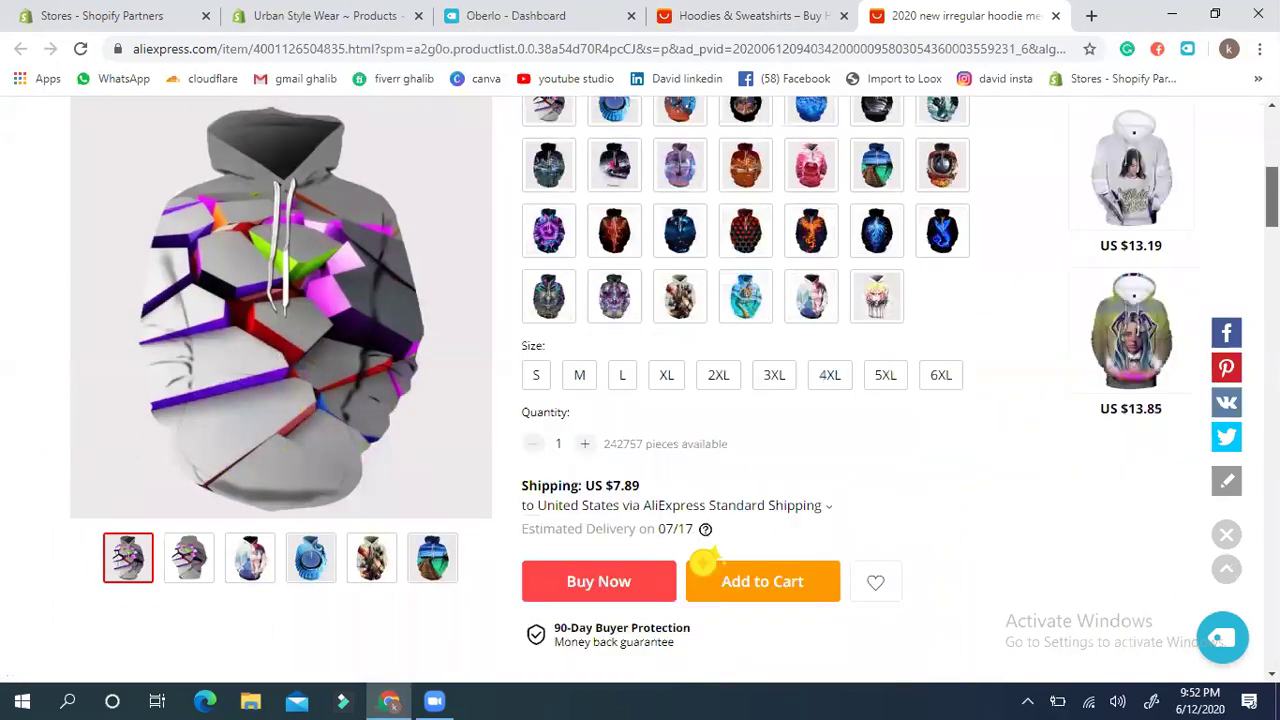
scroll(703, 560, down, 1)
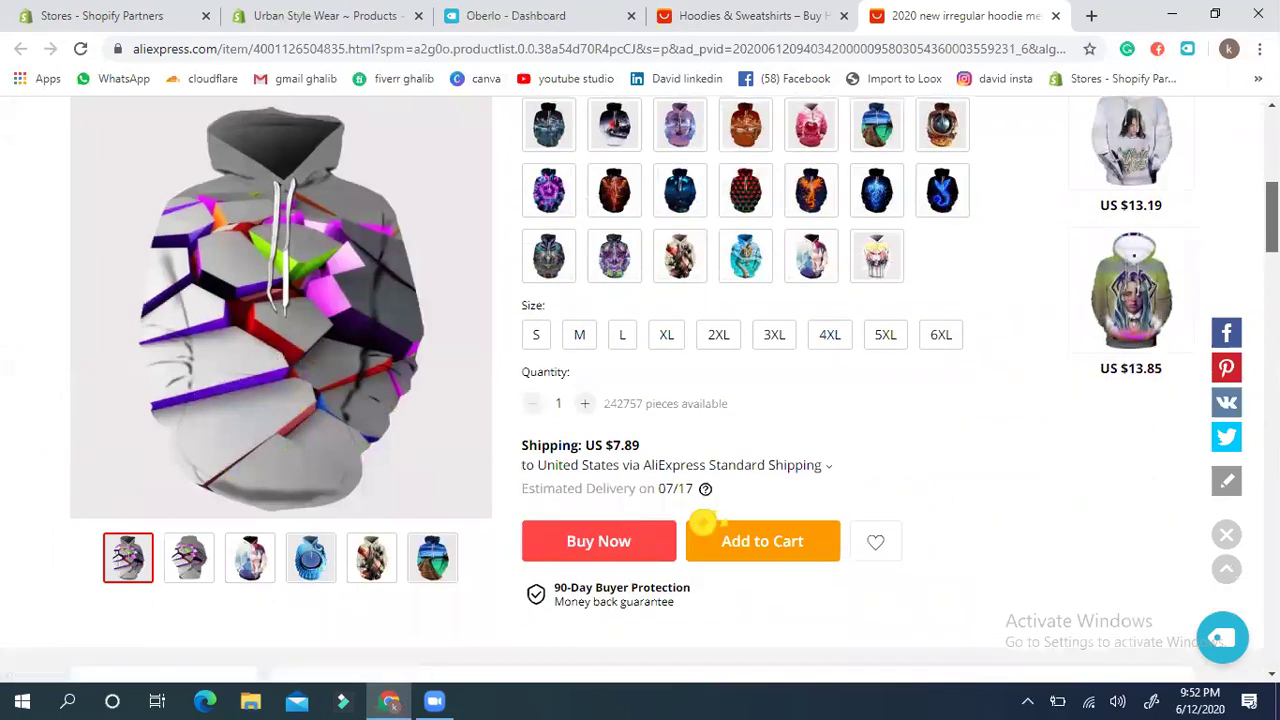
scroll(703, 521, down, 3)
scroll(703, 291, up, 4)
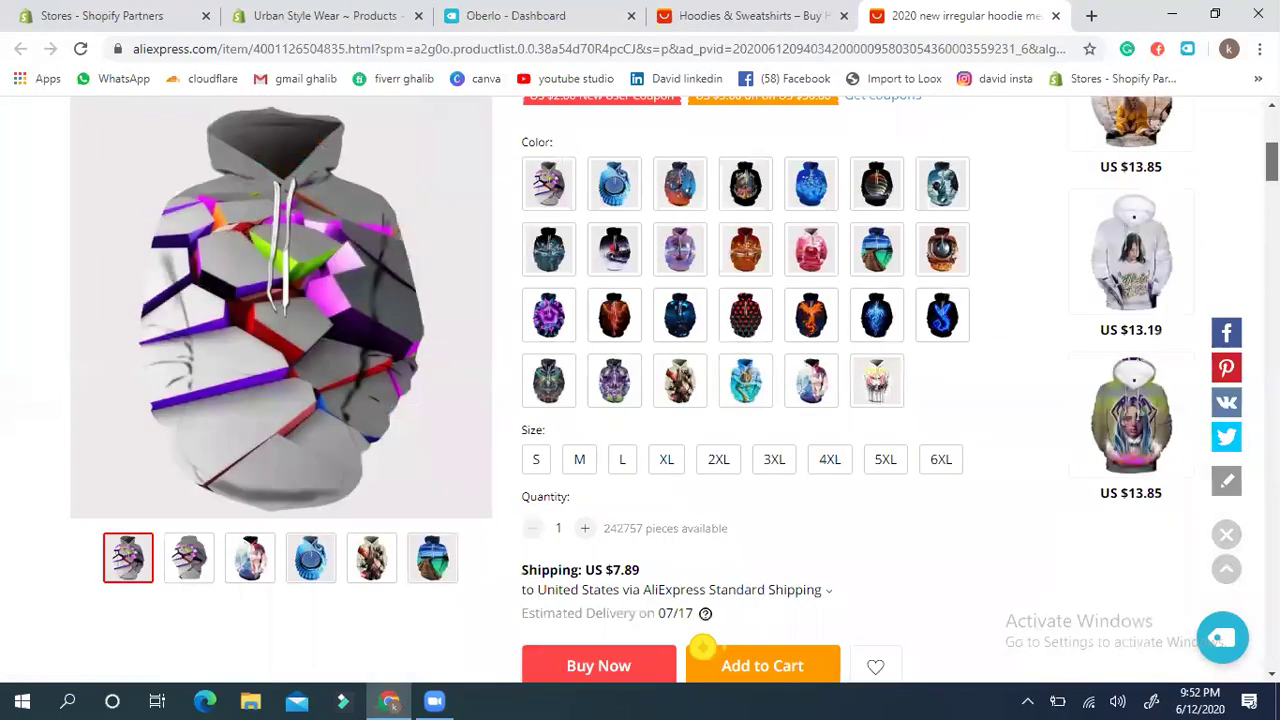
scroll(703, 647, up, 3)
scroll(703, 647, down, 10)
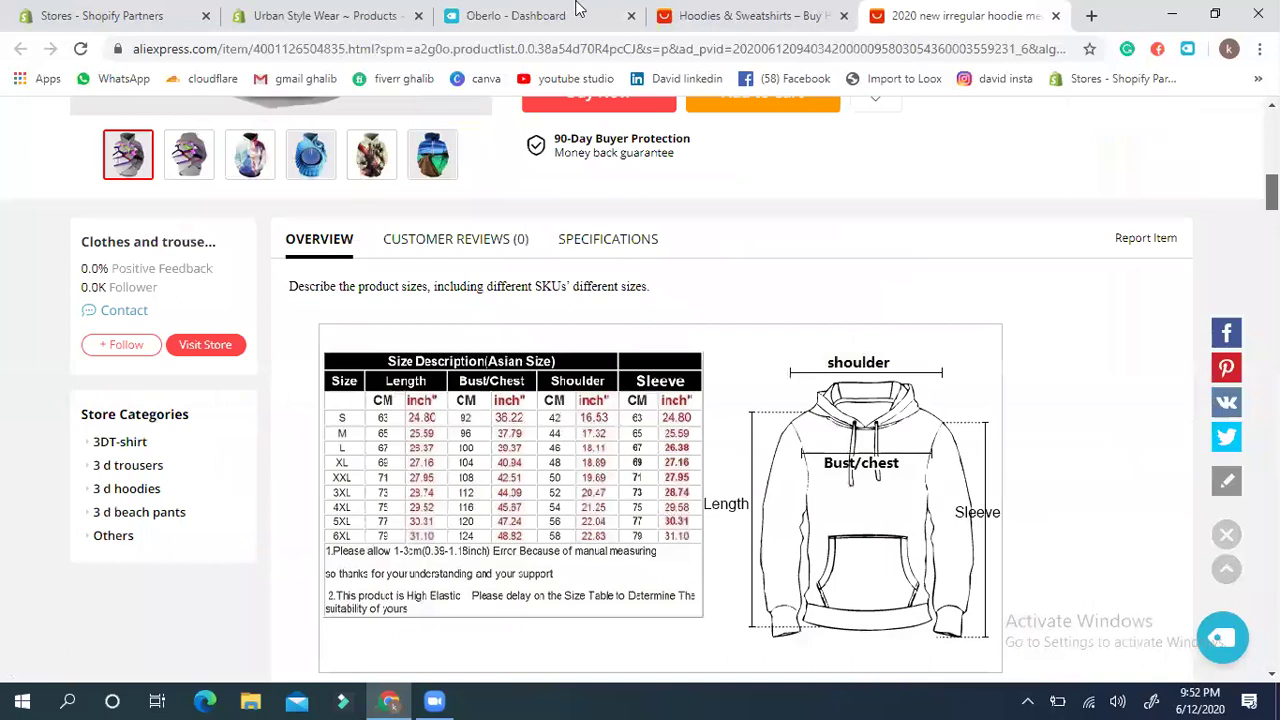
Step: Return to the hoodies listing and push the Men Tracksuit Sweatshirts Pullover from Shop5522094 Store to Oberlo
click(703, 12)
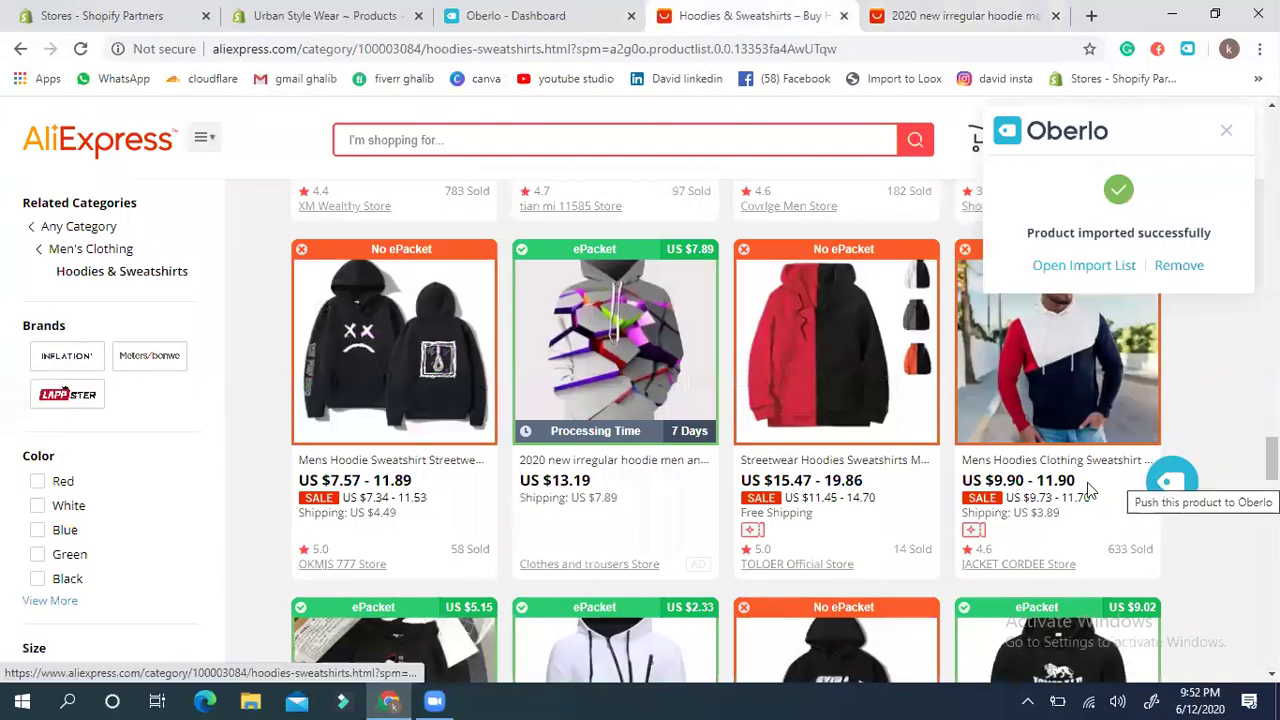
scroll(652, 418, down, 4)
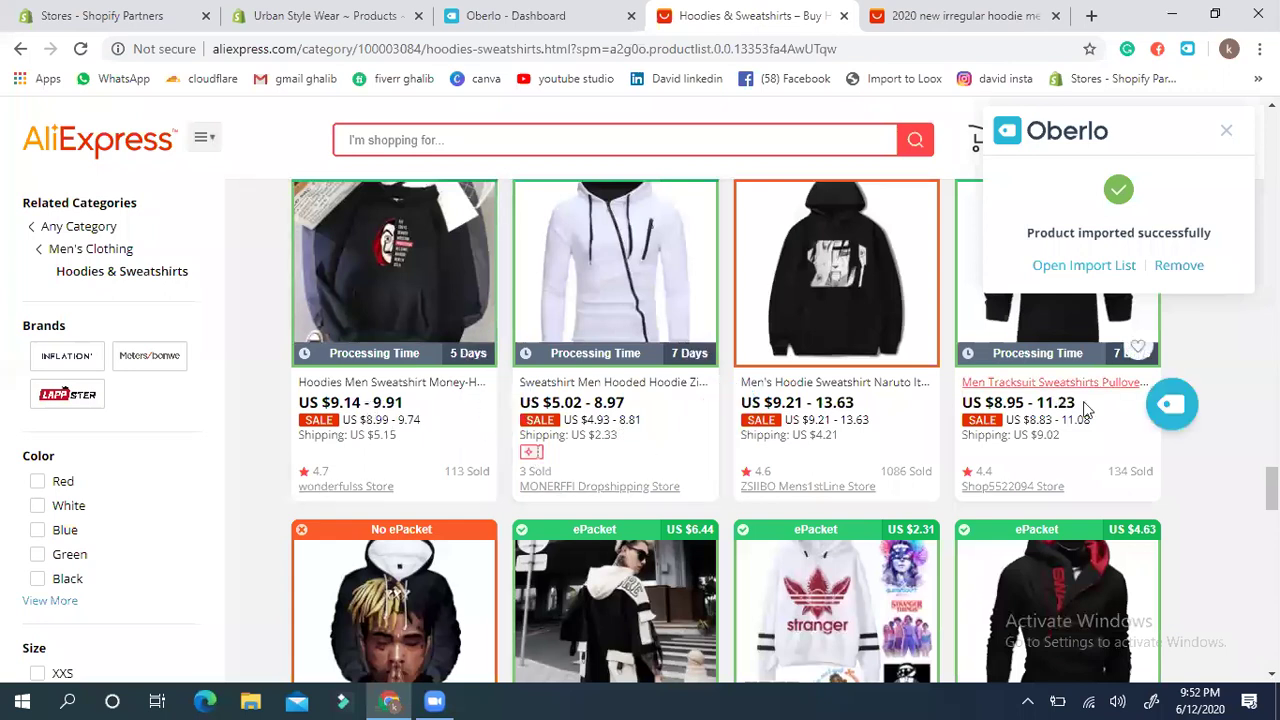
click(1173, 404)
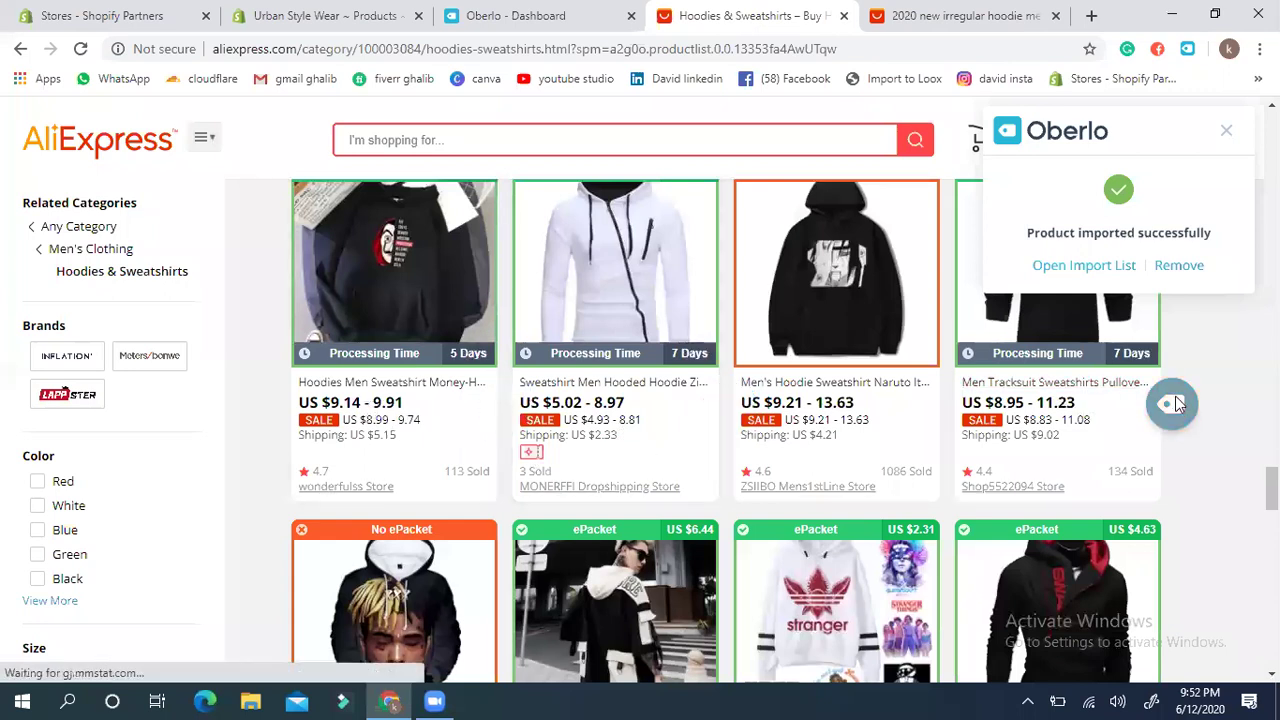
Step: Open the black Lonsdale hoodie's product page, close the irregular hoodie's page and review the Lonsdale colours, sizes, price and ePacket shipping
click(1018, 334)
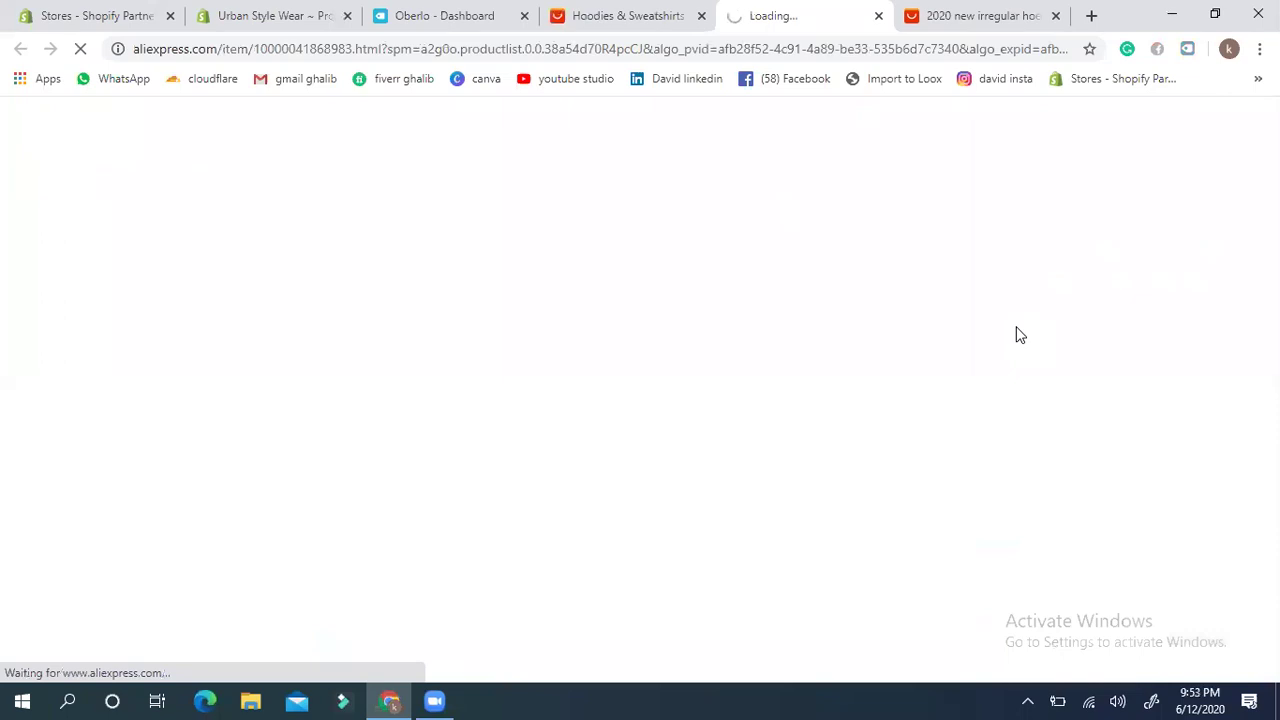
click(1005, 12)
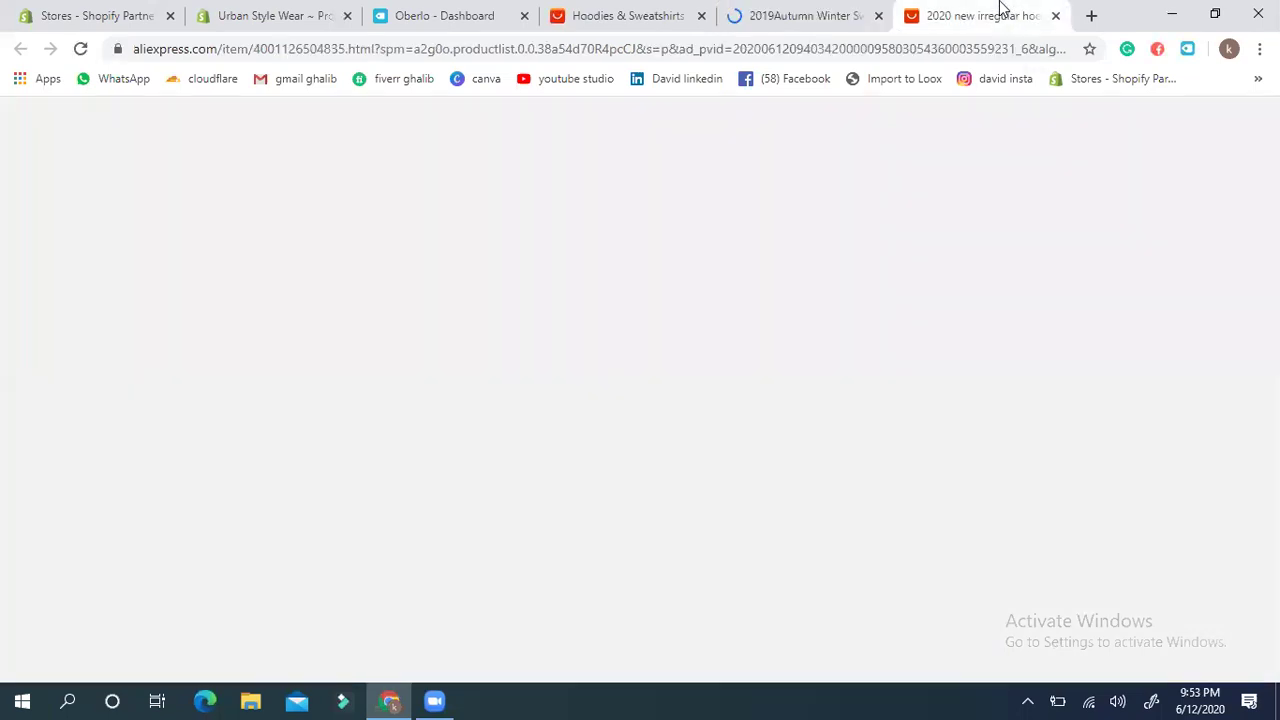
click(1058, 16)
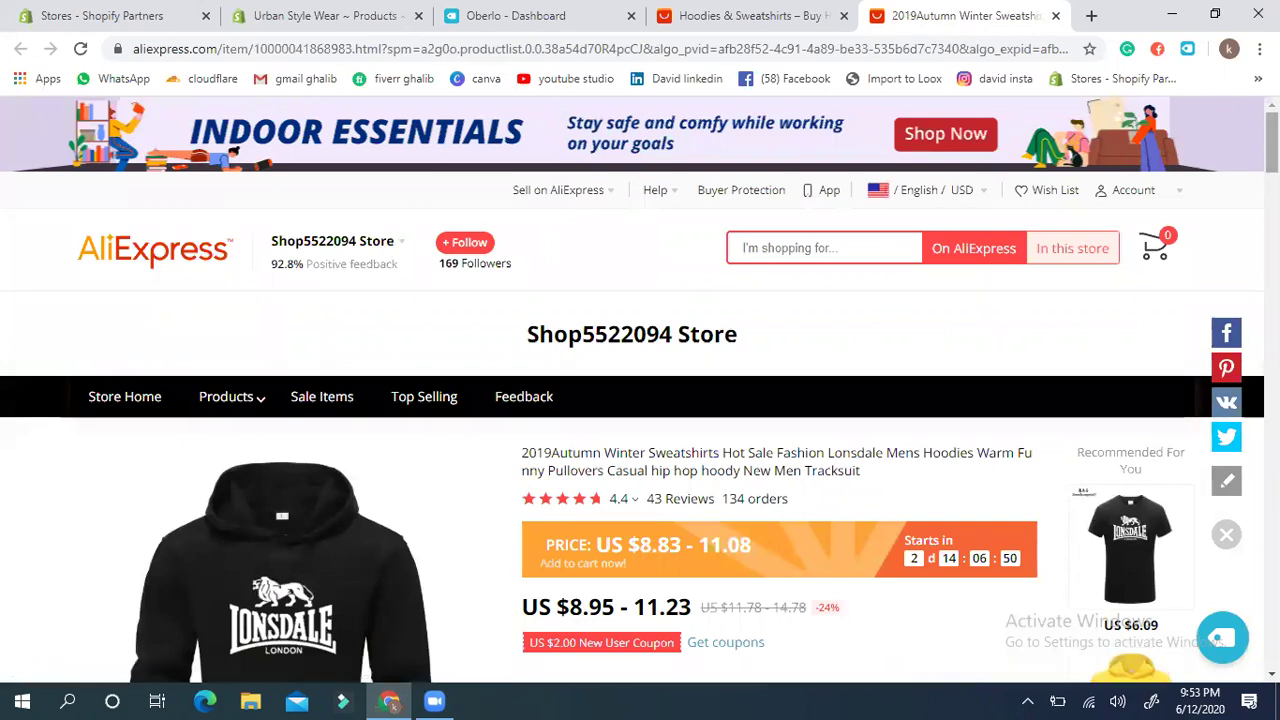
scroll(703, 546, down, 6)
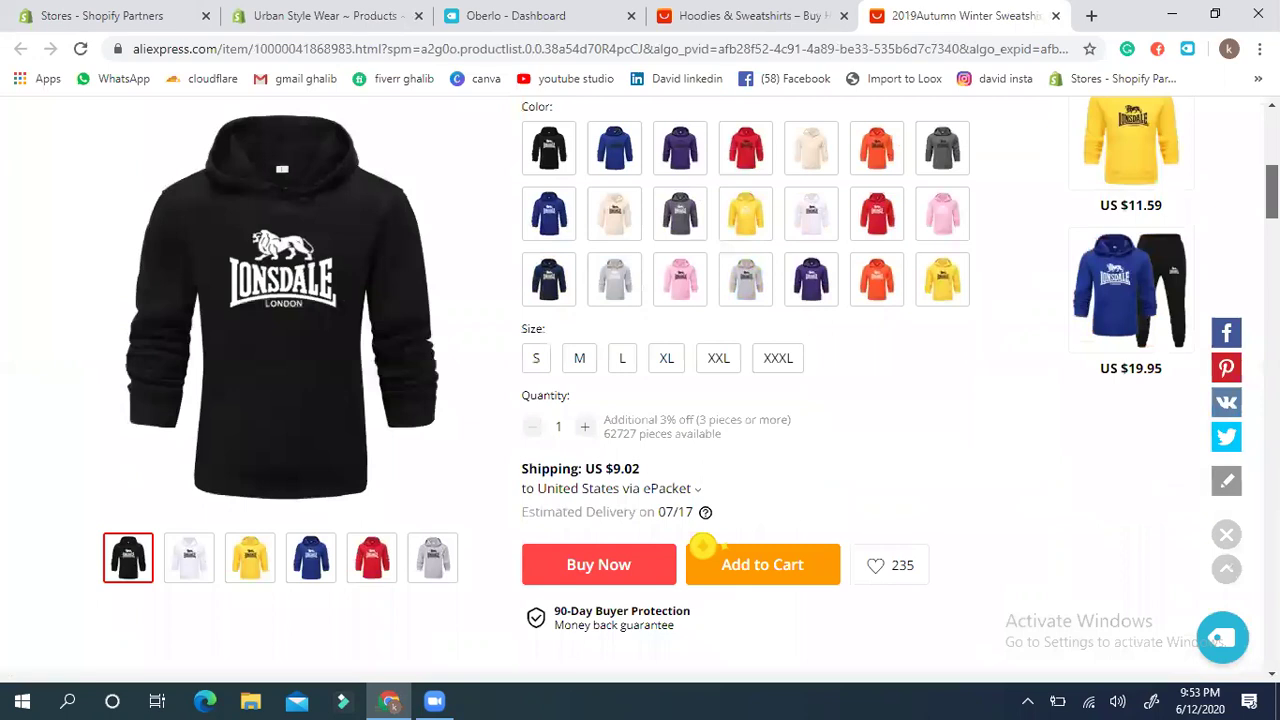
scroll(703, 546, down, 1)
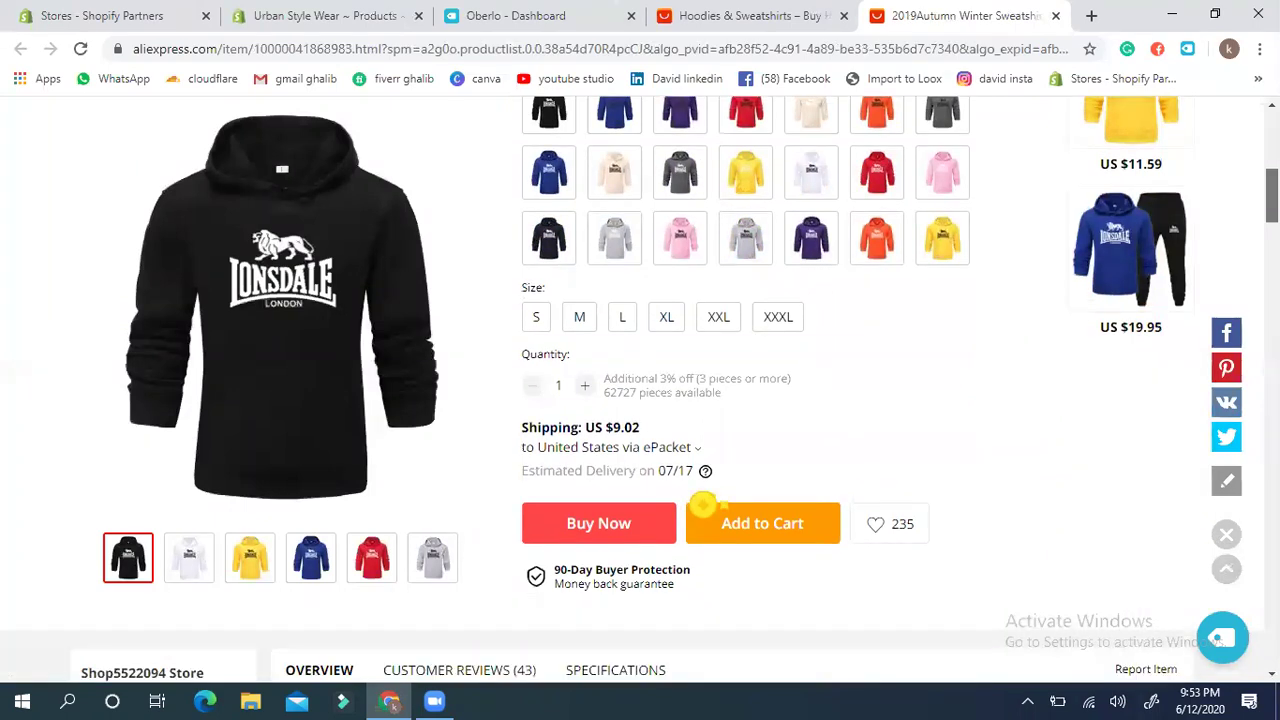
scroll(703, 506, down, 1)
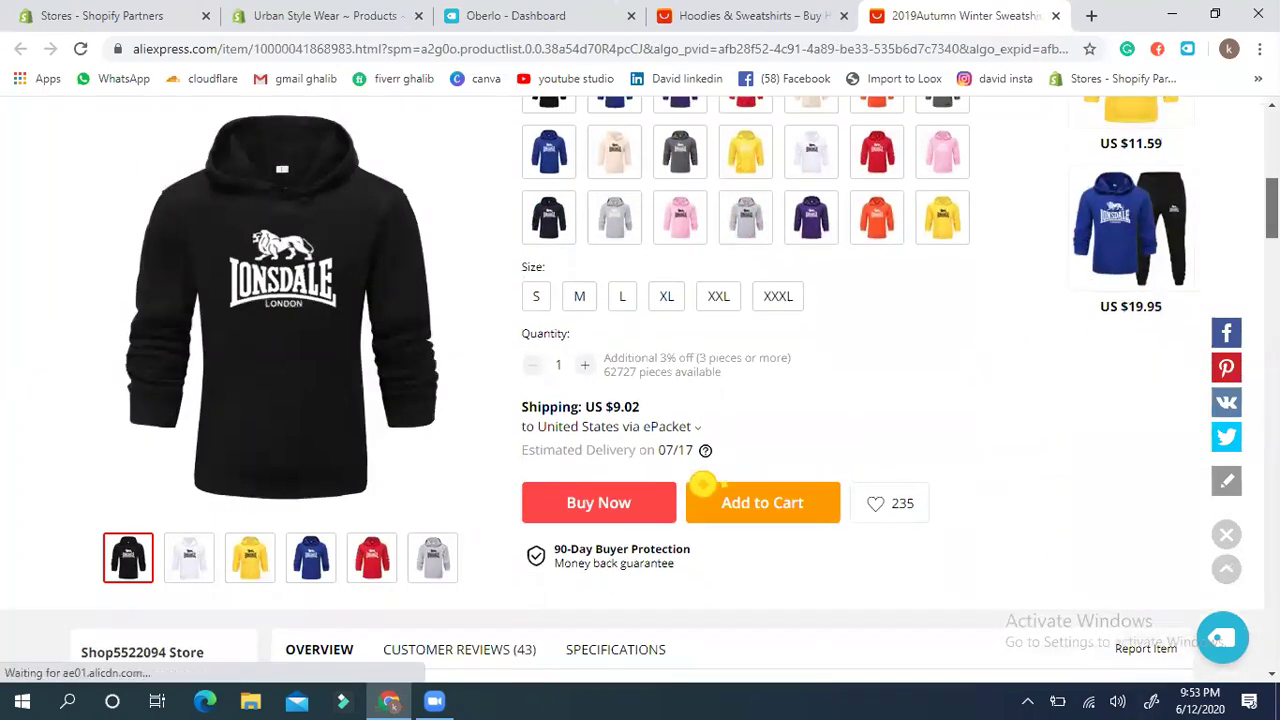
scroll(703, 484, down, 3)
scroll(703, 484, up, 6)
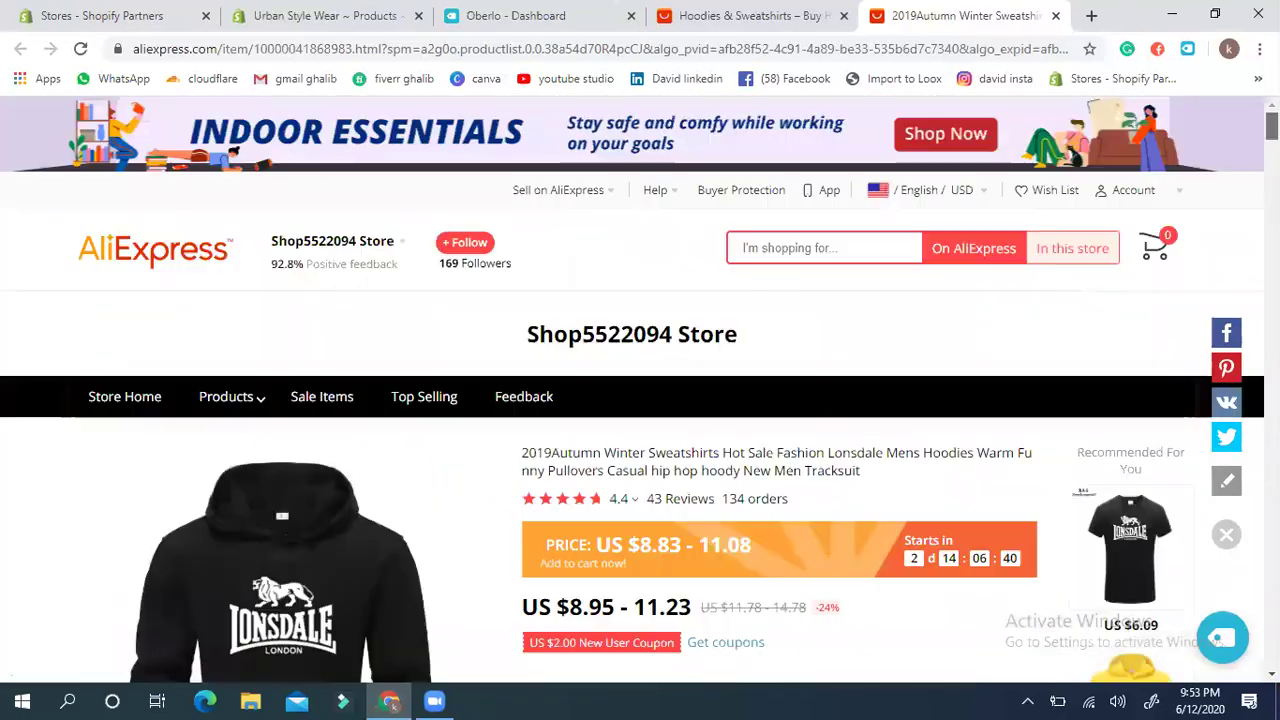
Step: Close the Lonsdale product page, dismiss the import notice on the hoodies listing, and open Oberlo's Import List
click(1055, 16)
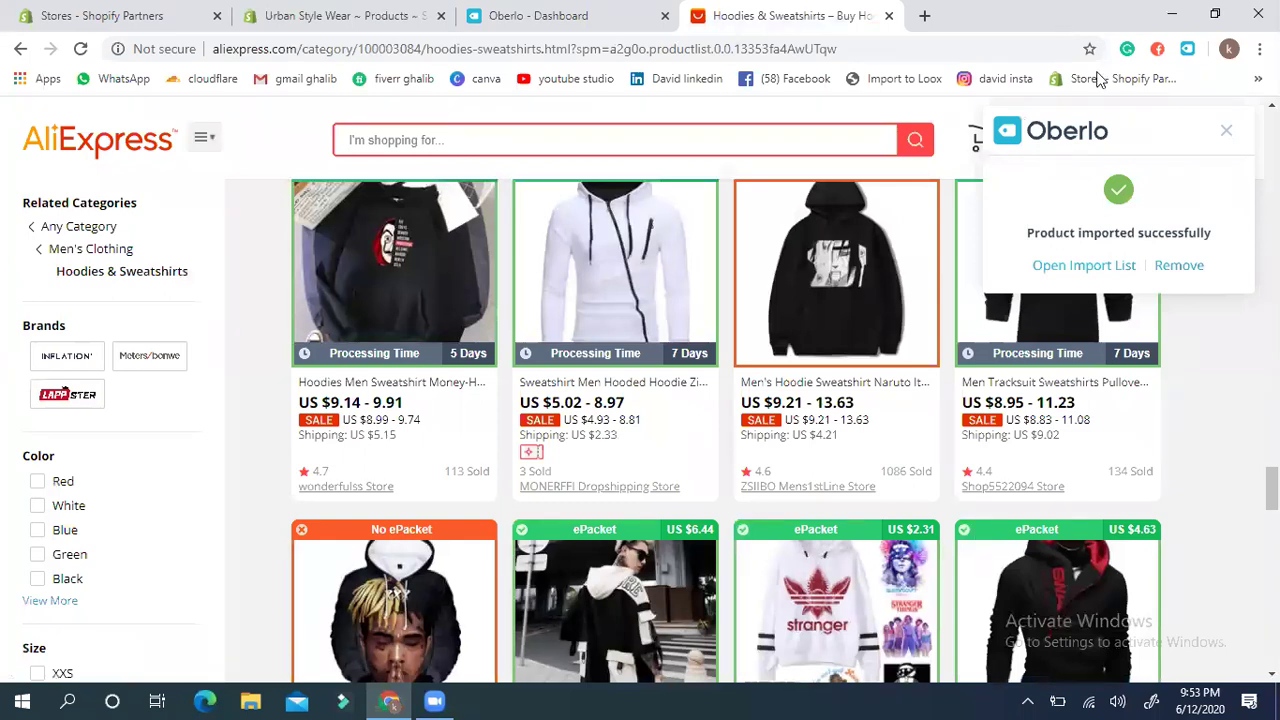
click(1233, 137)
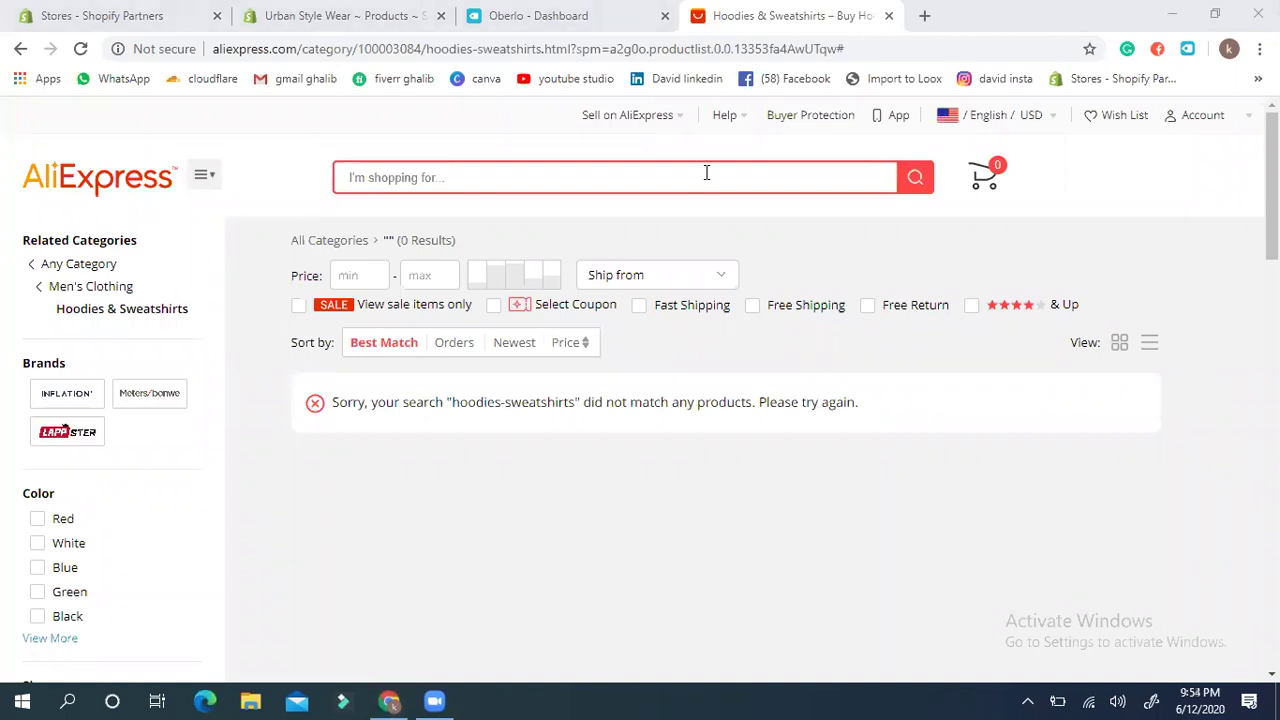
click(576, 20)
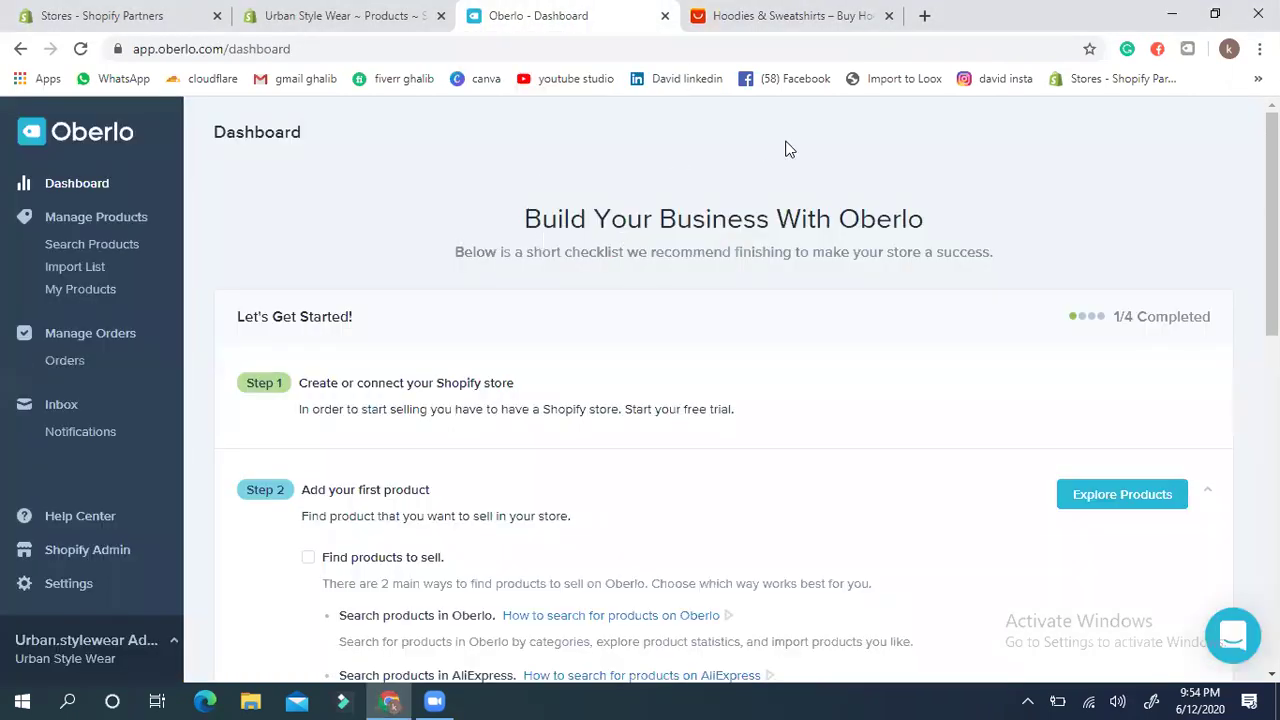
click(93, 270)
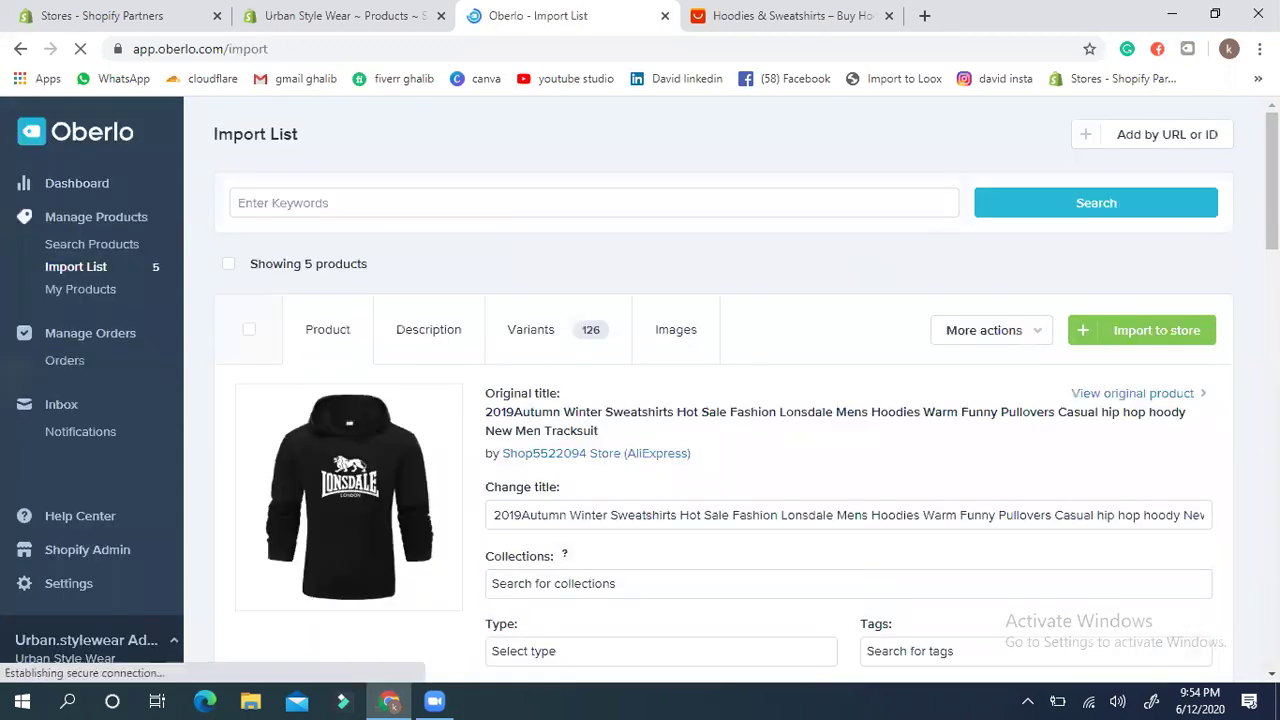
Step: Look through all the products waiting in the Import List, from the Lonsdale hoodie to the MRMT zipper hoodie
scroll(723, 400, down, 2)
scroll(723, 400, down, 2)
scroll(723, 400, up, 2)
scroll(723, 400, down, 4)
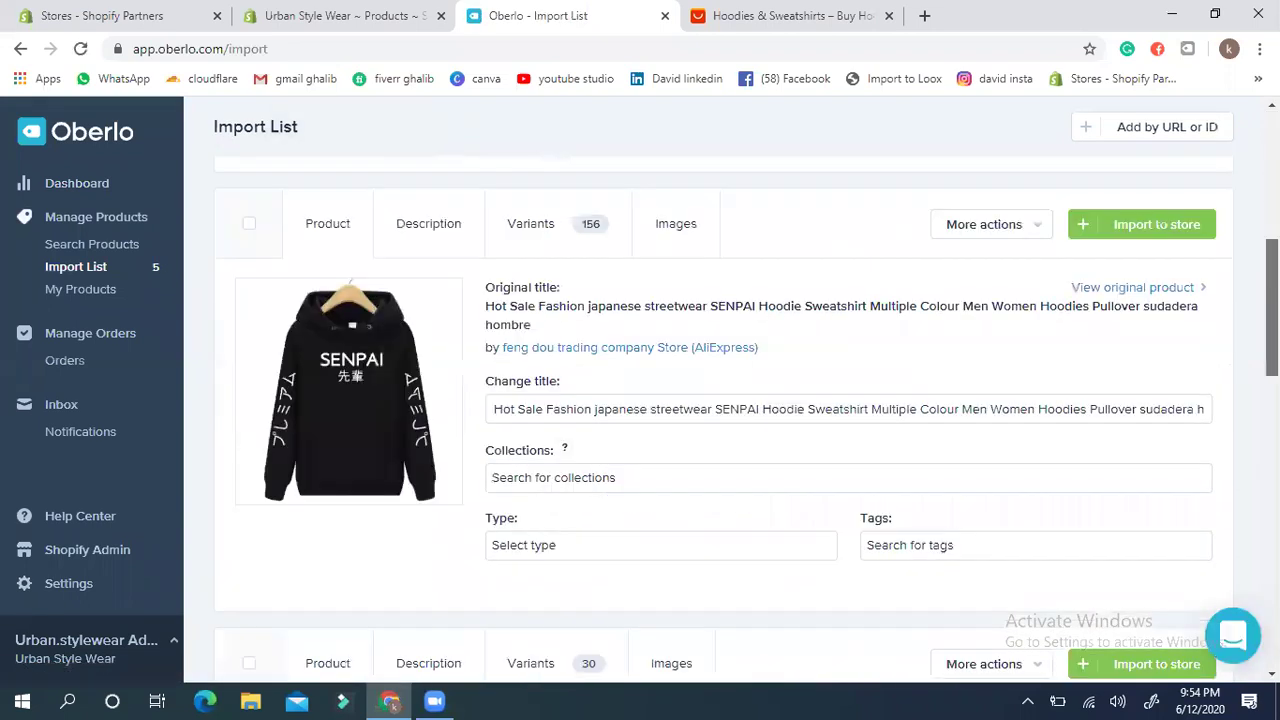
scroll(723, 420, down, 8)
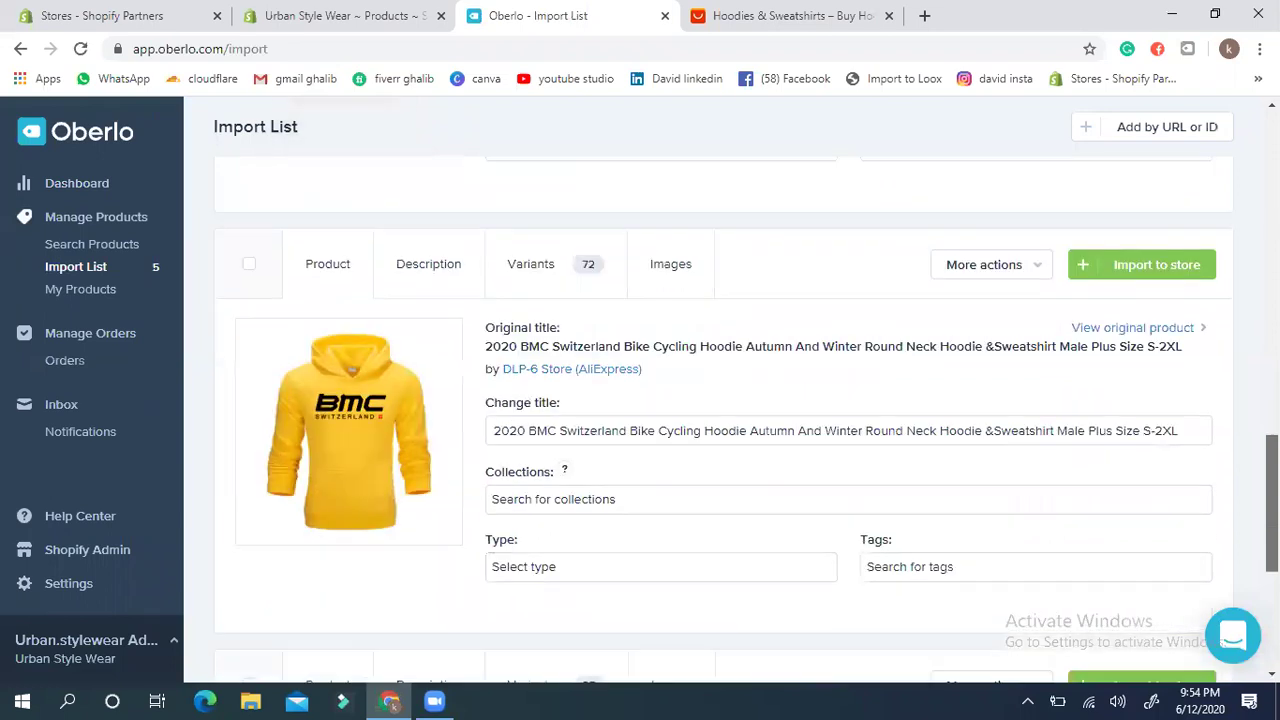
scroll(723, 420, down, 4)
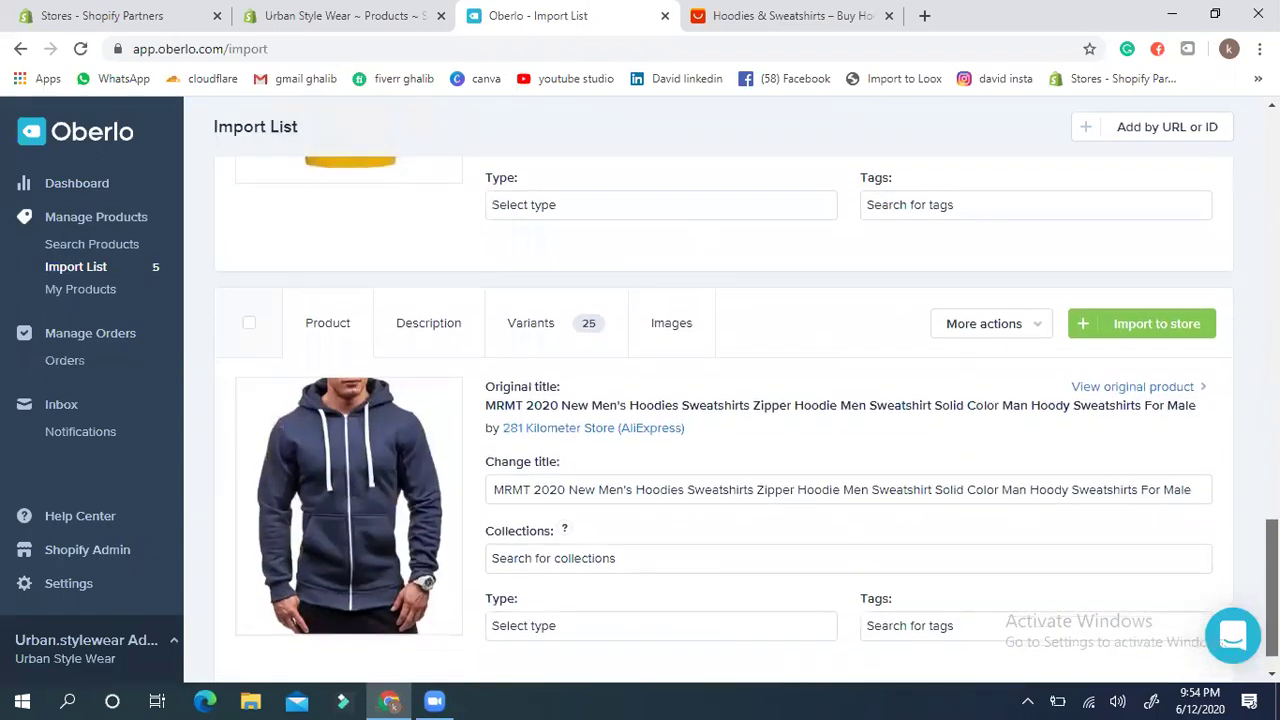
scroll(723, 420, down, 1)
scroll(723, 420, up, 8)
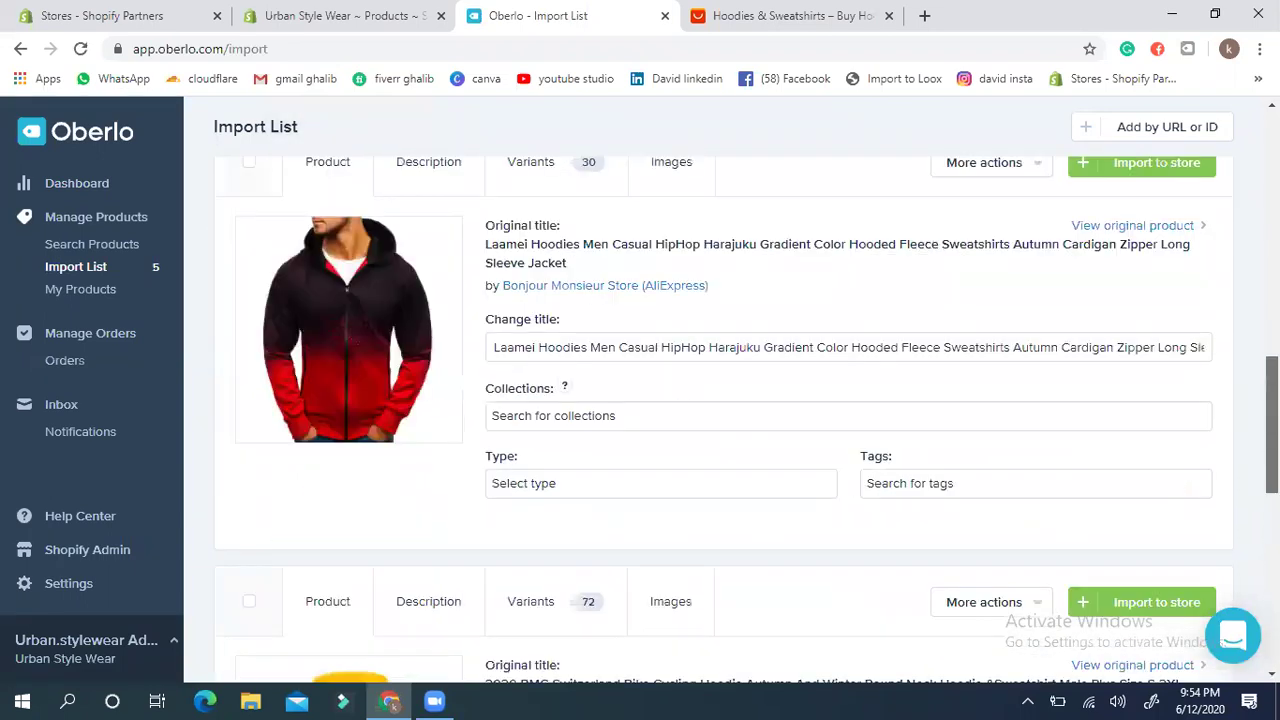
scroll(723, 420, up, 11)
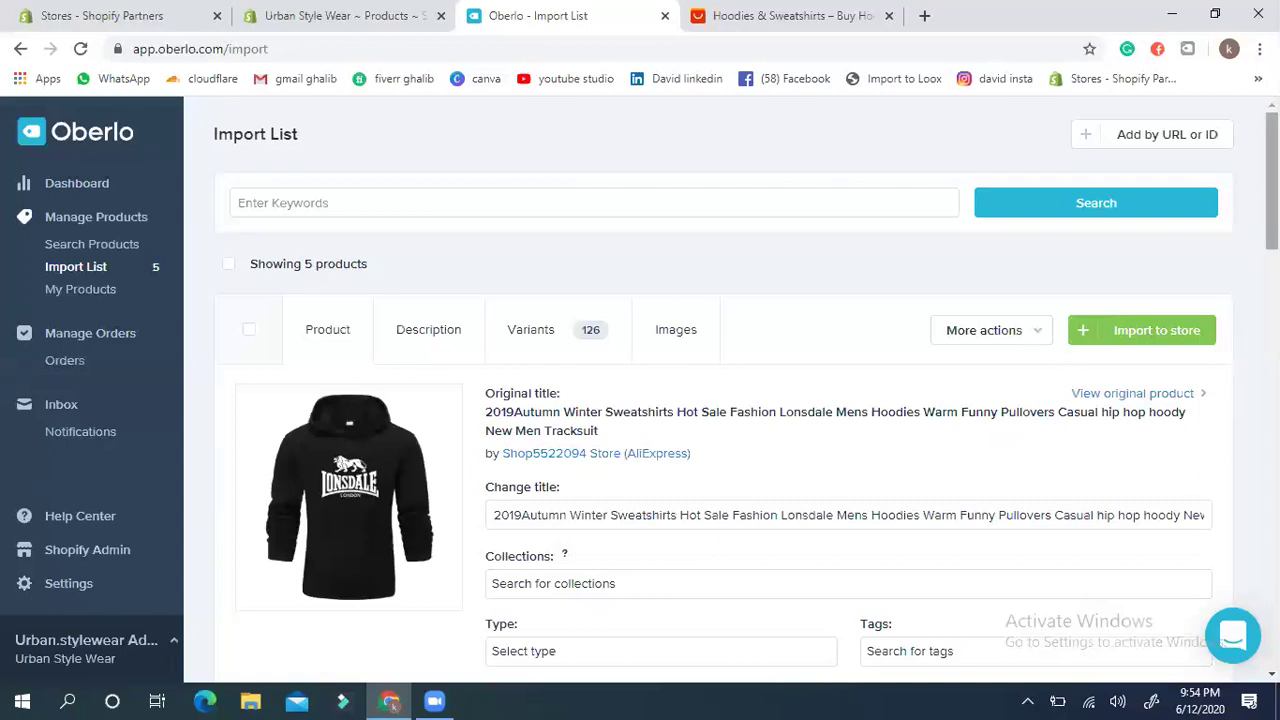
Step: Shorten the Lonsdale hoodie's title to "Winter Sweatshirts"
scroll(670, 345, down, 2)
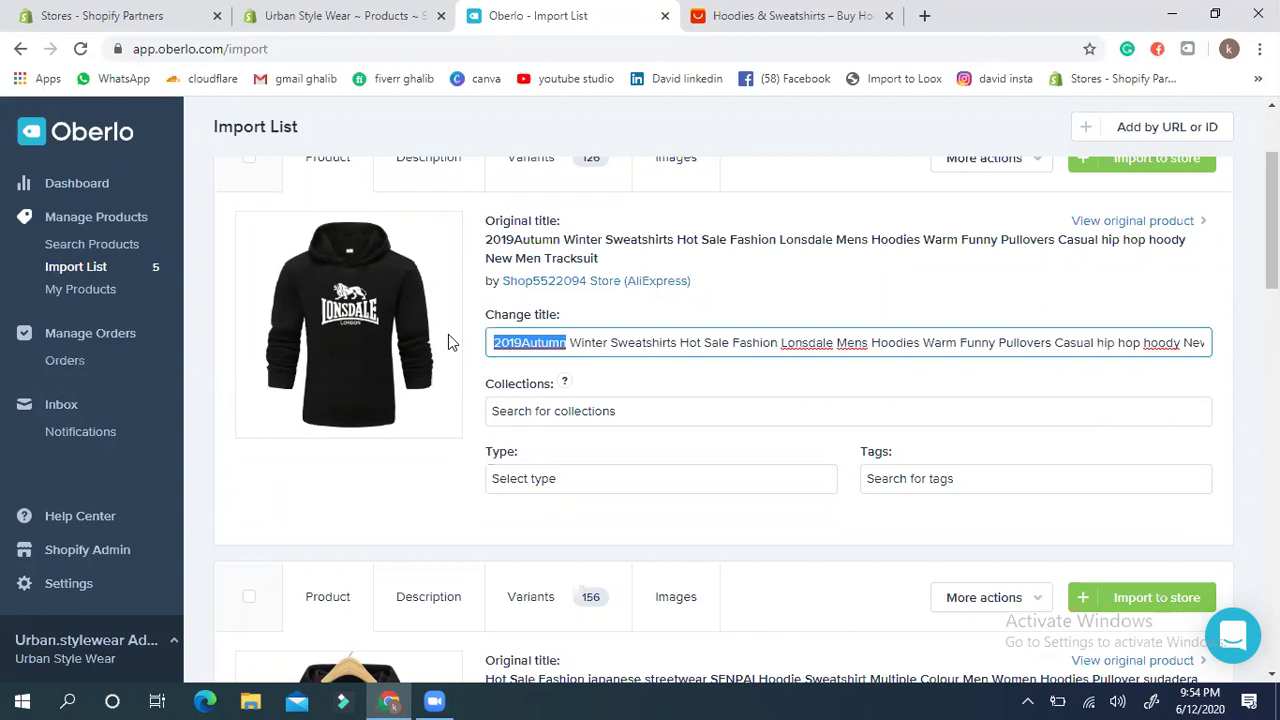
key(BackSpace)
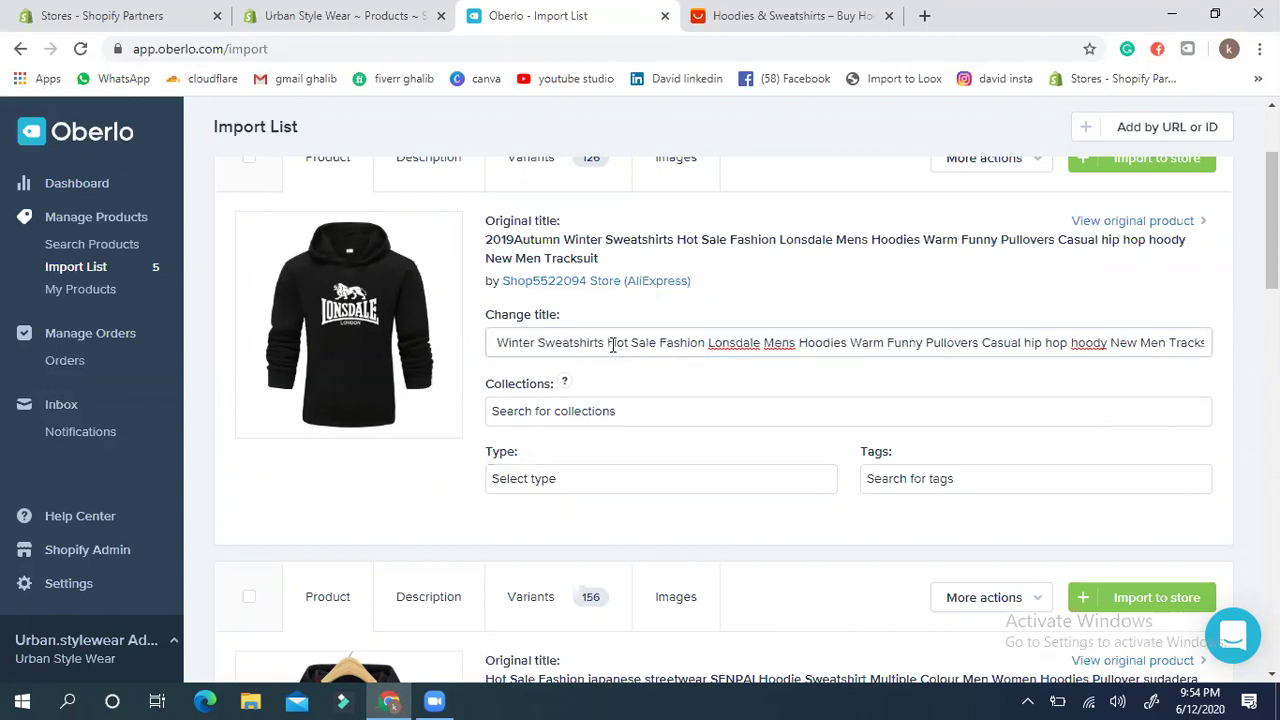
drag(609, 343, 1205, 345)
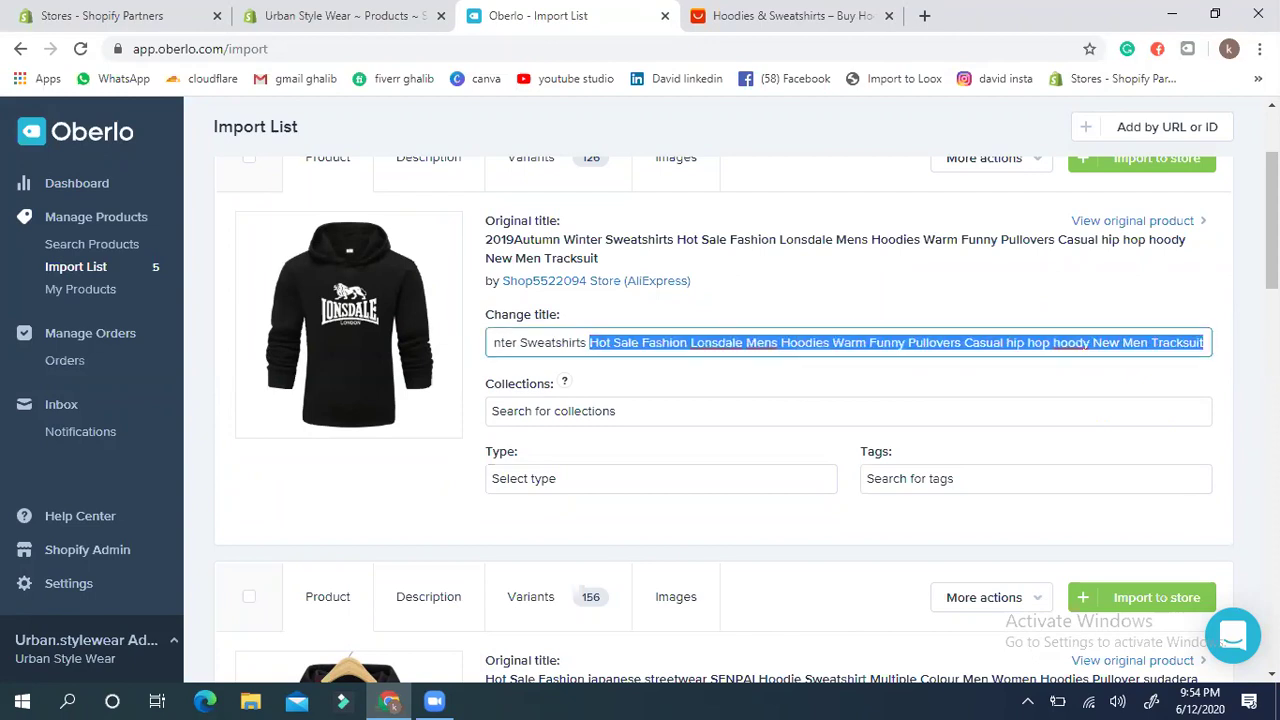
key(BackSpace)
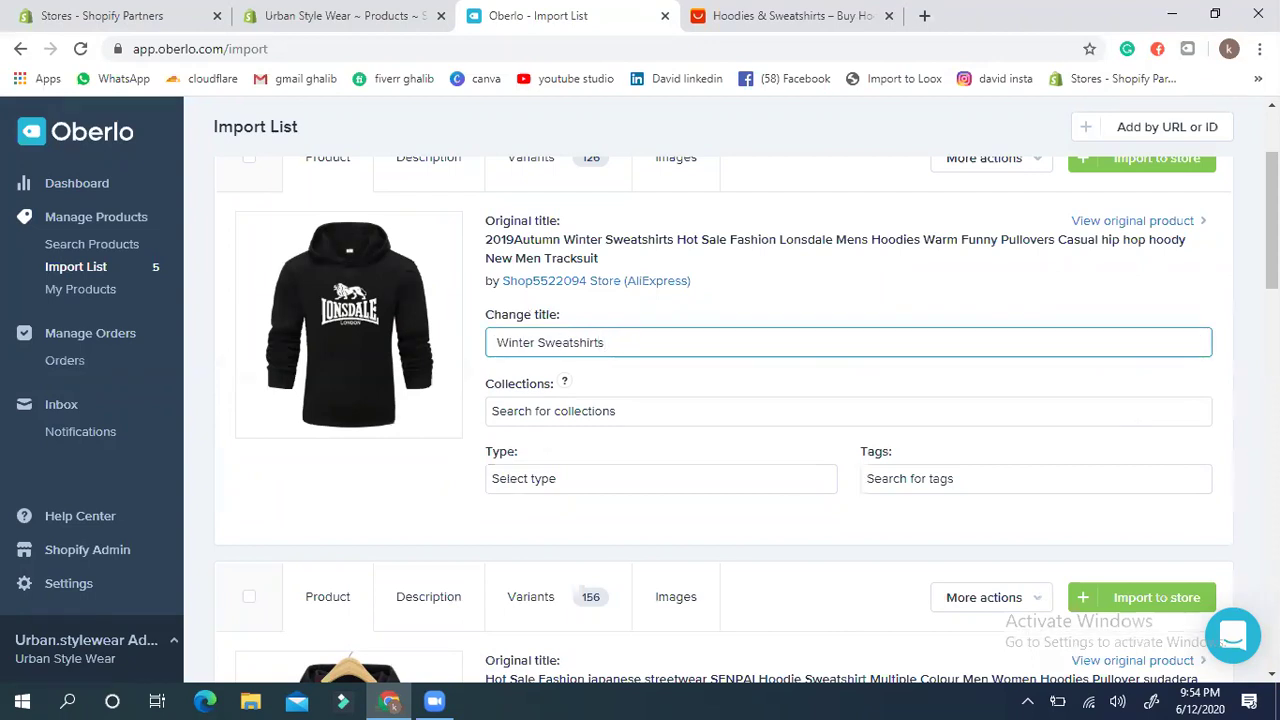
key(BackSpace)
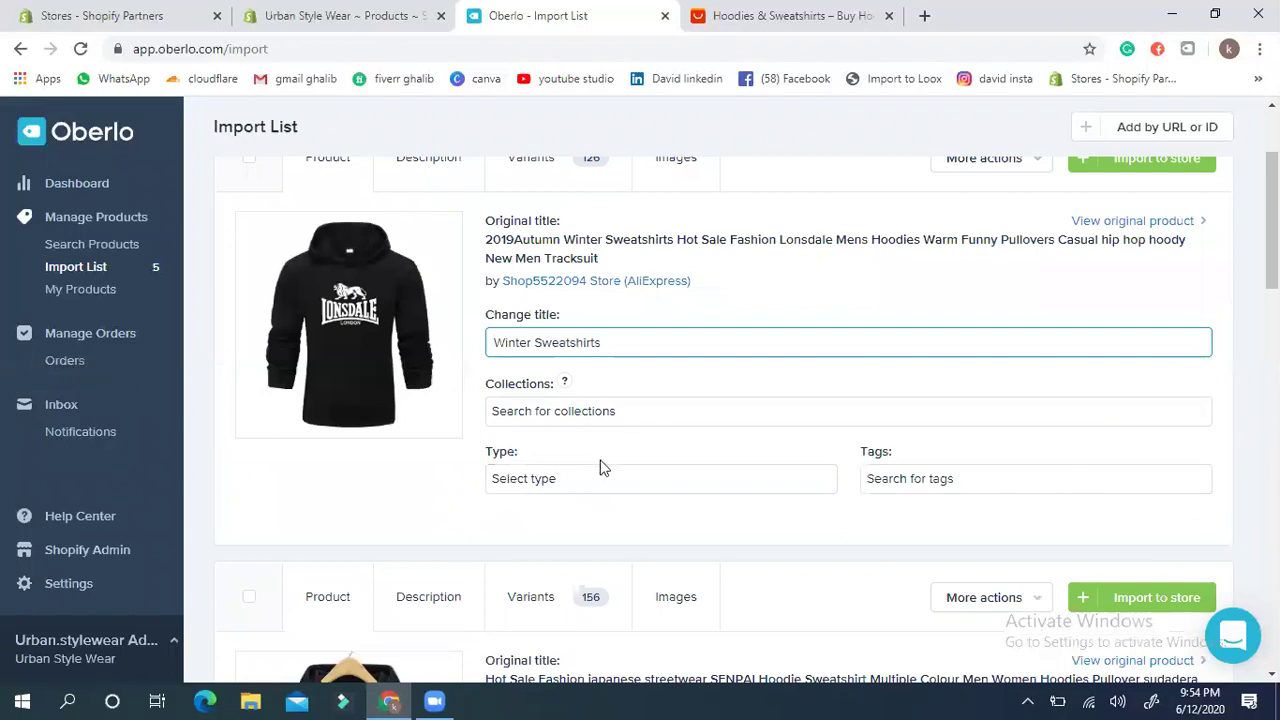
Step: Assign the Lonsdale hoodie to the Hoodies, Featured and Sale collections
click(572, 413)
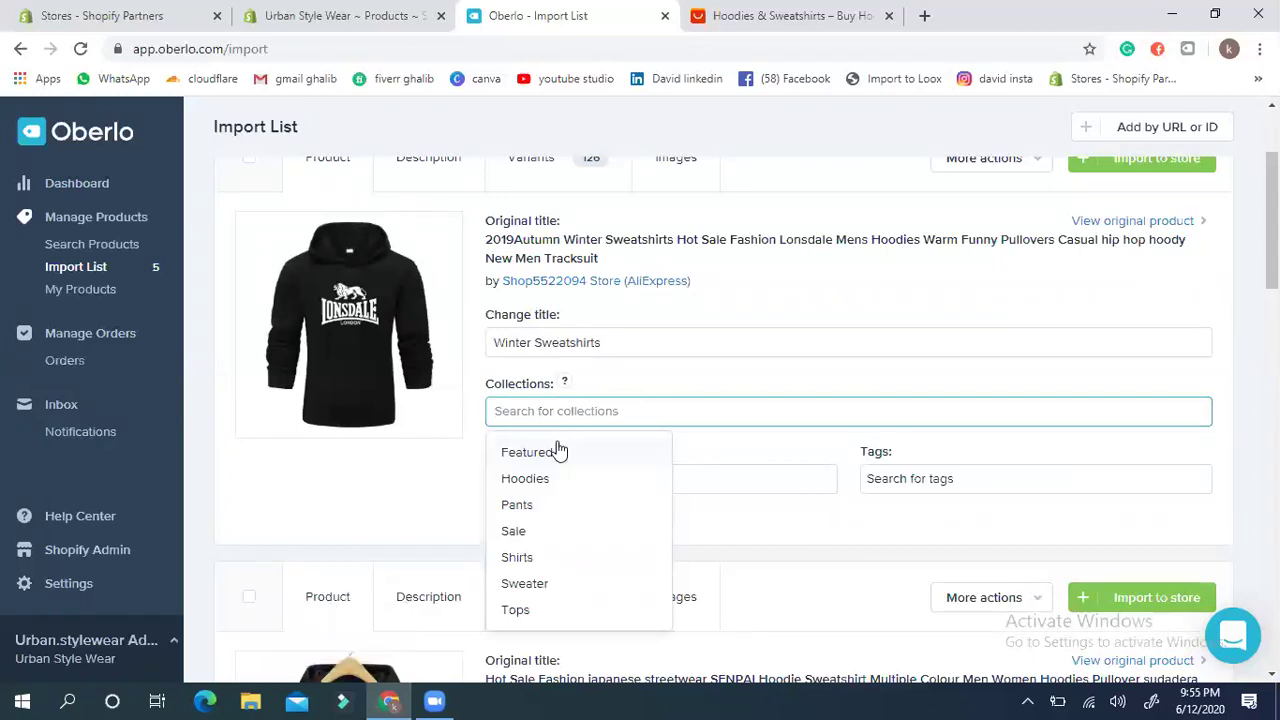
click(537, 481)
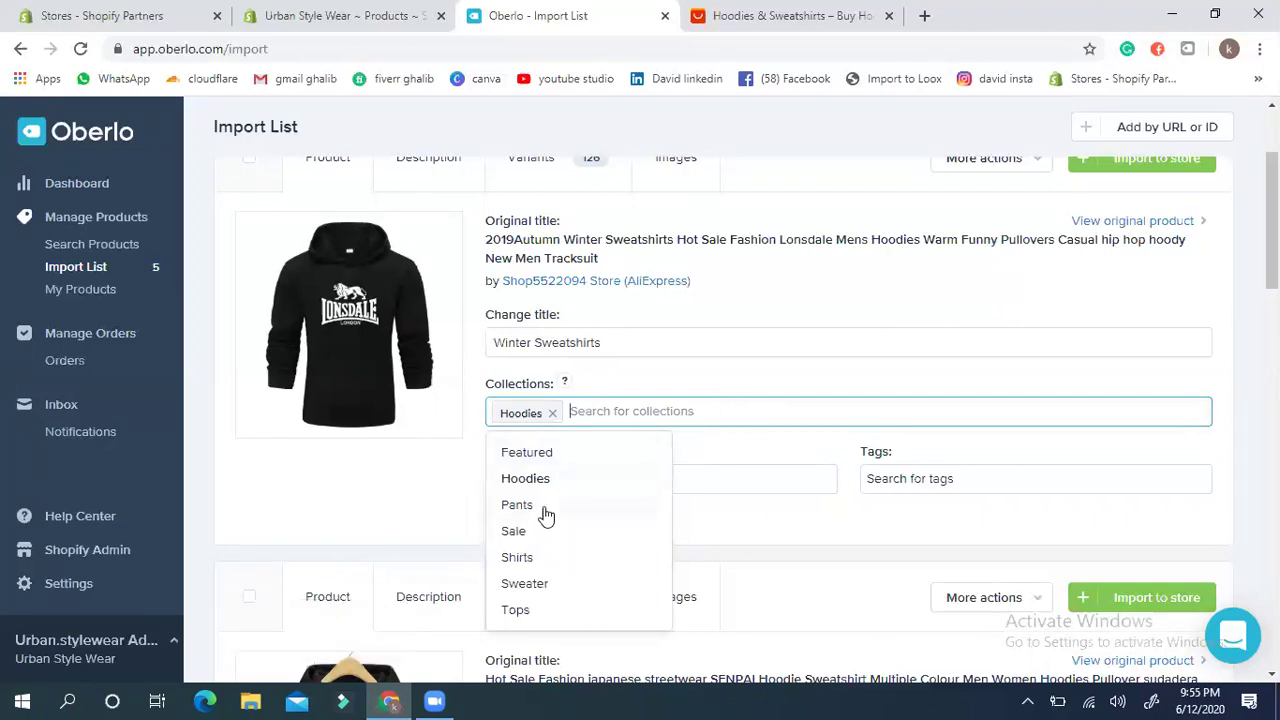
click(526, 452)
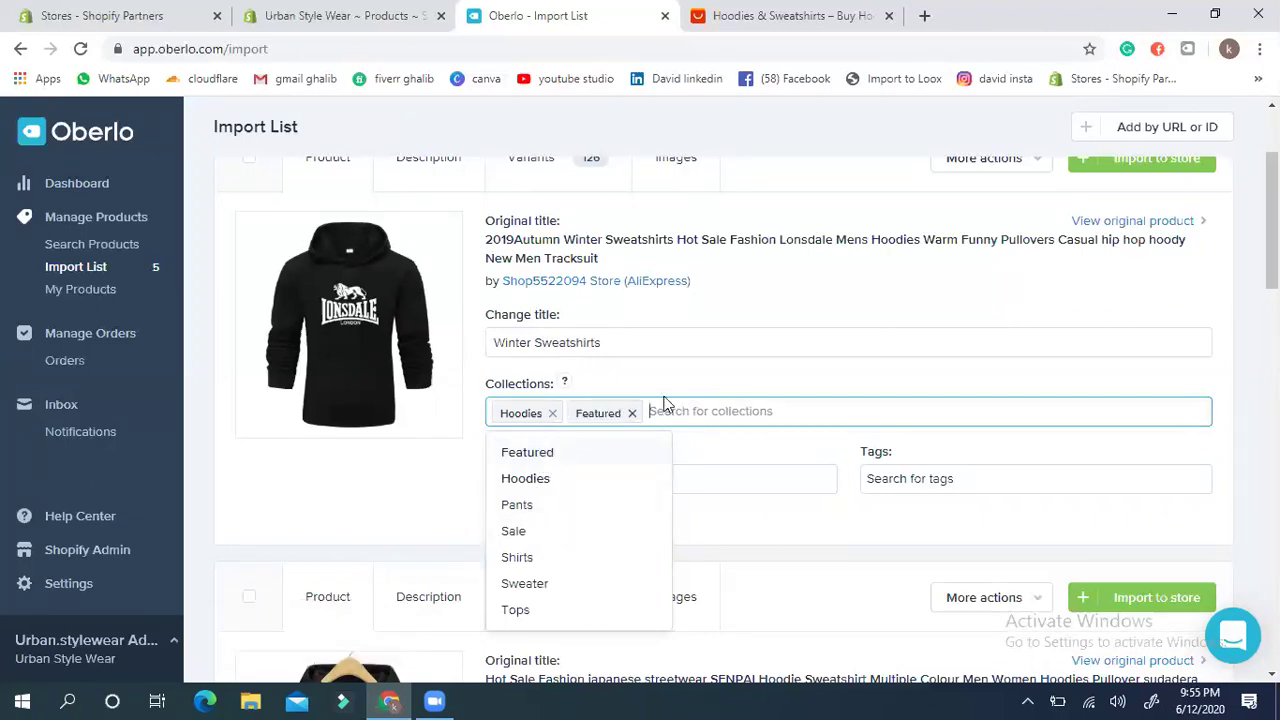
click(520, 535)
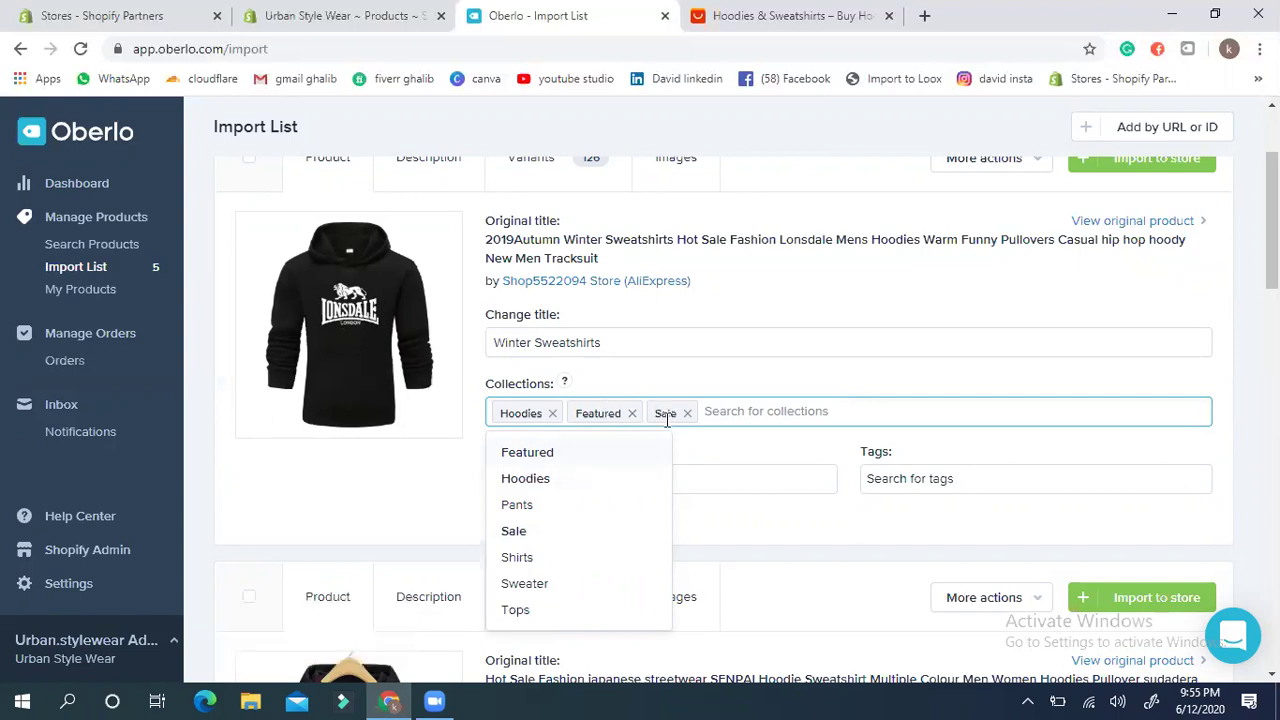
Step: Open the Lonsdale hoodie's description and read through its listed specifications
scroll(1215, 299, down, 2)
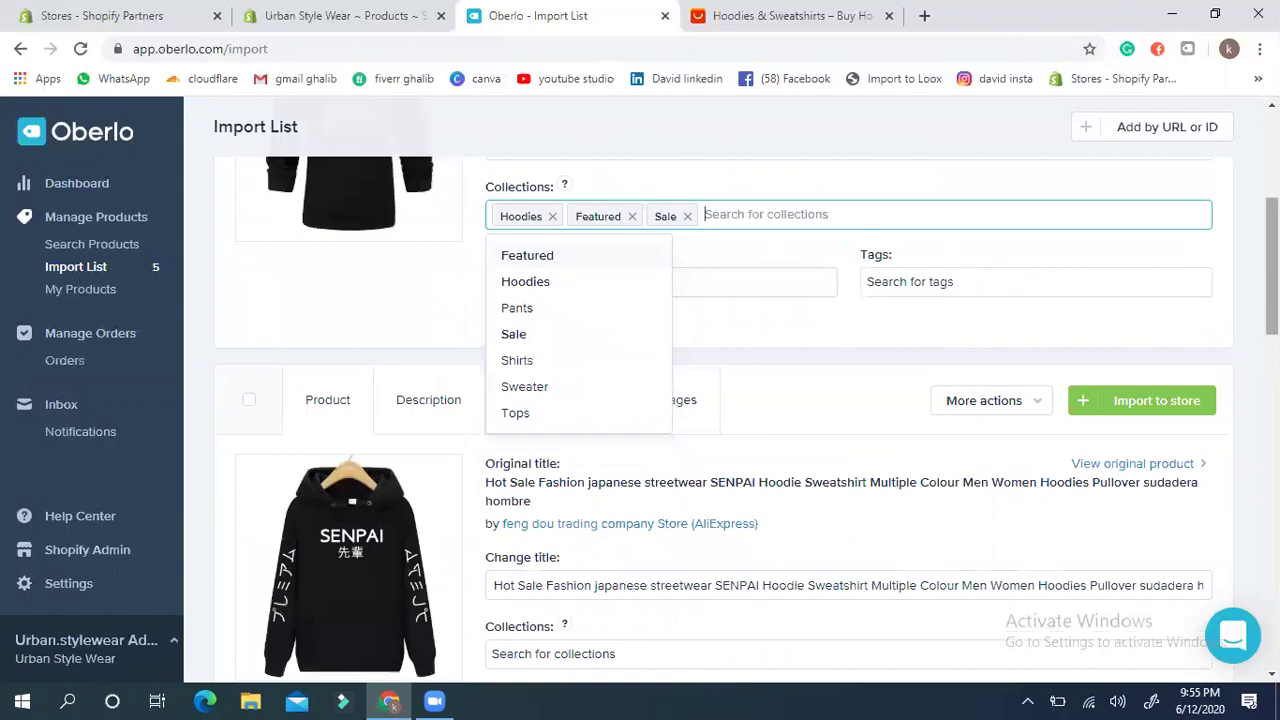
scroll(1218, 289, up, 3)
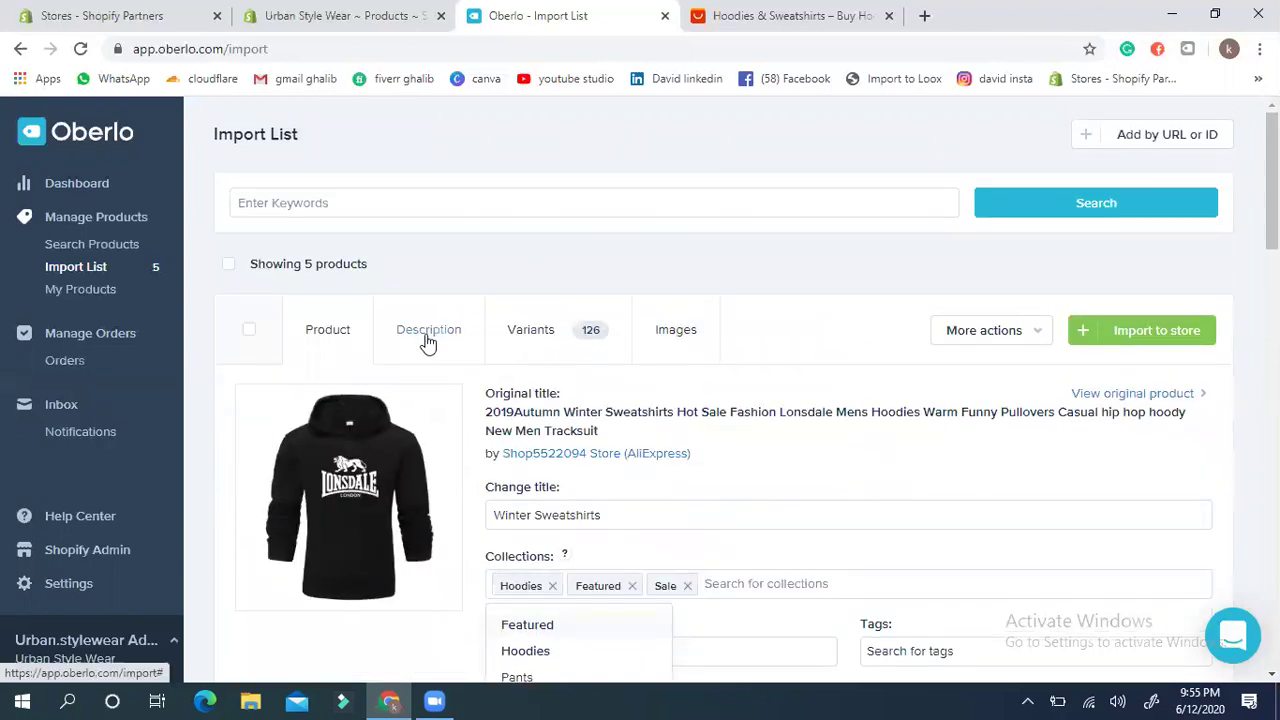
click(430, 333)
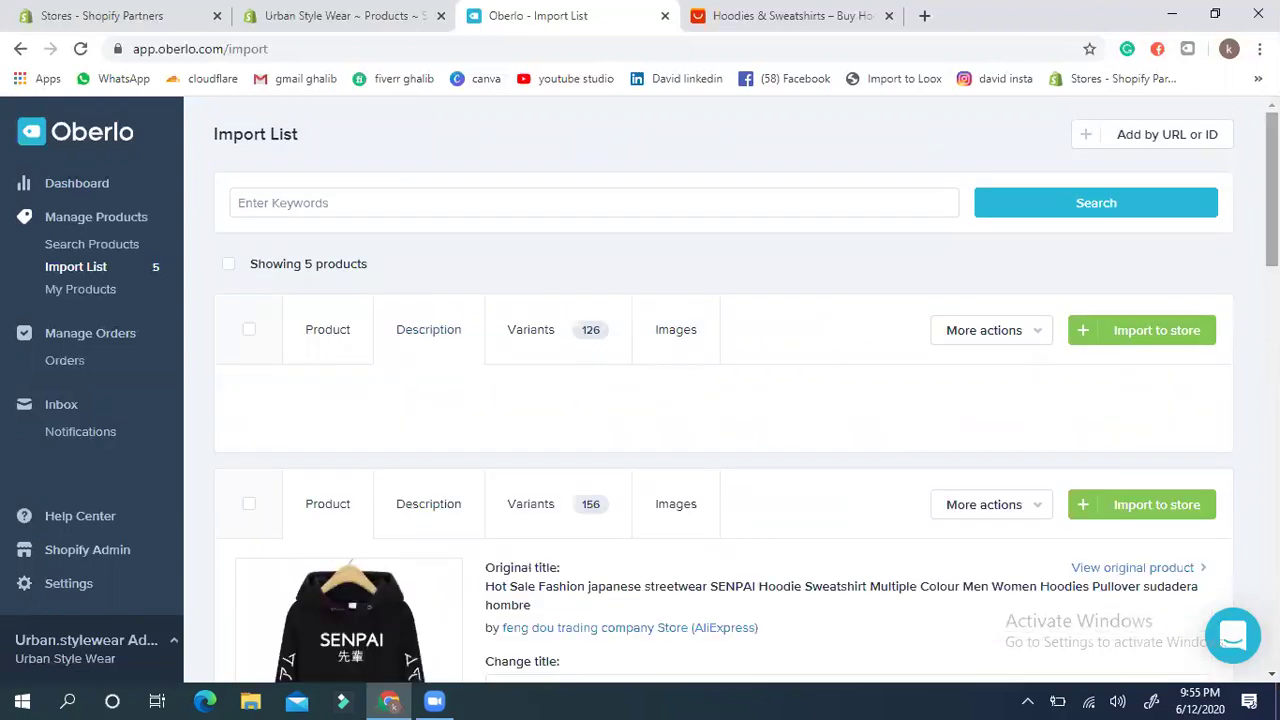
scroll(723, 416, down, 2)
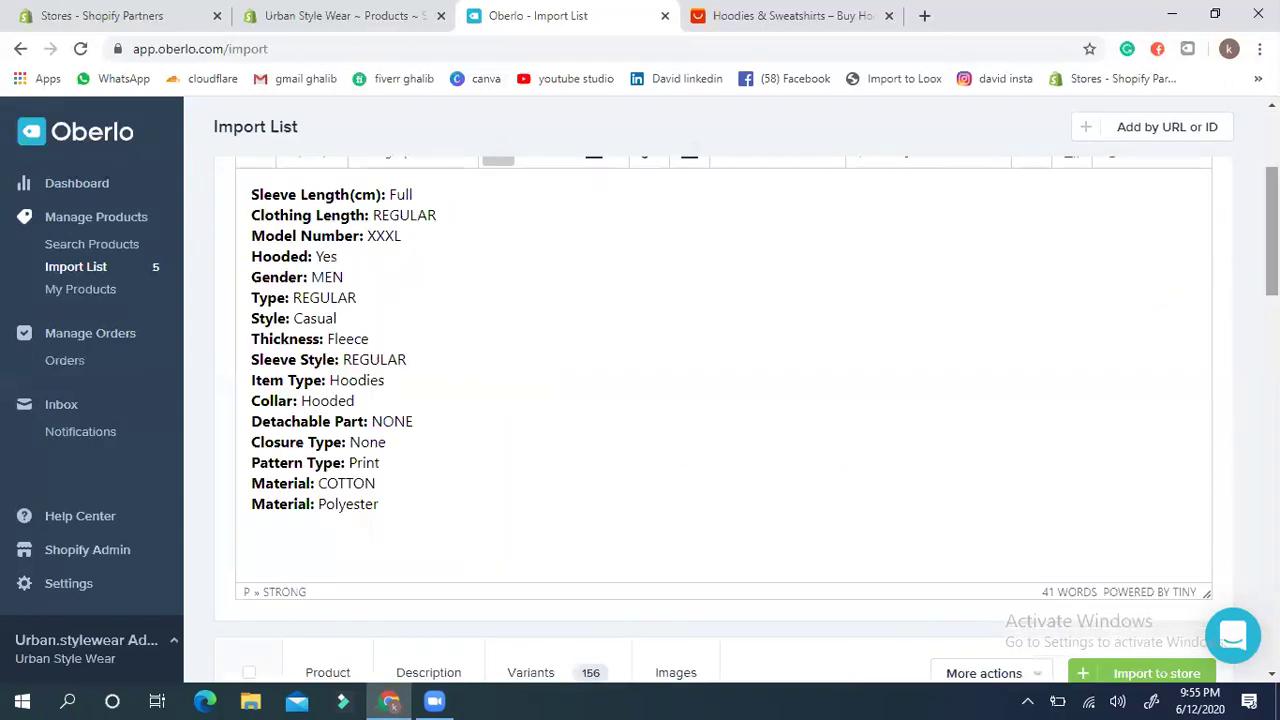
scroll(723, 400, up, 3)
scroll(723, 400, down, 1)
scroll(723, 450, down, 3)
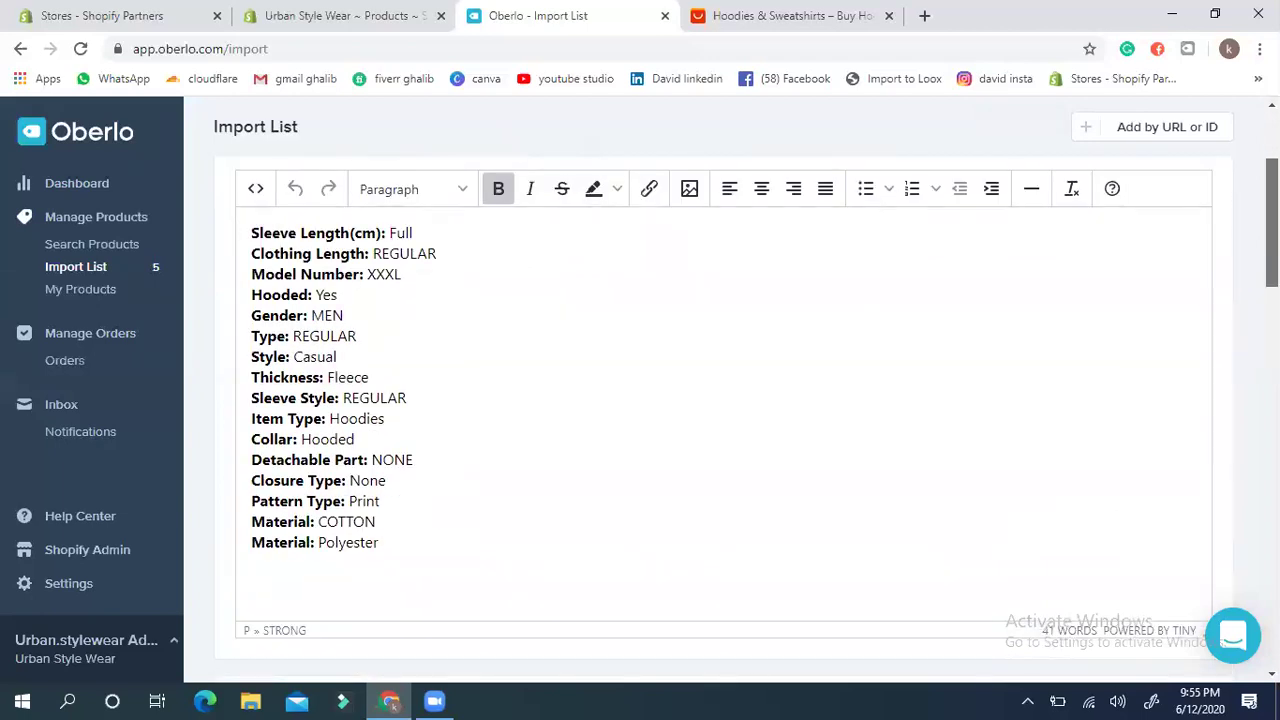
scroll(723, 450, up, 2)
scroll(723, 400, up, 2)
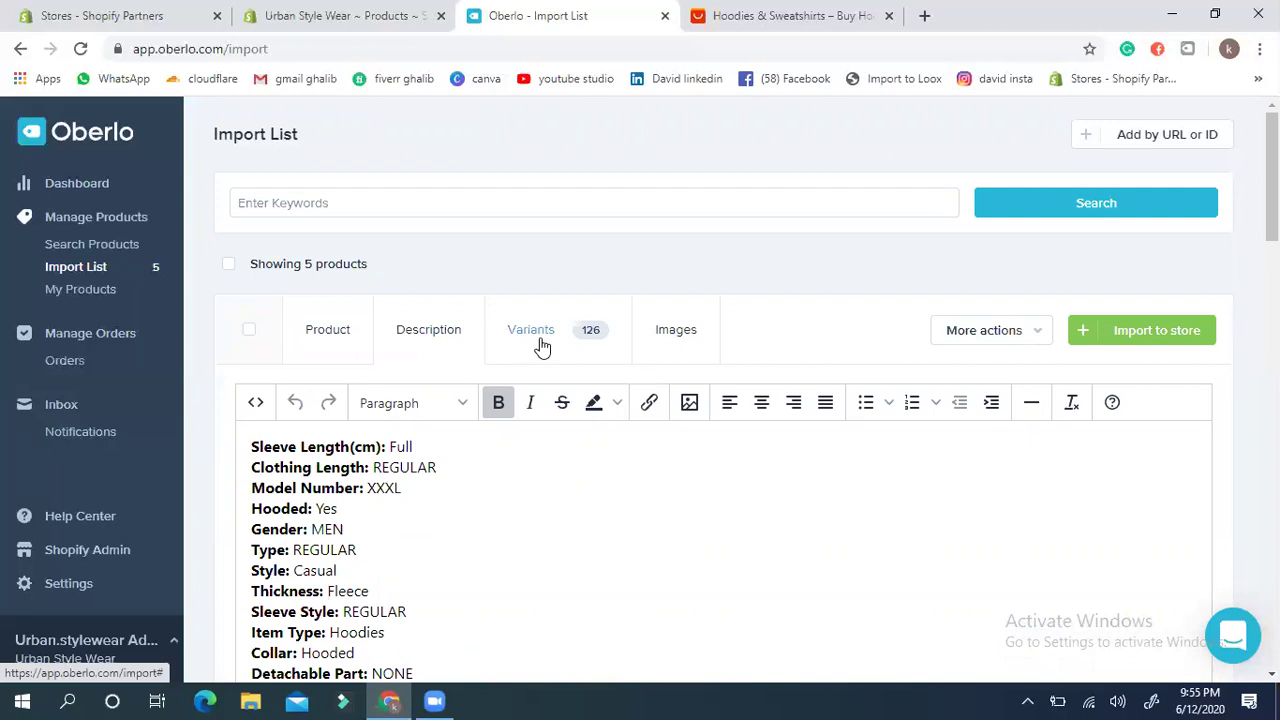
Step: Examine the Lonsdale hoodie's variants and prices, and check which of its images are selected for import
click(533, 335)
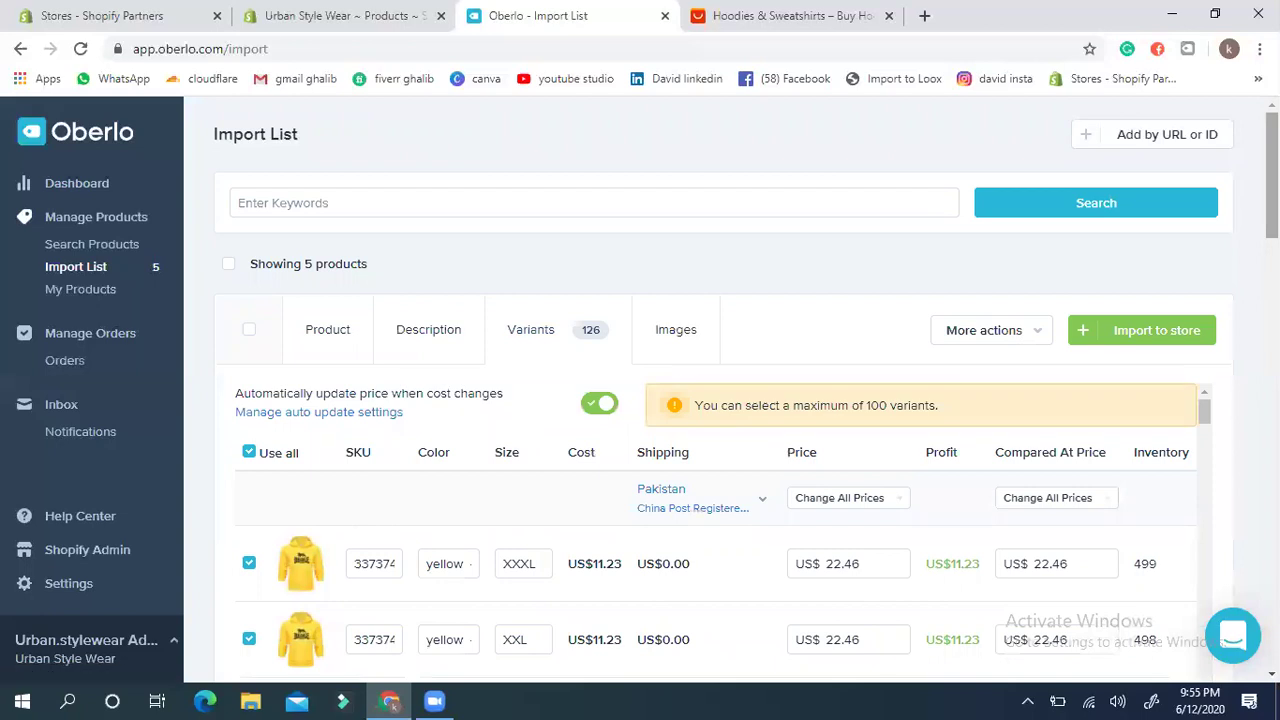
click(673, 335)
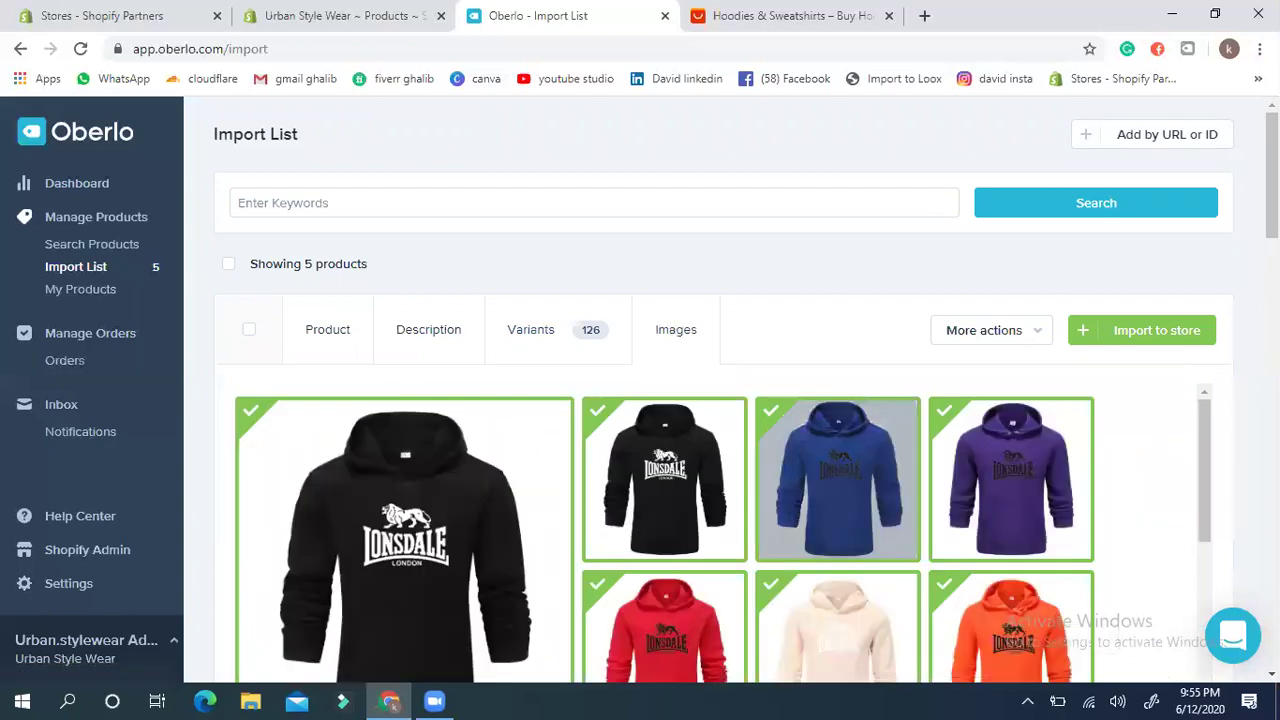
scroll(720, 420, down, 4)
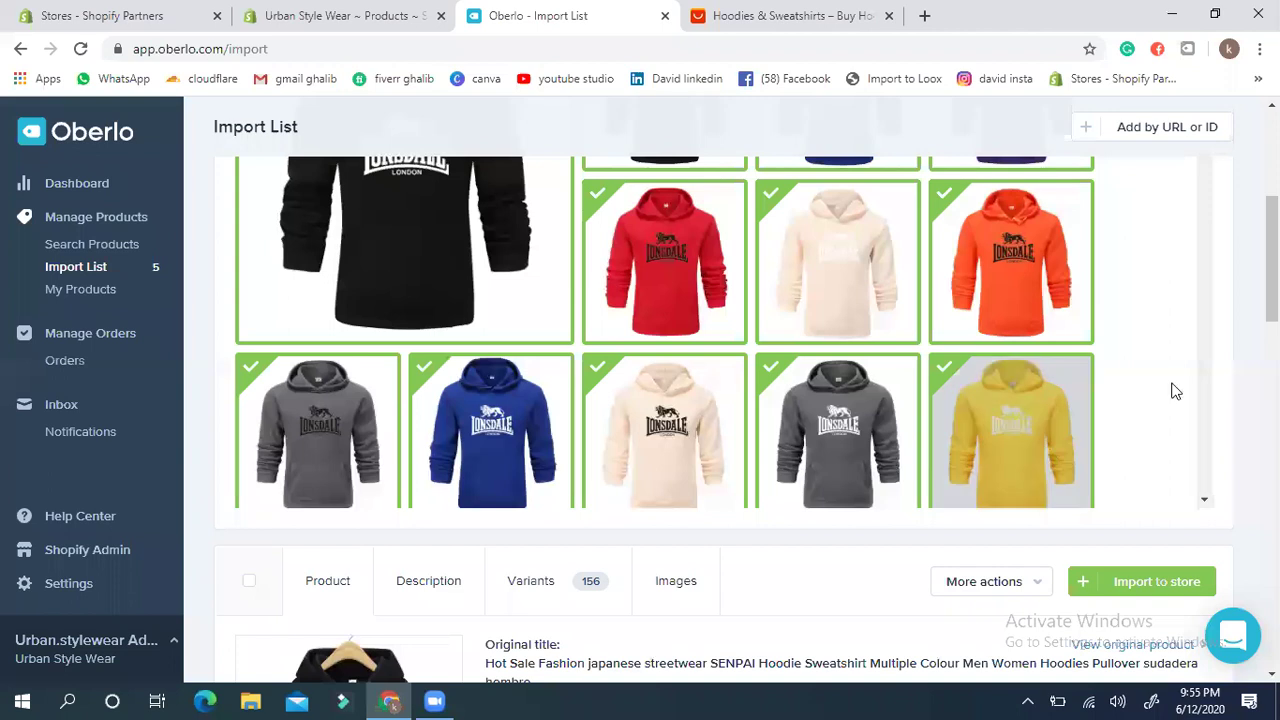
scroll(1205, 272, down, 3)
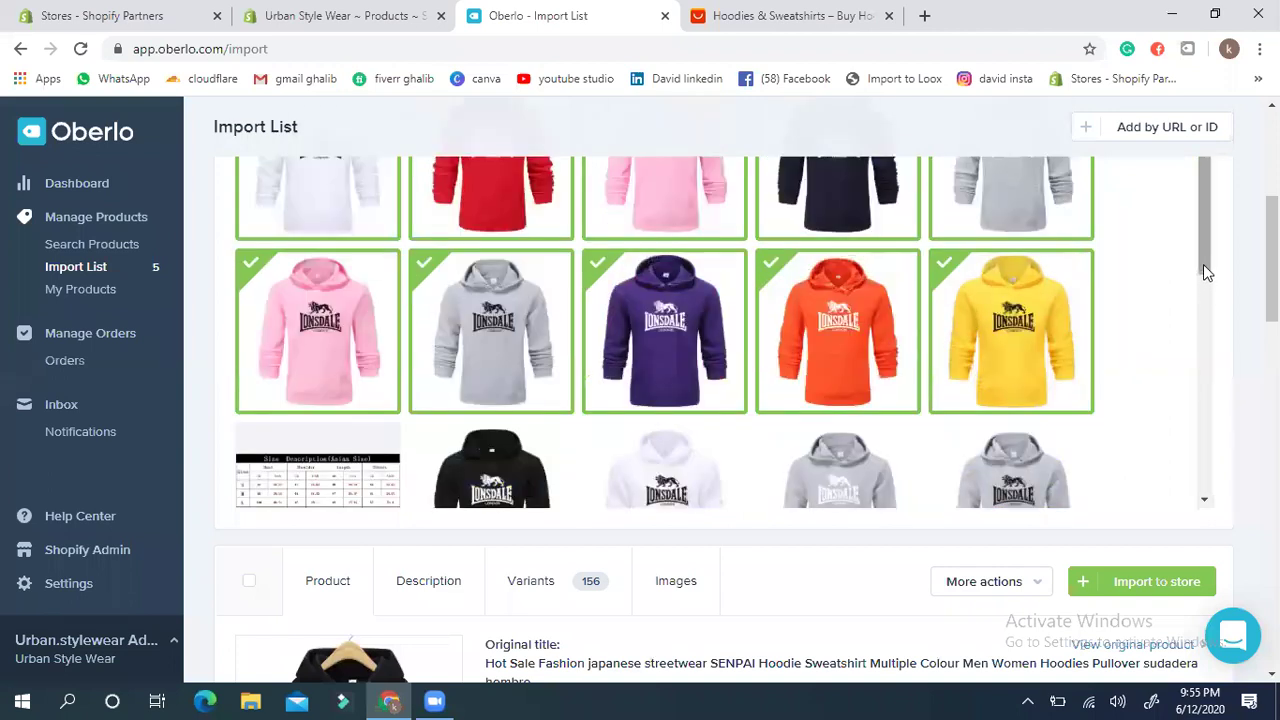
drag(1205, 294, 1210, 127)
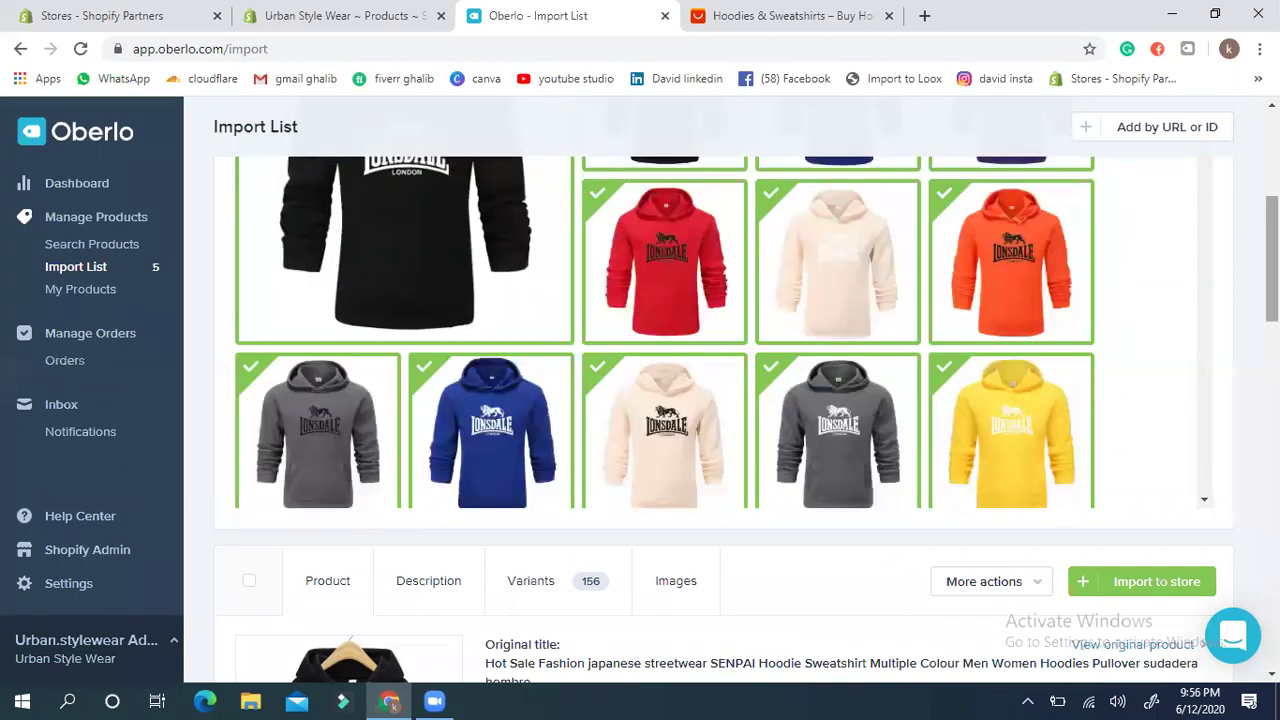
scroll(538, 330, up, 3)
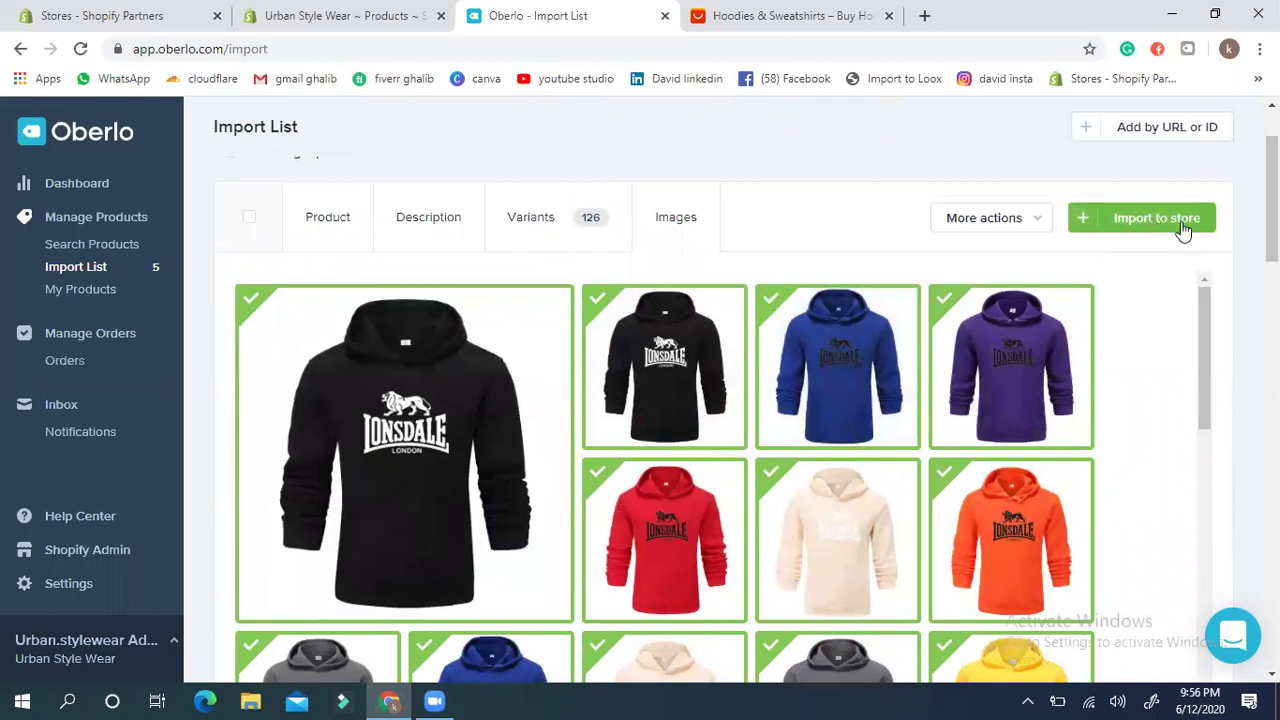
click(330, 220)
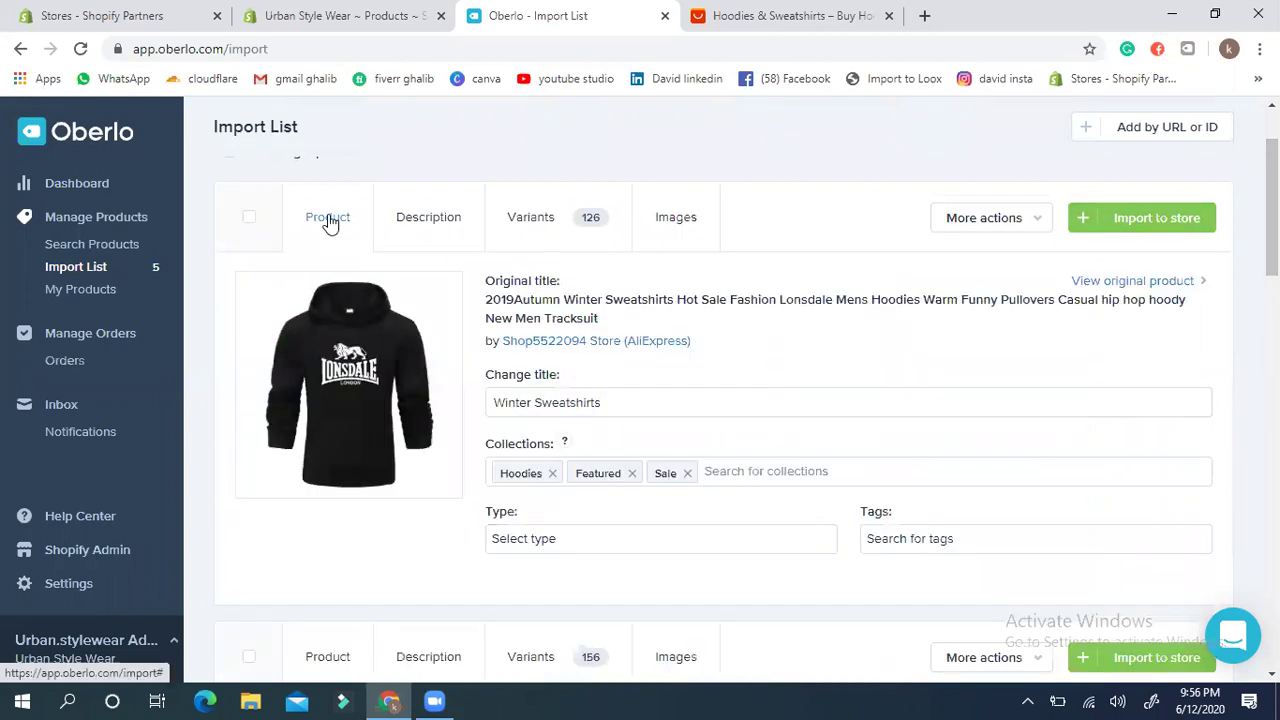
click(672, 222)
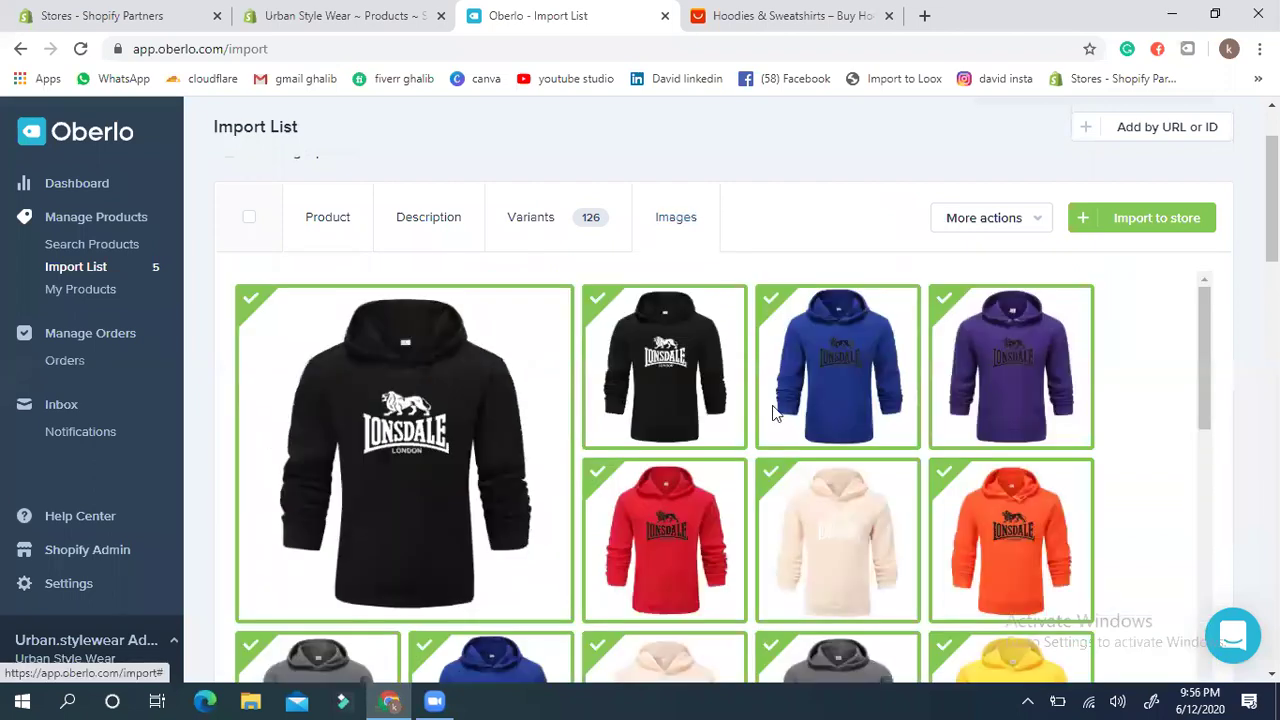
Step: Deselect the orange and cream hoodie images of the Lonsdale product, and add them back
click(943, 473)
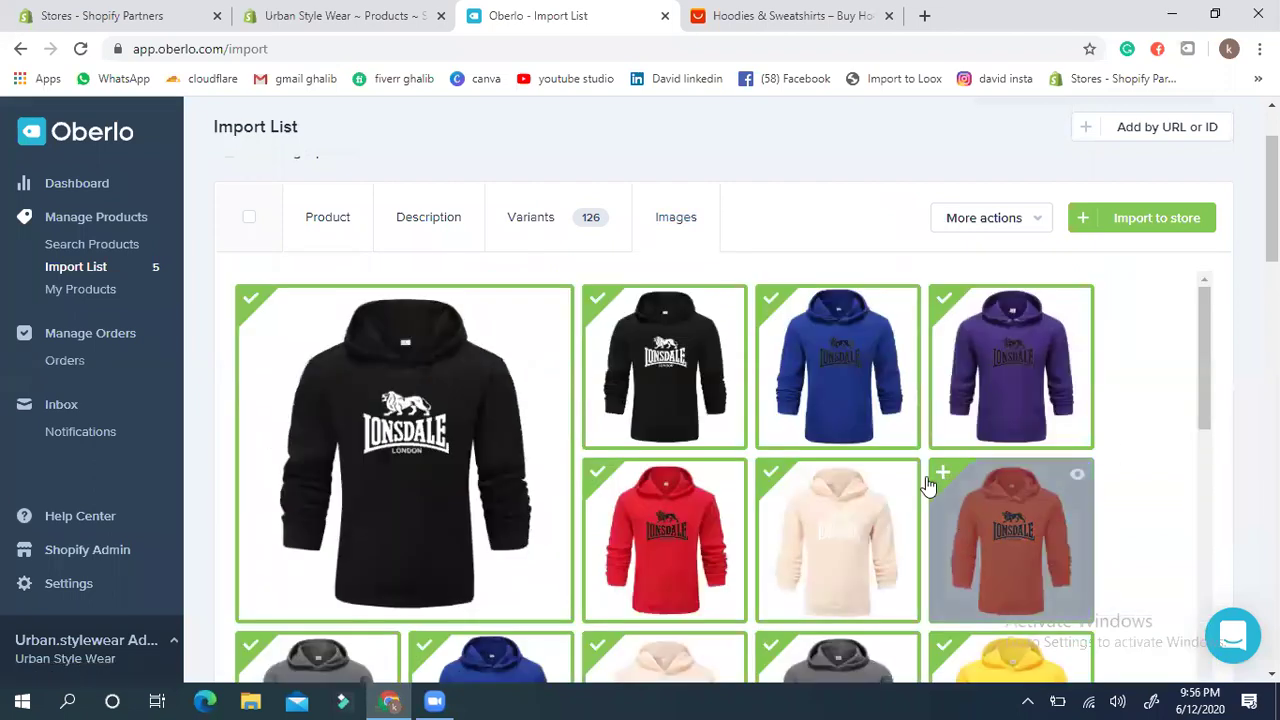
click(765, 476)
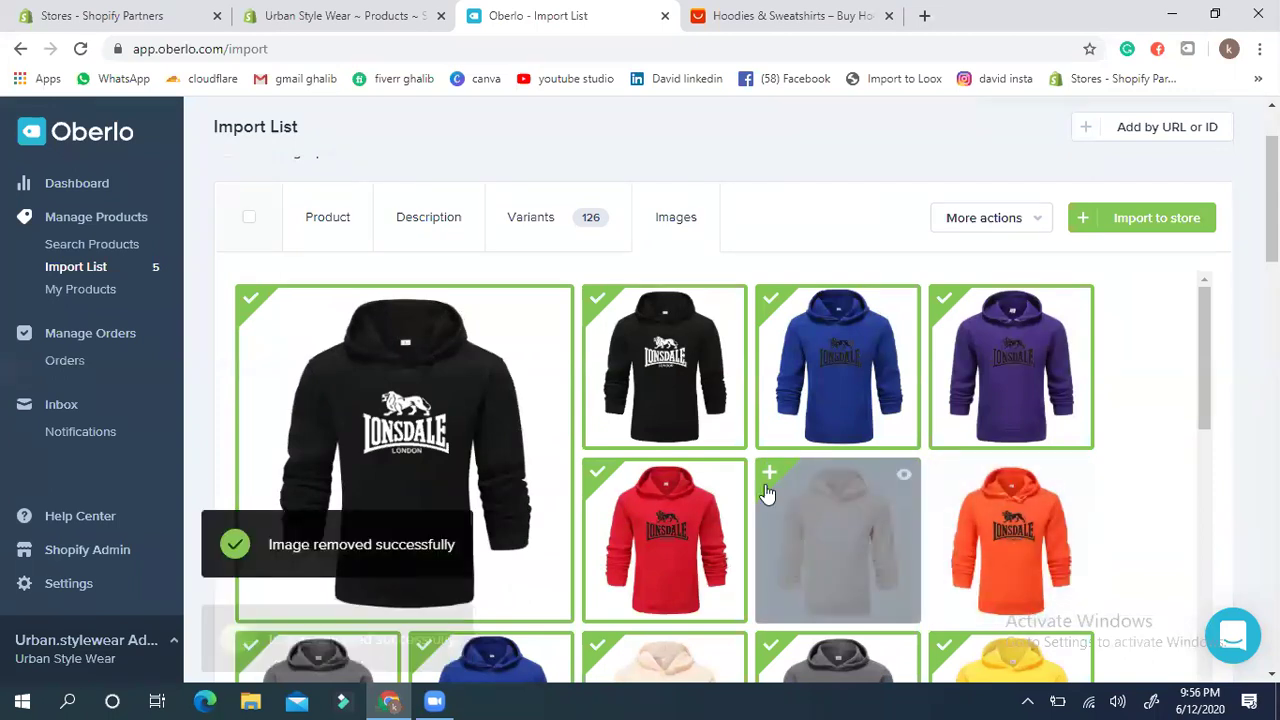
click(940, 476)
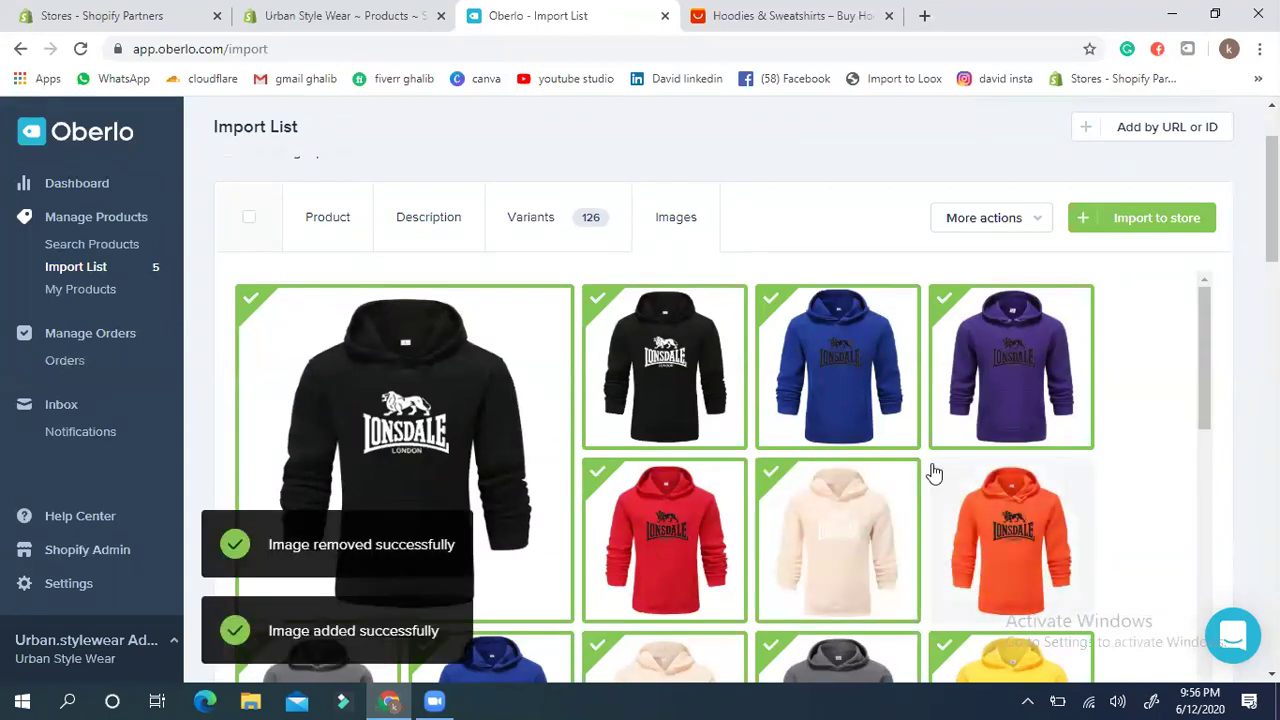
Step: Import the Lonsdale hoodie to the store
click(1143, 219)
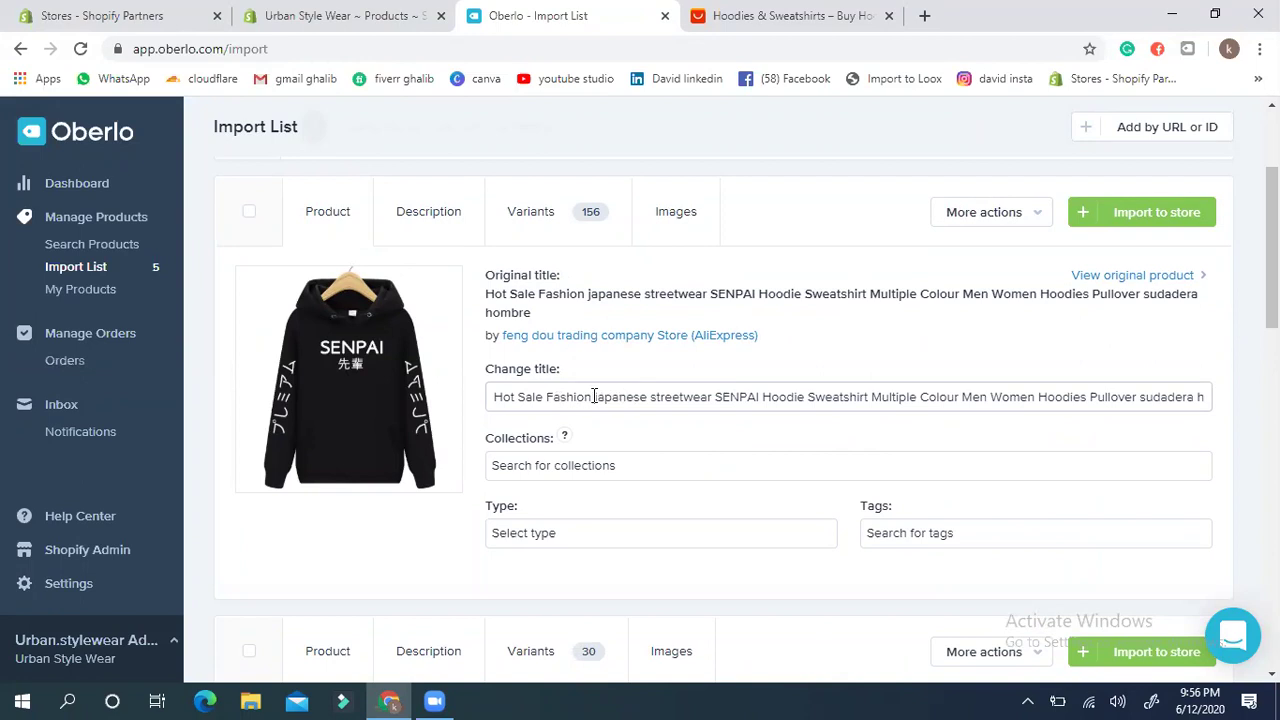
Step: Replace the SENPAI hoodie's long title with "Japanese Street Wear"
drag(590, 396, 430, 400)
key(BackSpace)
key(Delete)
text(J)
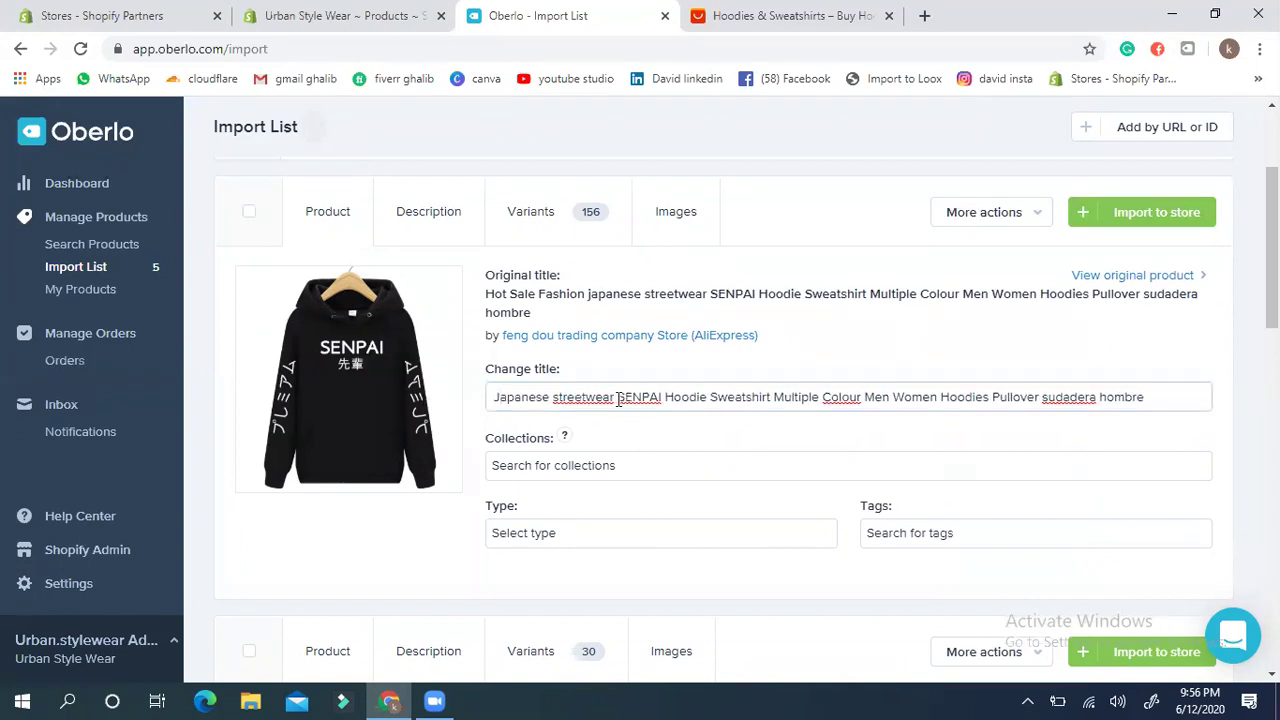
drag(618, 396, 1148, 394)
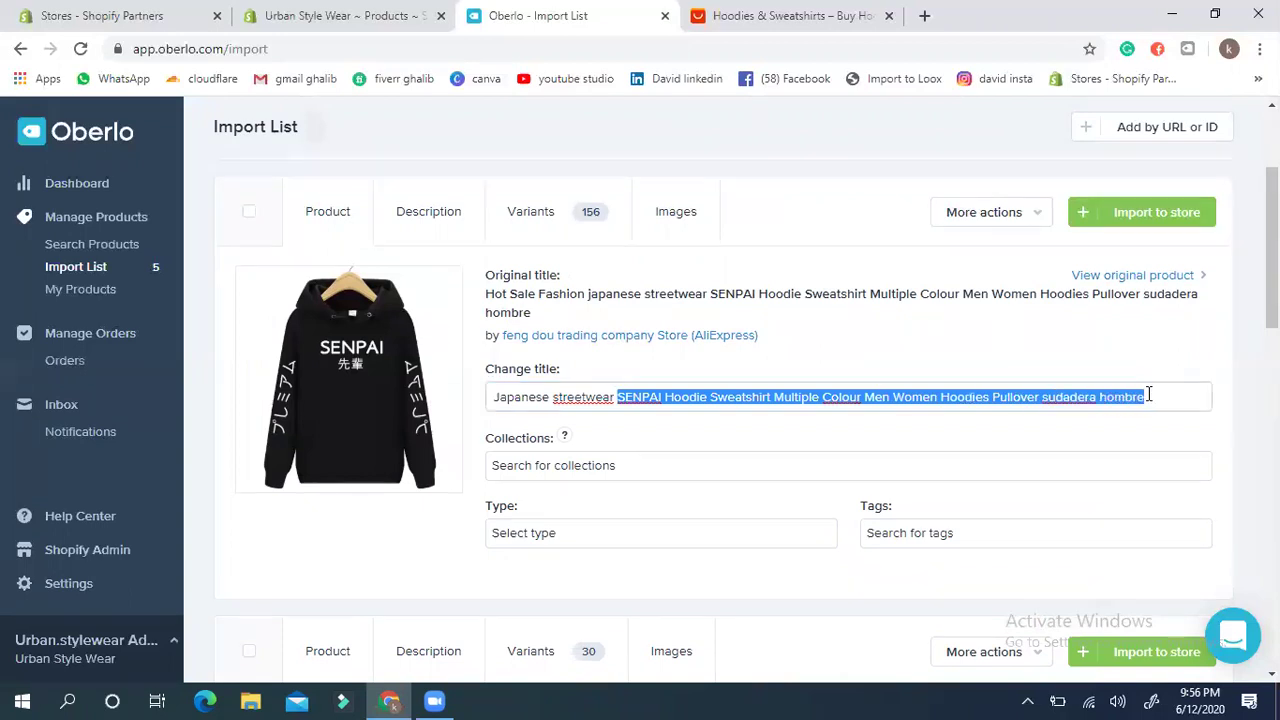
key(BackSpace)
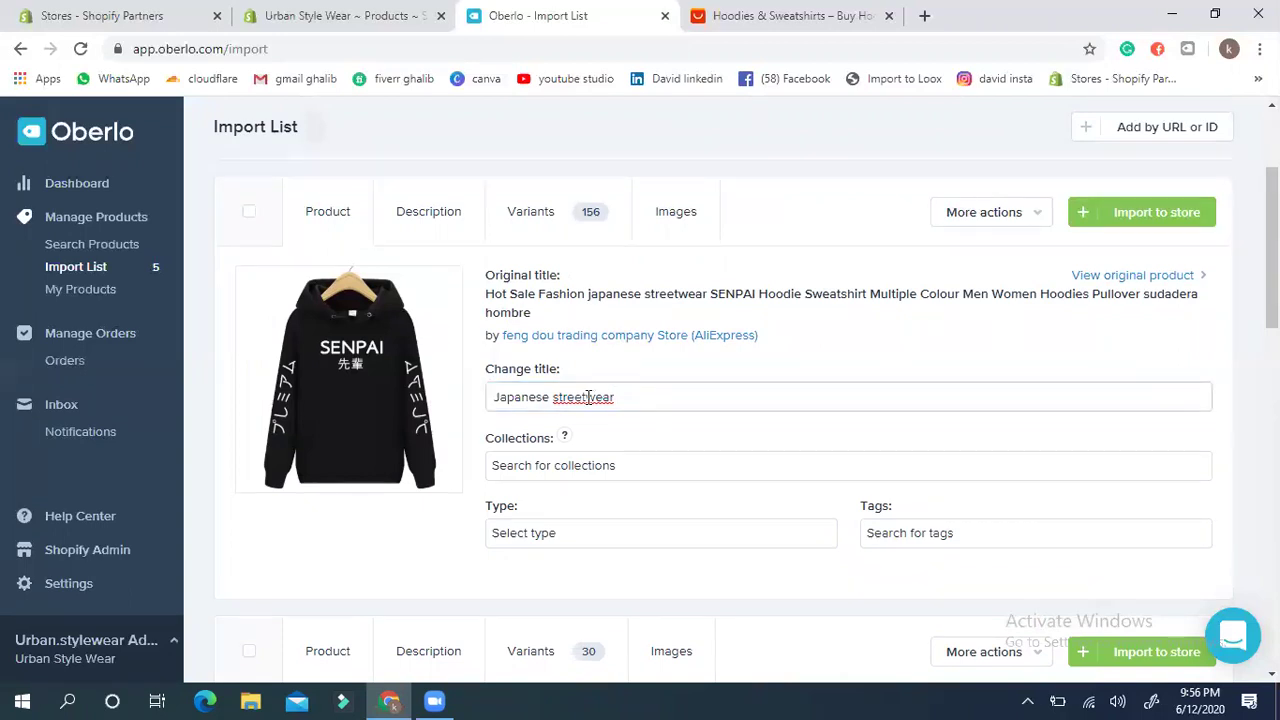
double_click(558, 397)
key(BackSpace)
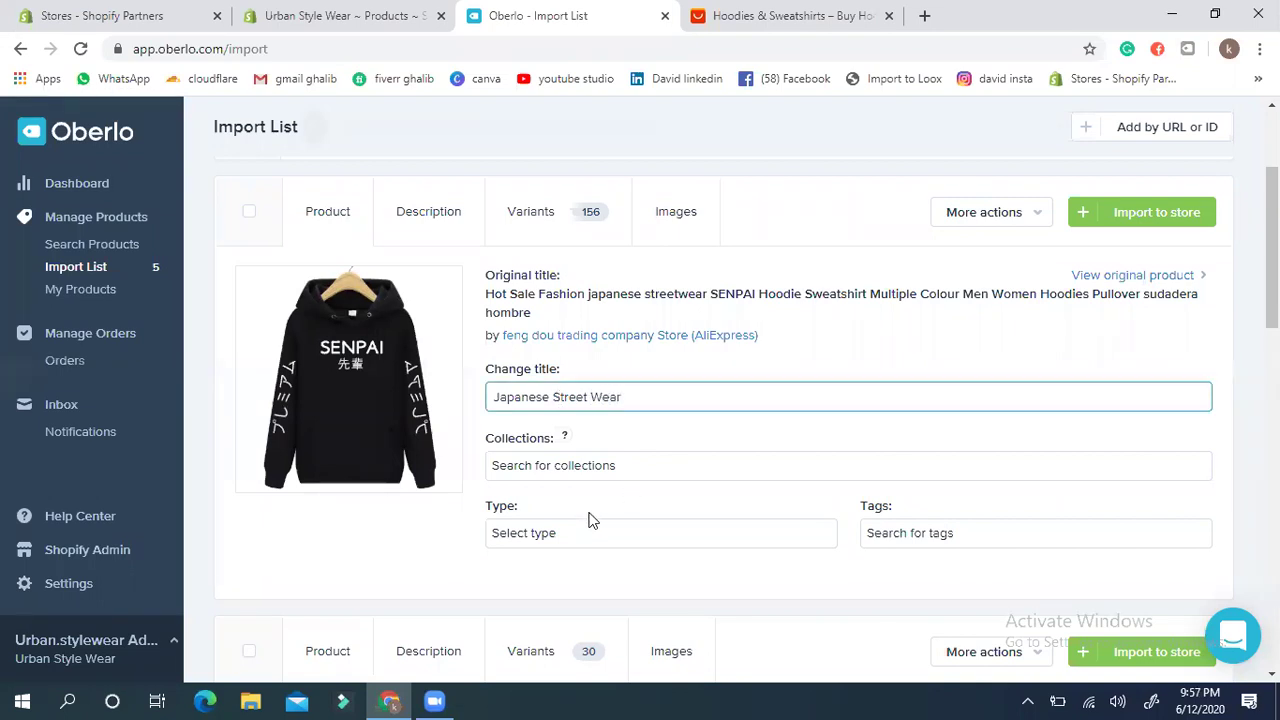
Step: Assign the SENPAI hoodie to the Hoodies collection and read through its description
click(557, 467)
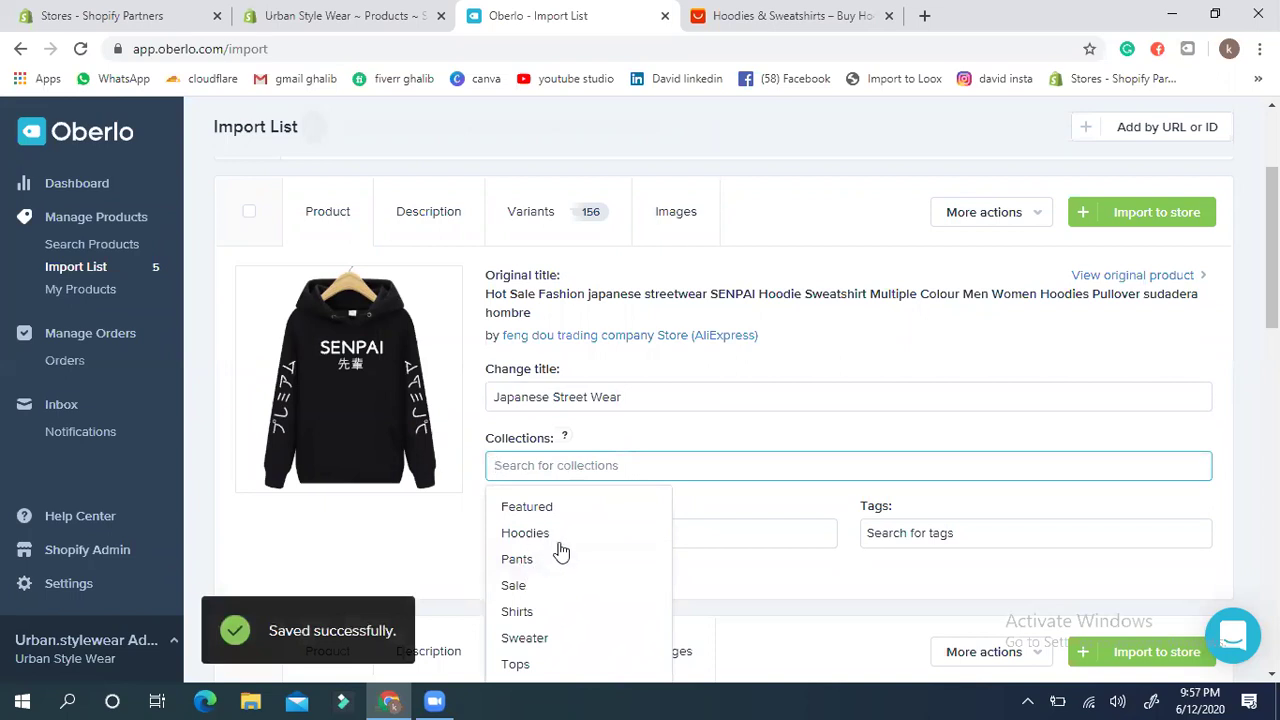
click(525, 535)
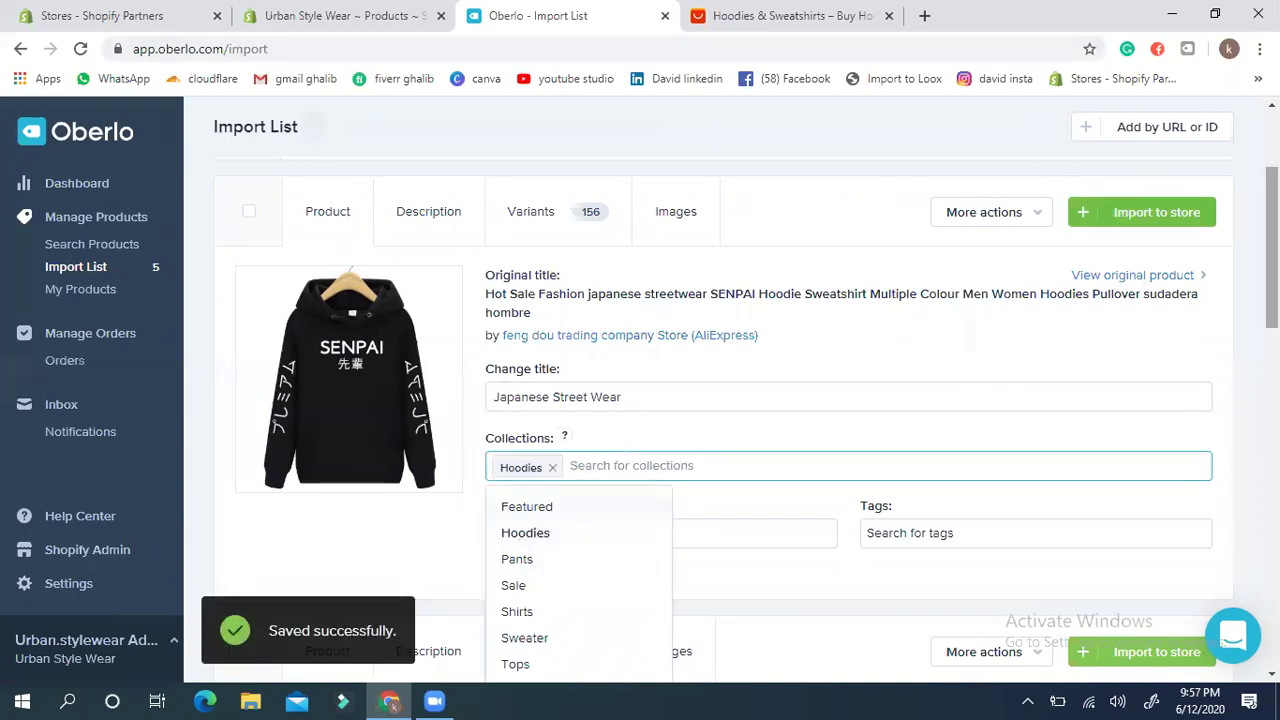
scroll(667, 122, down, 1)
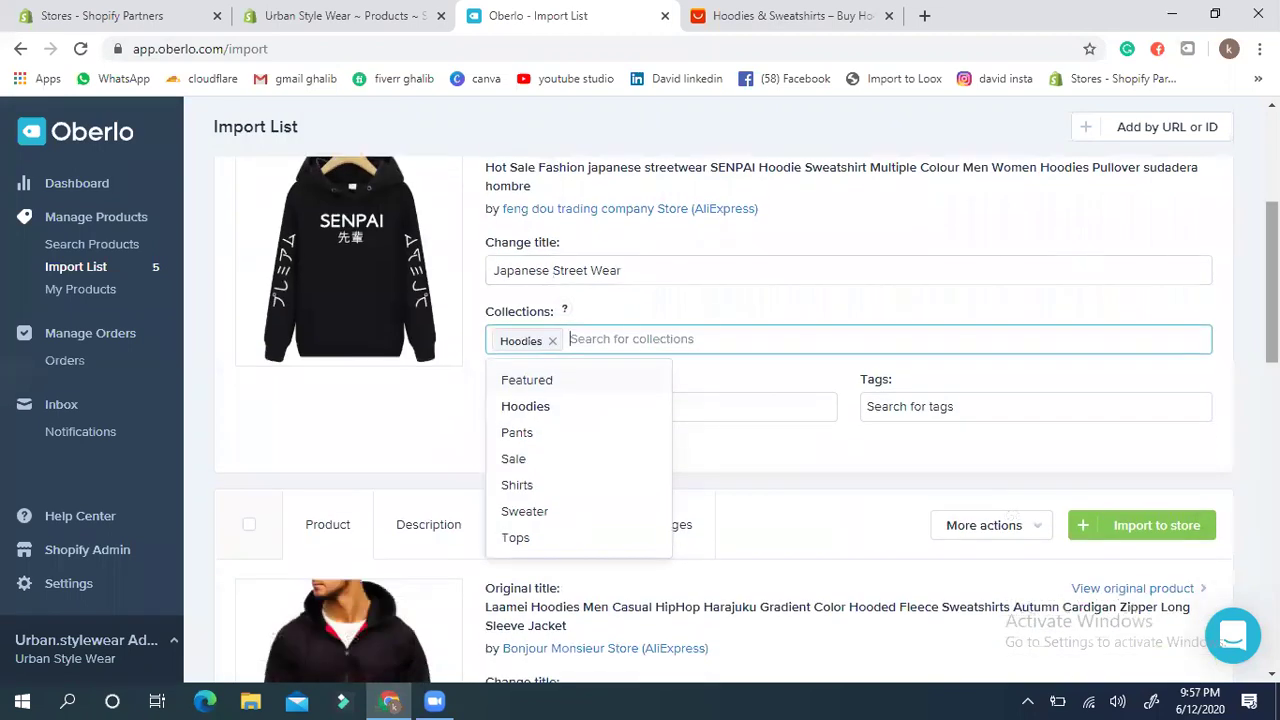
scroll(685, 328, up, 3)
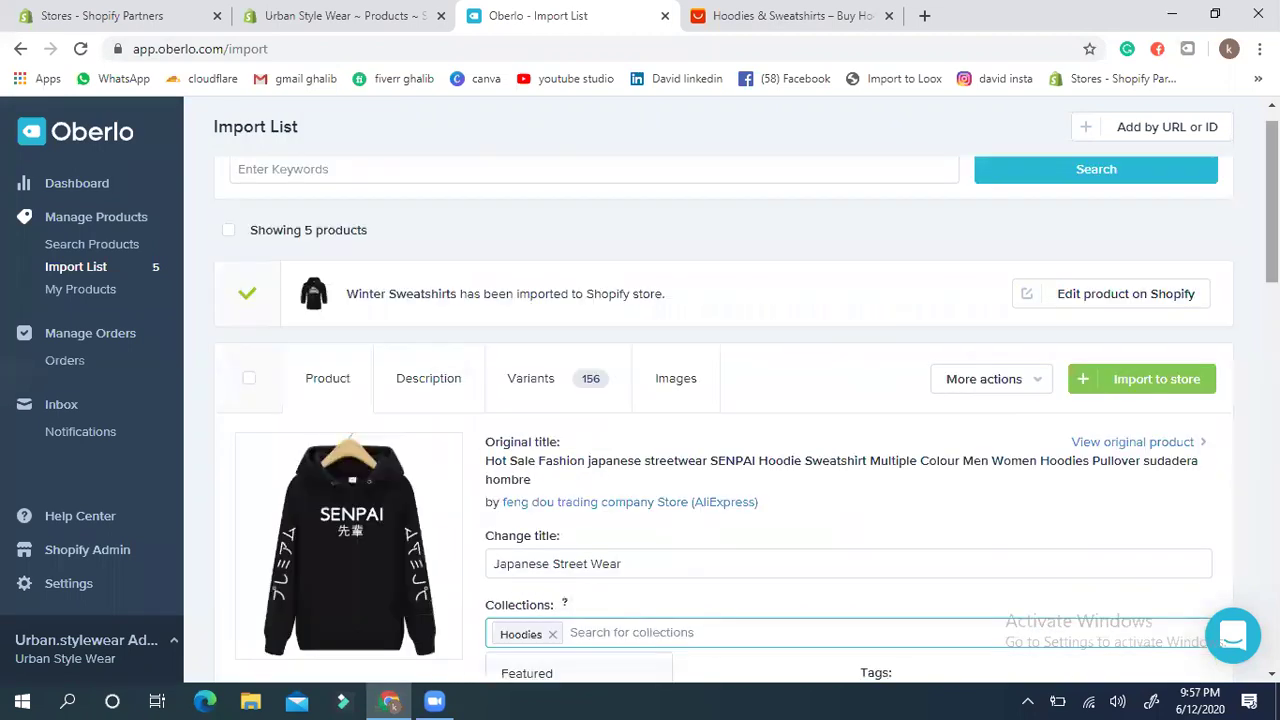
click(447, 391)
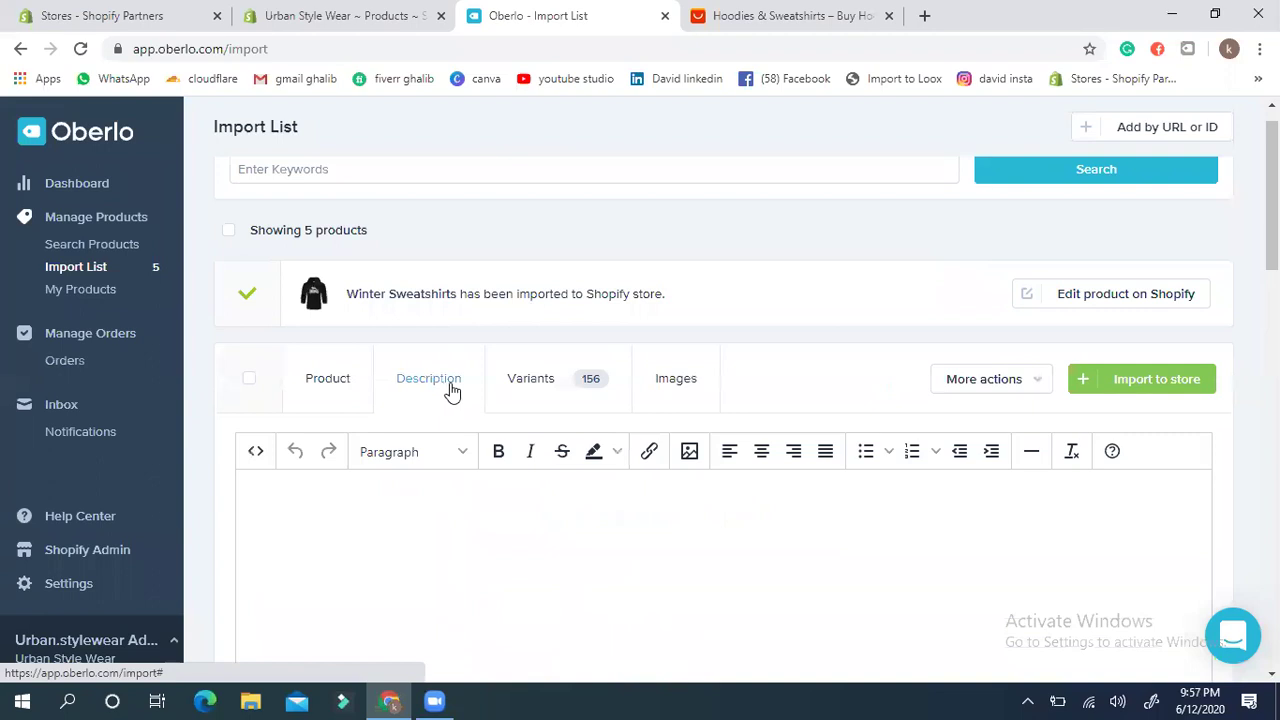
scroll(749, 419, down, 3)
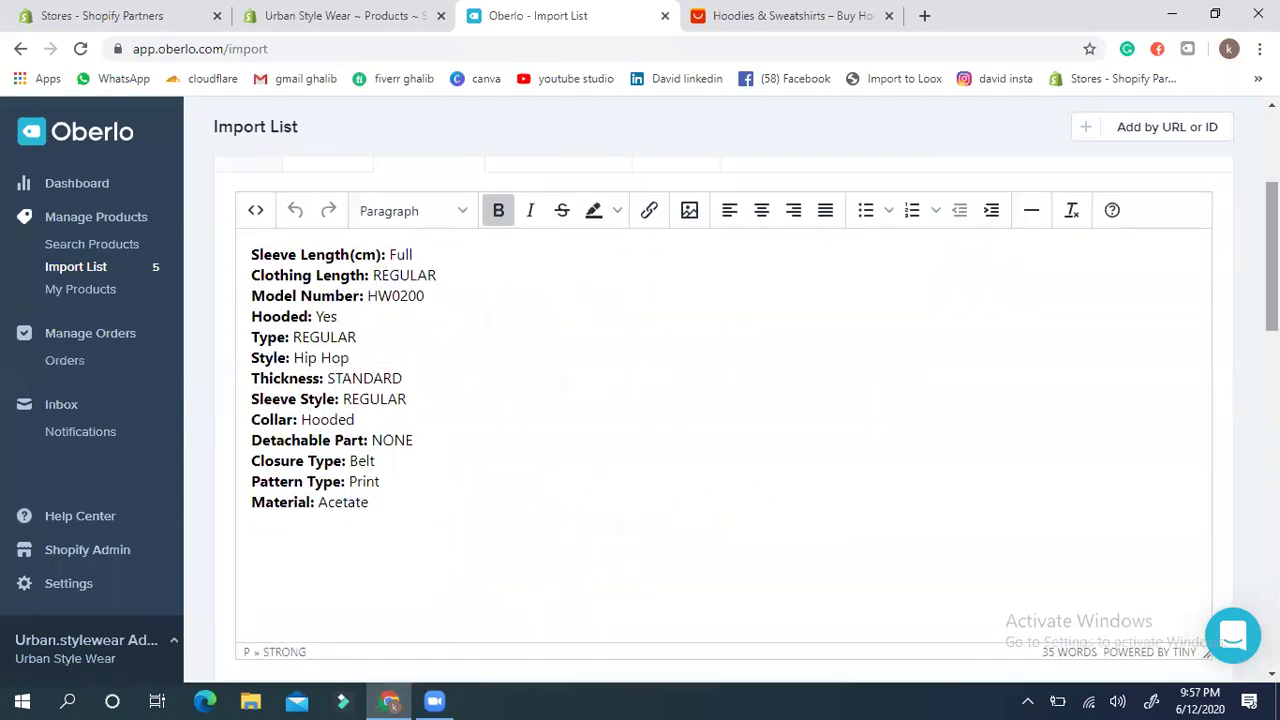
scroll(749, 419, up, 1)
scroll(557, 374, up, 1)
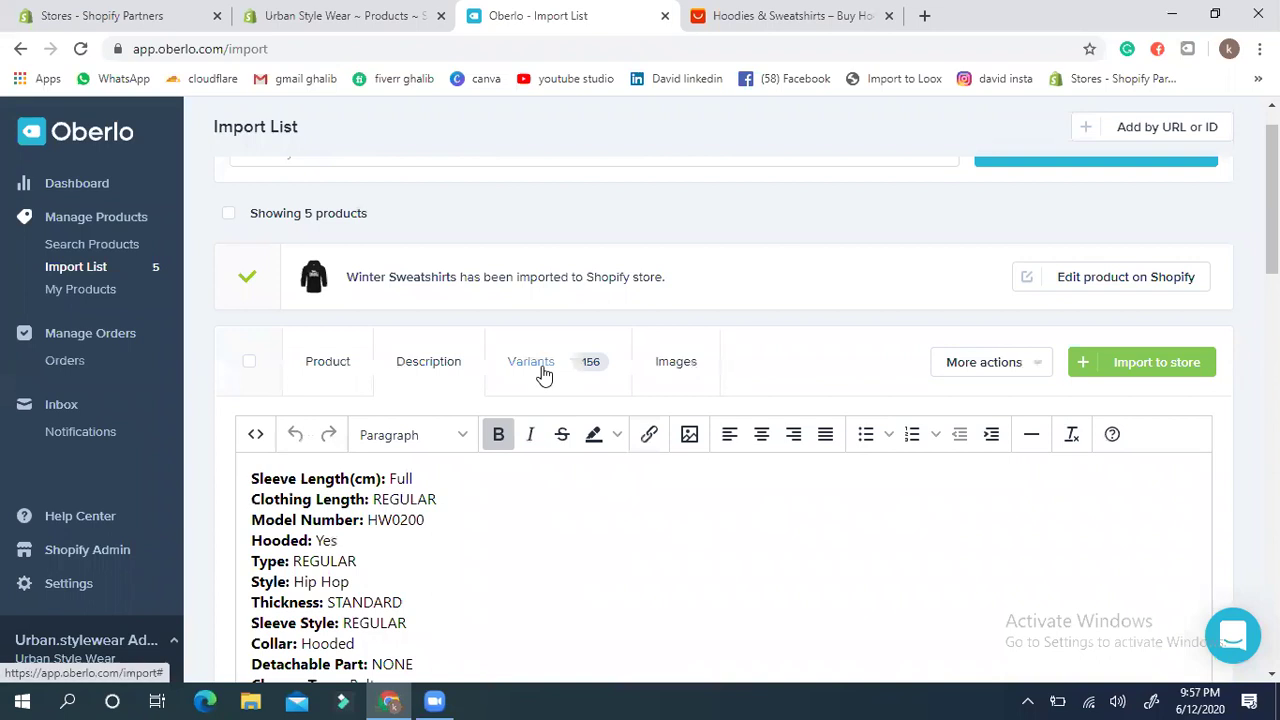
Step: Exclude the yellow hoodie image and the two red ones in the same row from the SENPAI product, and import it to the store
click(672, 366)
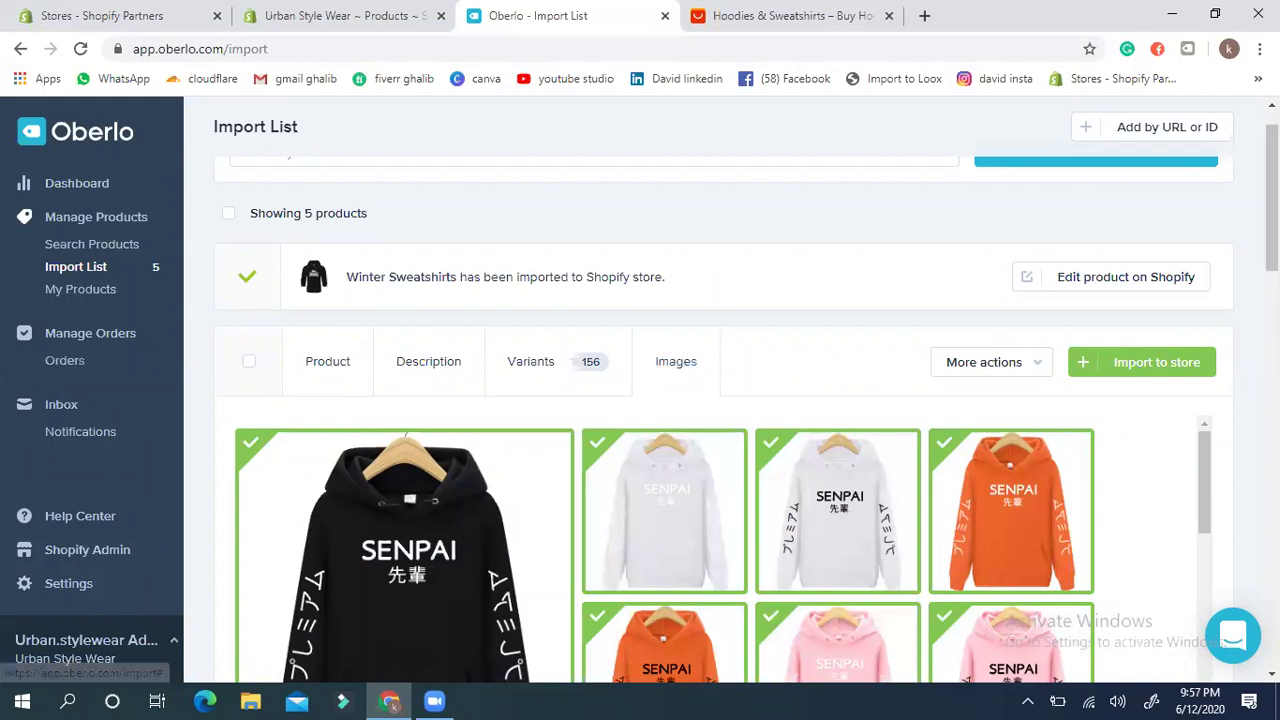
scroll(672, 368, down, 2)
scroll(720, 400, down, 3)
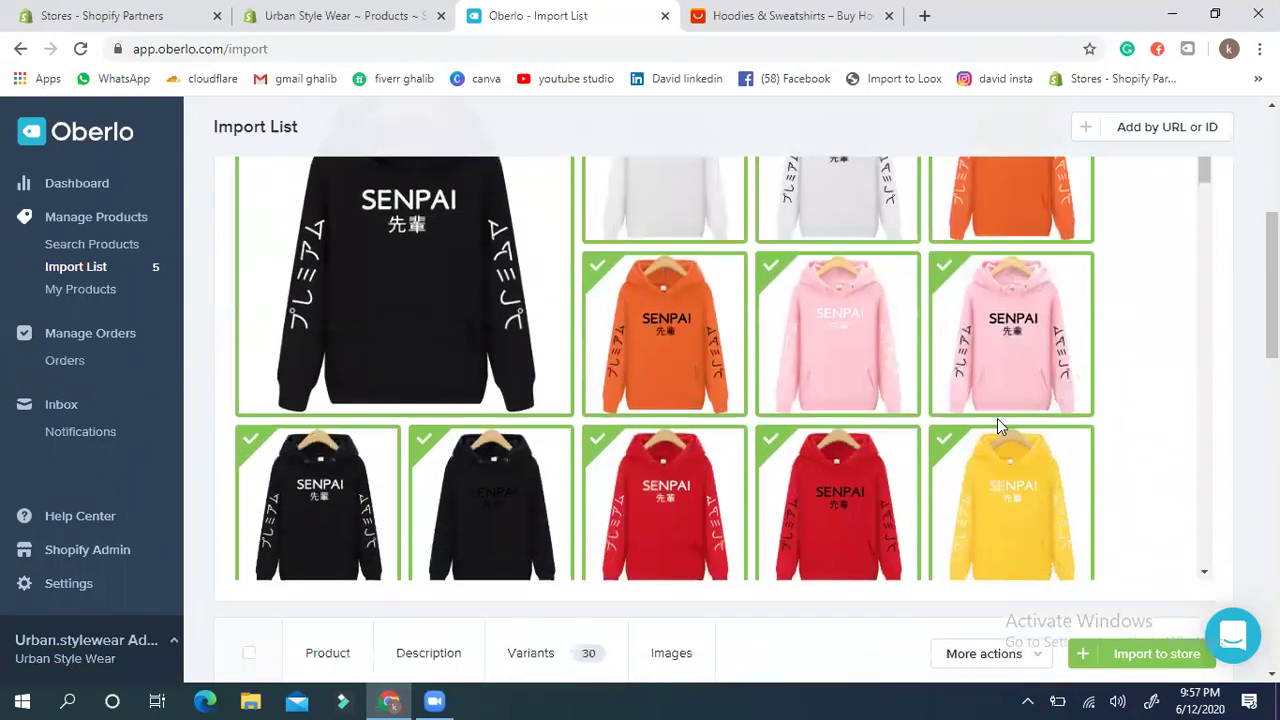
click(945, 442)
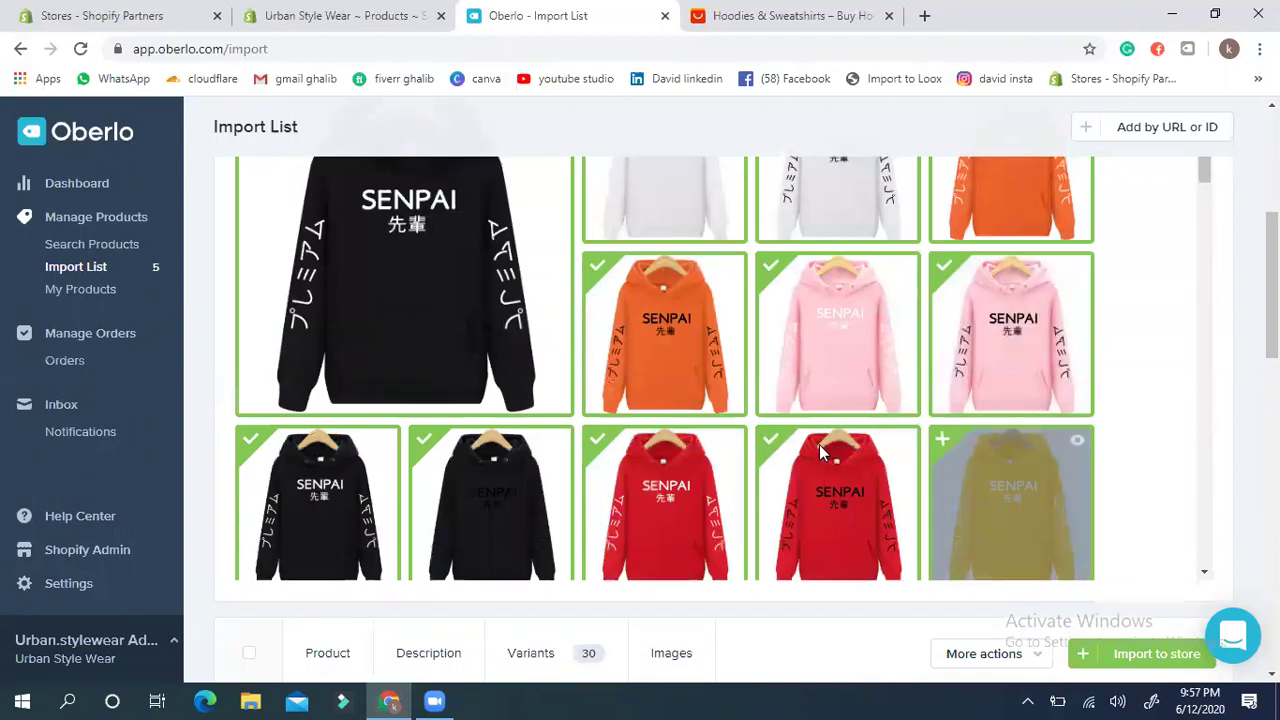
click(600, 444)
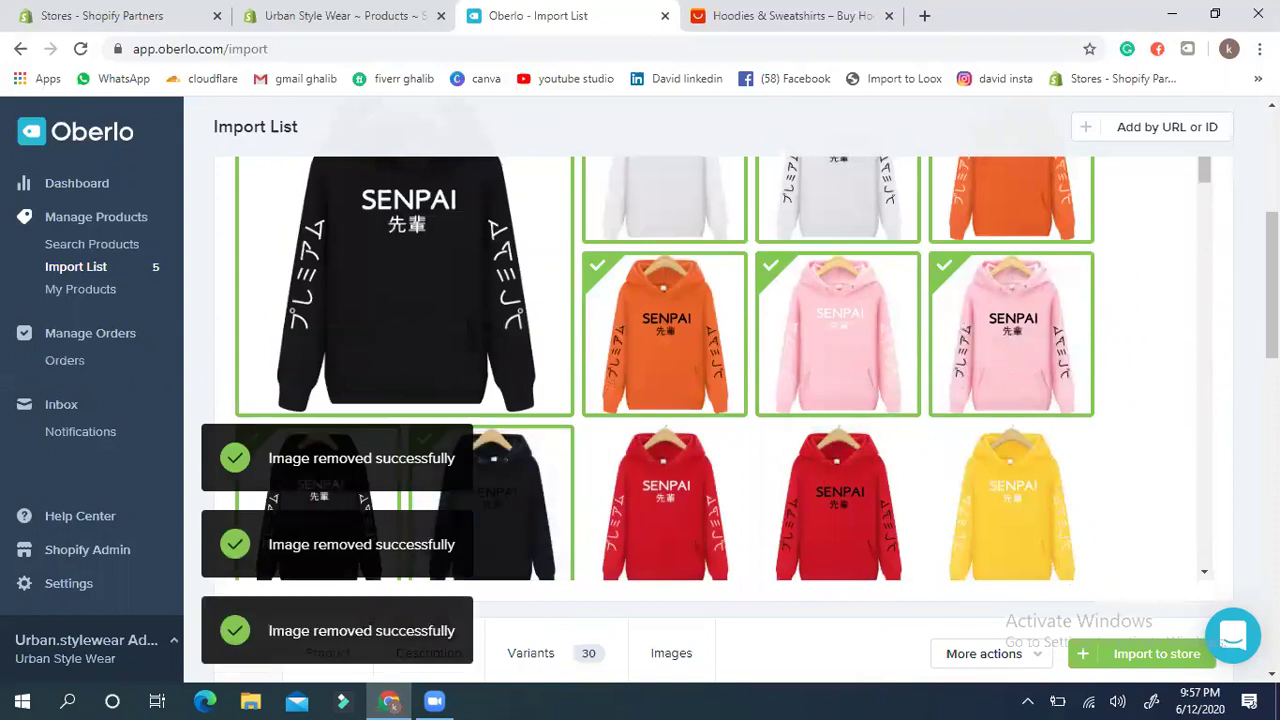
scroll(1155, 224, up, 2)
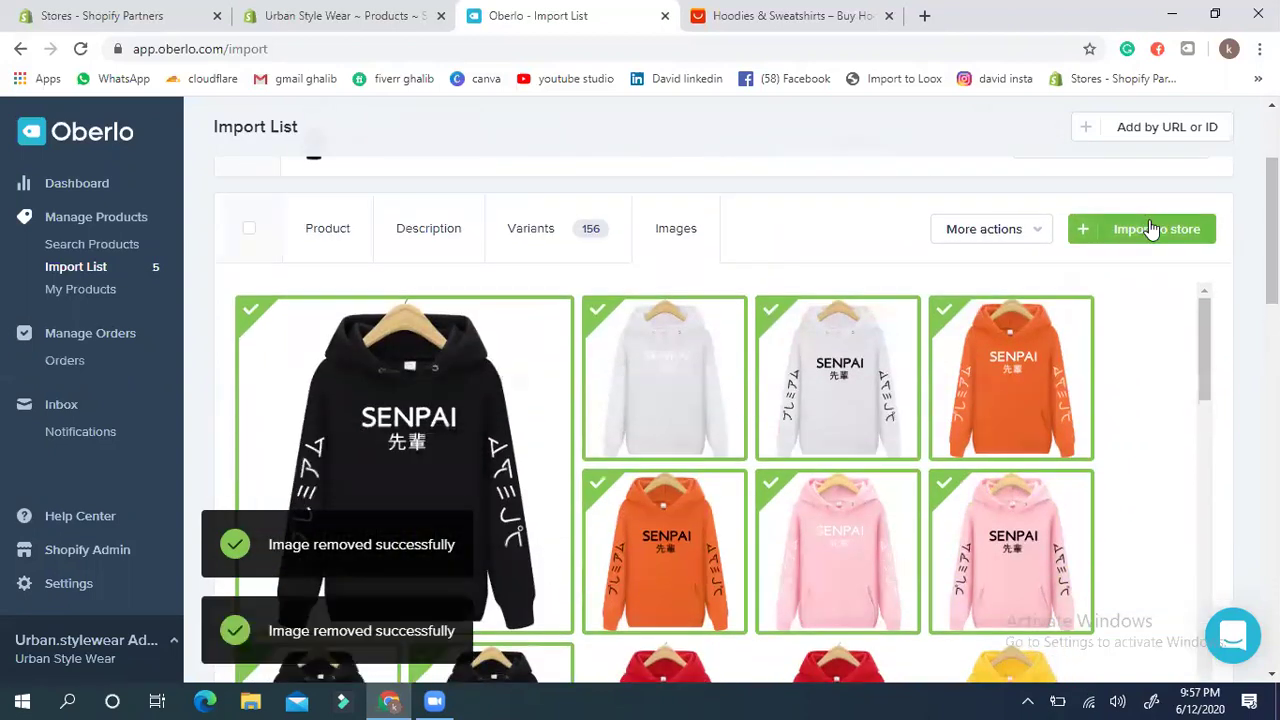
click(1148, 228)
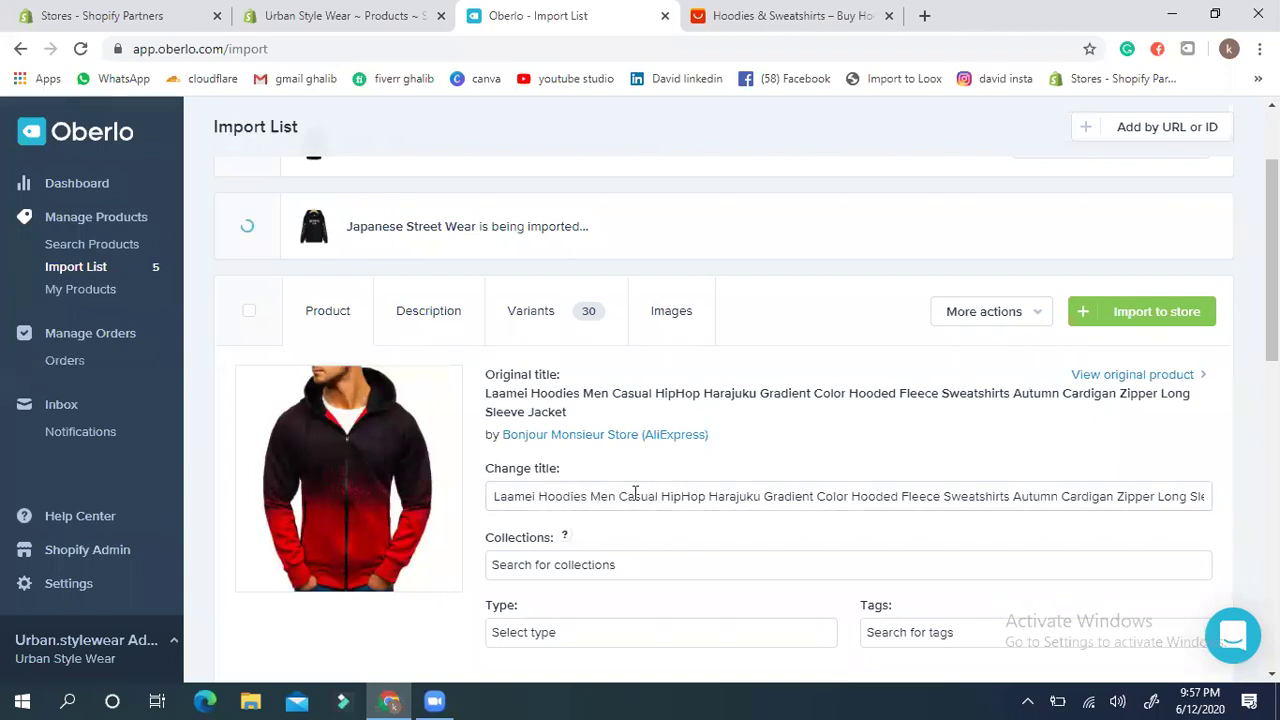
Step: Shorten the title of the black-and-red gradient zip hoodie to "Laamei Hoodies"
drag(591, 493, 1220, 530)
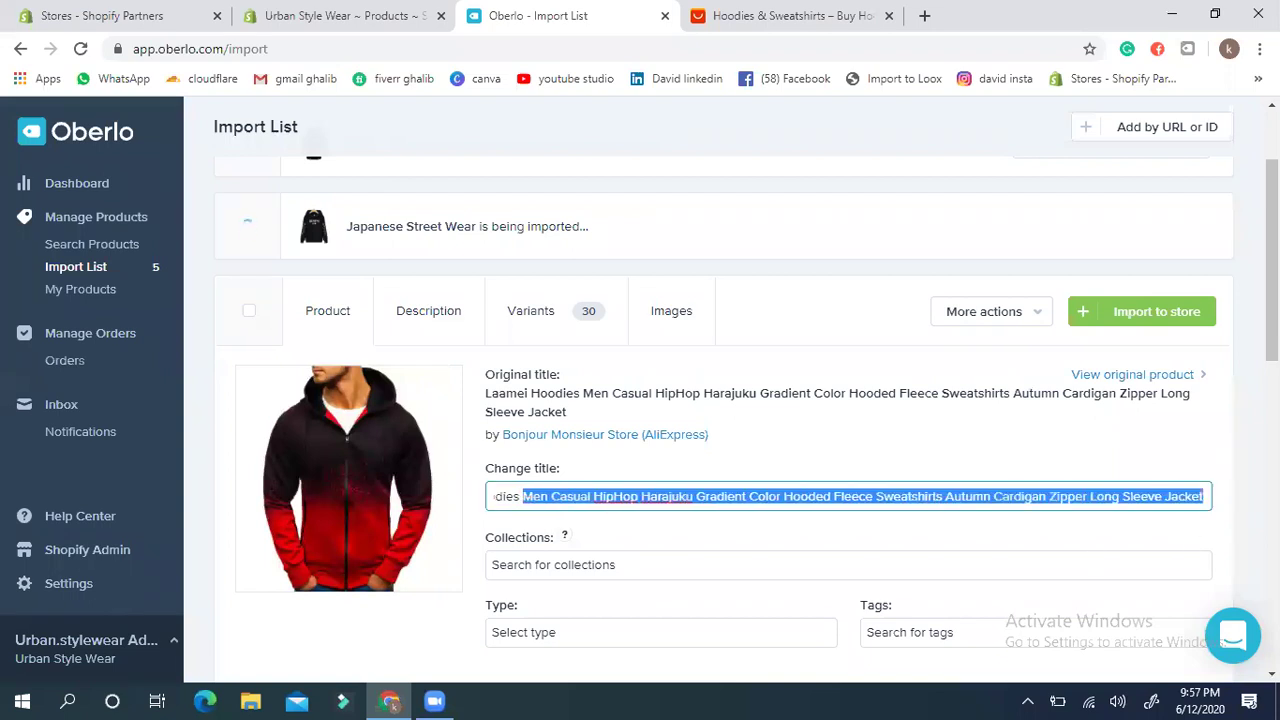
key(BackSpace)
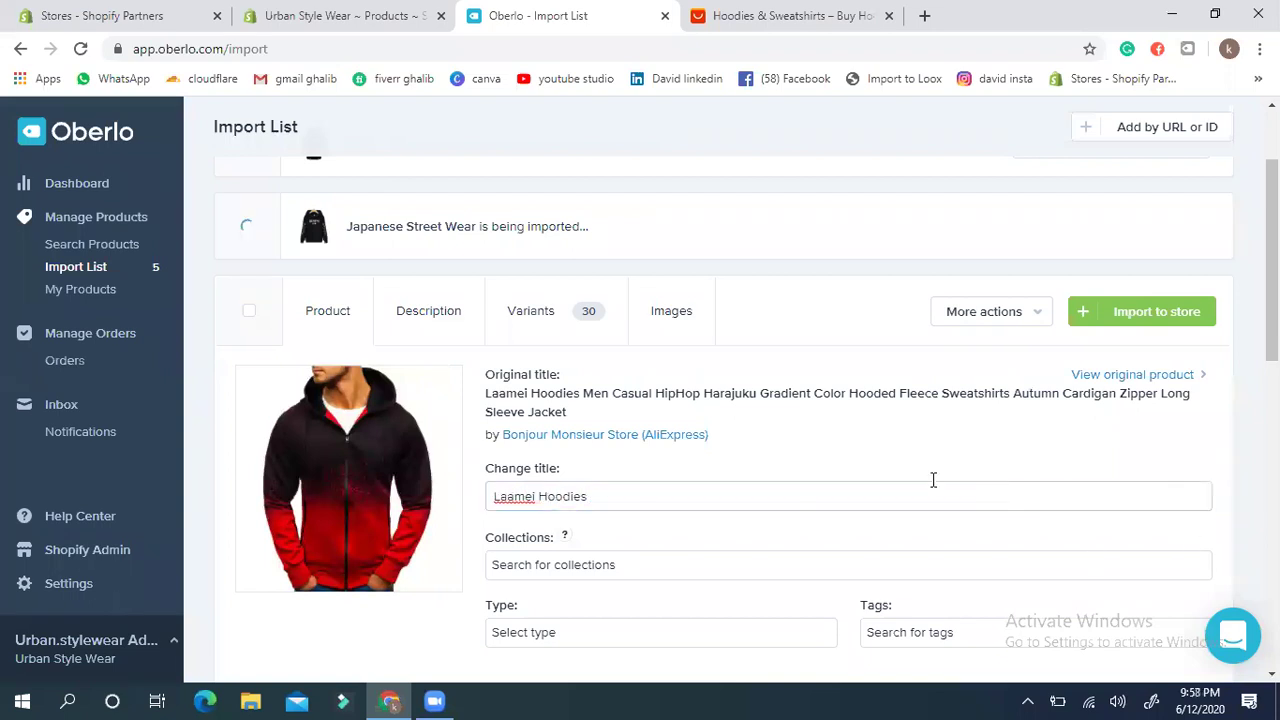
Step: Examine the Laamei hoodie's description and images, and compare the cost, shipping, price and profit of its variants
click(412, 311)
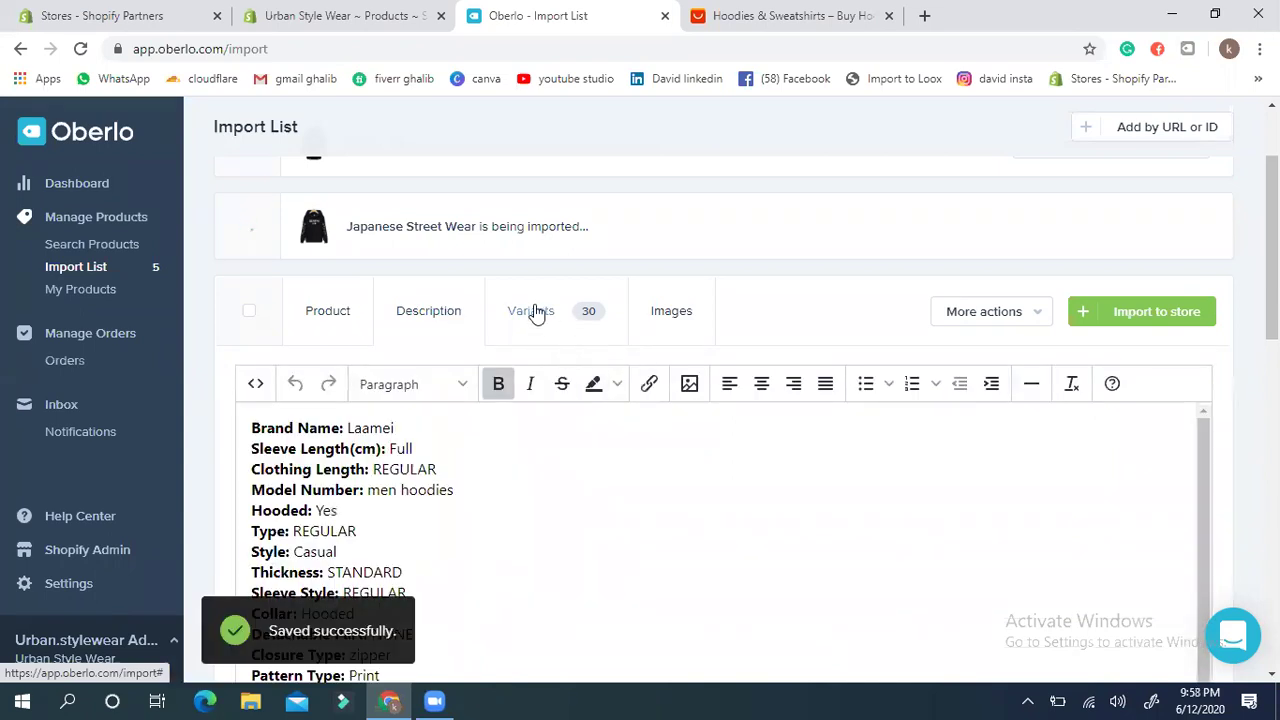
click(537, 313)
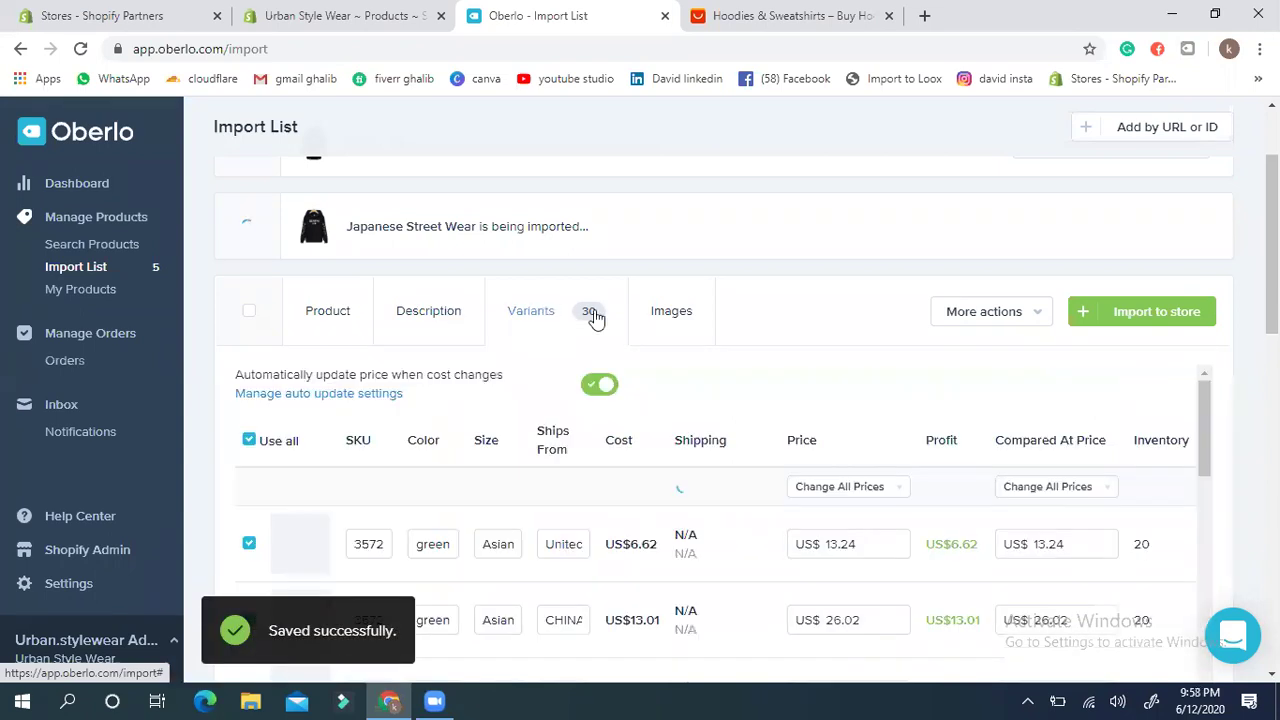
click(666, 318)
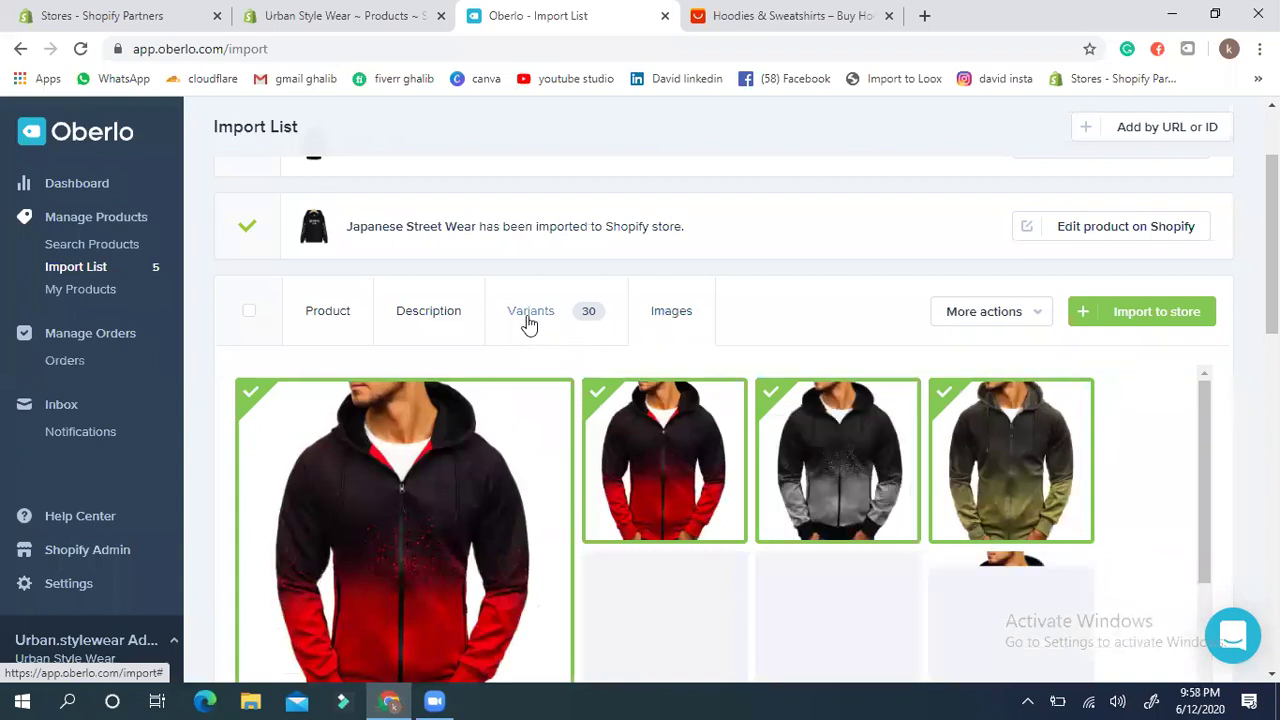
click(530, 322)
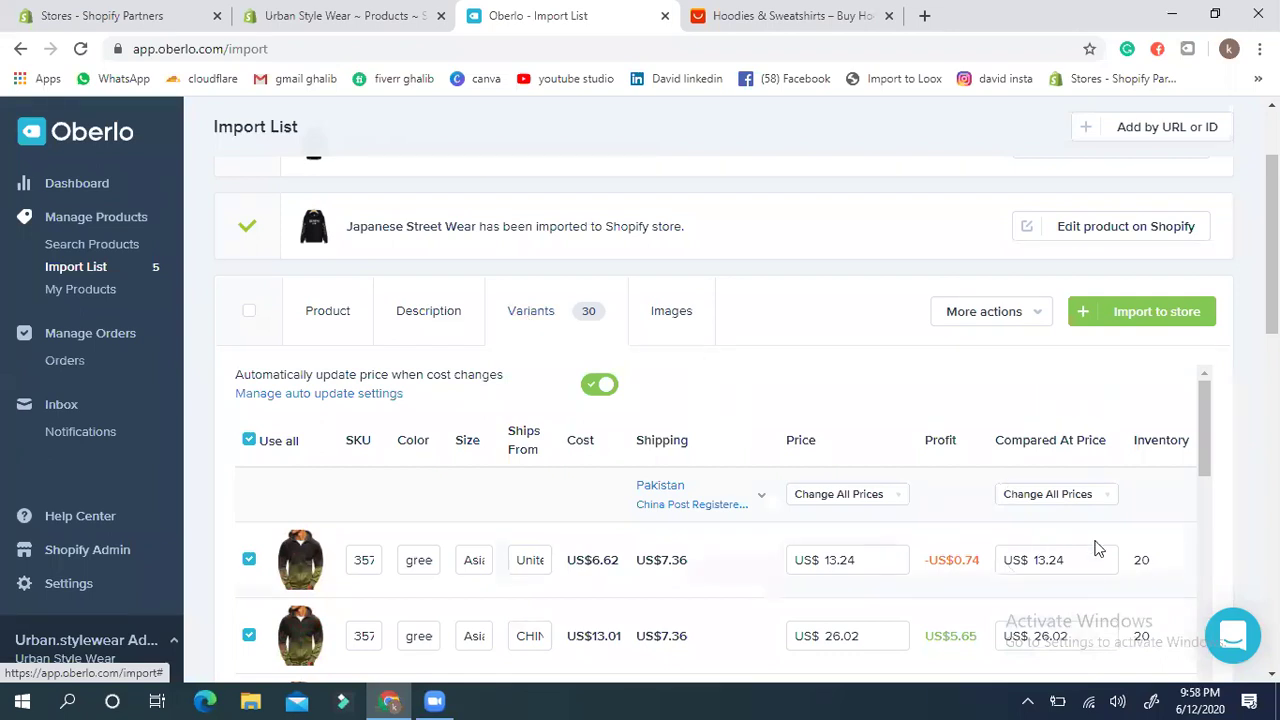
drag(1201, 431, 1203, 440)
click(856, 504)
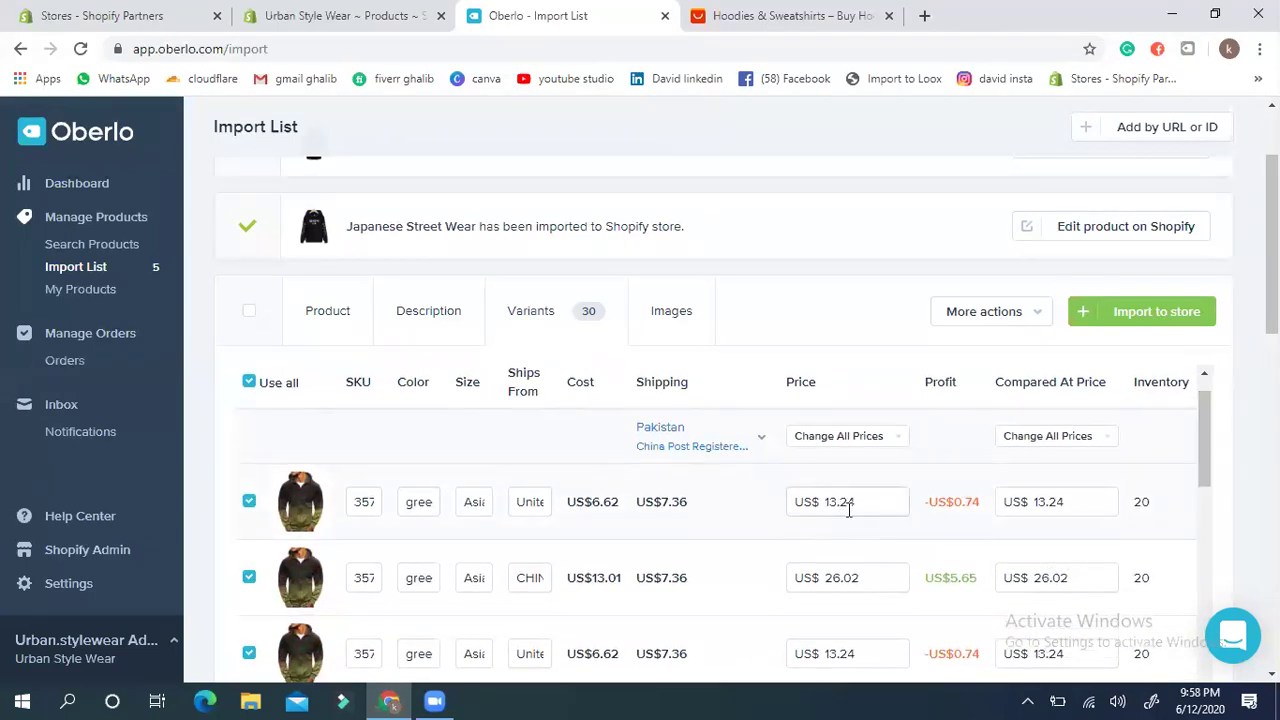
click(852, 501)
drag(614, 502, 584, 502)
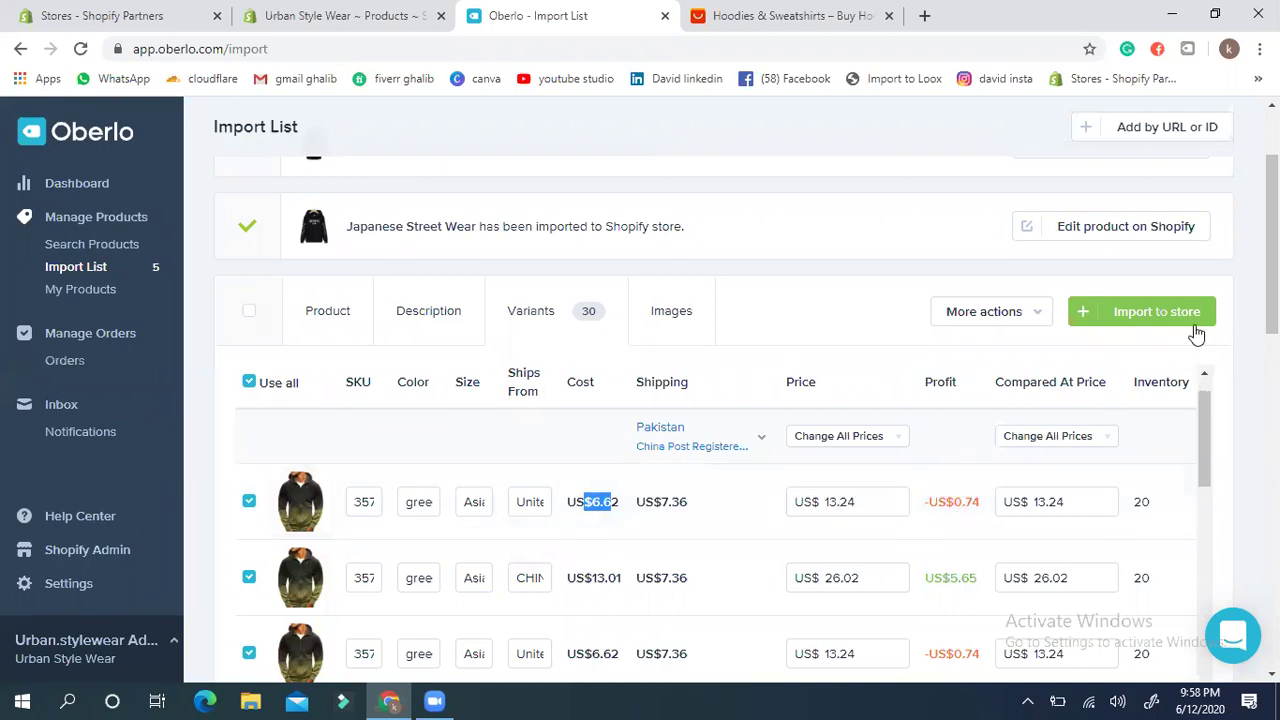
Step: Add the back view of the black-and-red hoodie to the Laamei product's images for import
click(683, 326)
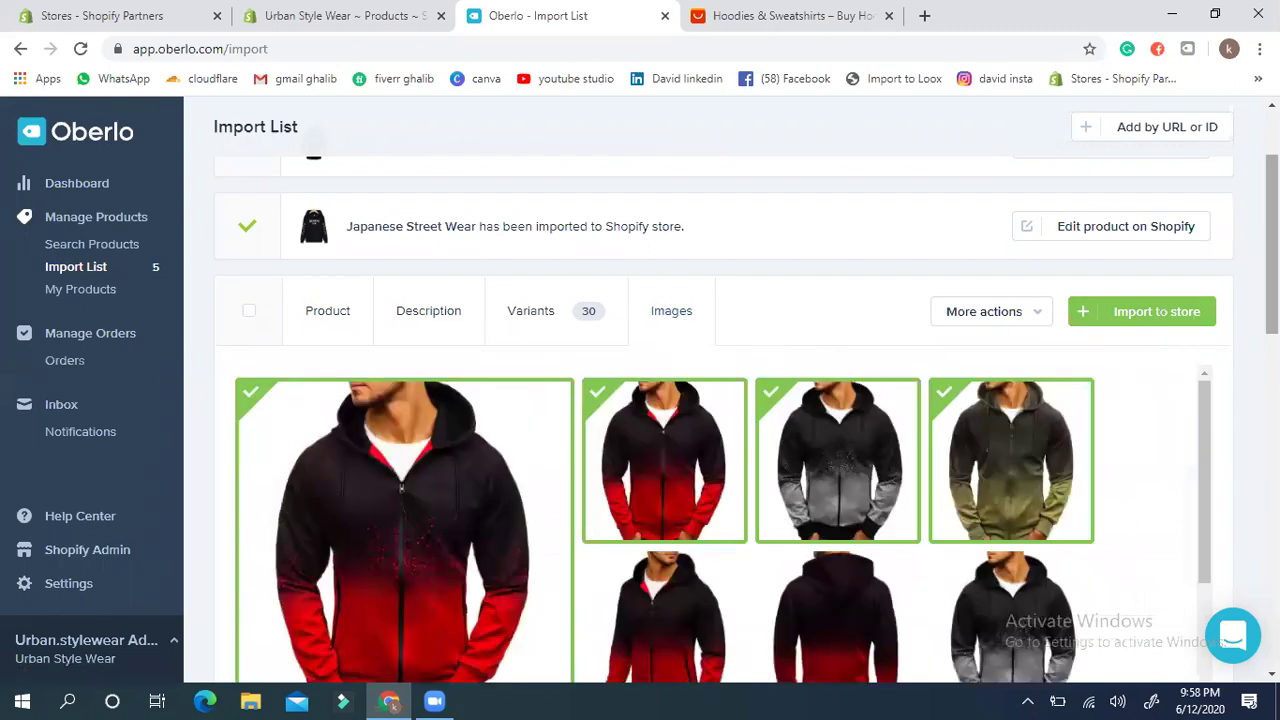
mouse_move(1207, 399)
mouse_down()
mouse_move(1198, 490)
mouse_move(1198, 415)
mouse_up()
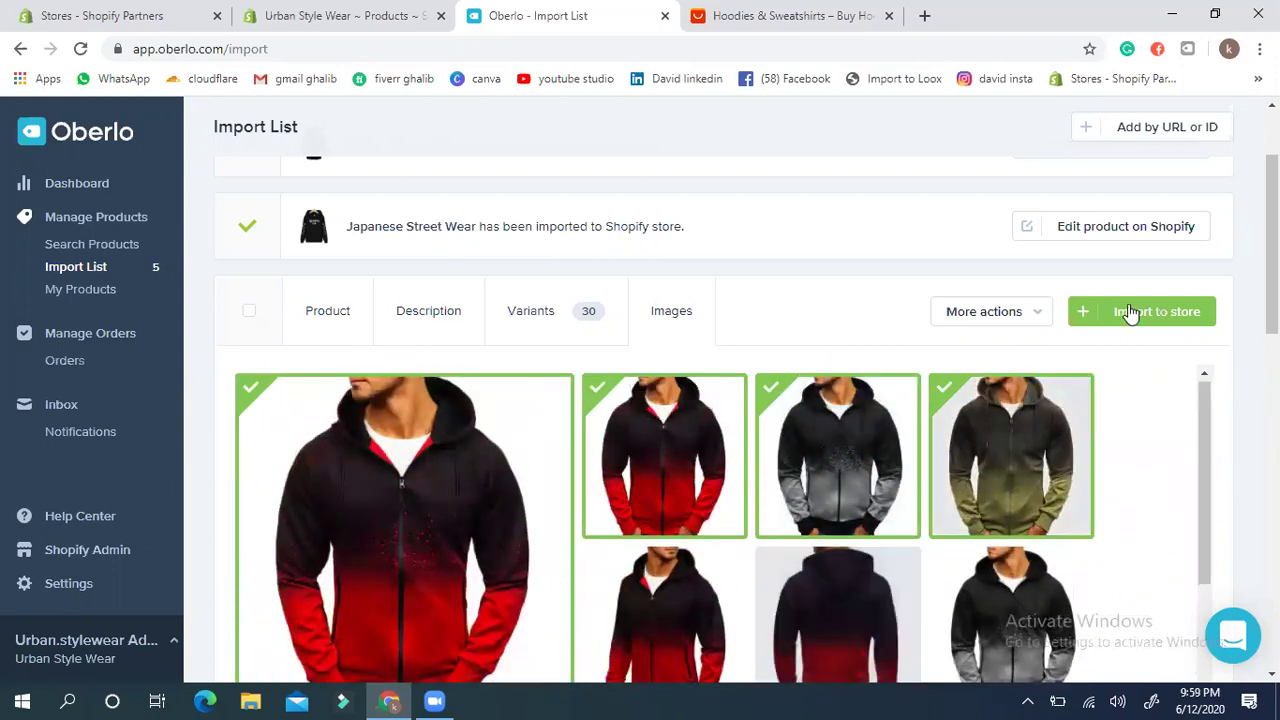
click(766, 563)
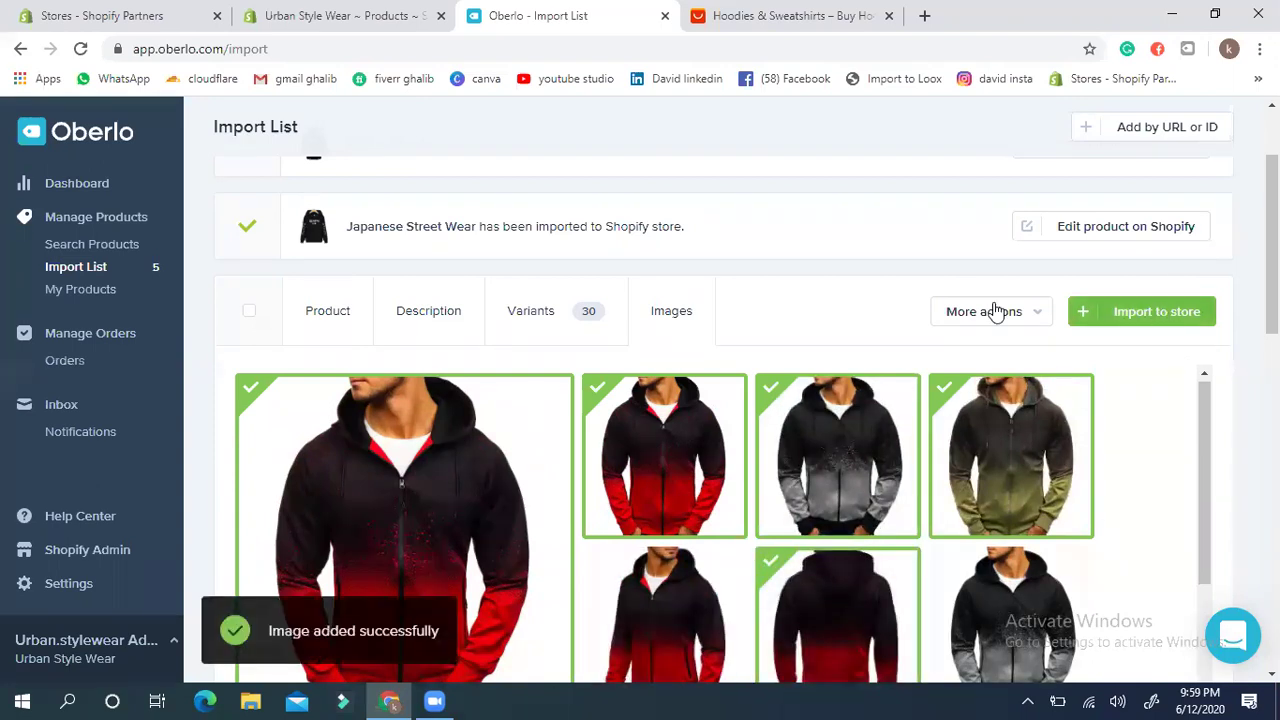
Step: Assign the Laamei hoodie to the Hoodies collection and import it to the store
click(338, 314)
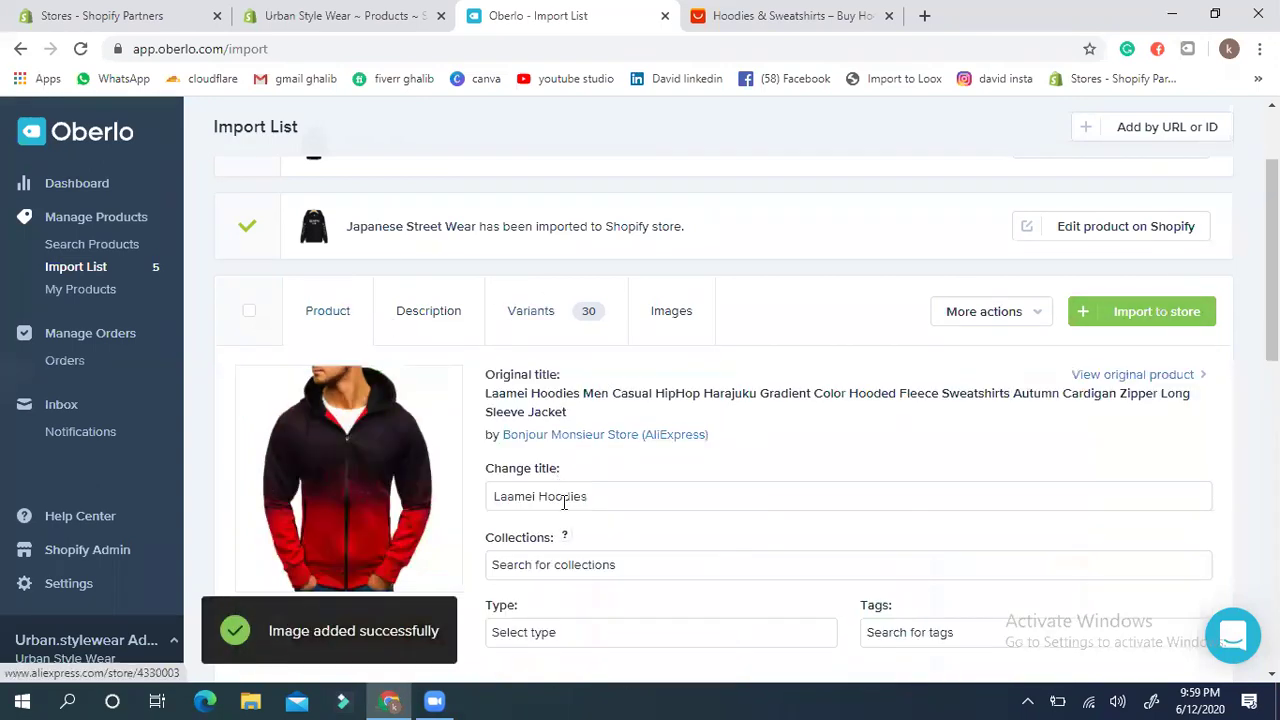
click(547, 566)
click(528, 636)
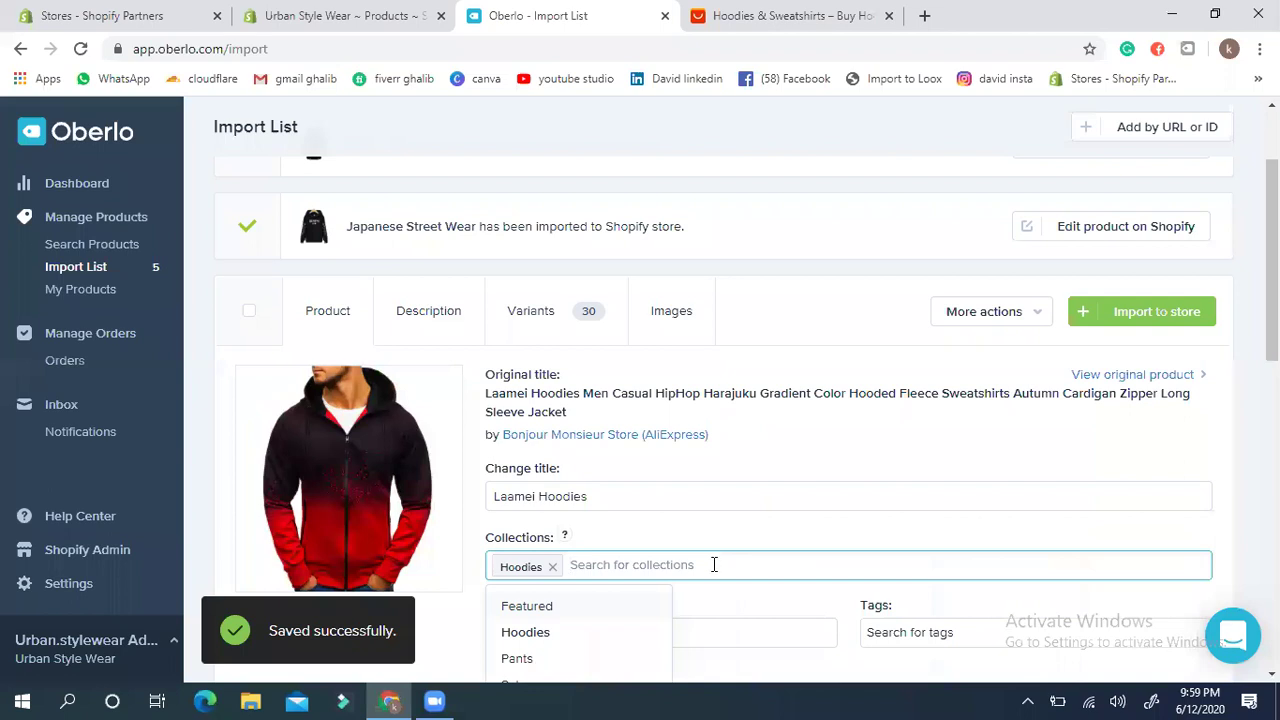
click(1141, 305)
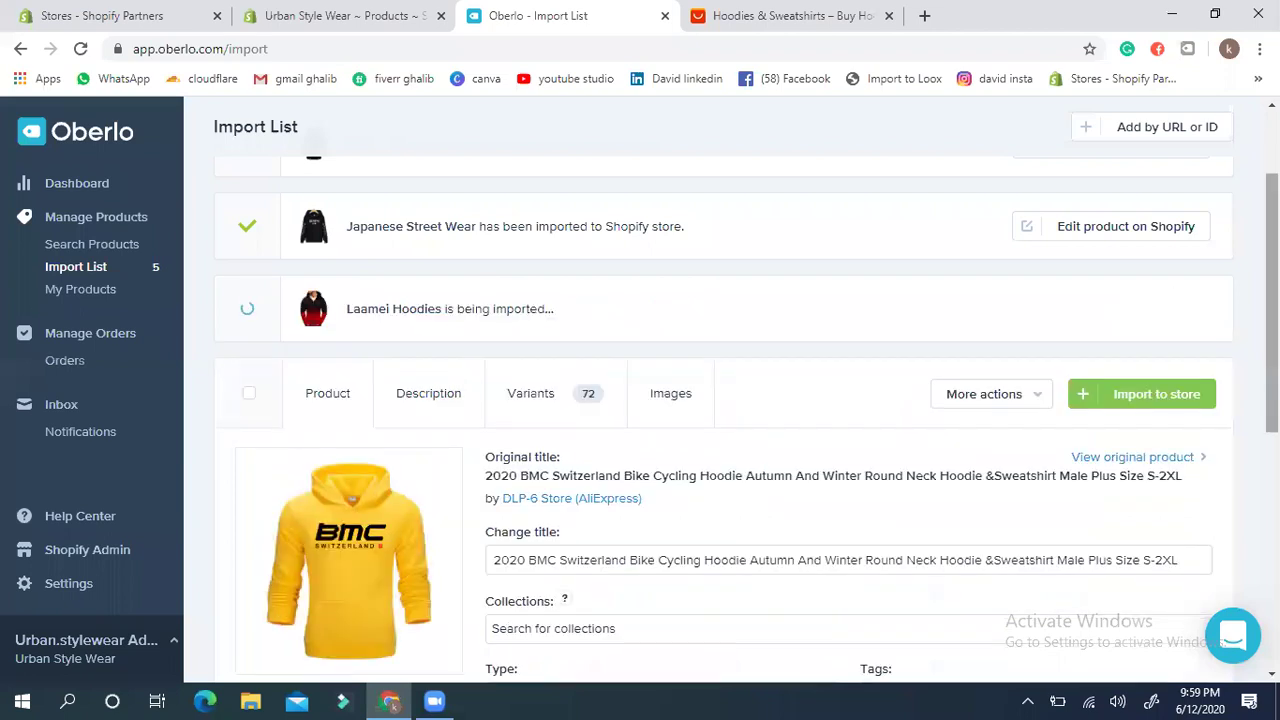
Step: Shorten the title of the yellow BMC Switzerland hoodie to "Hoodie Autumn"
scroll(724, 420, down, 2)
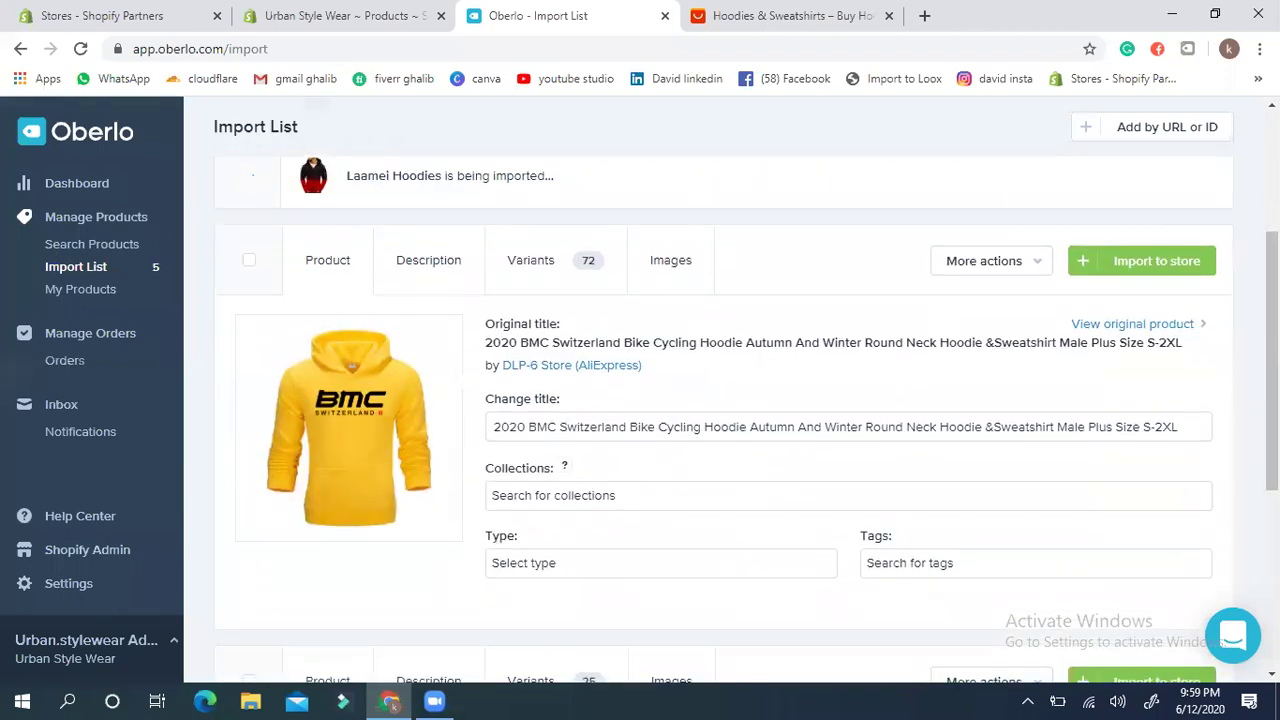
scroll(630, 408, down, 4)
scroll(630, 408, up, 4)
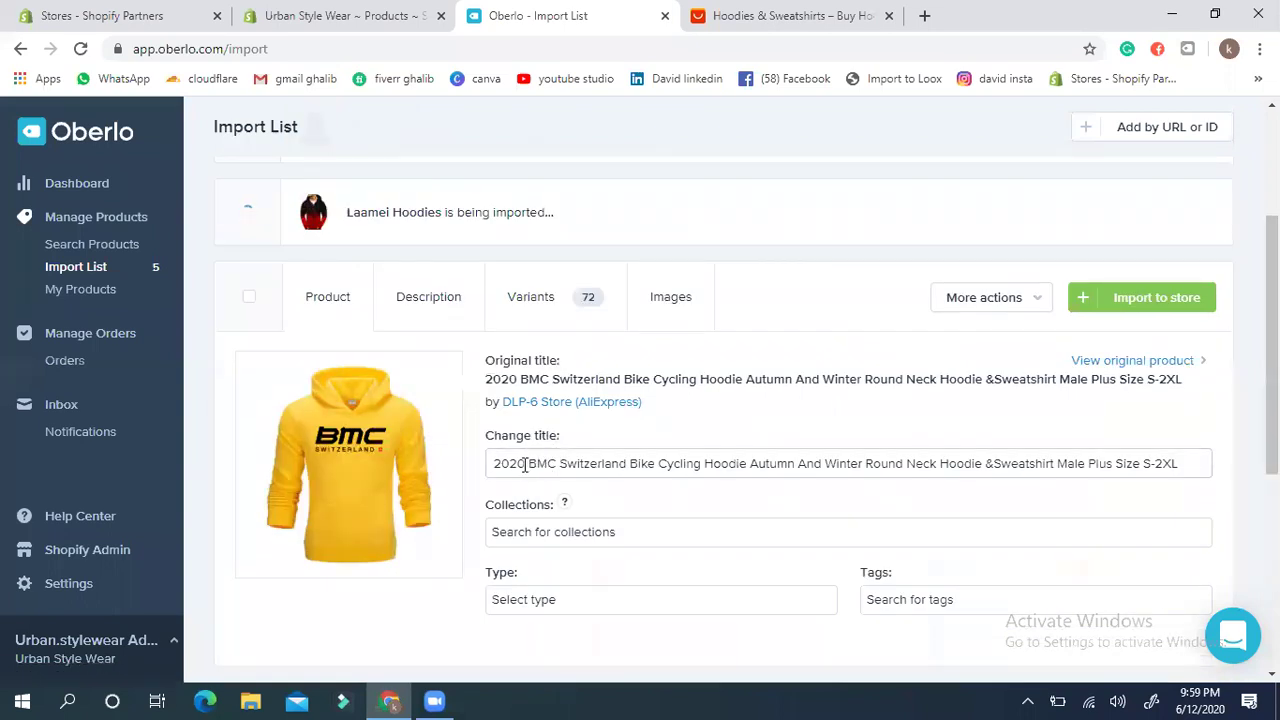
drag(524, 465, 478, 472)
key(BackSpace)
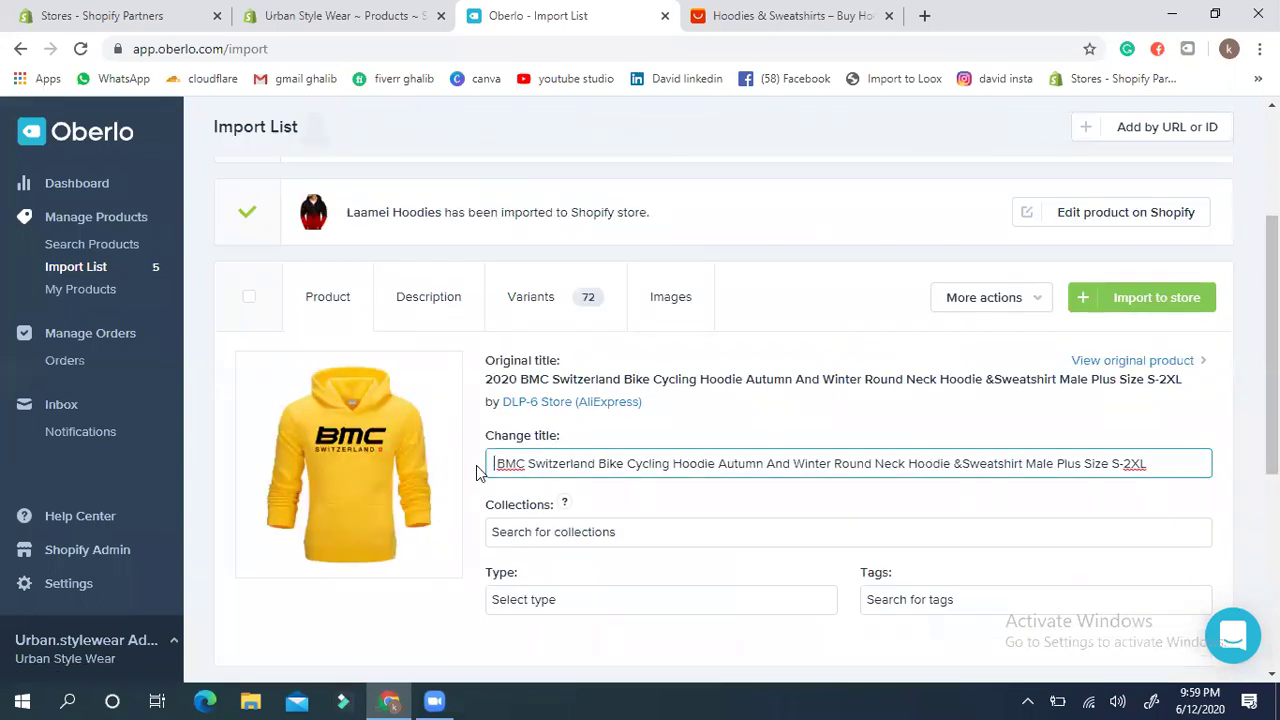
key(Delete)
key(Delete)
key(Delete)
key(Delete)
key(Delete)
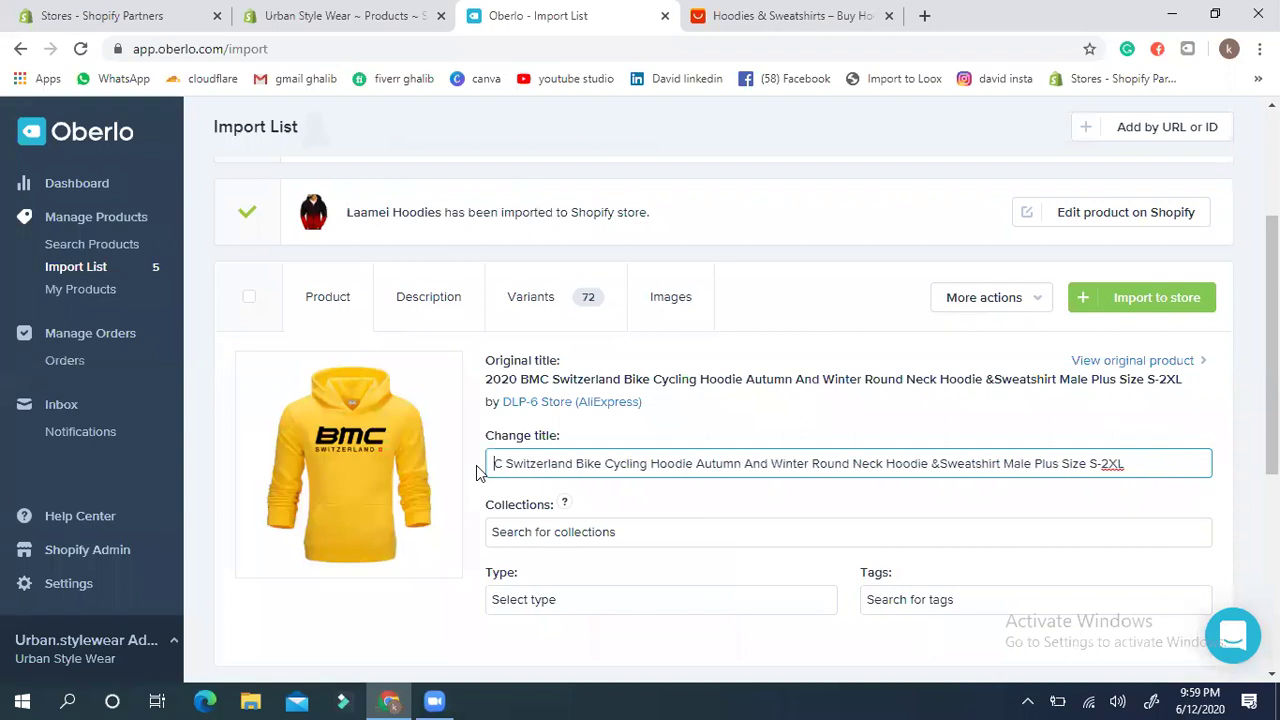
click(476, 465)
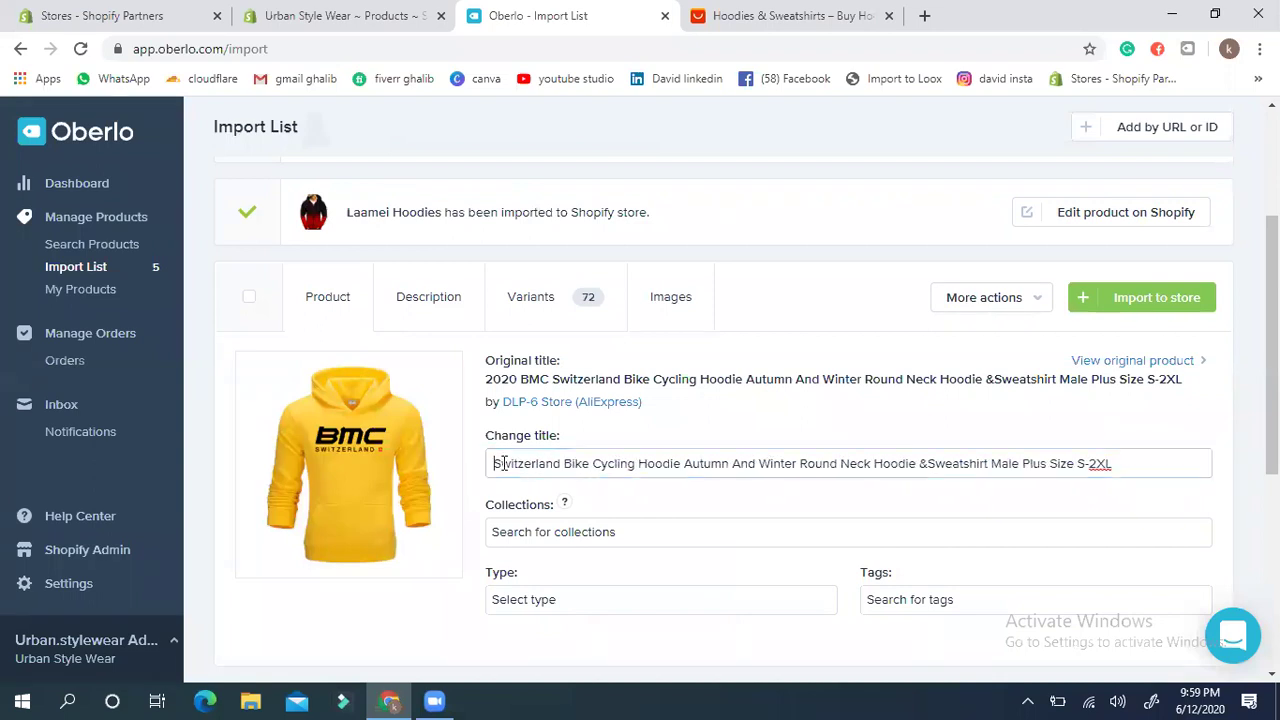
double_click(557, 465)
click(567, 465)
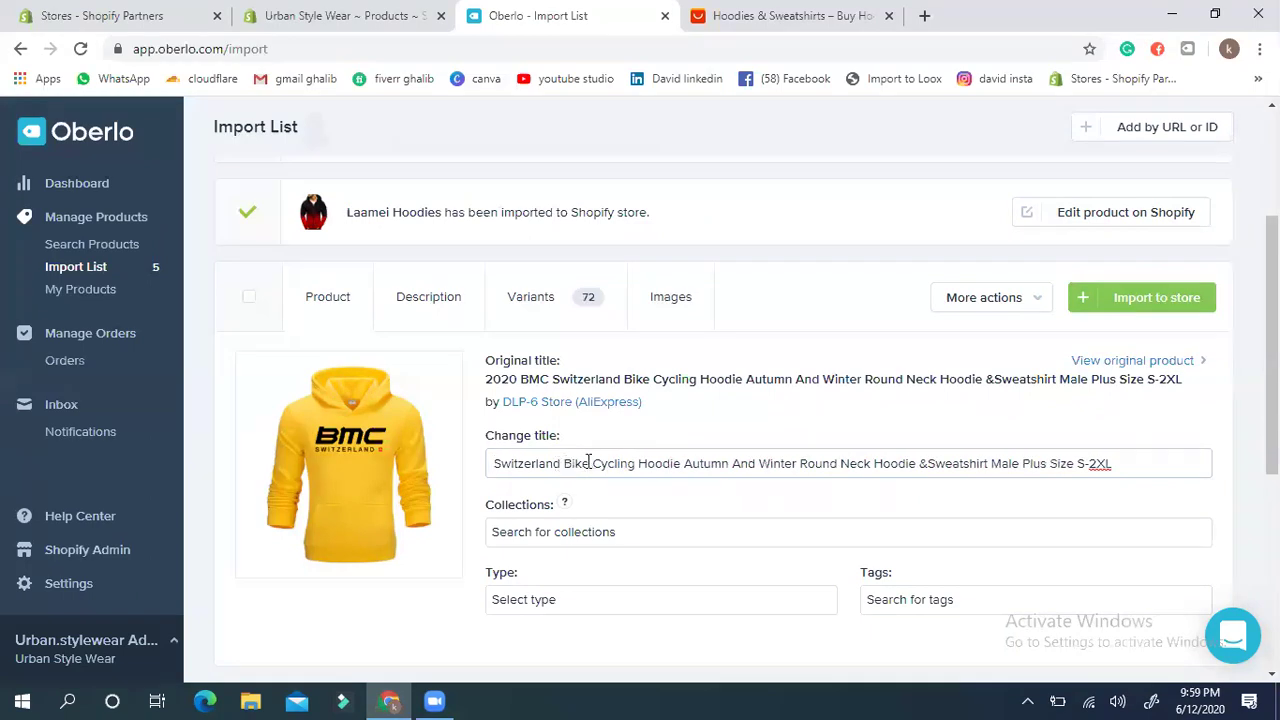
key(shift+Home)
key(BackSpace)
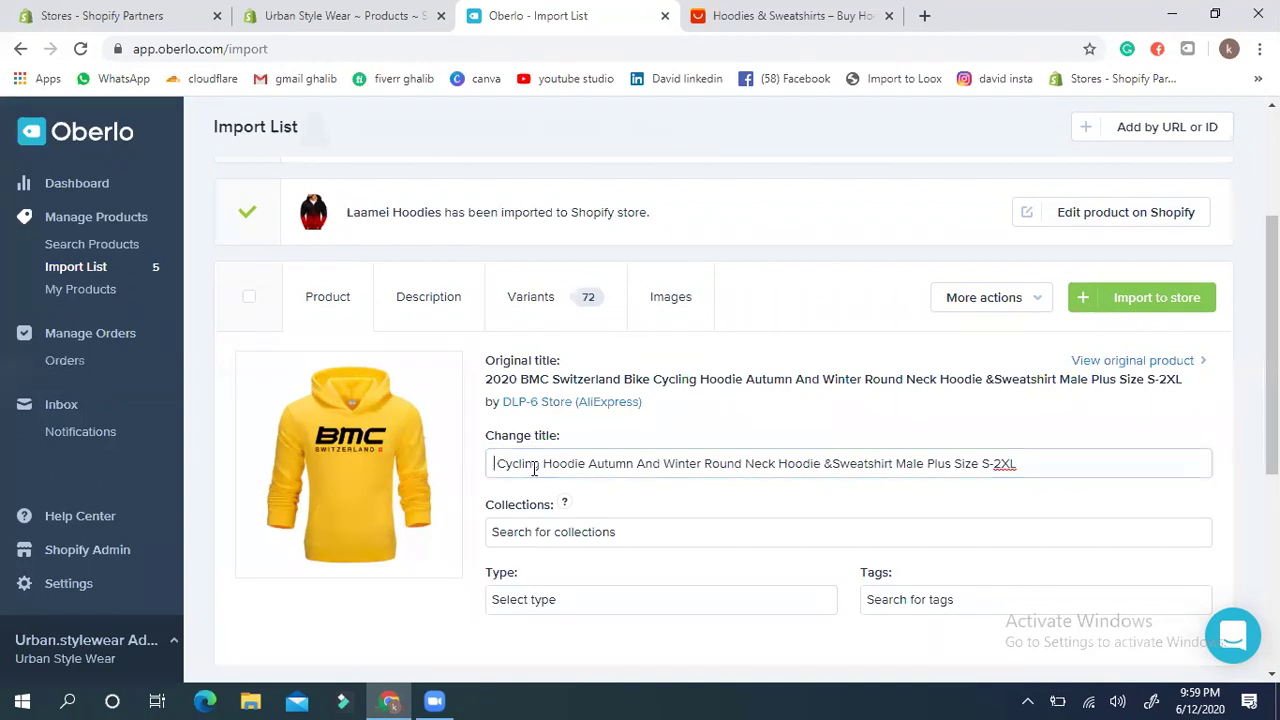
key(ctrl+shift+Right)
key(BackSpace)
key(Delete)
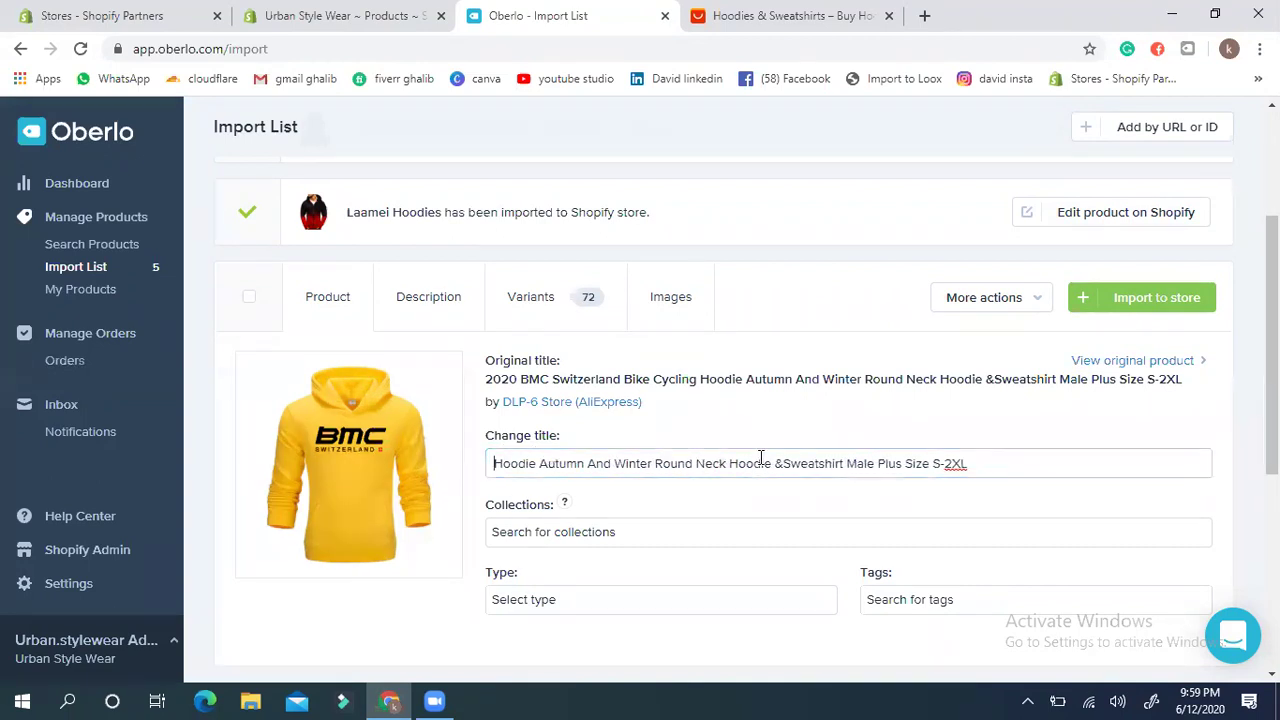
drag(1000, 466, 590, 461)
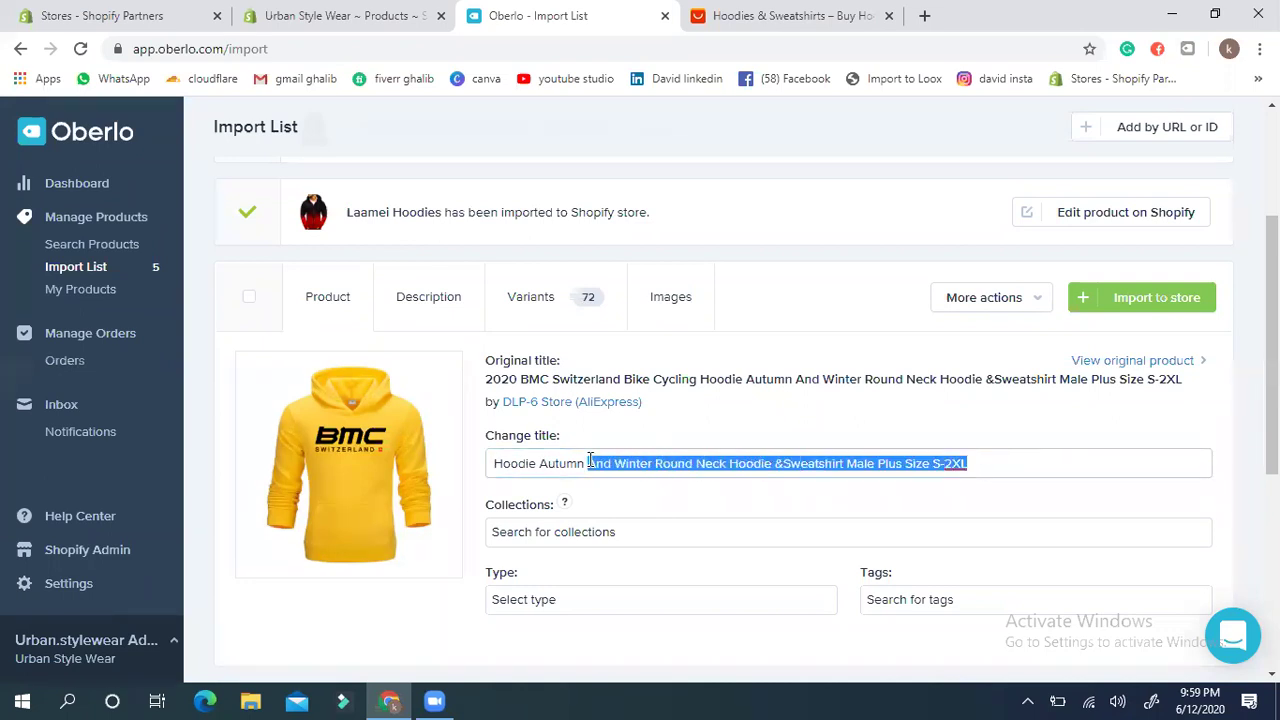
key(BackSpace)
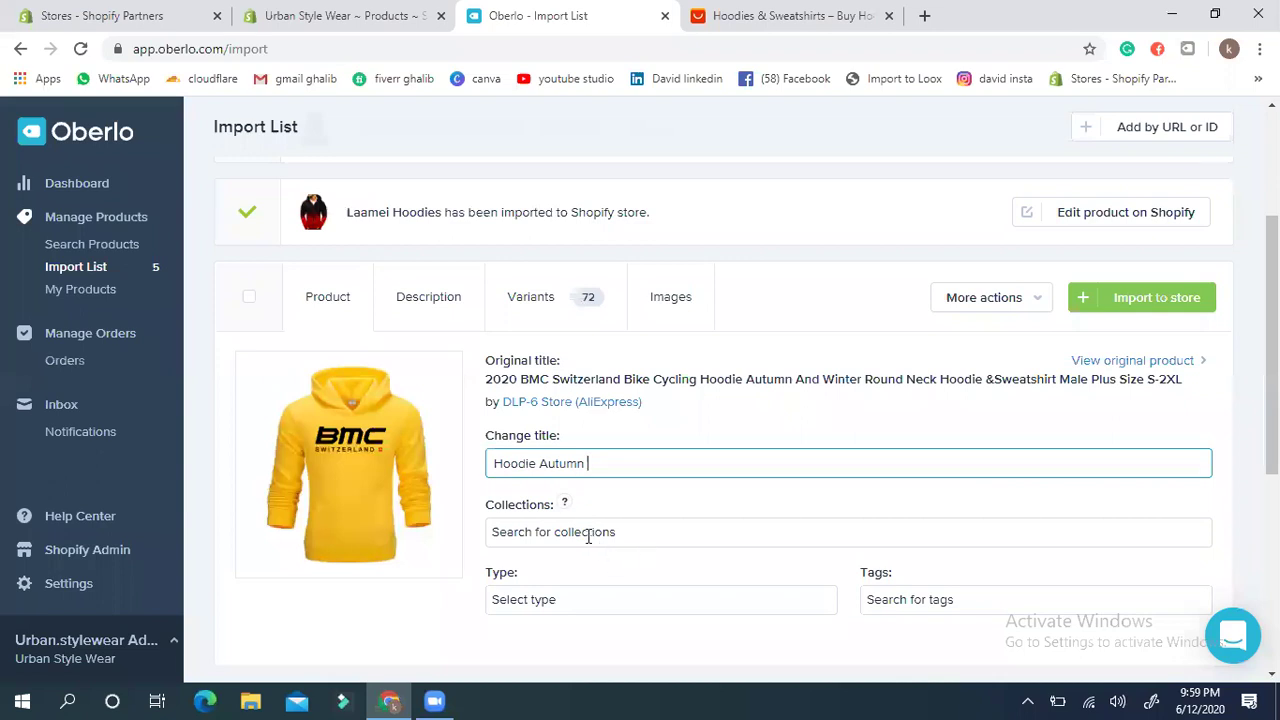
Step: Assign the Hoodie Autumn product to the Hoodies and Sale collections
click(589, 532)
click(523, 600)
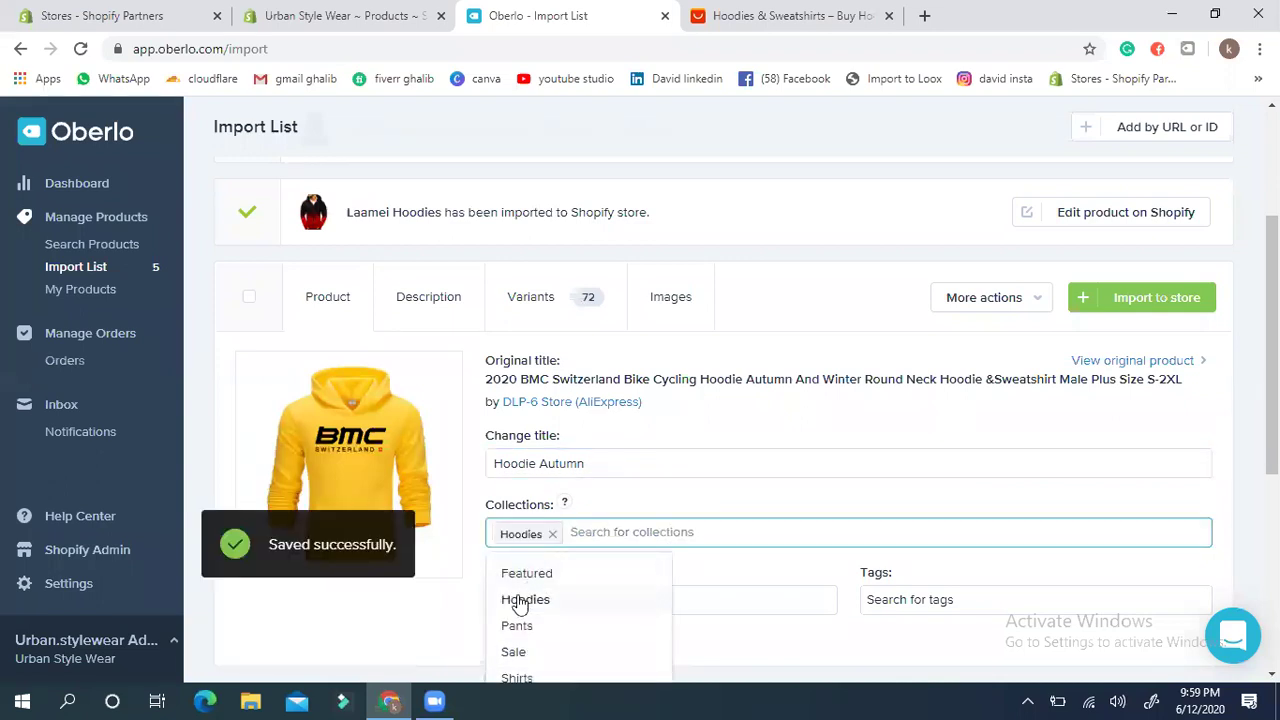
click(515, 658)
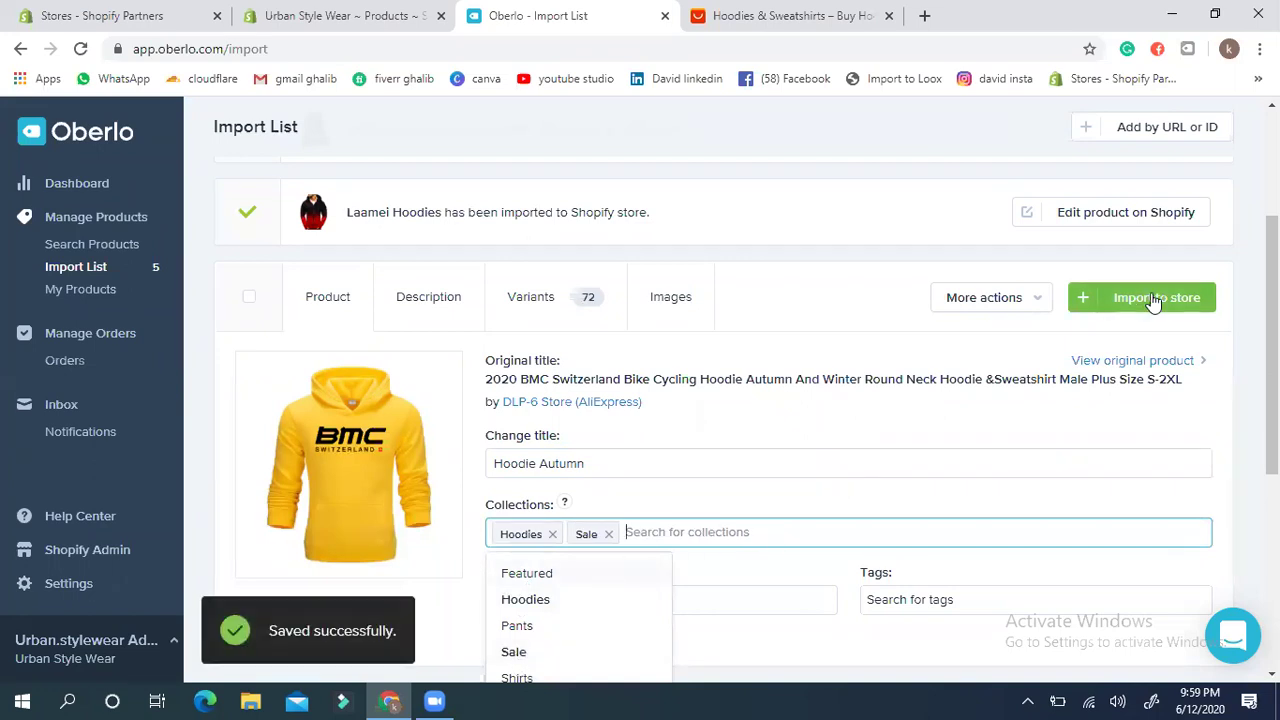
Step: Check the Hoodie Autumn product's images and import the product to the store
click(672, 302)
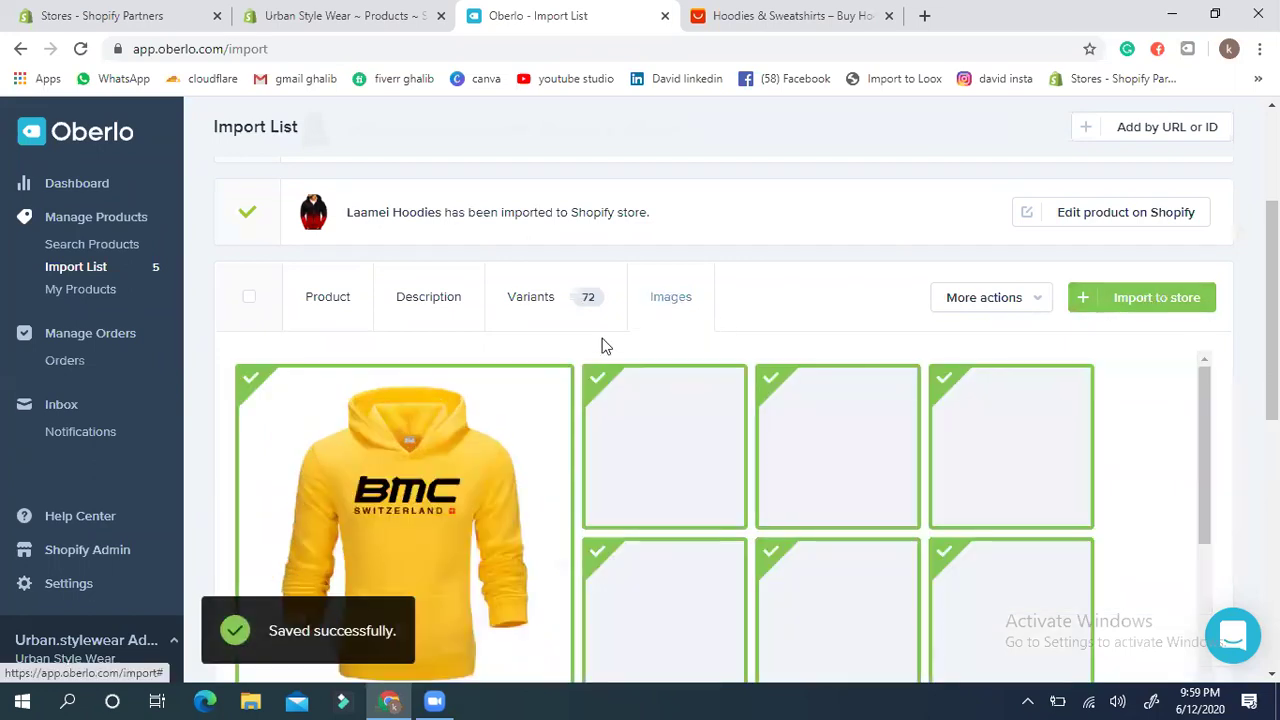
click(540, 305)
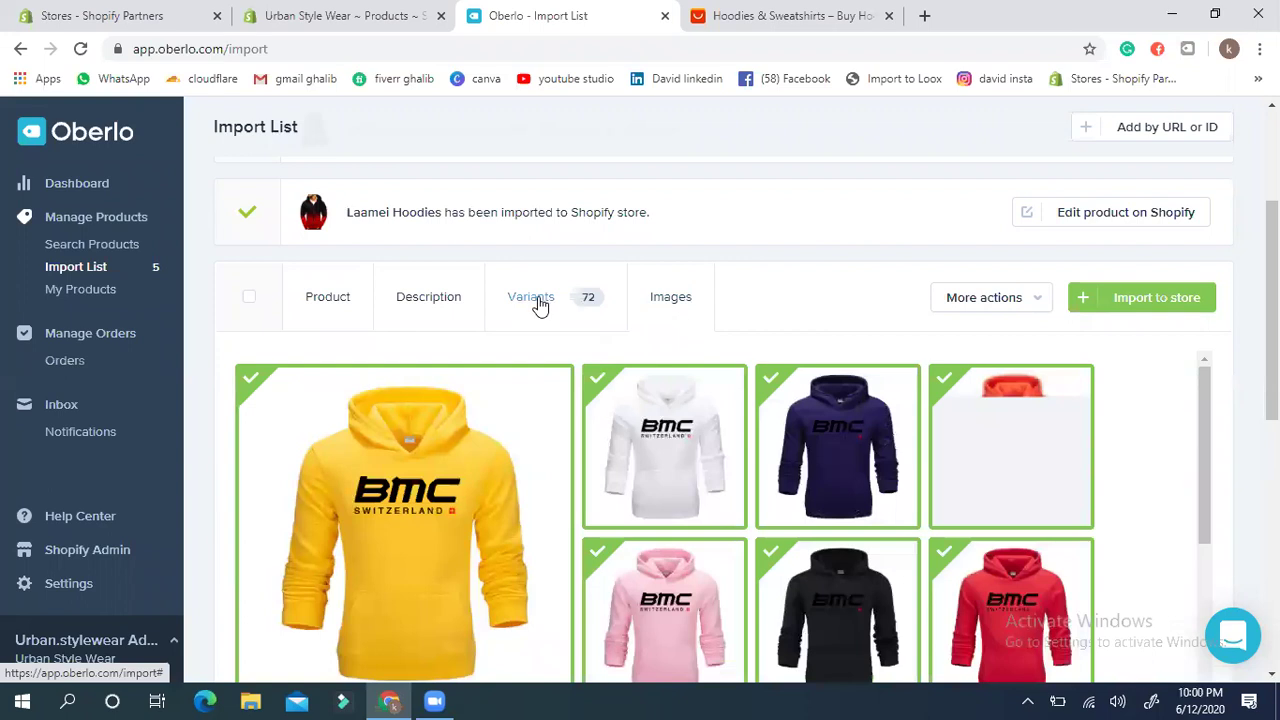
click(663, 303)
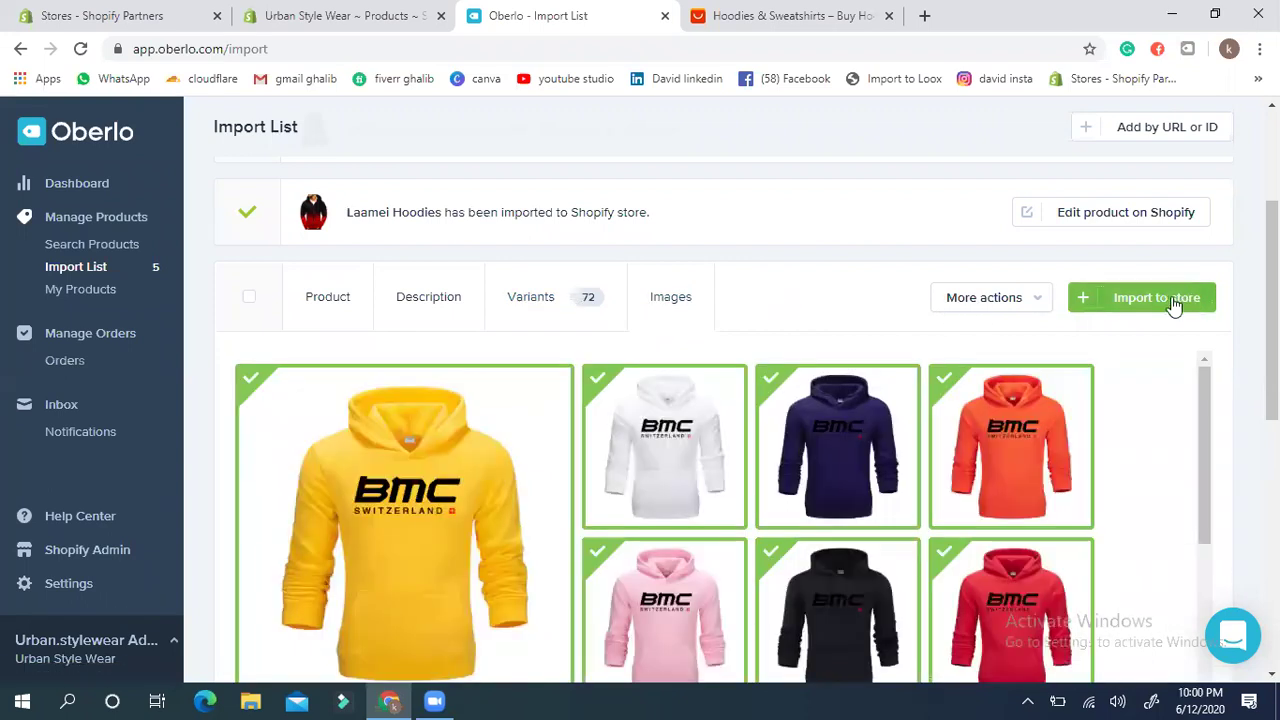
click(1175, 302)
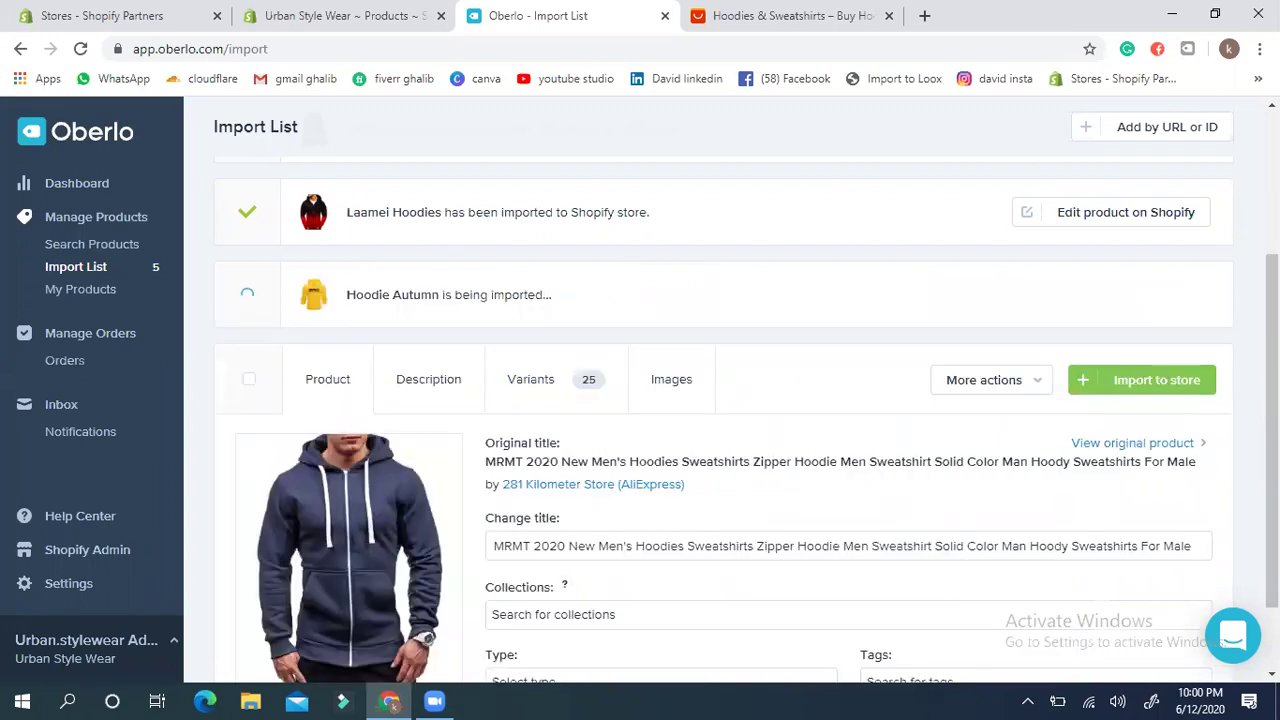
Step: Shorten the title of the navy MRMT zip hoodie to "Sweatshirts Zipper"
scroll(641, 375, down, 3)
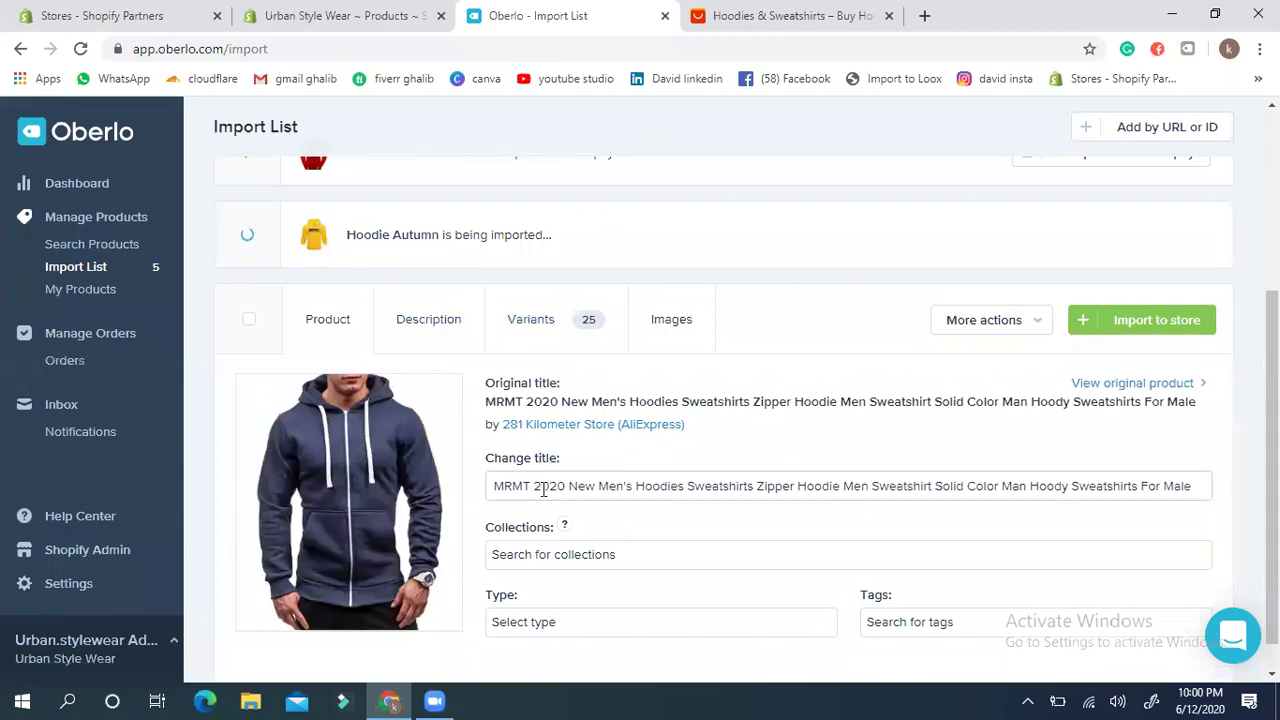
drag(565, 484, 437, 493)
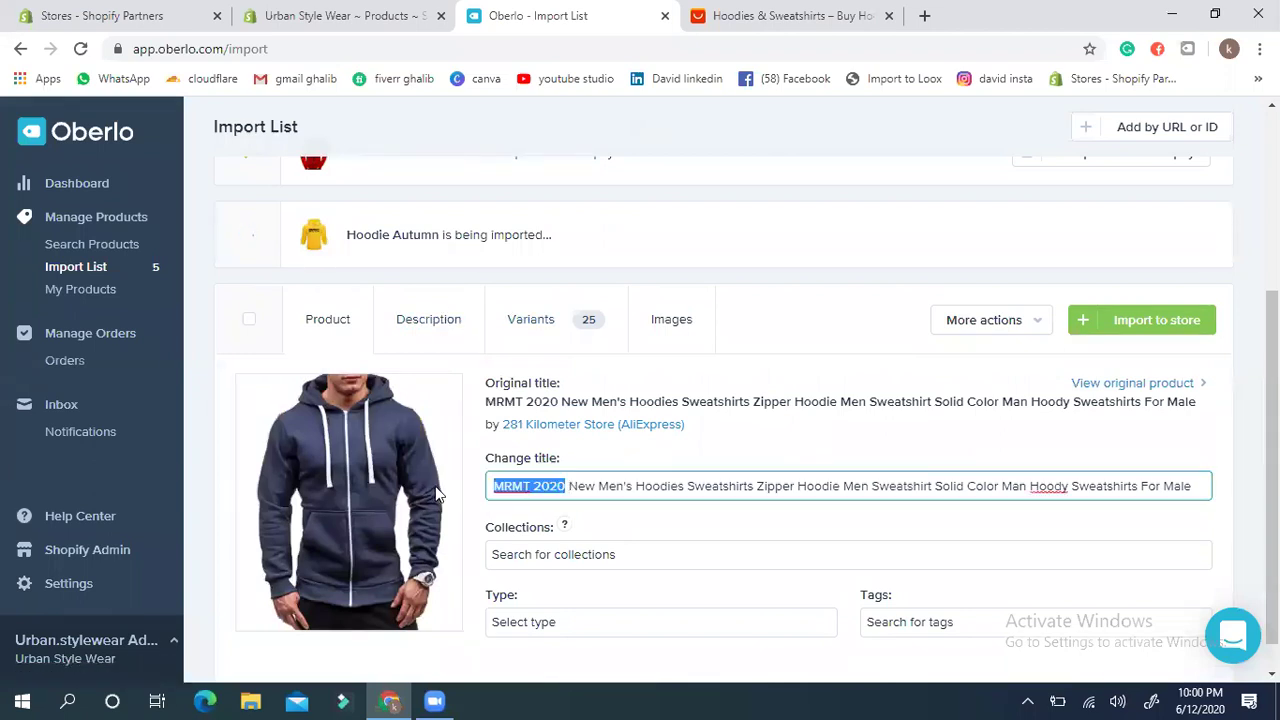
key(BackSpace)
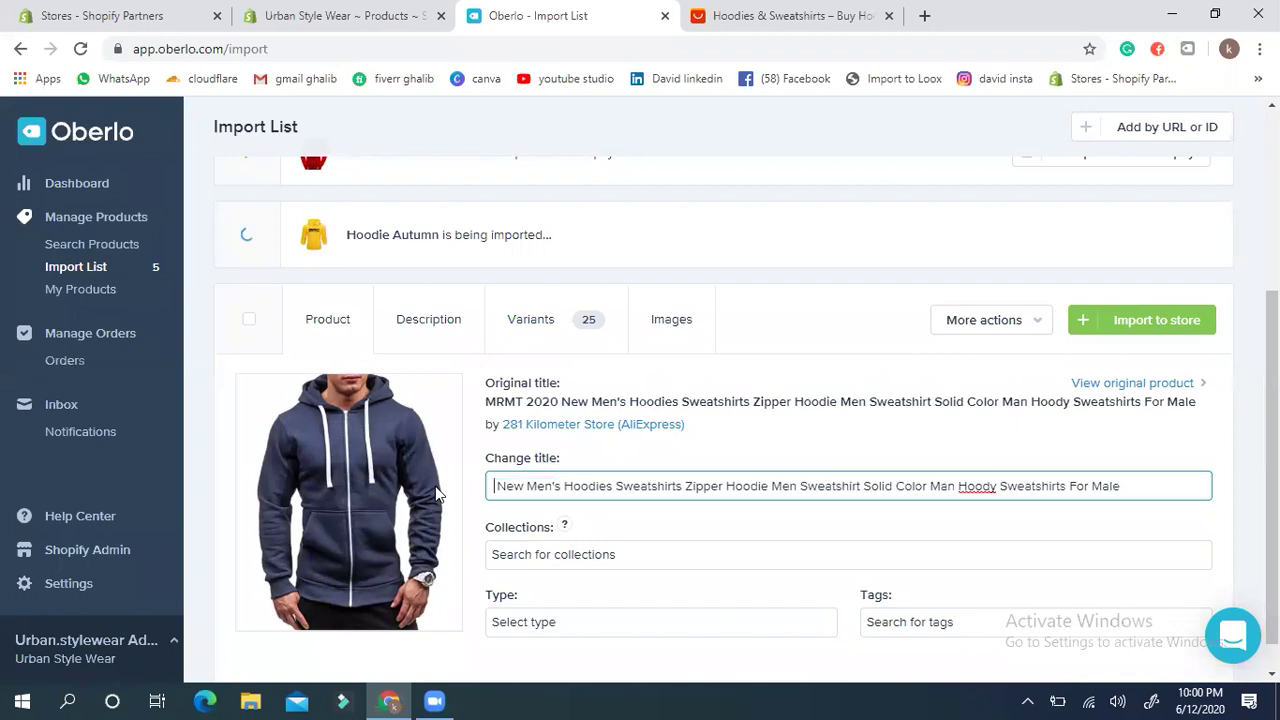
click(629, 480)
mouse_move(564, 524)
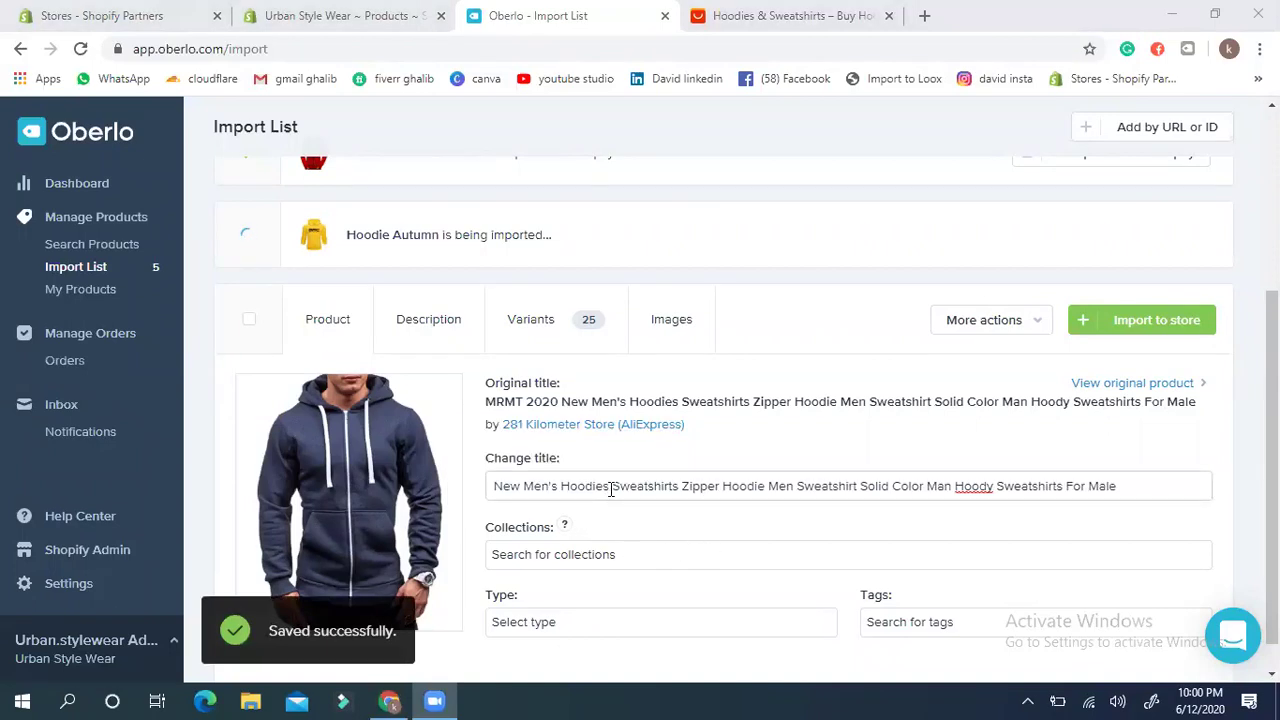
drag(611, 485, 473, 492)
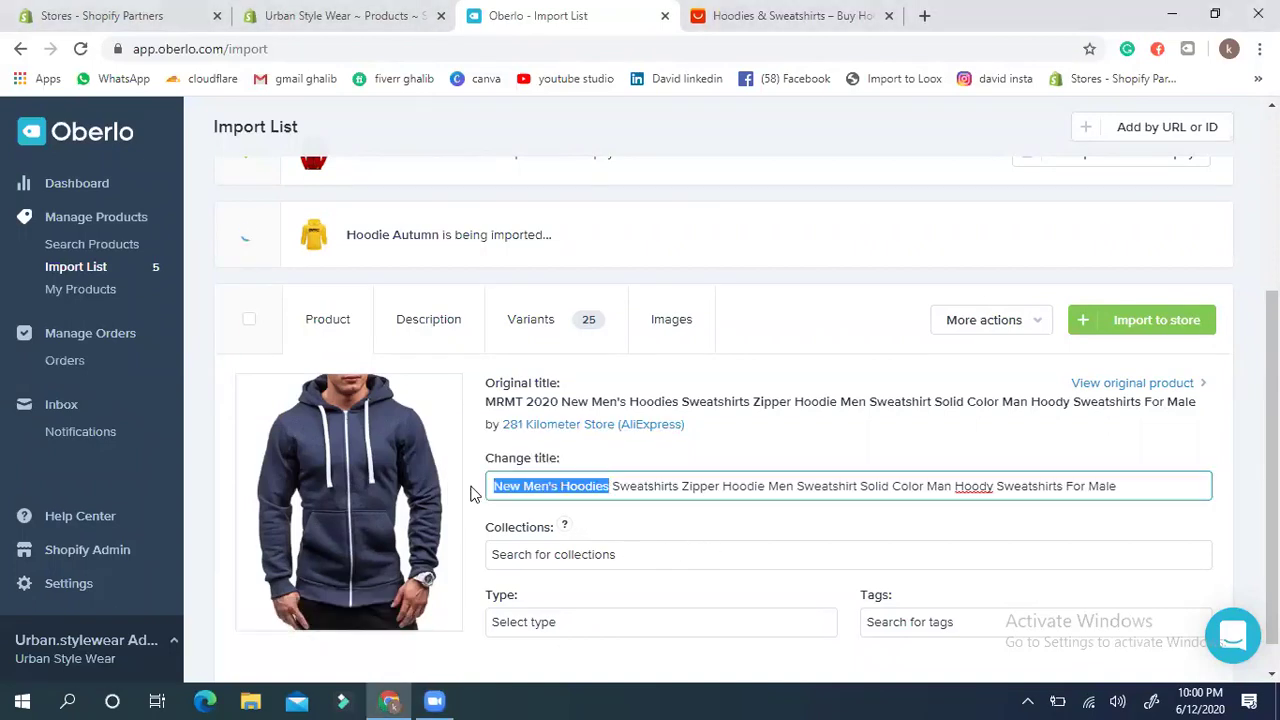
key(BackSpace)
key(Delete)
drag(1025, 485, 653, 492)
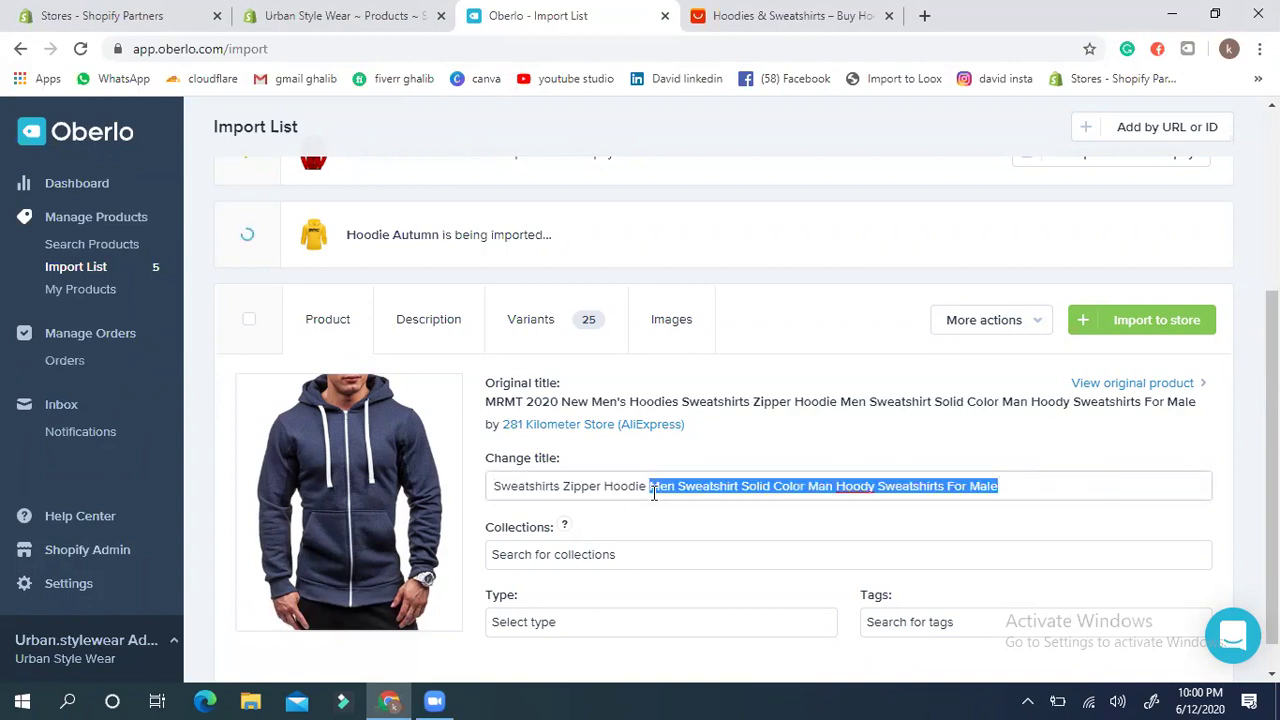
key(BackSpace)
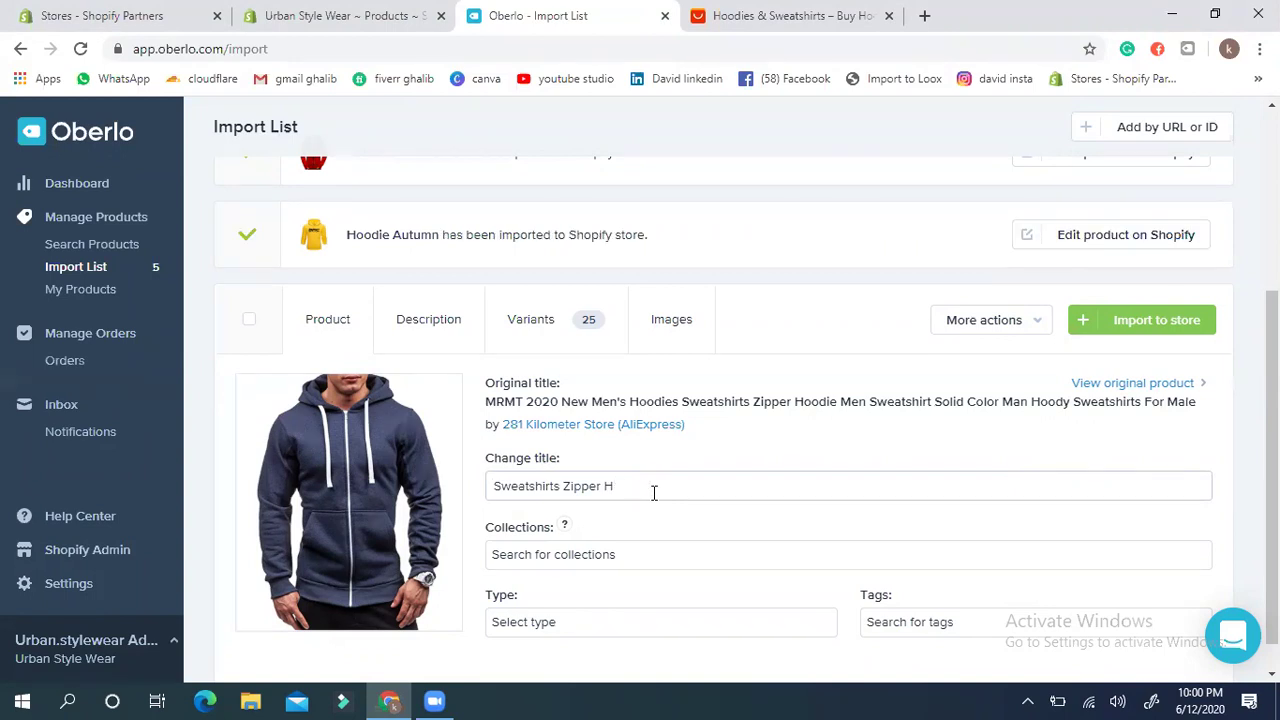
Step: Assign the Sweatshirts Zipper product to the Hoodies collection and import it to the store after checking its images and variants
click(610, 550)
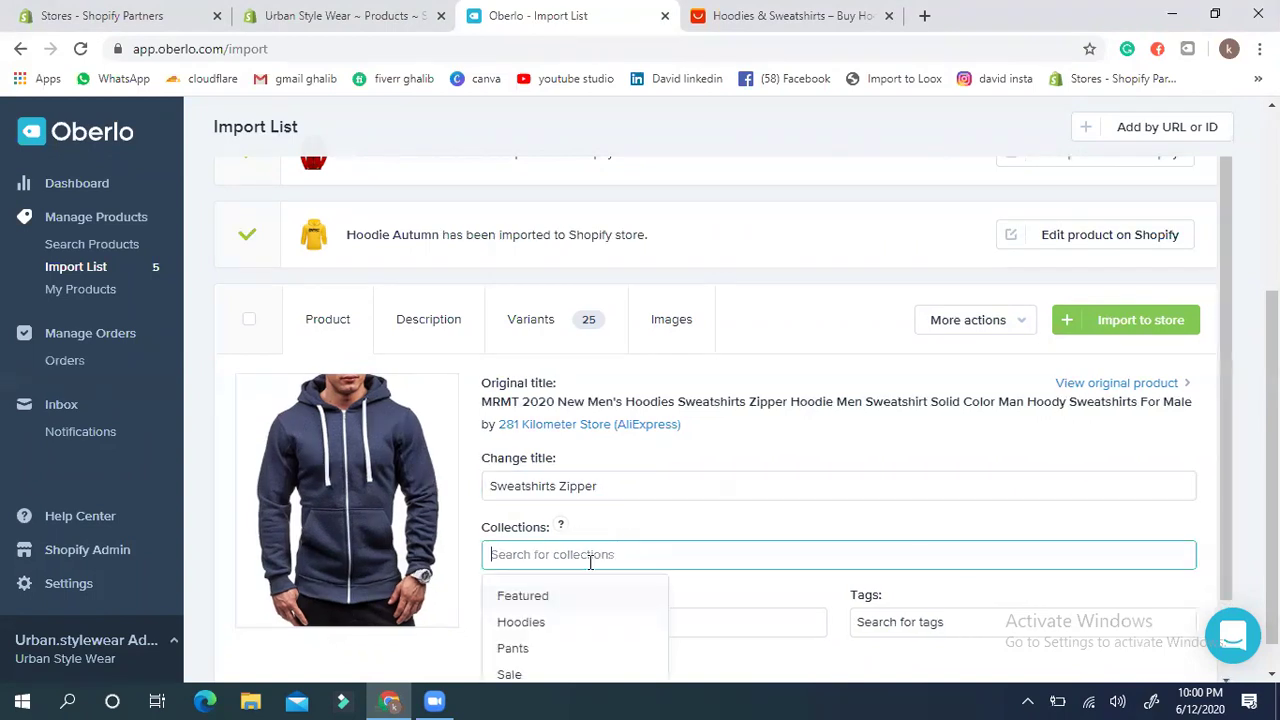
click(522, 634)
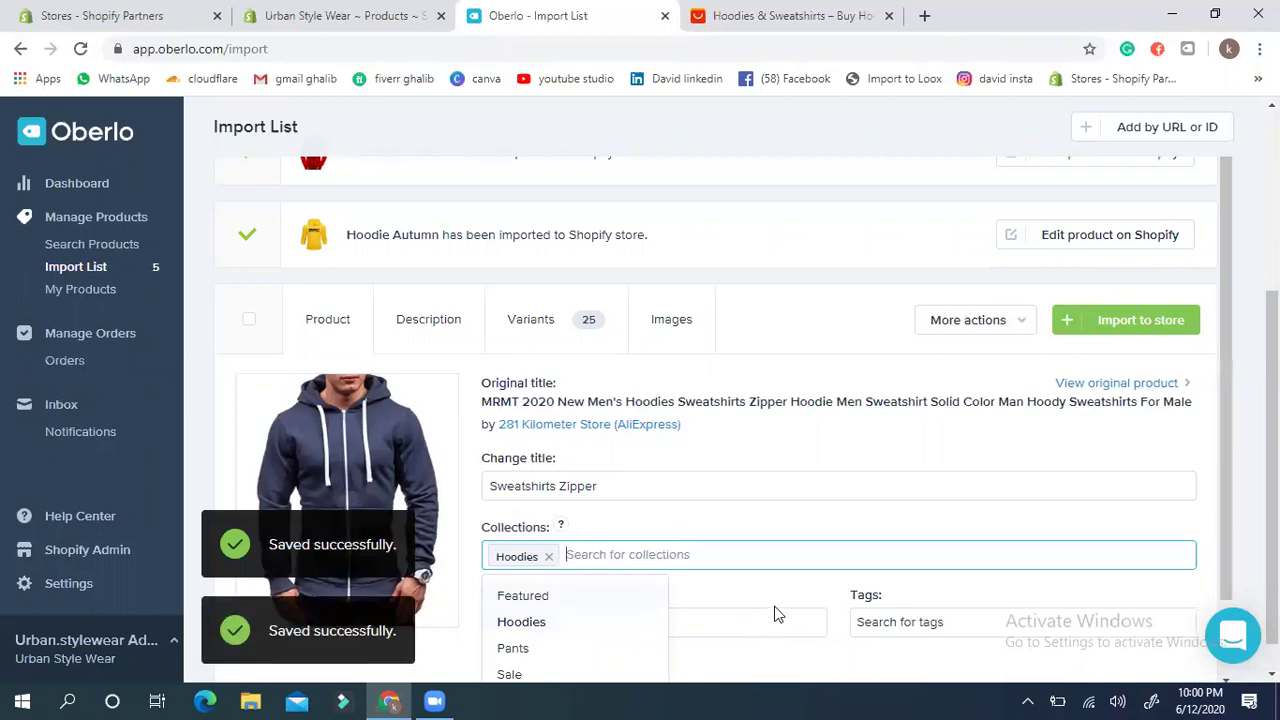
click(662, 320)
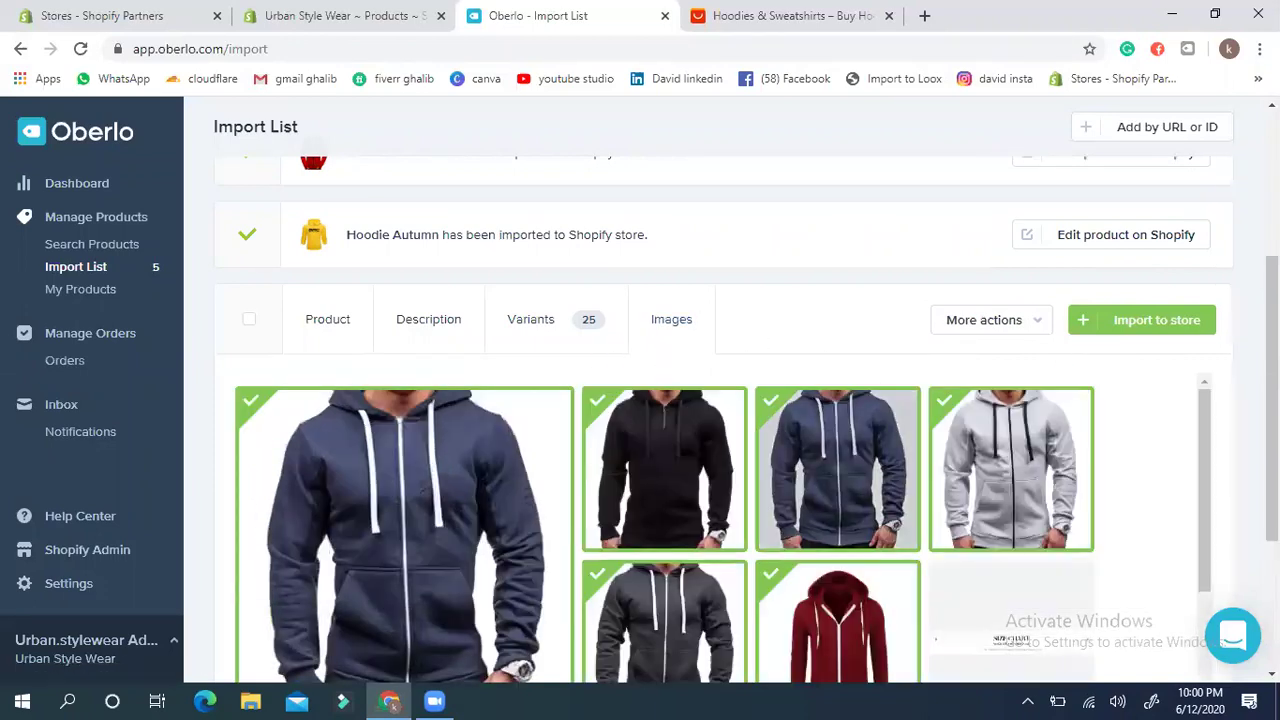
click(528, 322)
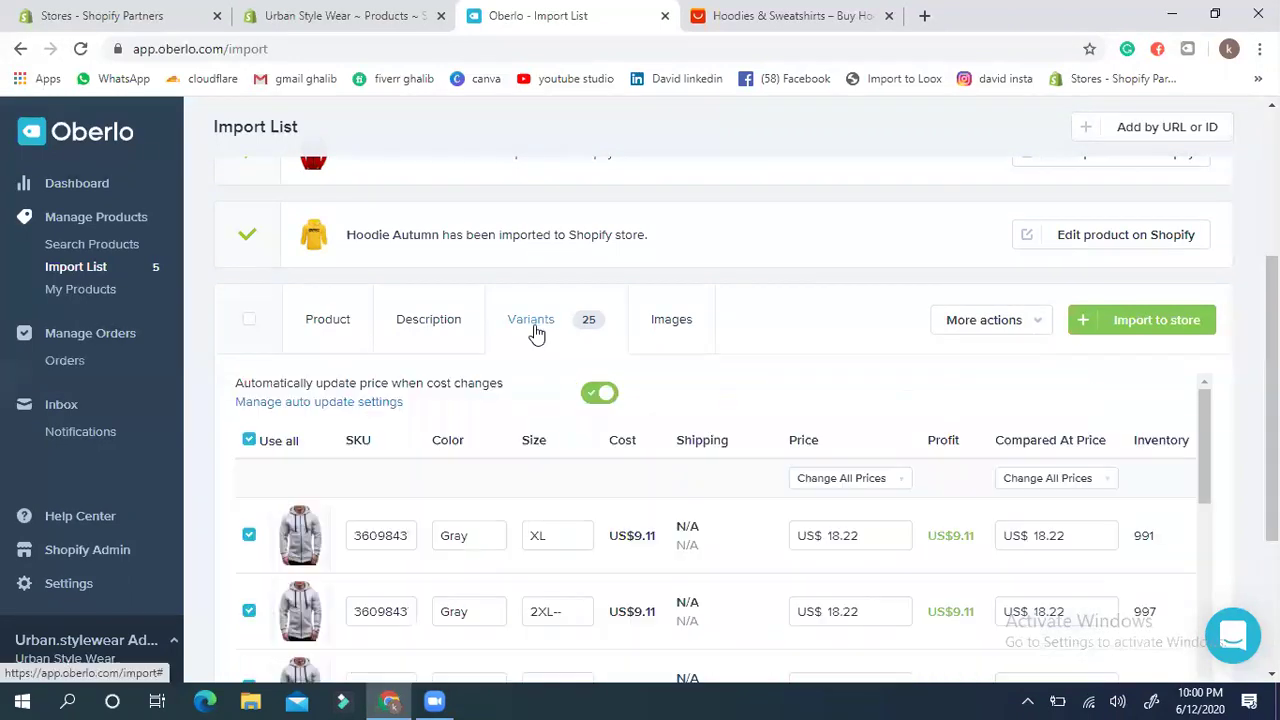
click(1176, 322)
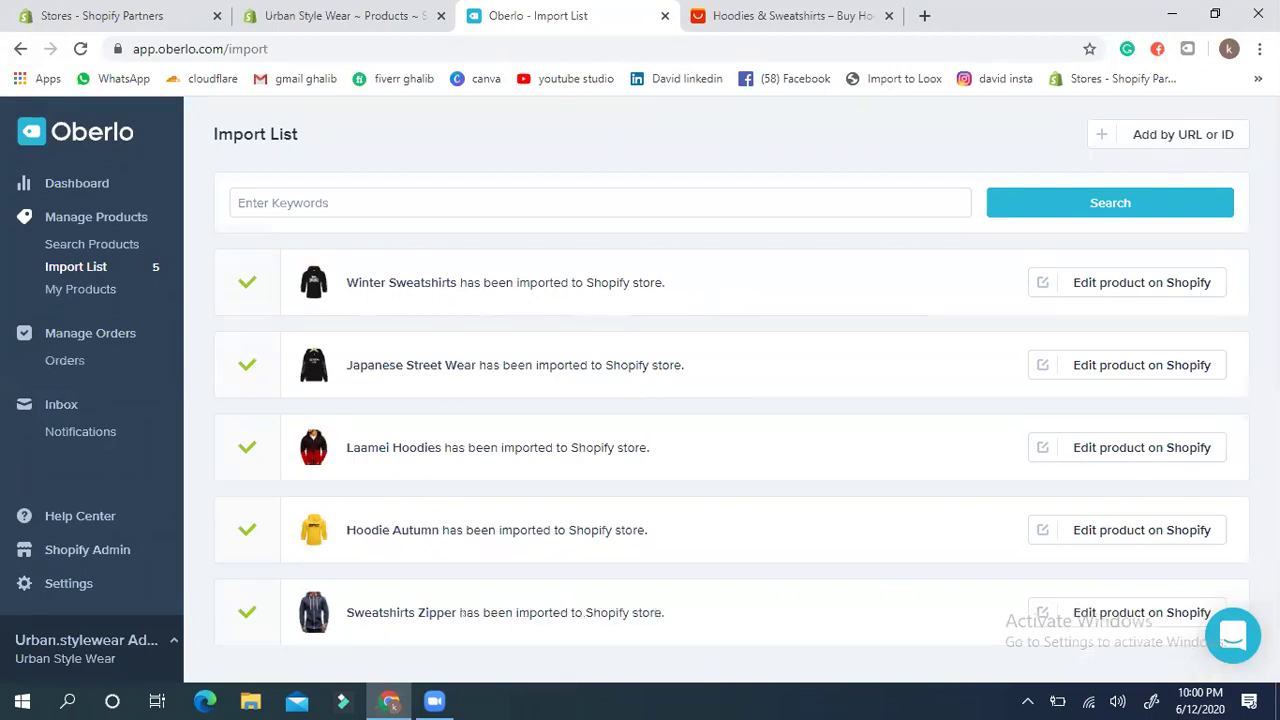
Step: Set the compared-at price multiplier to 2.5 in Oberlo's global pricing rules and save the settings
click(63, 193)
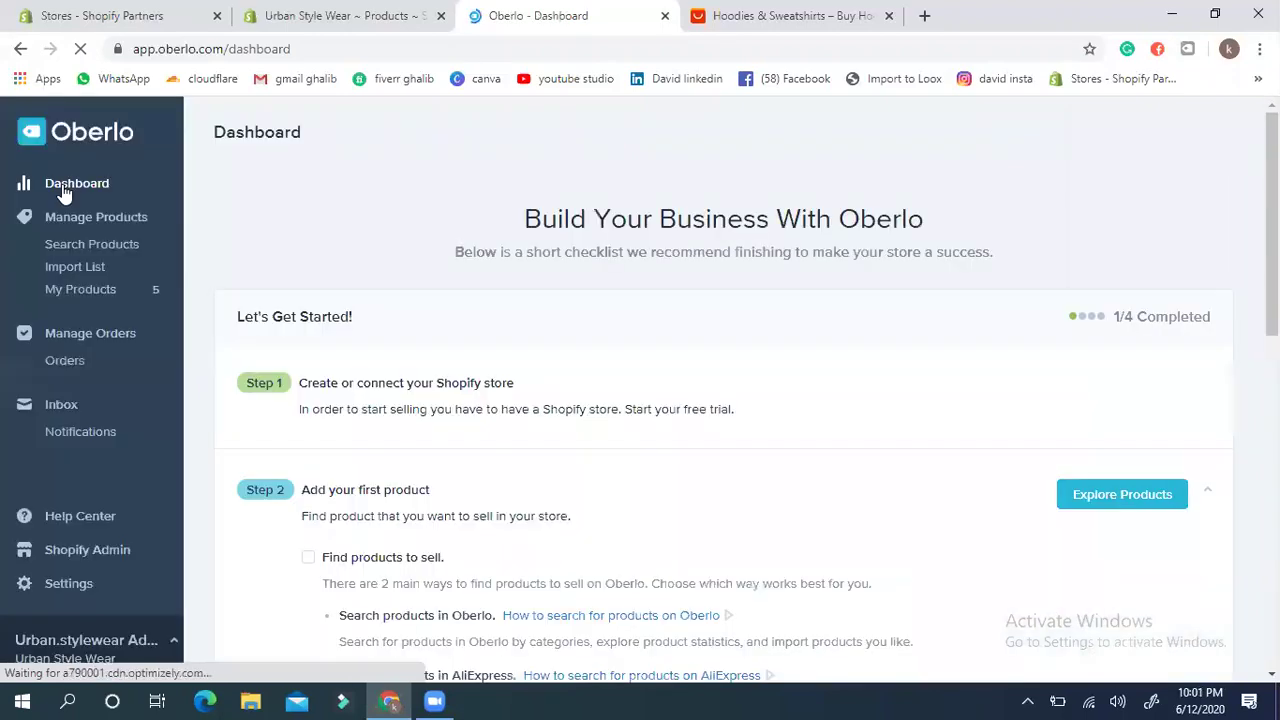
click(62, 588)
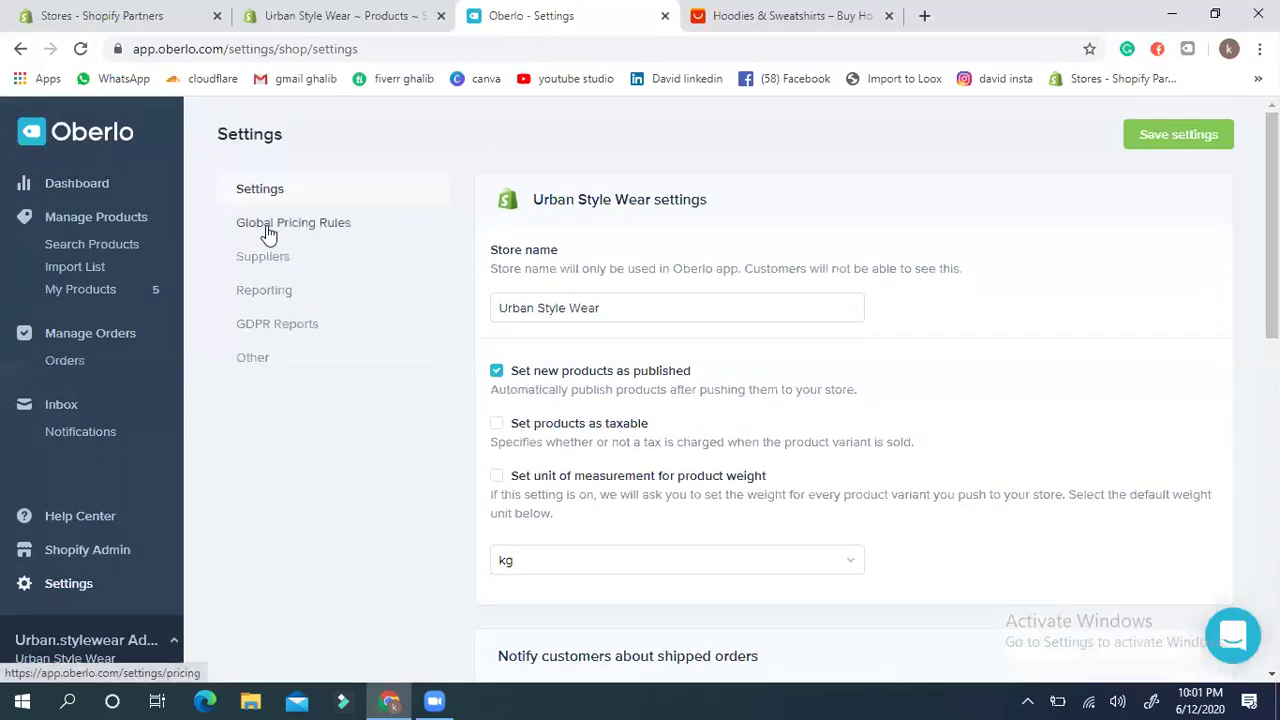
click(311, 231)
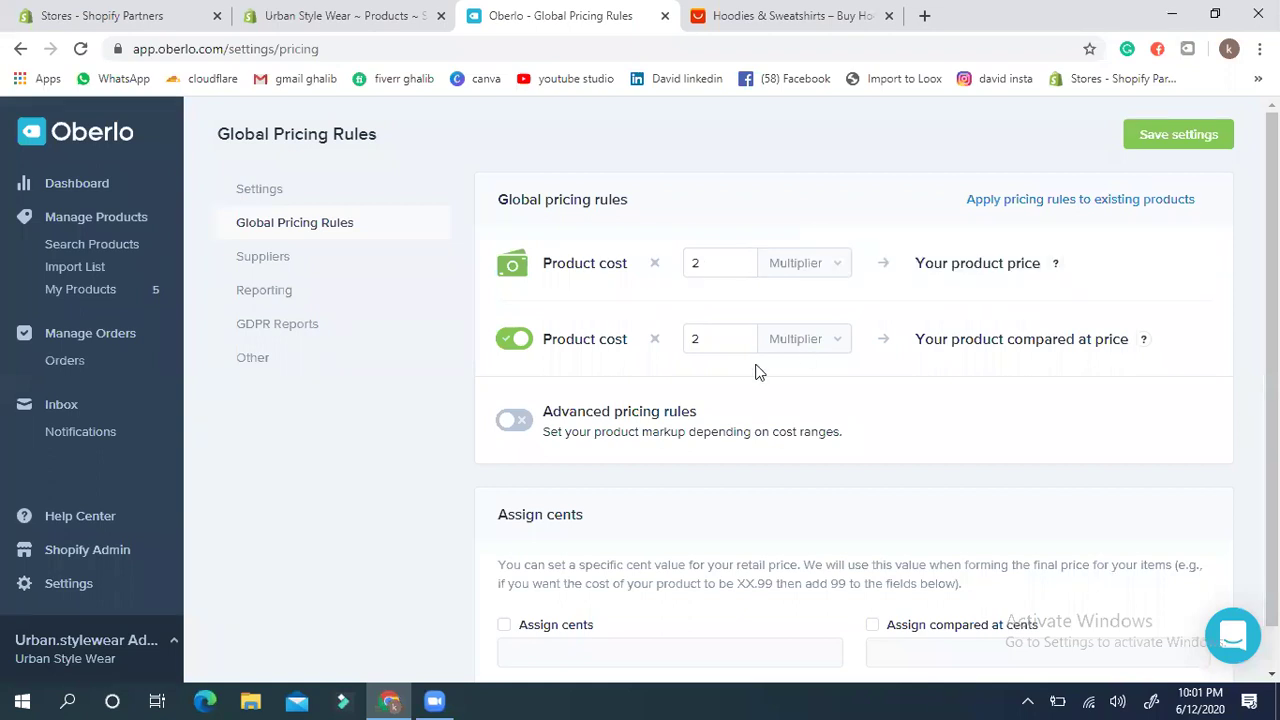
click(700, 337)
text(.5)
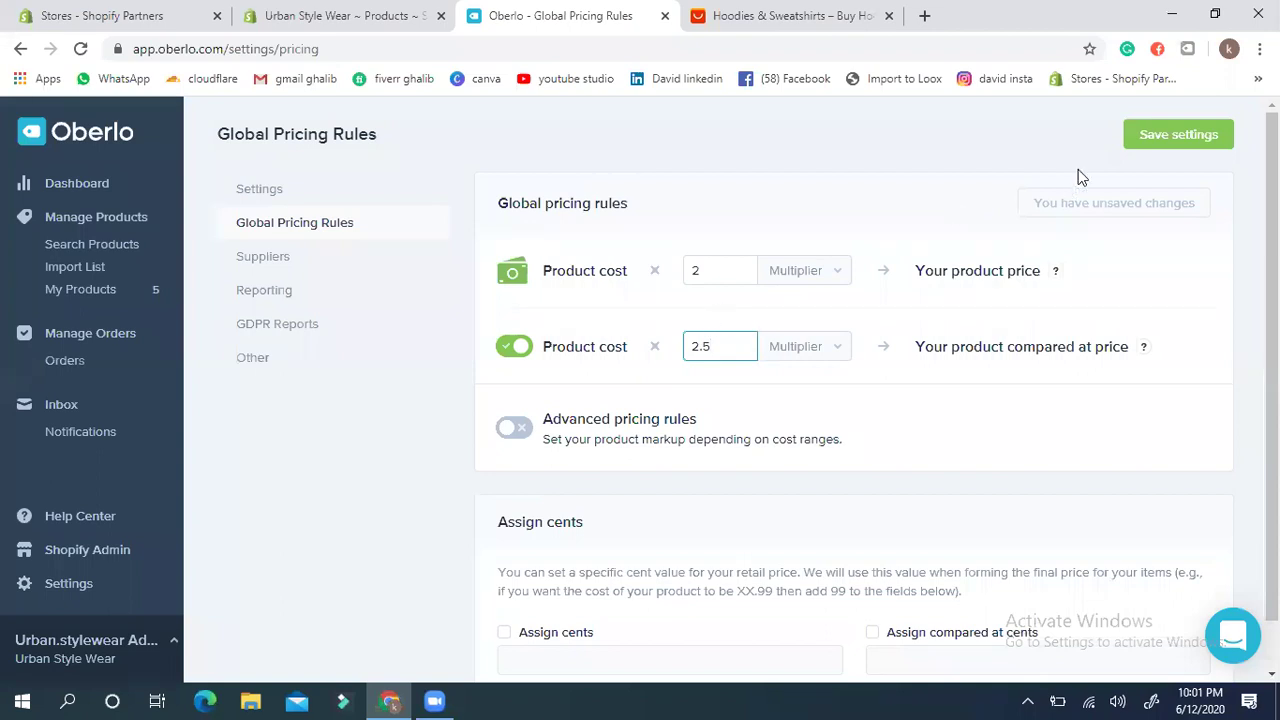
click(1175, 135)
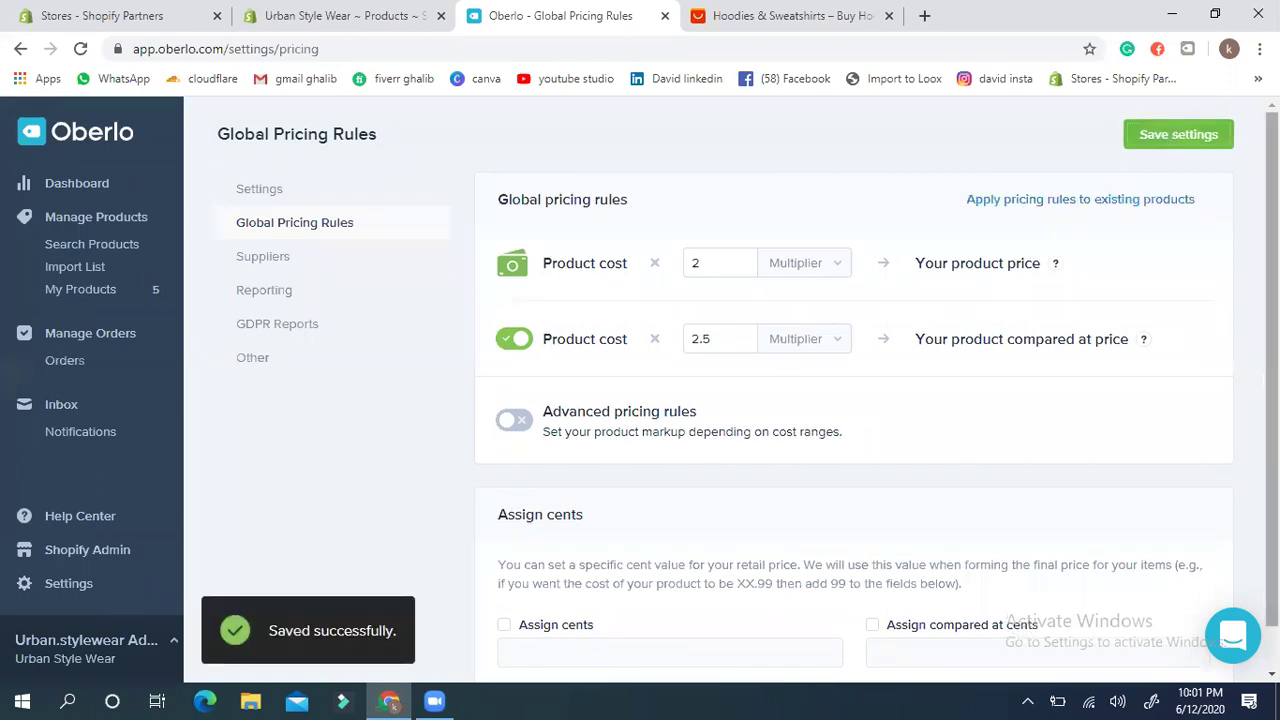
Step: Look over the global pricing rules page and open the Suppliers settings for AliExpress shipping
scroll(748, 395, down, 1)
scroll(748, 395, up, 1)
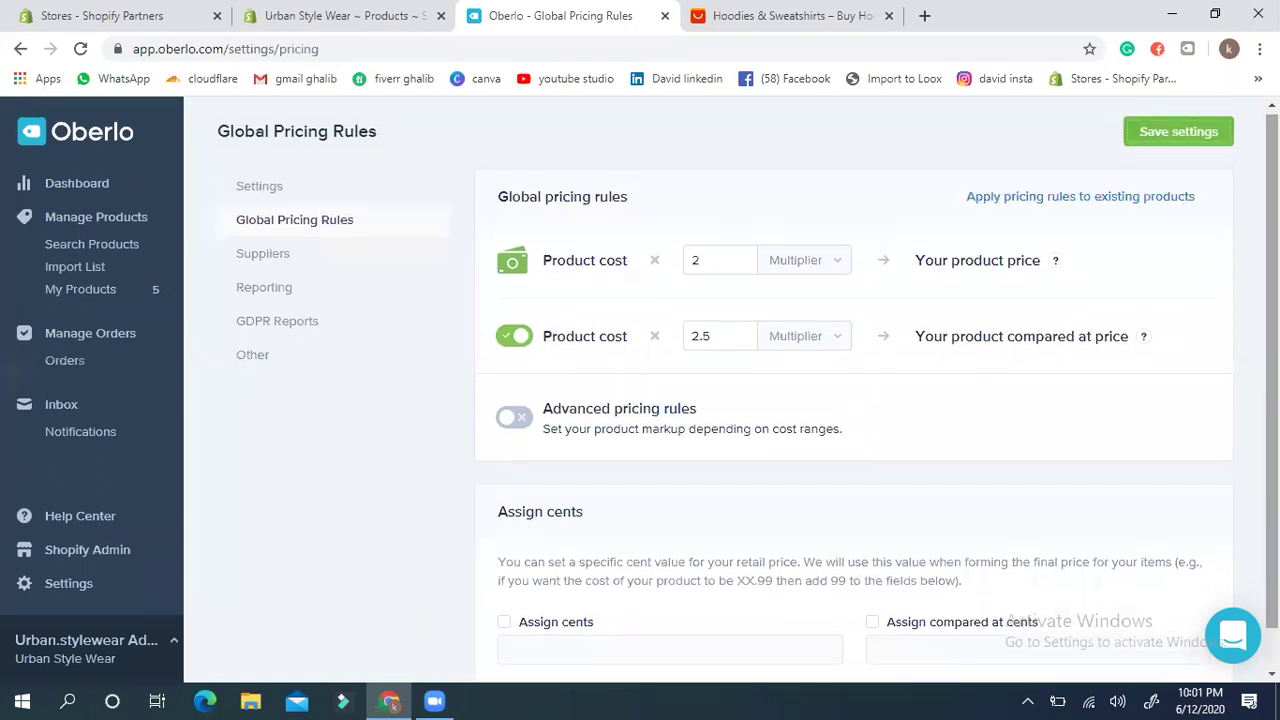
click(255, 253)
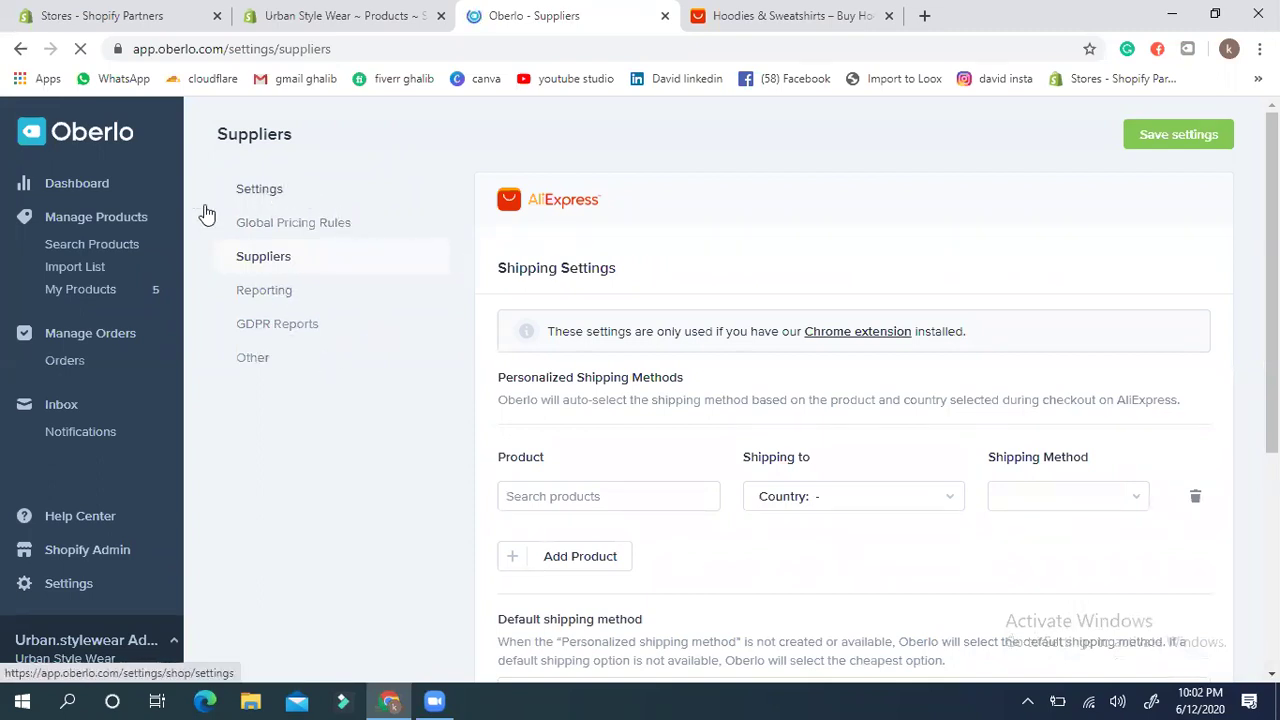
Step: Return Oberlo to its dashboard and switch to the Urban Style Wear Shopify admin
click(85, 188)
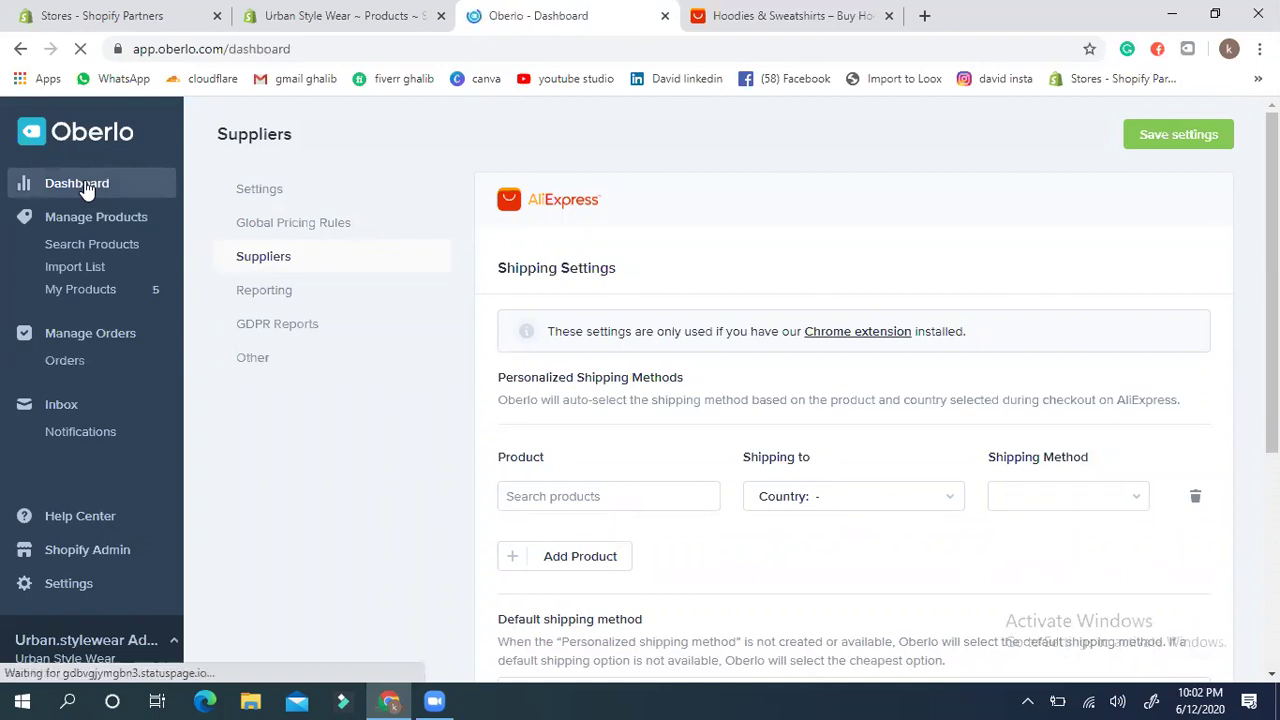
click(340, 14)
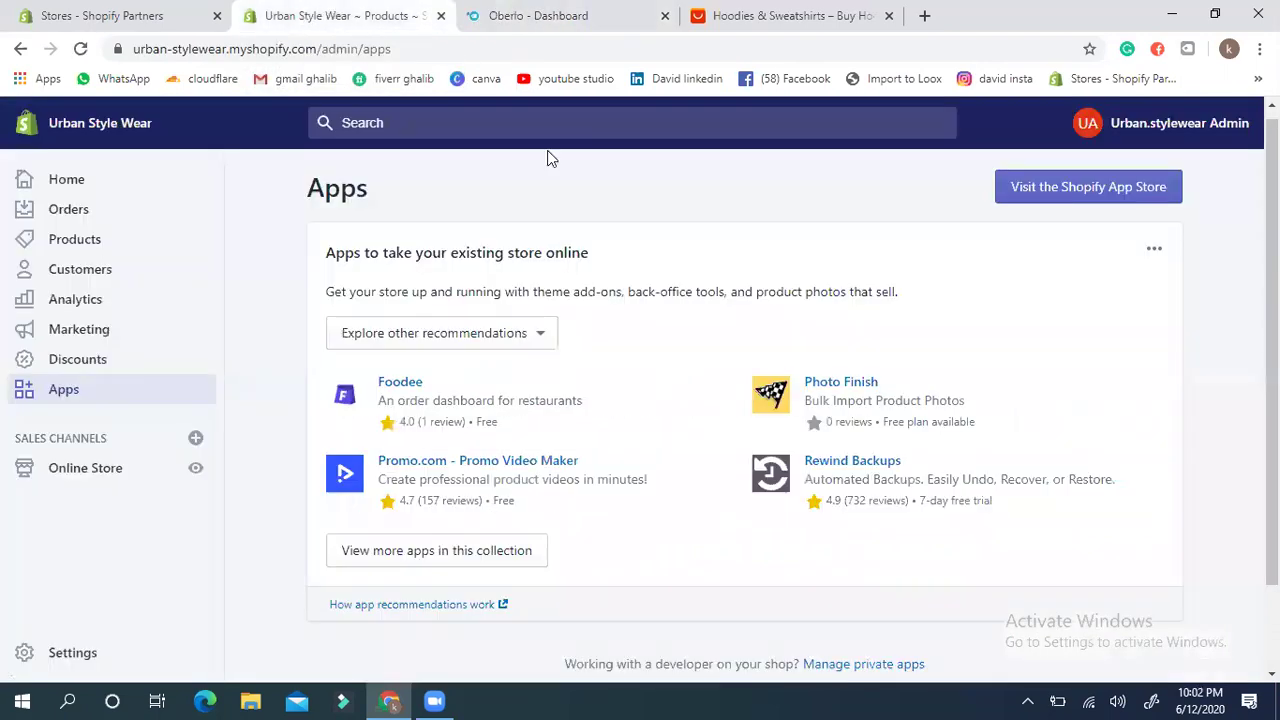
click(160, 15)
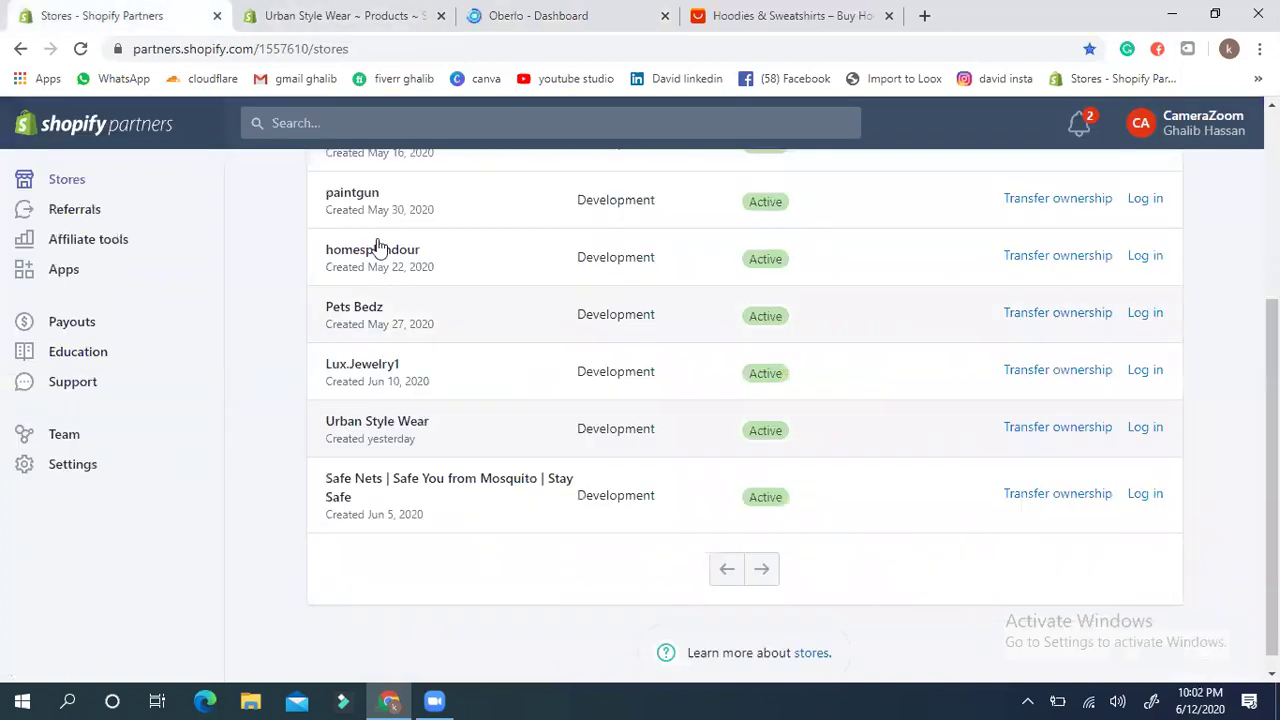
click(320, 14)
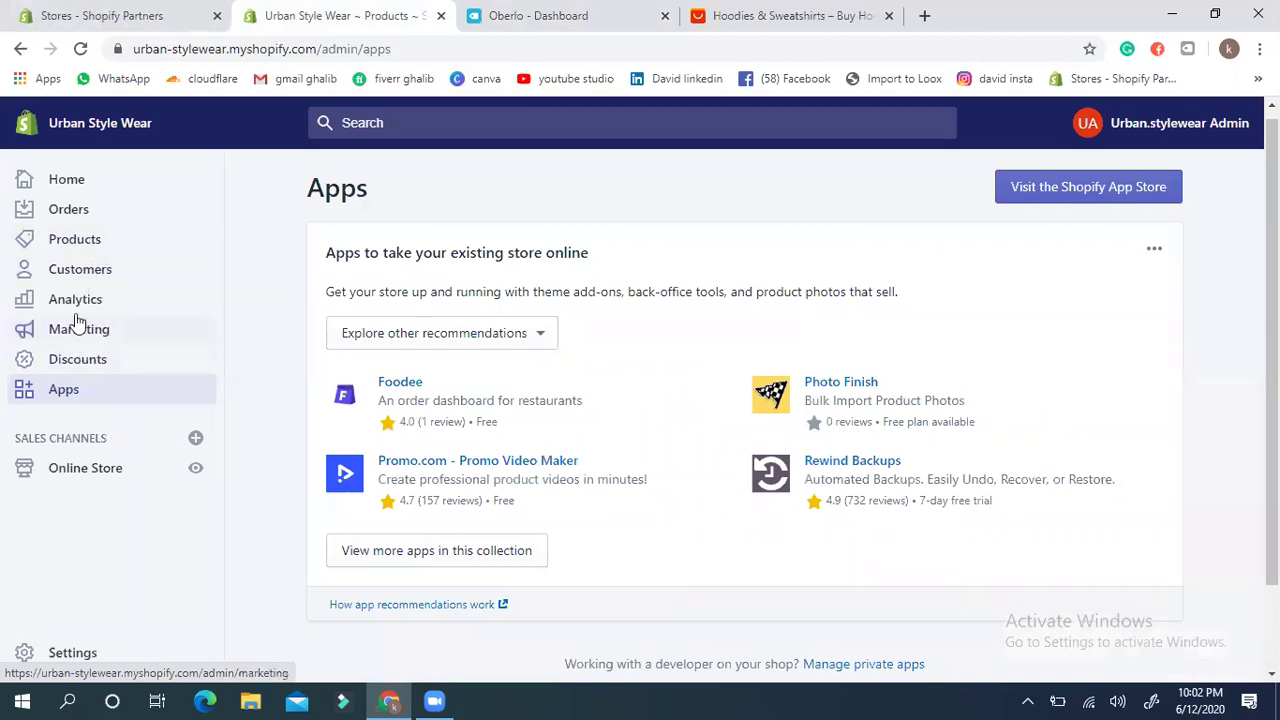
Step: Review the imported hoodies in the Urban Style Wear product list and look through the store's collections list
click(66, 240)
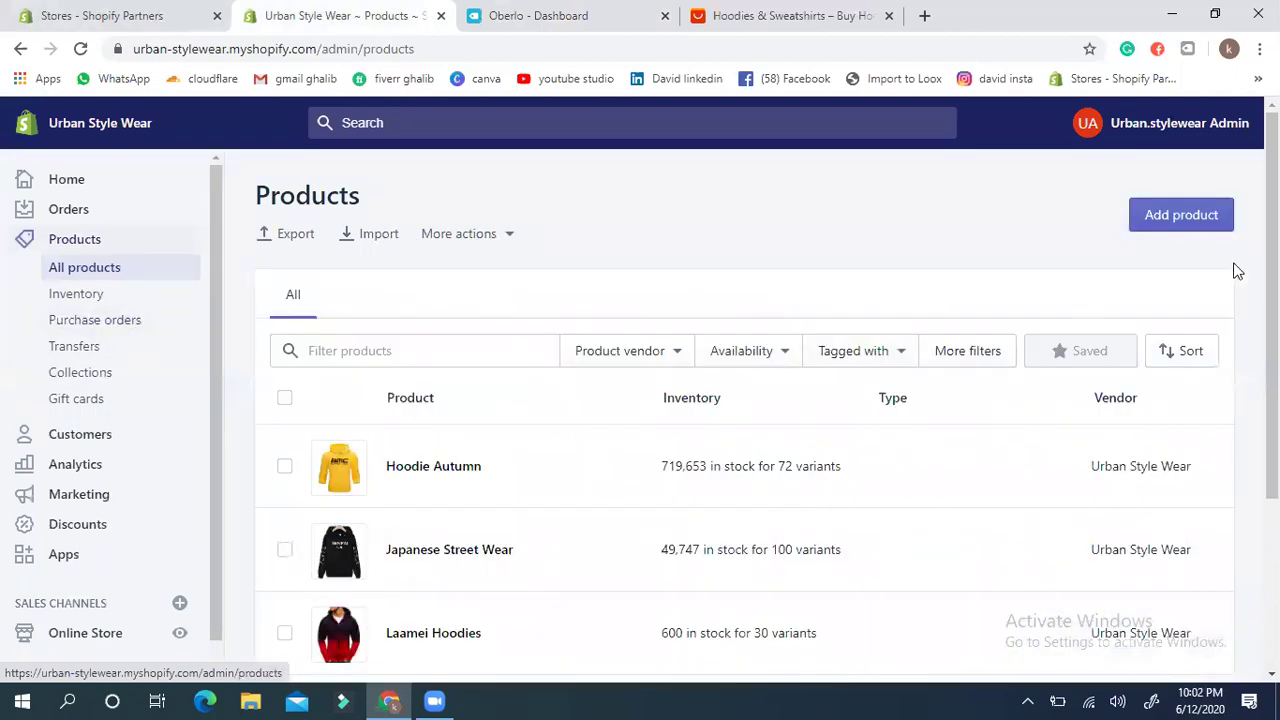
scroll(767, 398, down, 2)
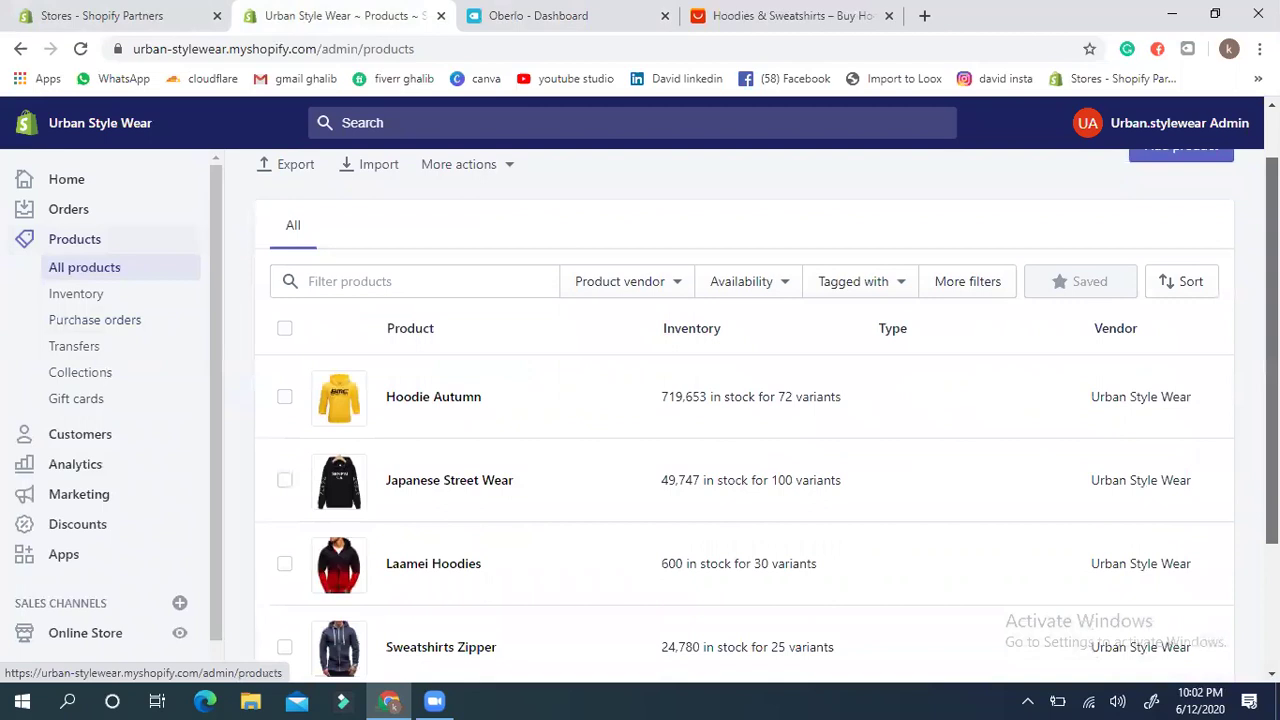
scroll(745, 416, down, 2)
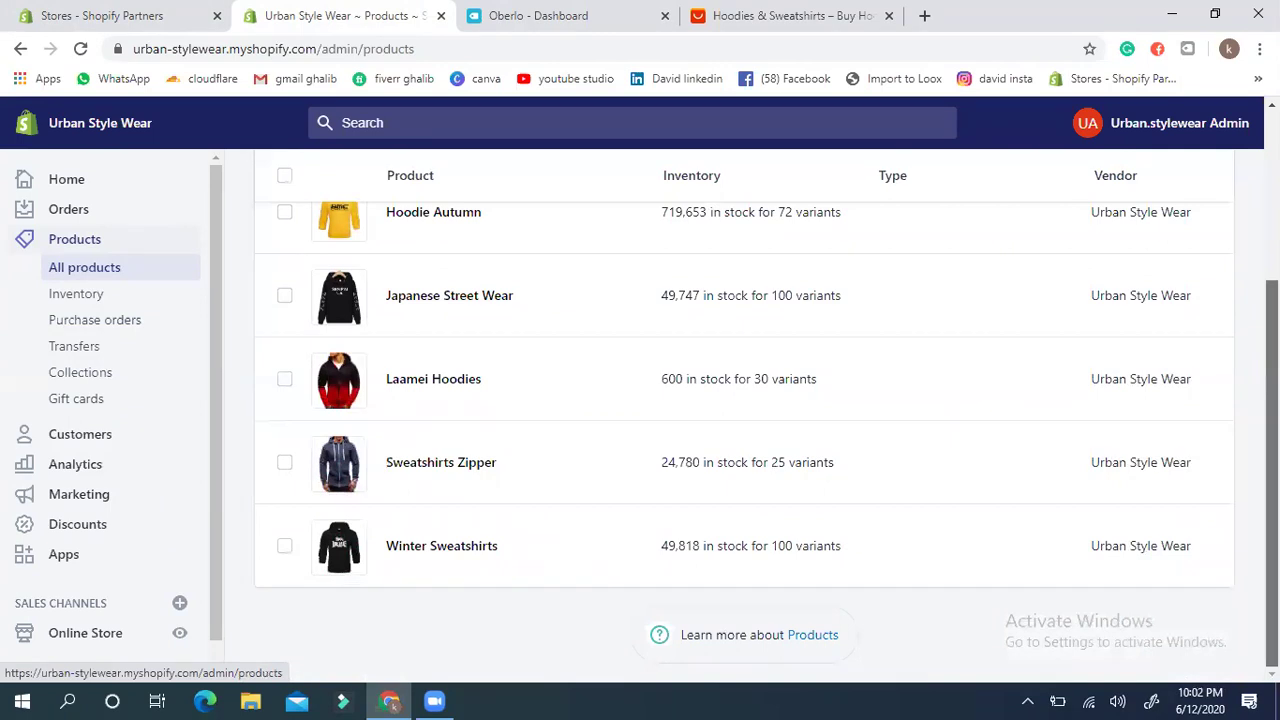
scroll(745, 416, up, 5)
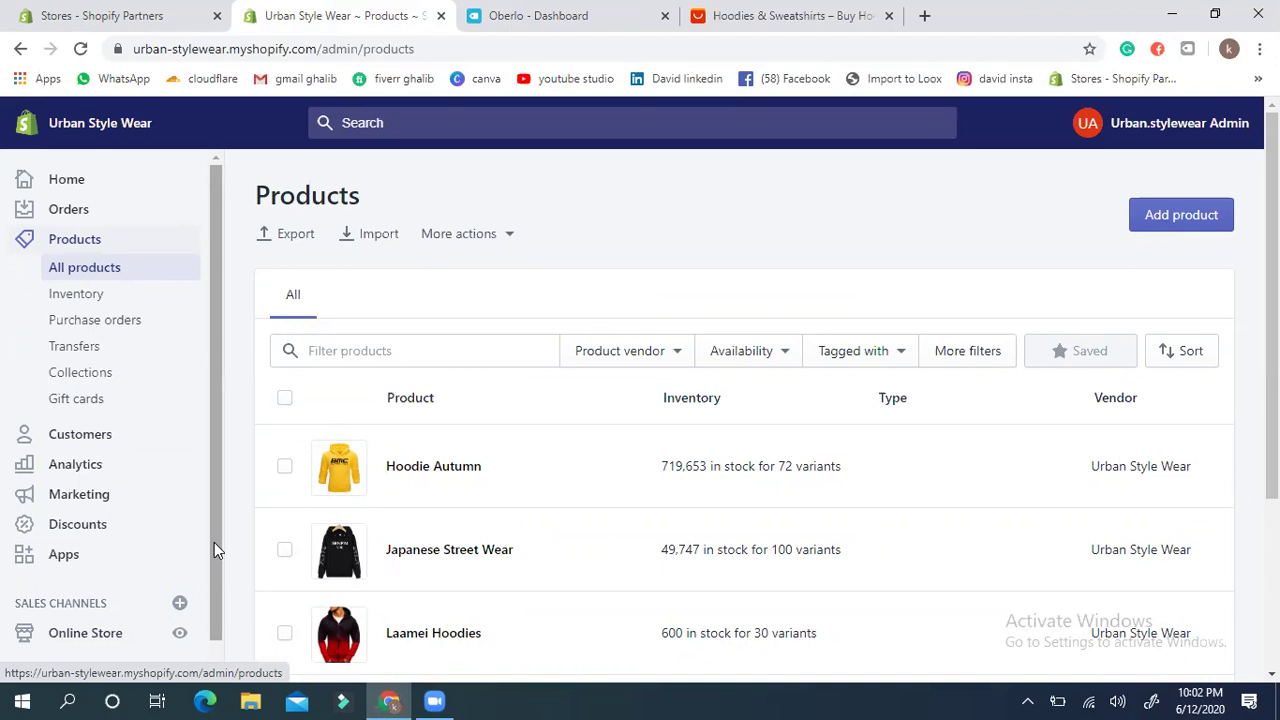
click(82, 376)
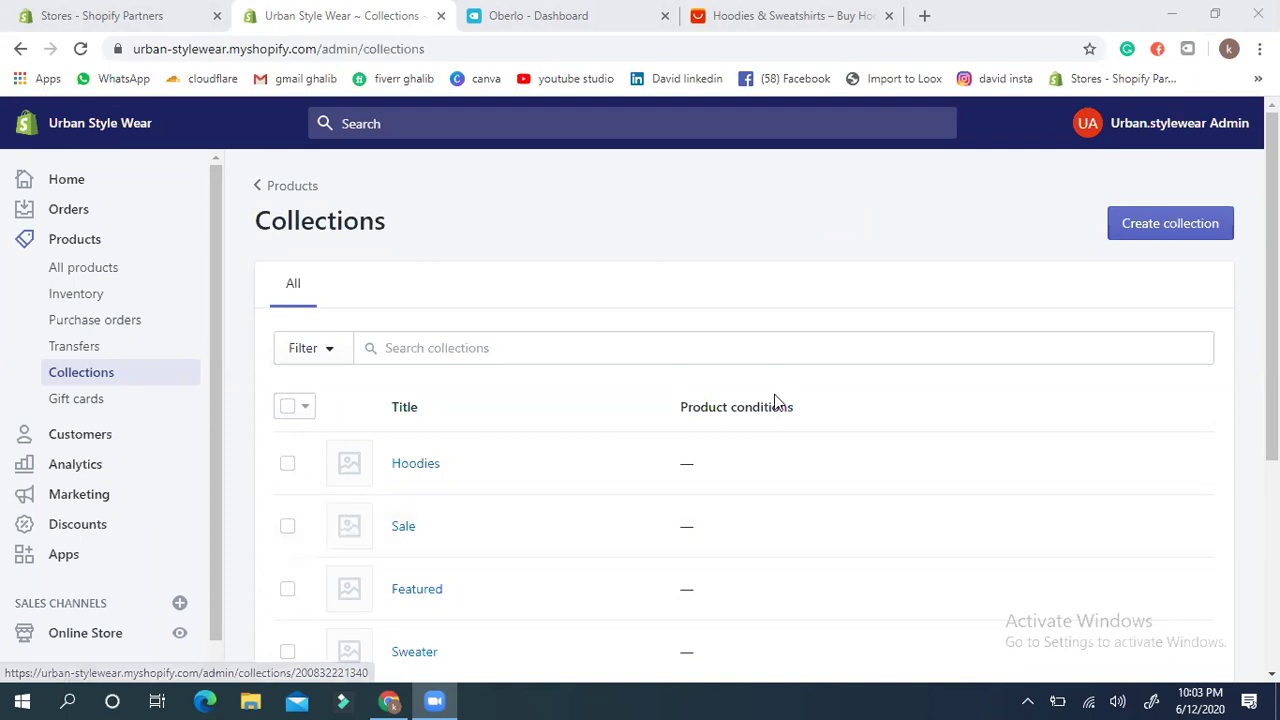
scroll(768, 417, down, 3)
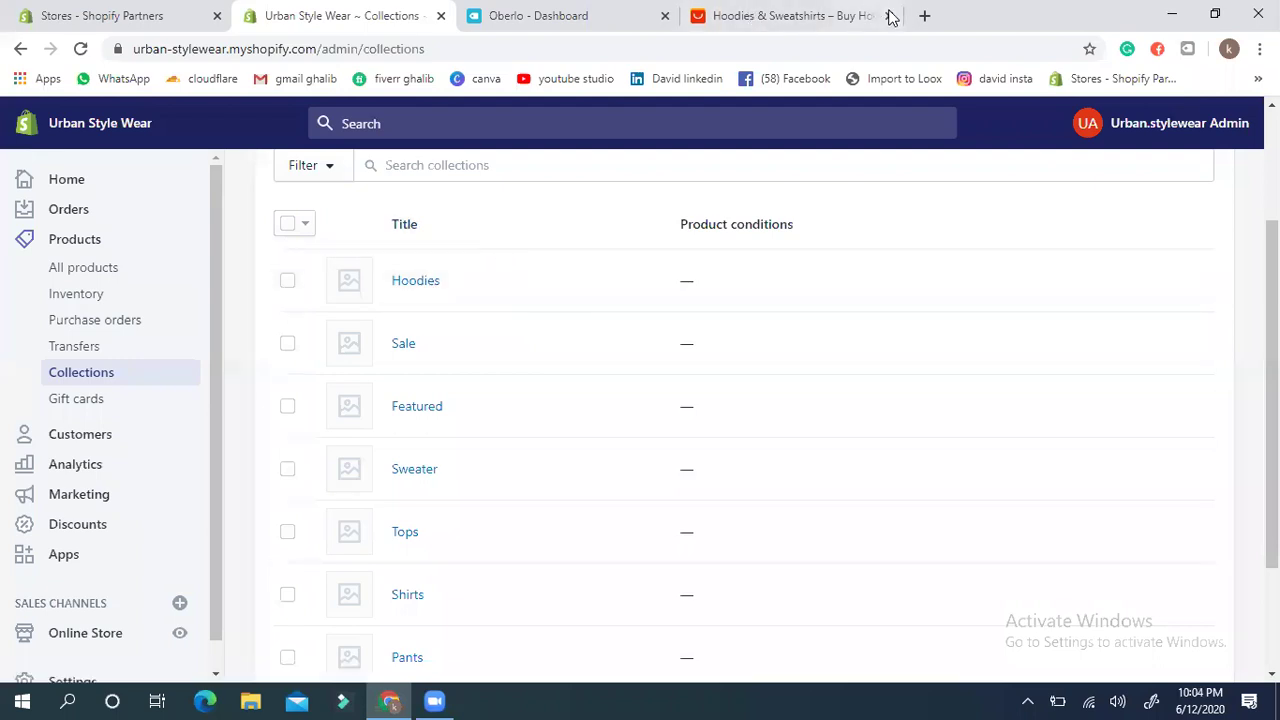
Step: Open homesplendour.myshopify.com in a new browser tab and examine its home page slideshow and Top Selling Category section as an example
click(925, 17)
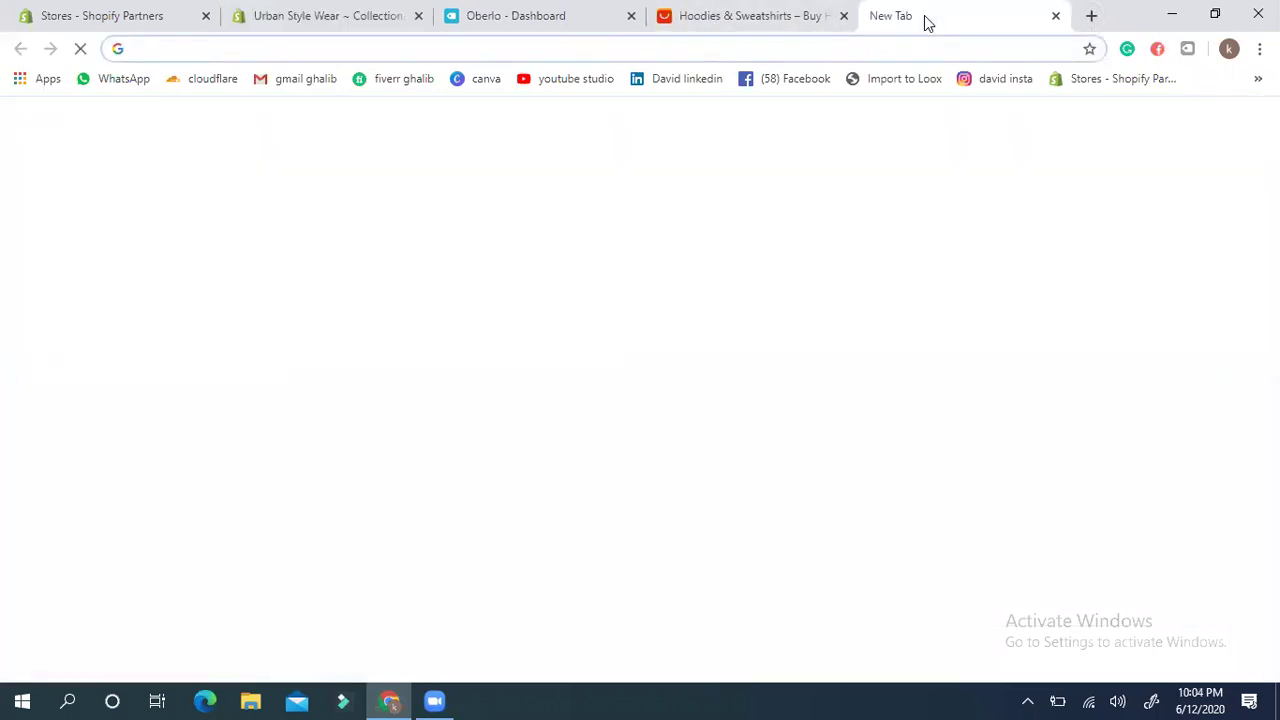
click(1060, 48)
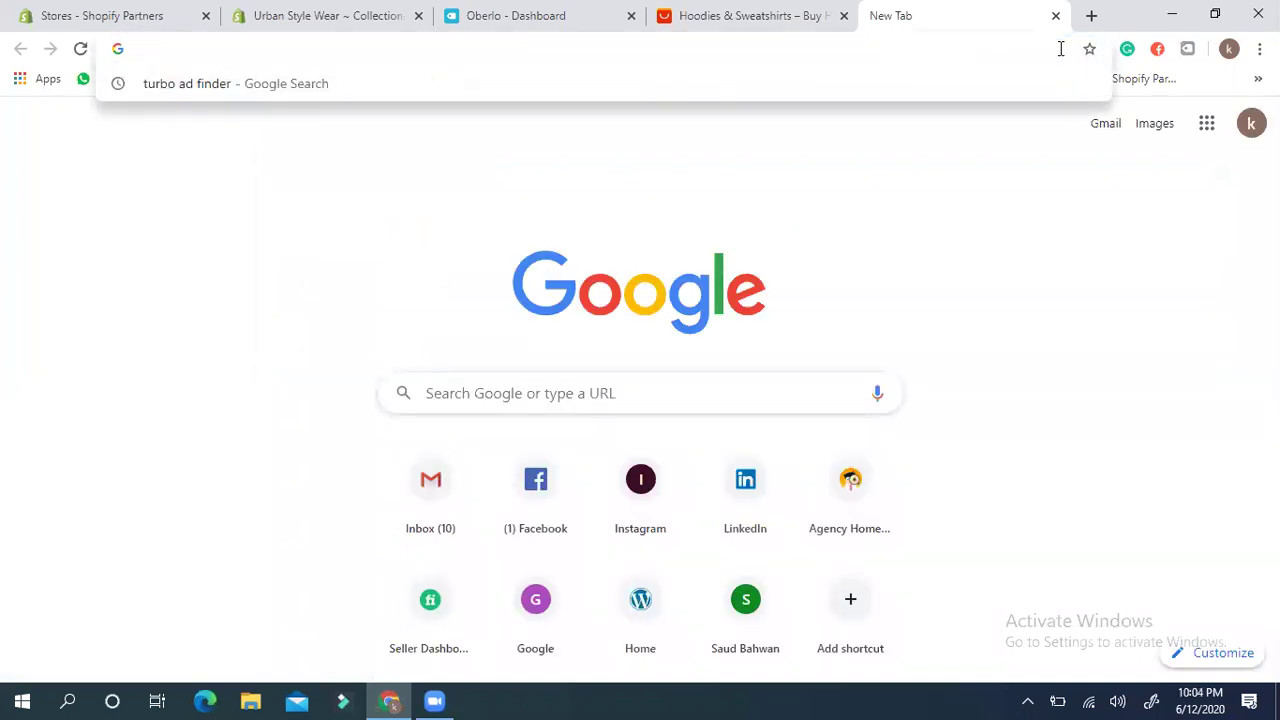
text(ho)
key(Return)
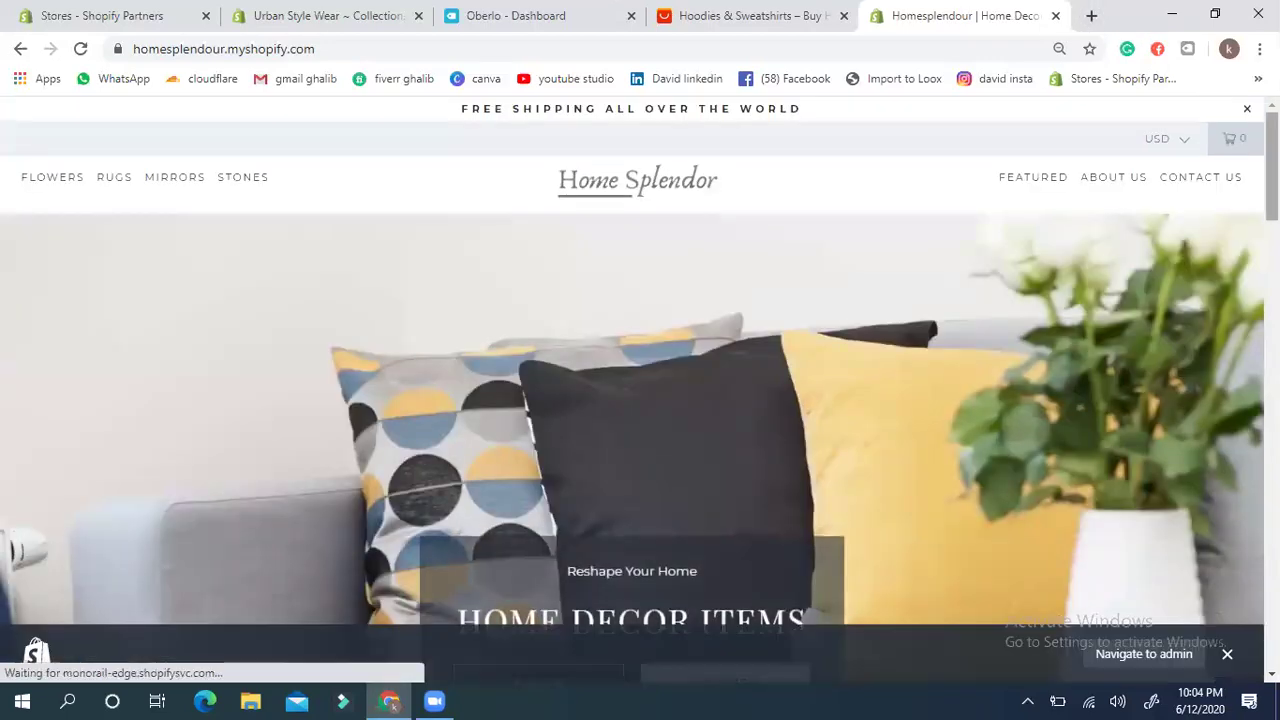
scroll(640, 380, down, 1)
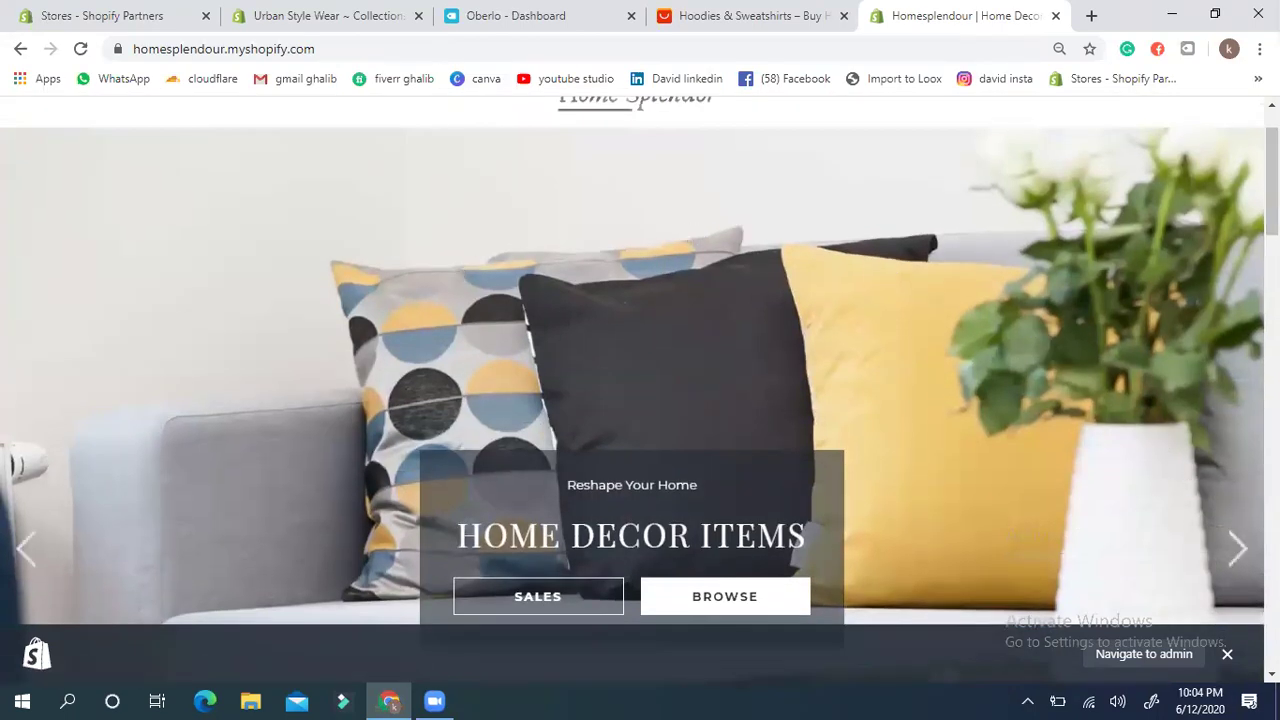
scroll(1272, 182, down, 2)
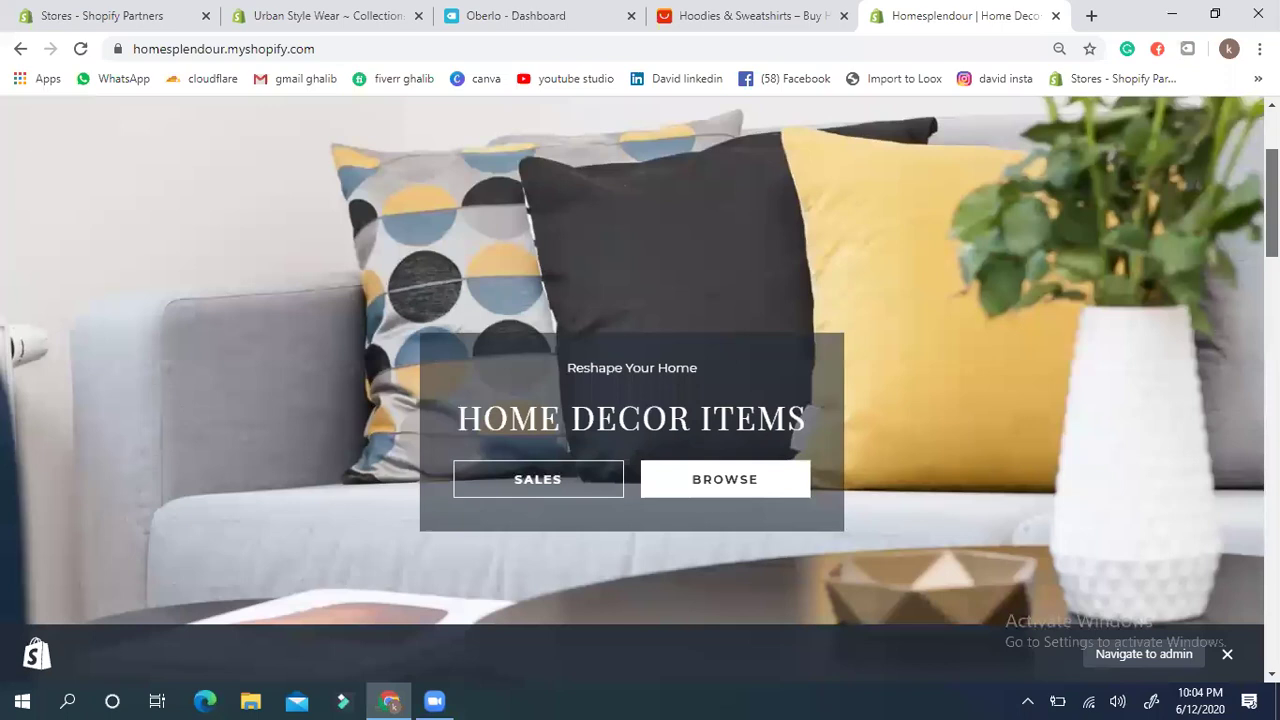
scroll(1272, 200, up, 1)
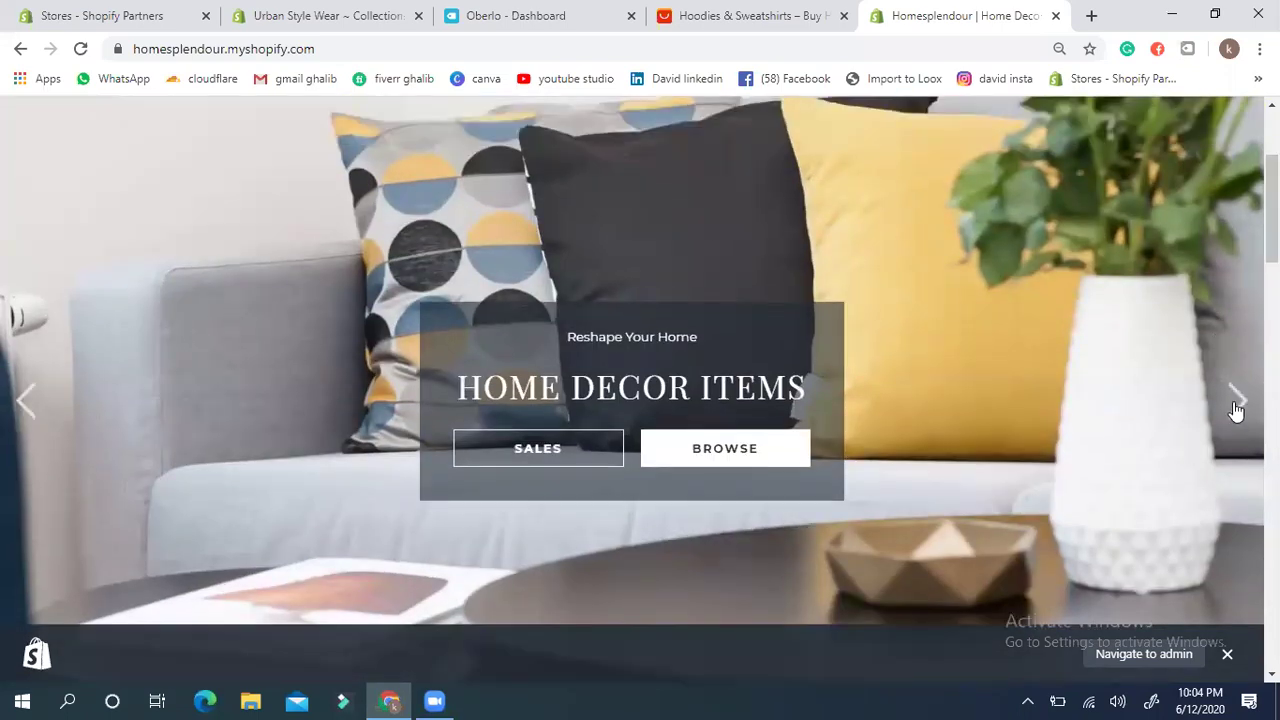
click(1236, 404)
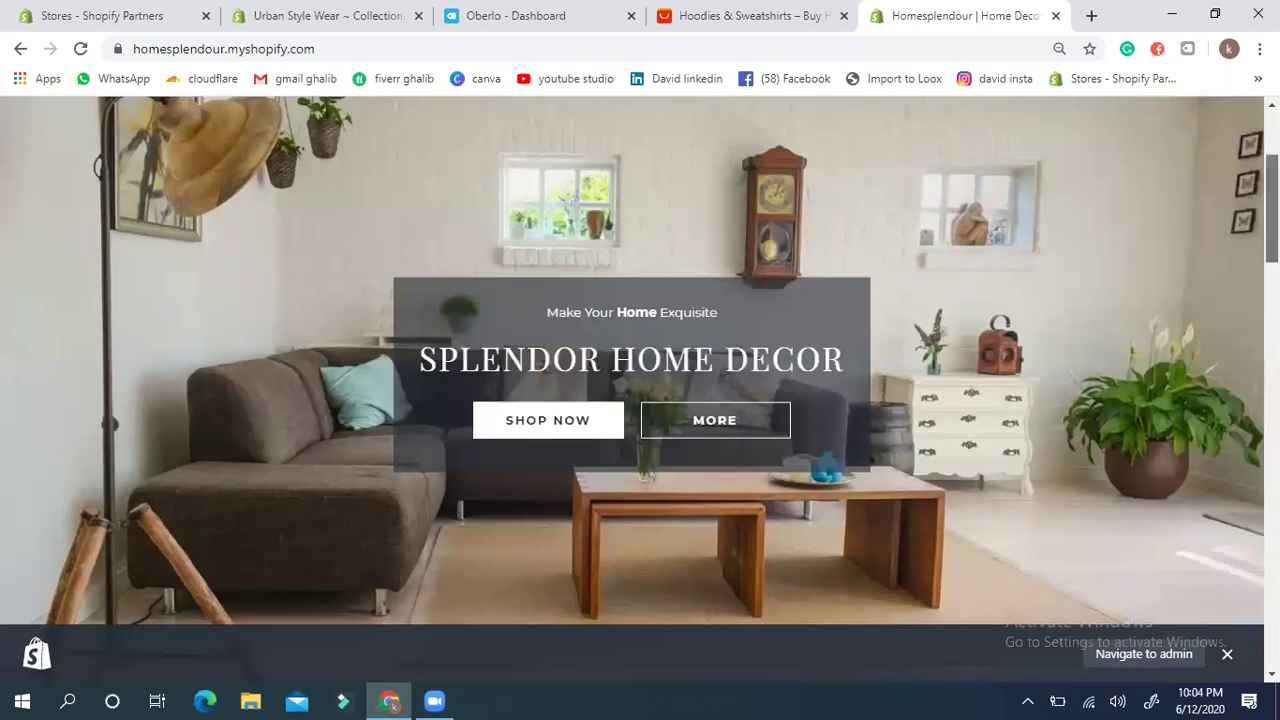
scroll(1271, 210, down, 1)
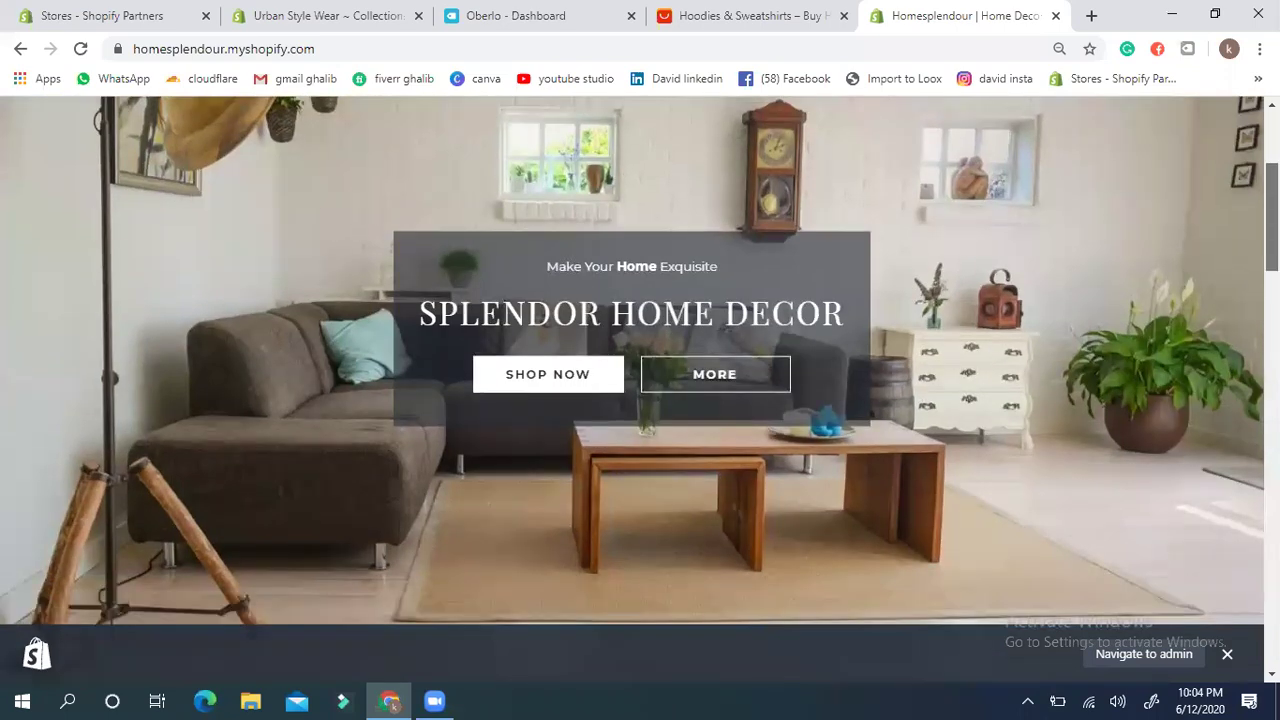
scroll(1271, 220, down, 3)
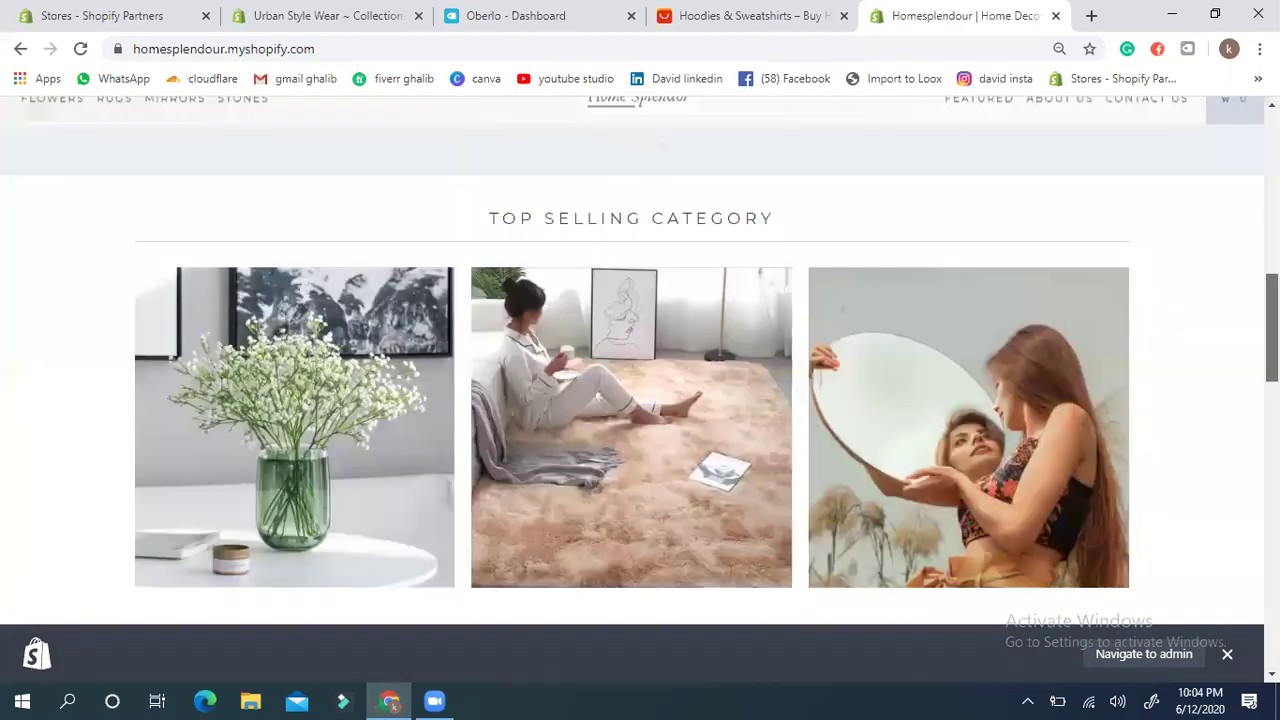
scroll(640, 400, down, 2)
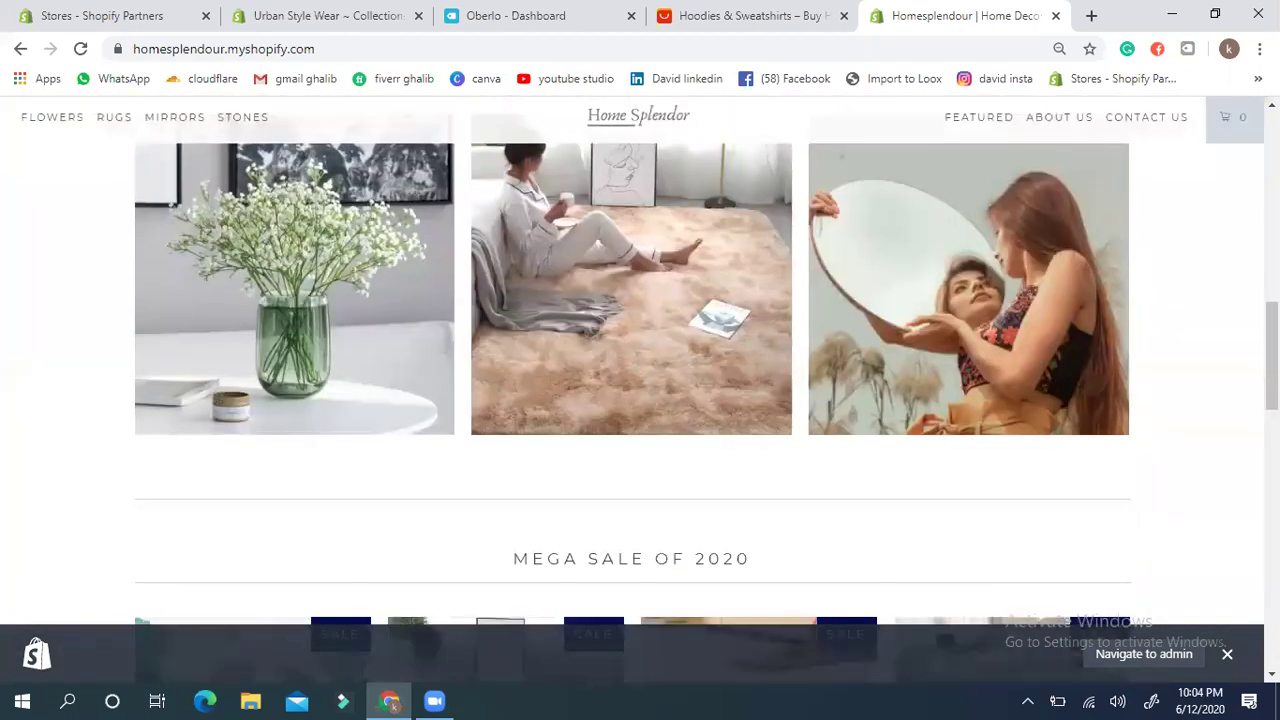
Step: Open the Decorative Mirrors collection from the Top Selling Category section and look over its products
mouse_move(980, 282)
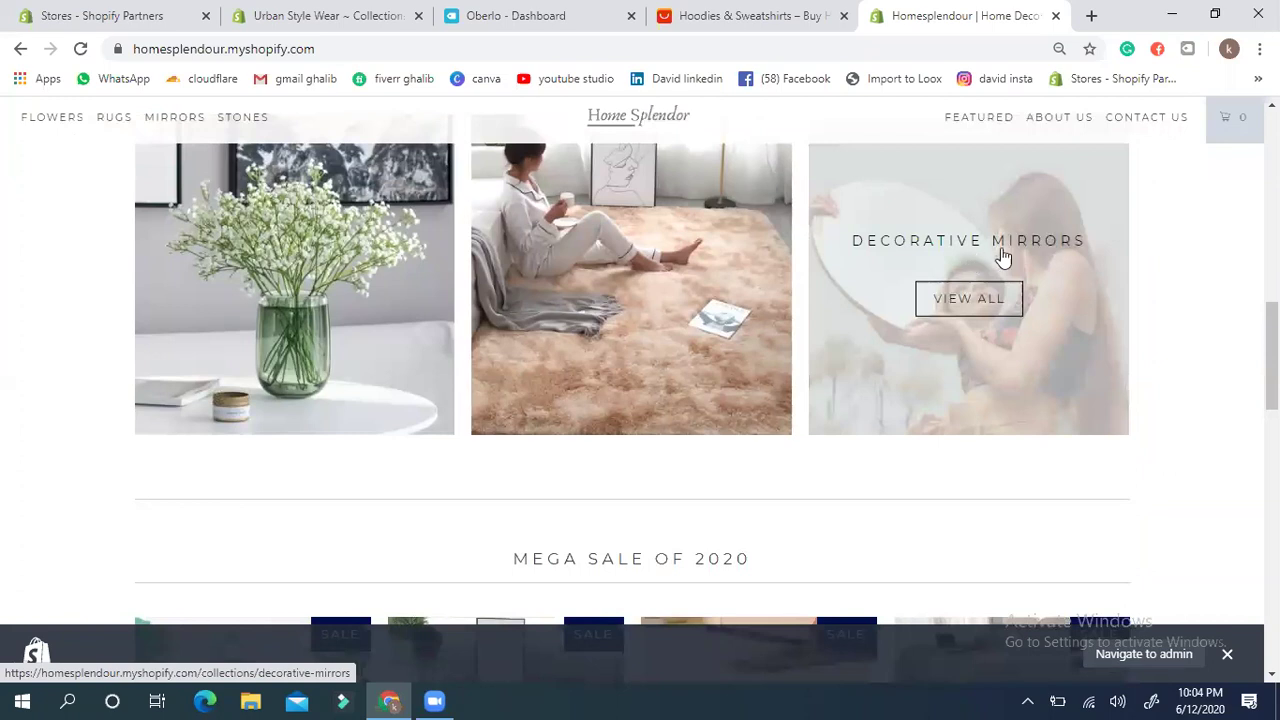
click(980, 316)
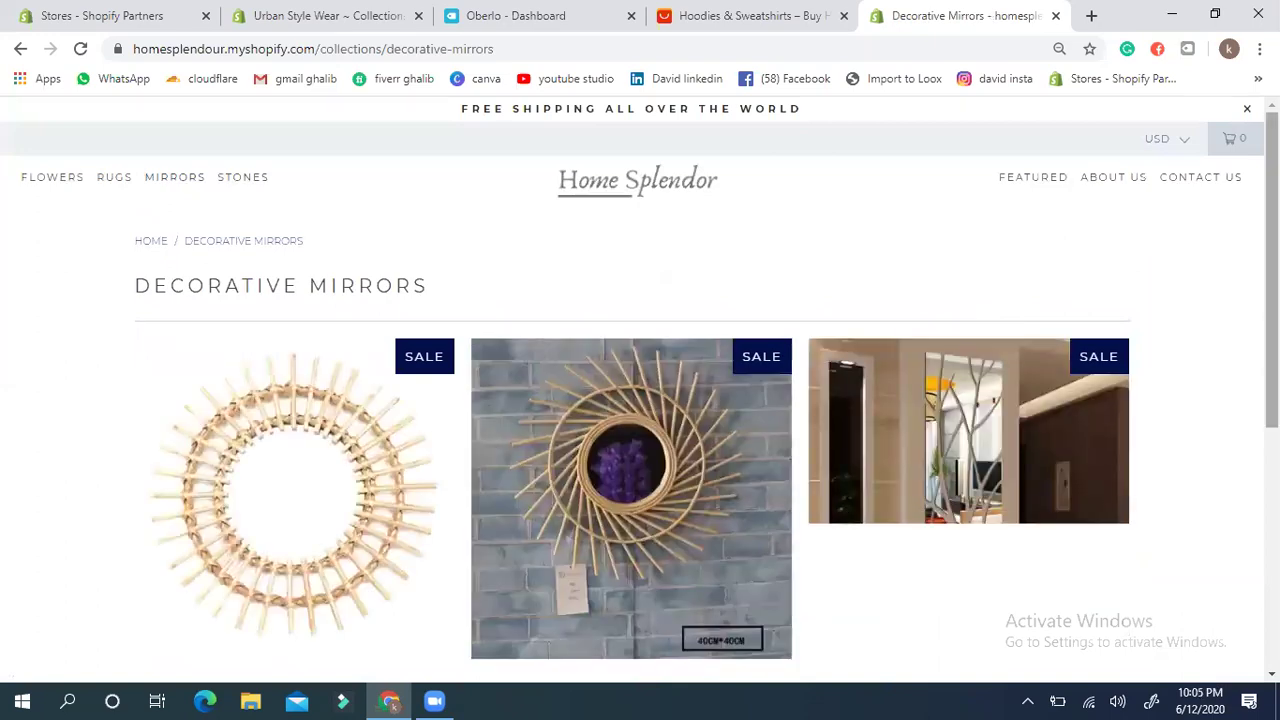
scroll(640, 400, down, 1)
scroll(694, 457, up, 1)
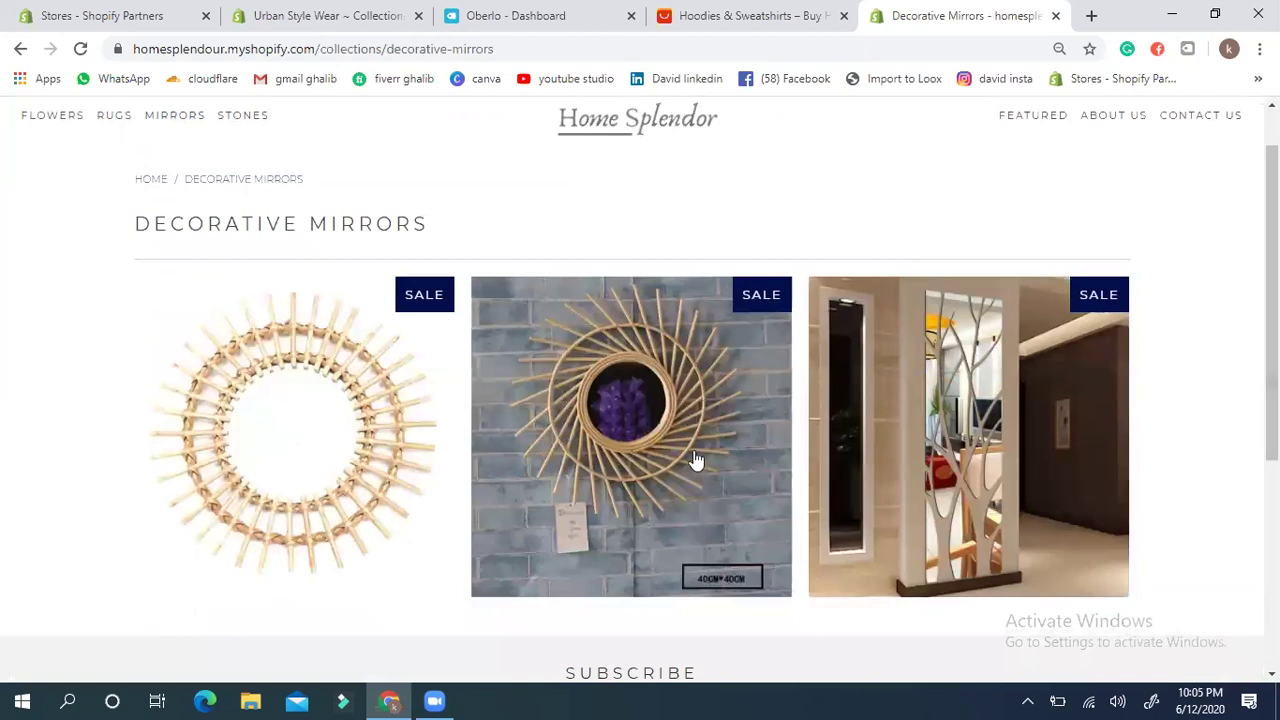
mouse_move(362, 463)
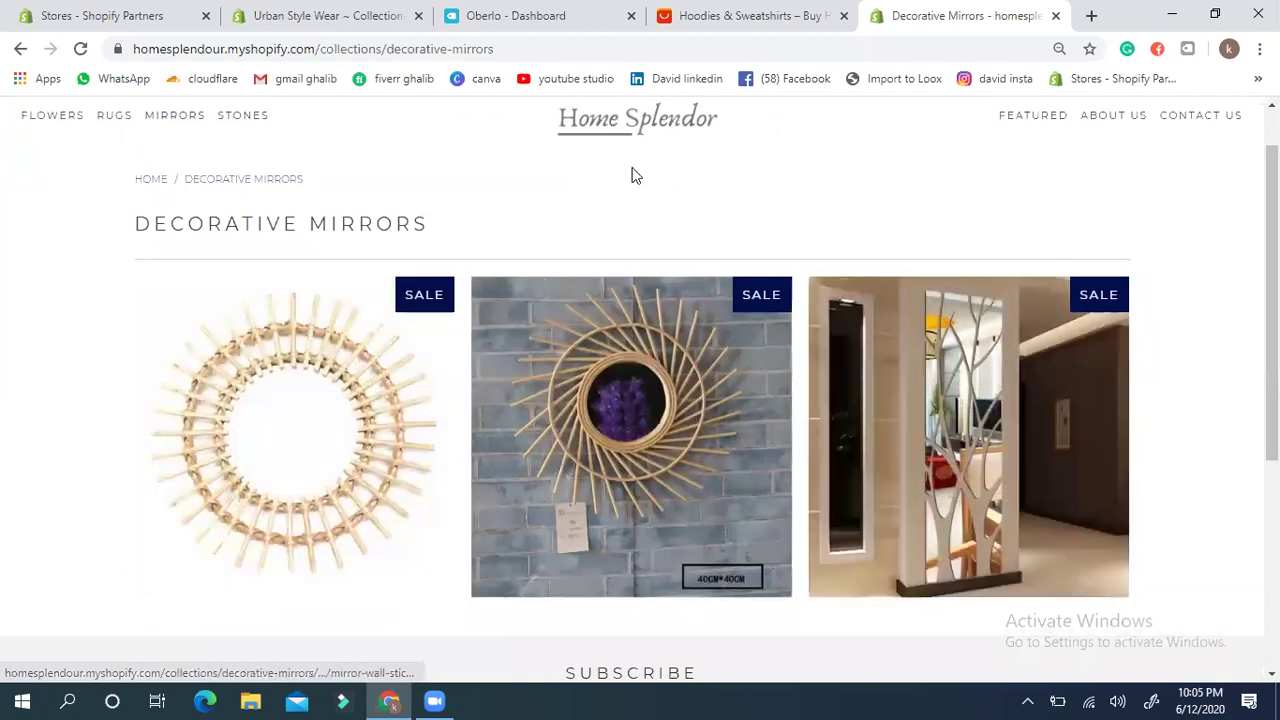
Step: Go back to the Home Splendor home page and review the category images and the main banner again
click(18, 50)
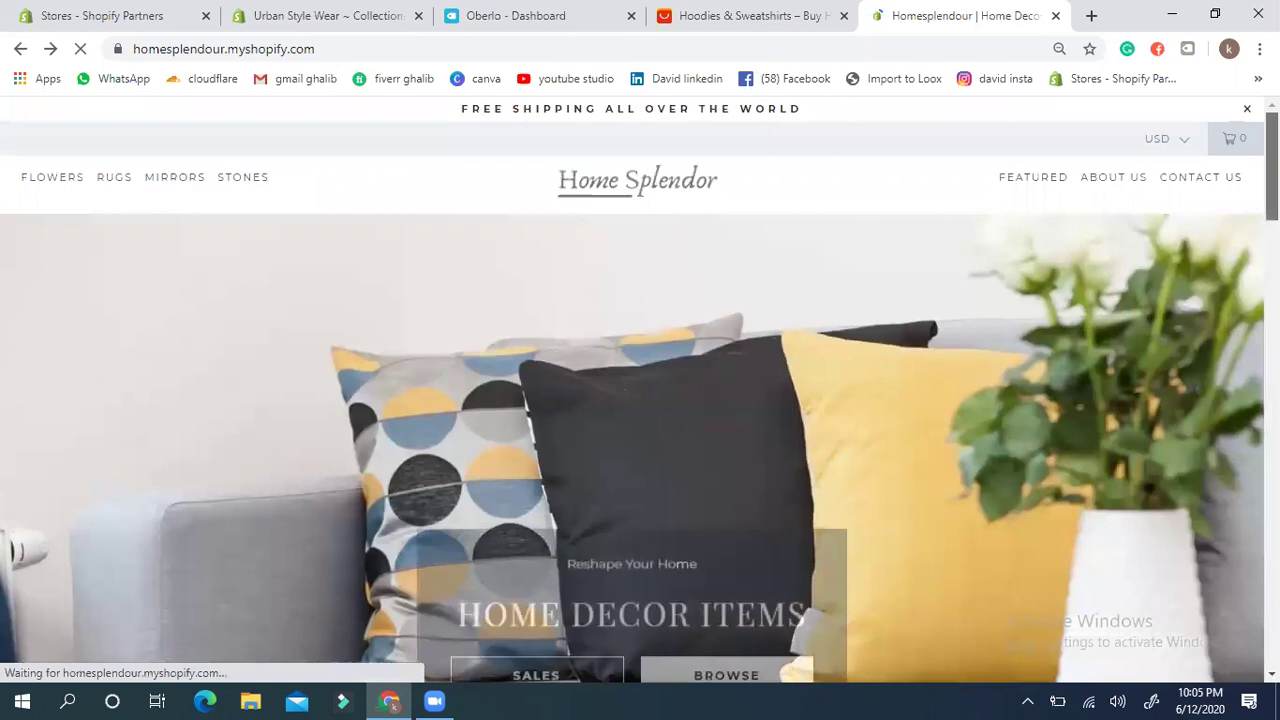
scroll(640, 390, down, 7)
scroll(857, 394, down, 1)
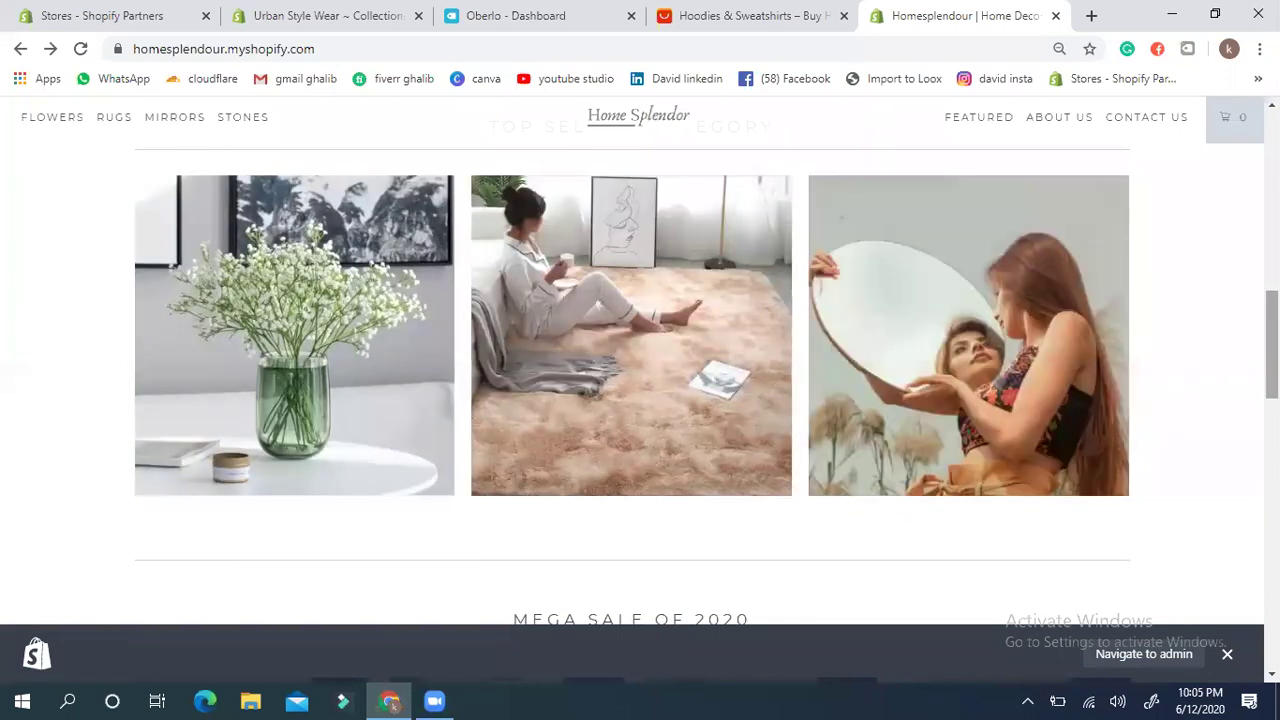
scroll(640, 380, up, 4)
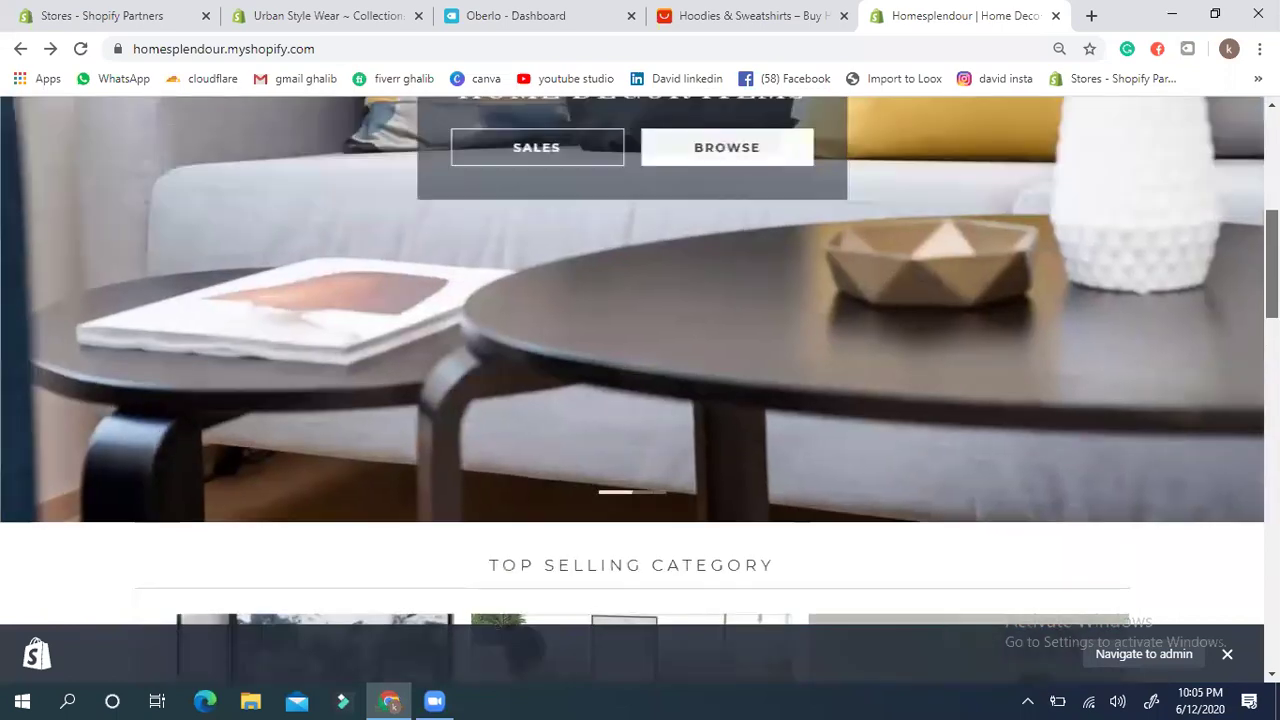
scroll(640, 380, up, 2)
scroll(1006, 163, up, 3)
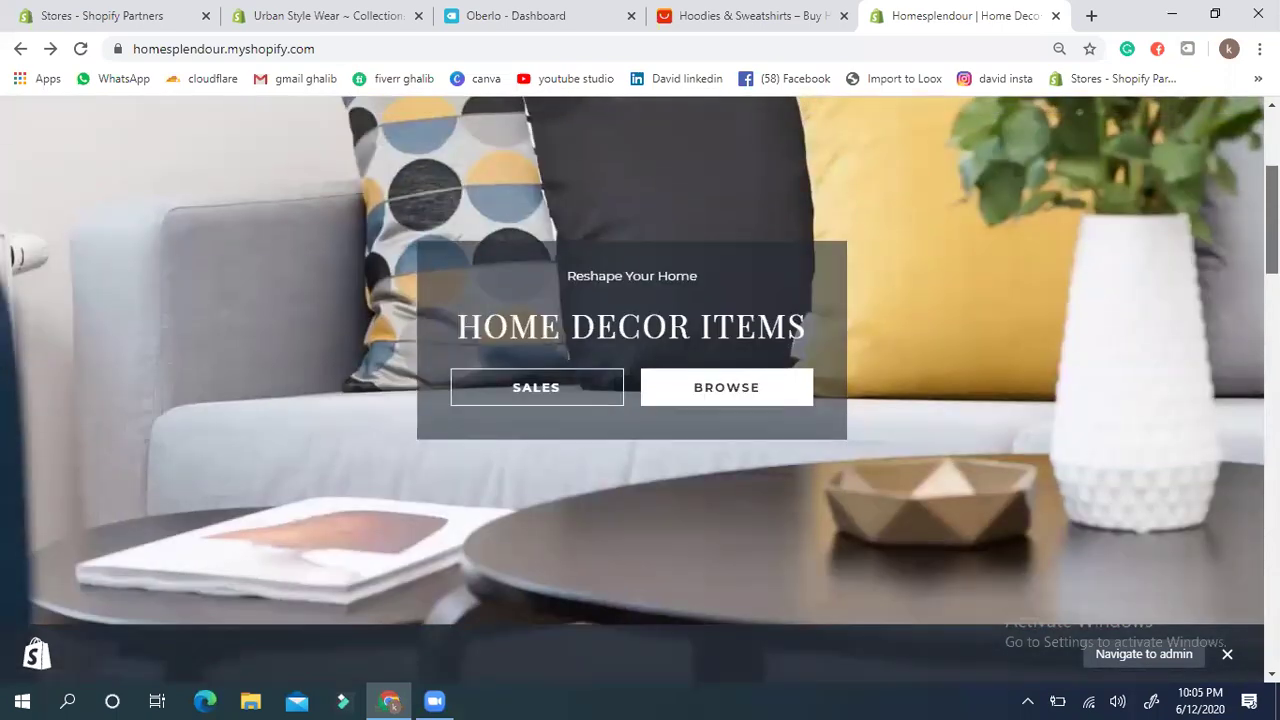
Step: Switch back to the Collections list in the Urban Style Wear admin
click(729, 14)
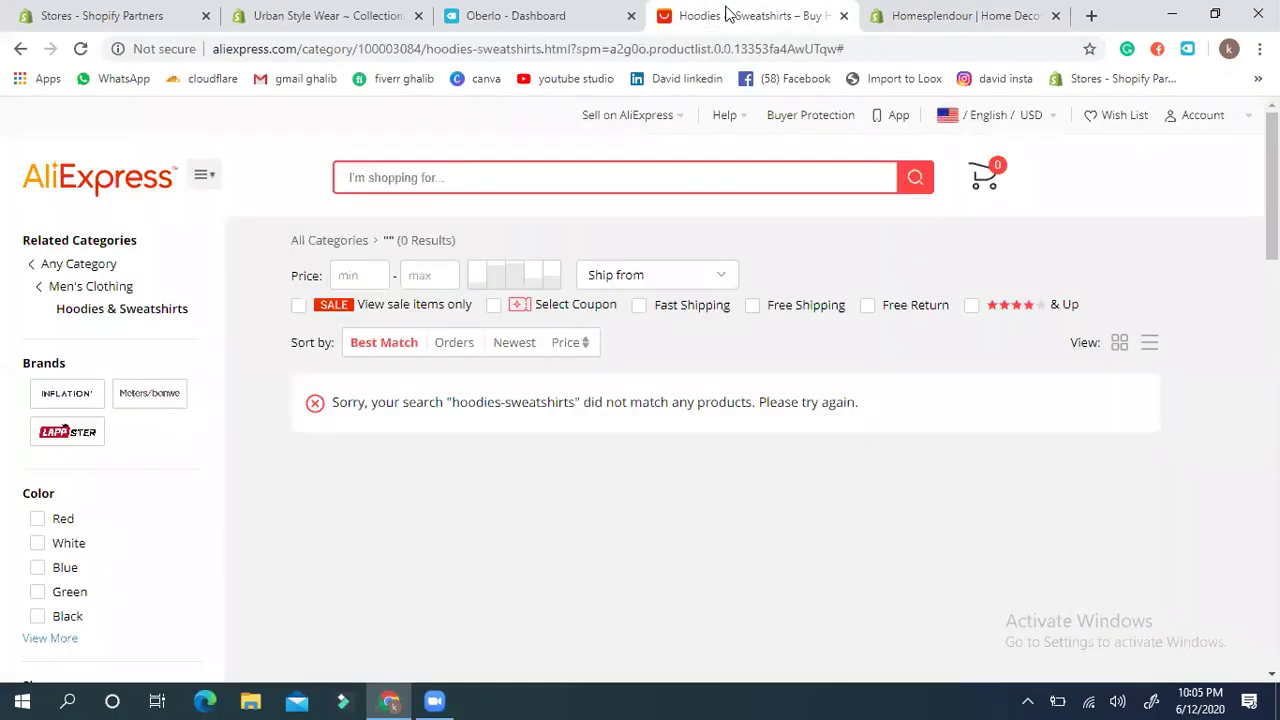
click(548, 10)
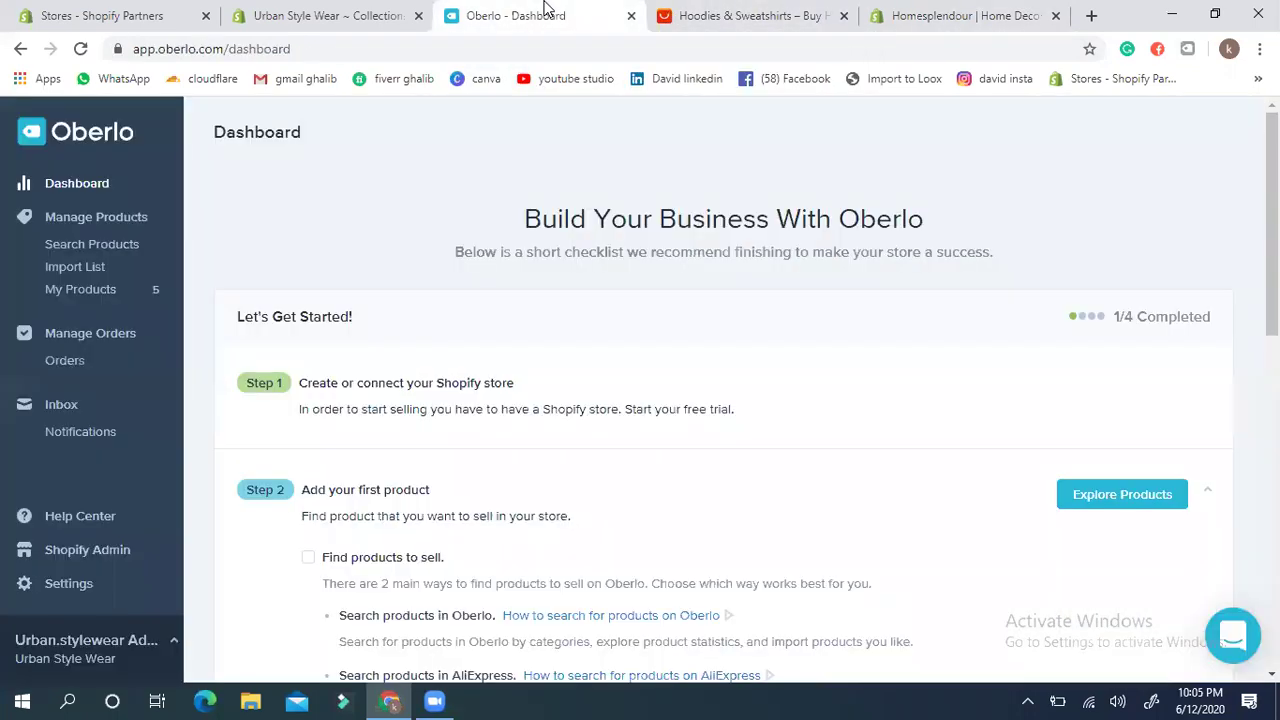
click(303, 20)
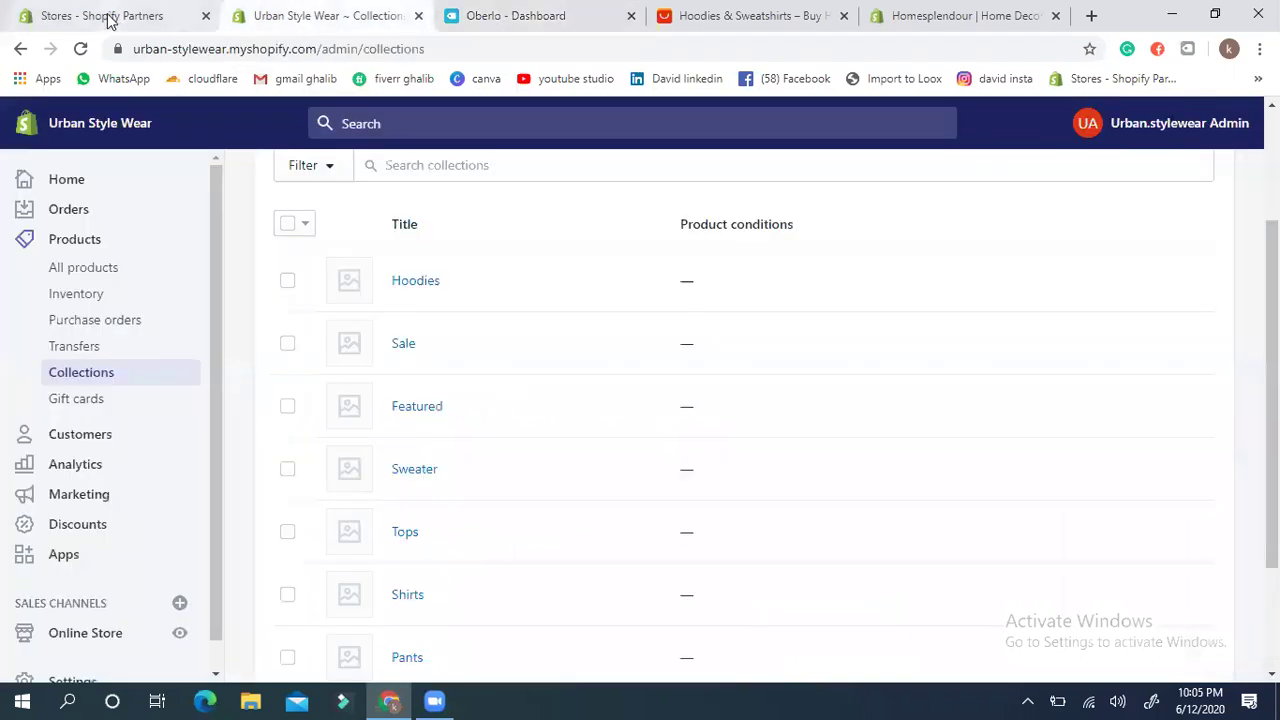
click(108, 20)
click(292, 12)
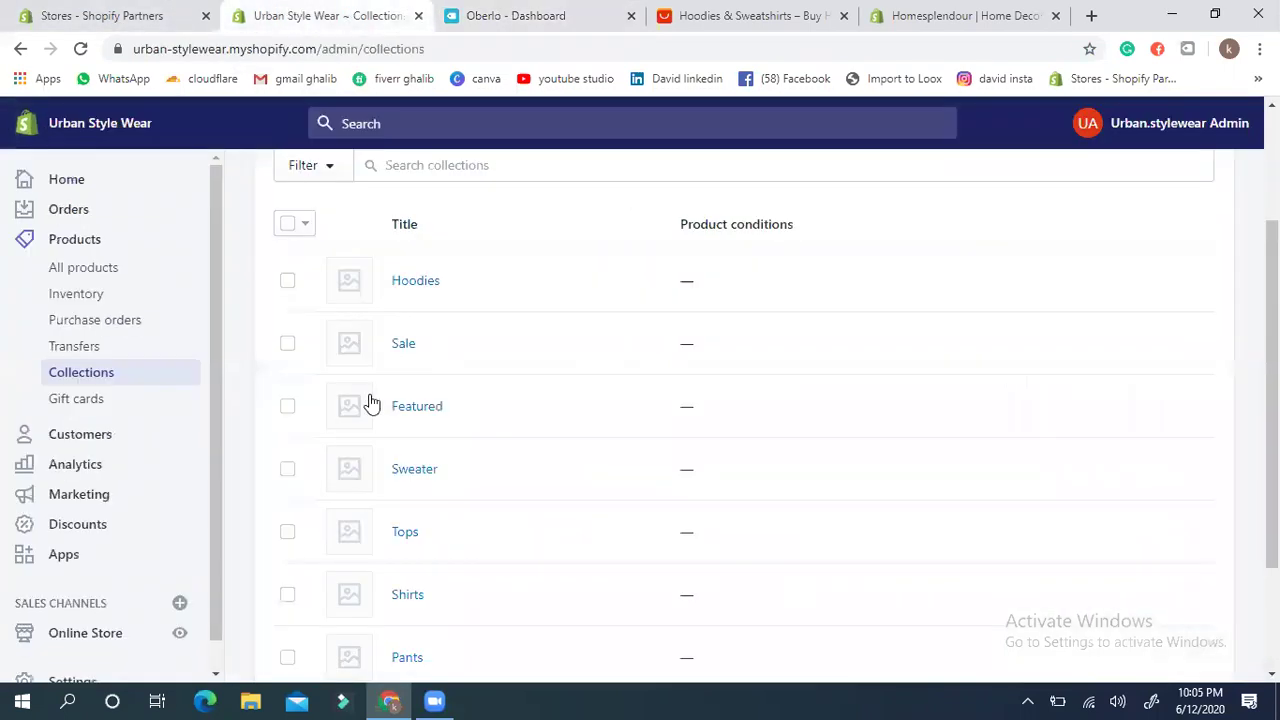